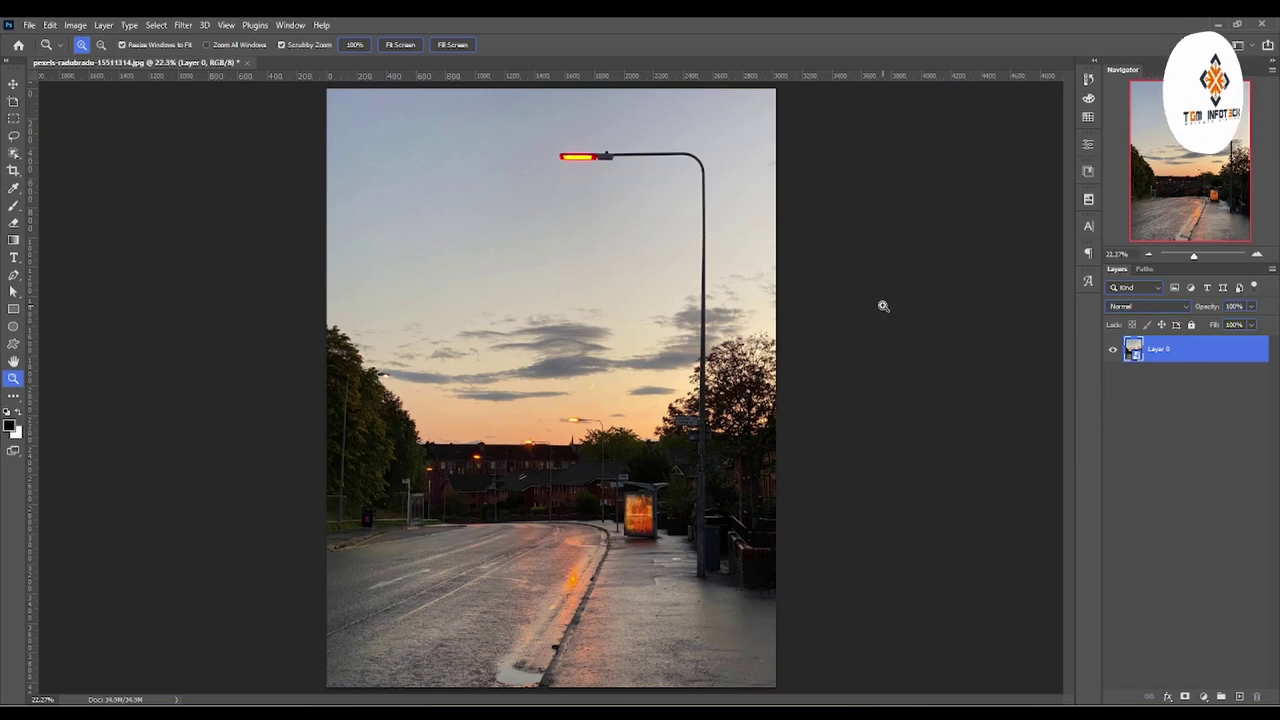
Add a blue Photo Filter adjustment layer to tint the street photo cooler
left_click(13, 83)
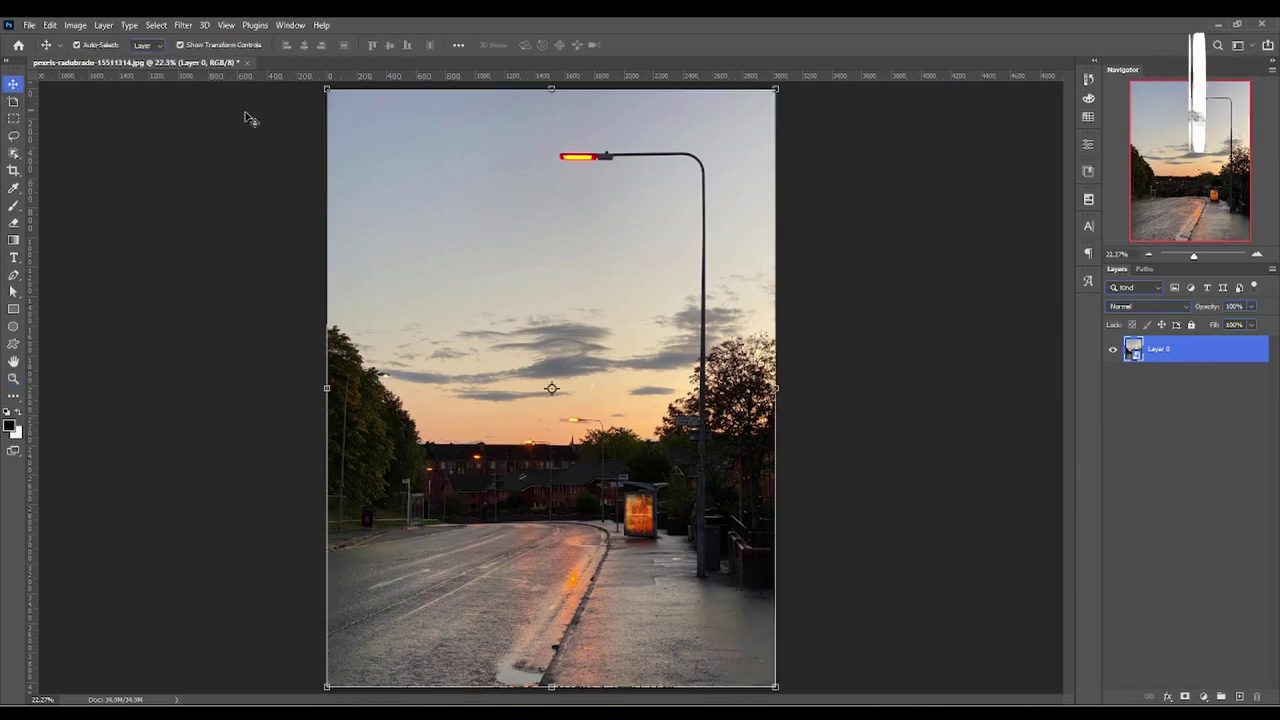
left_click(1204, 697)
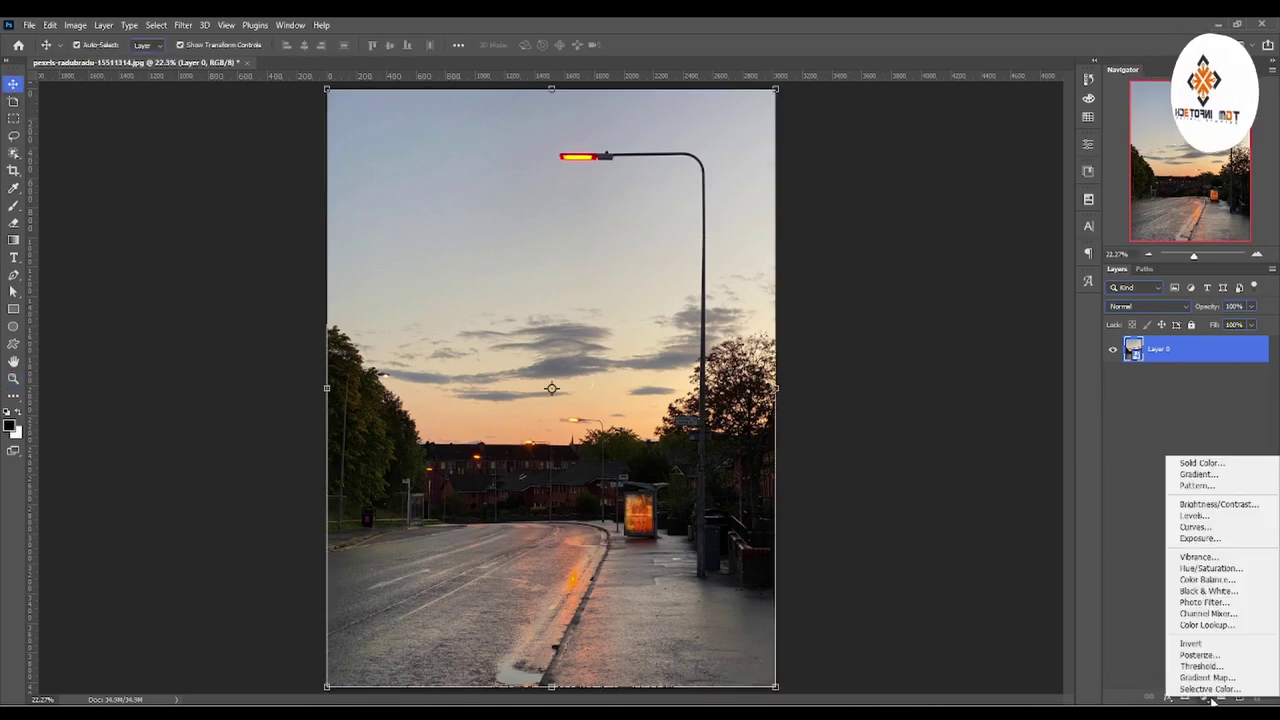
left_click(1205, 603)
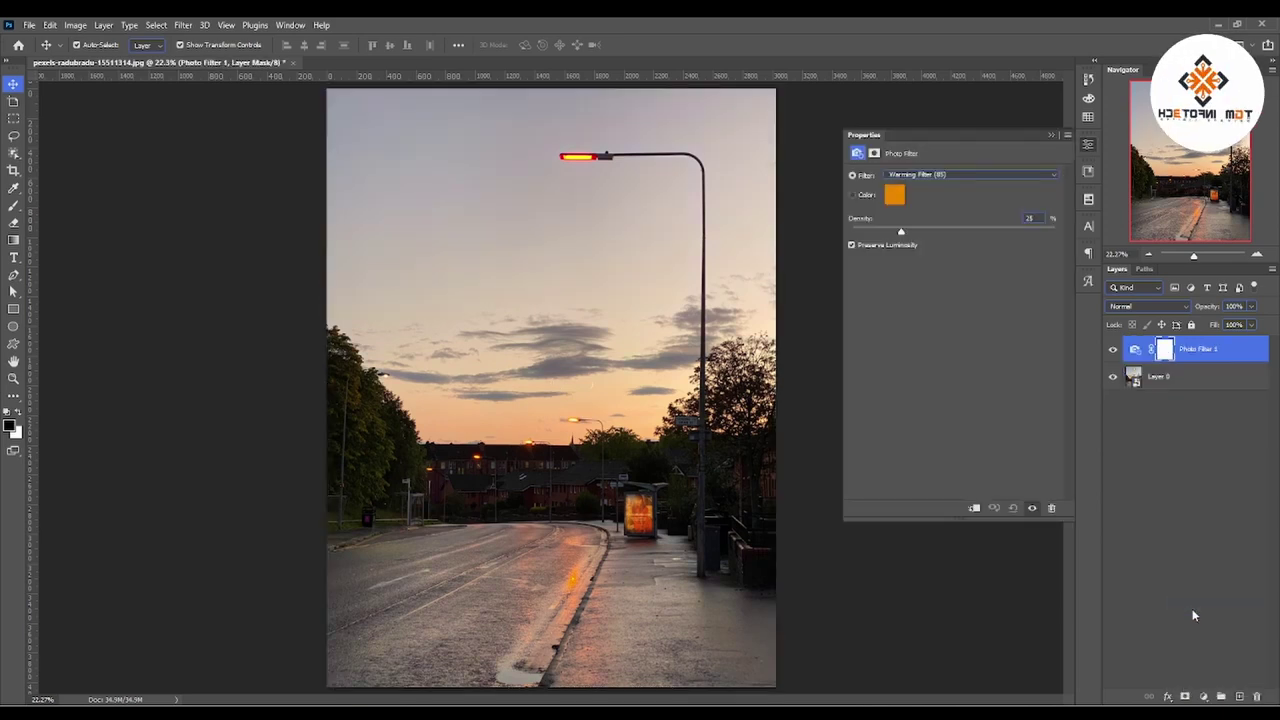
left_click(893, 193)
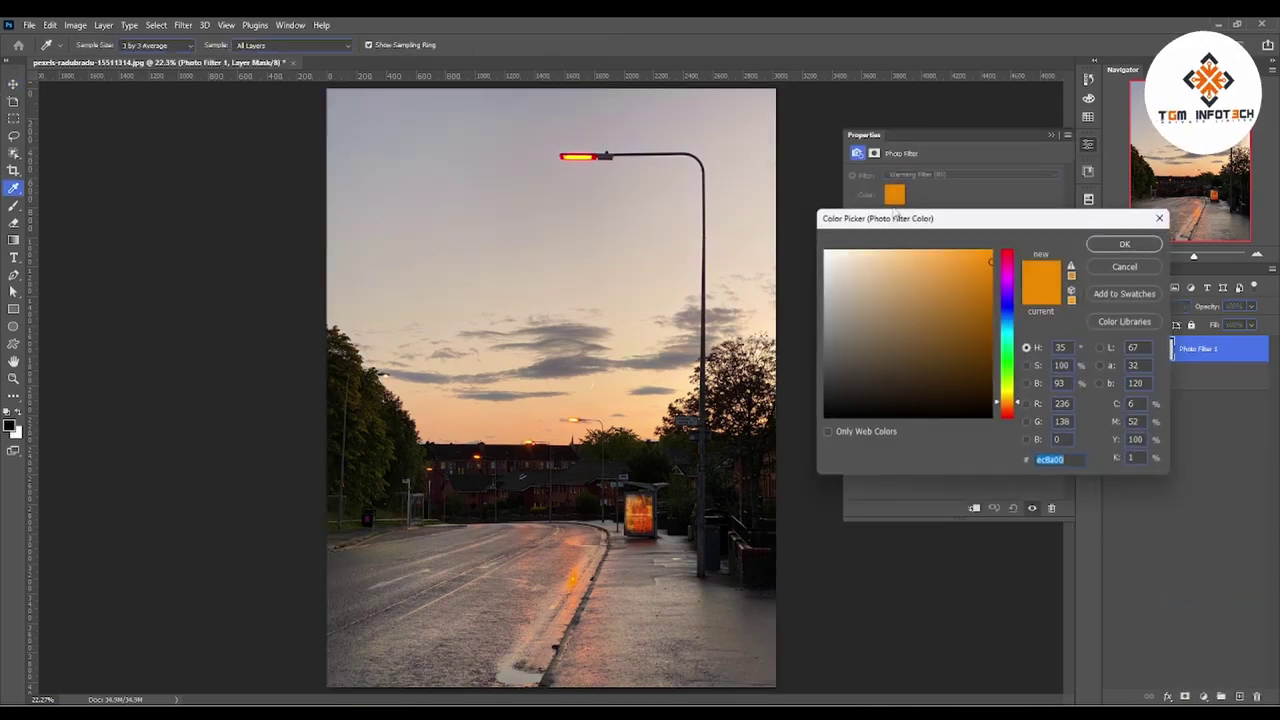
left_click_drag(1010, 338, 1009, 313)
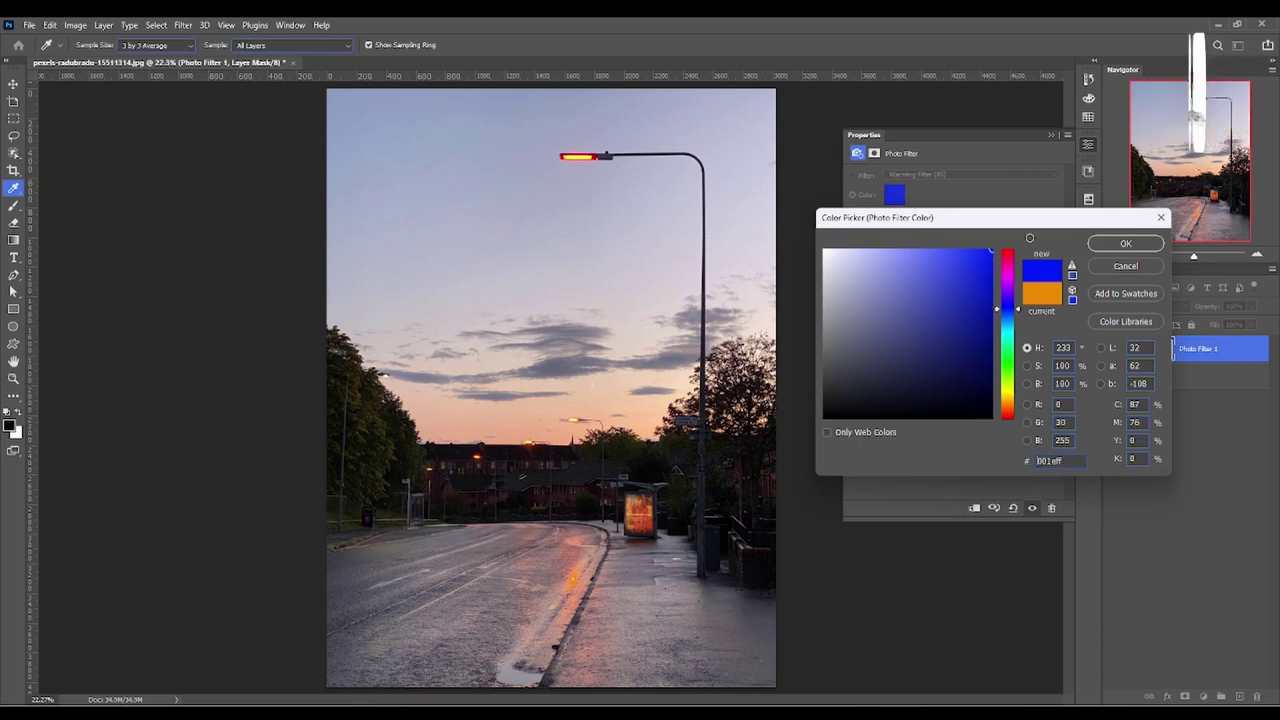
left_click(1120, 244)
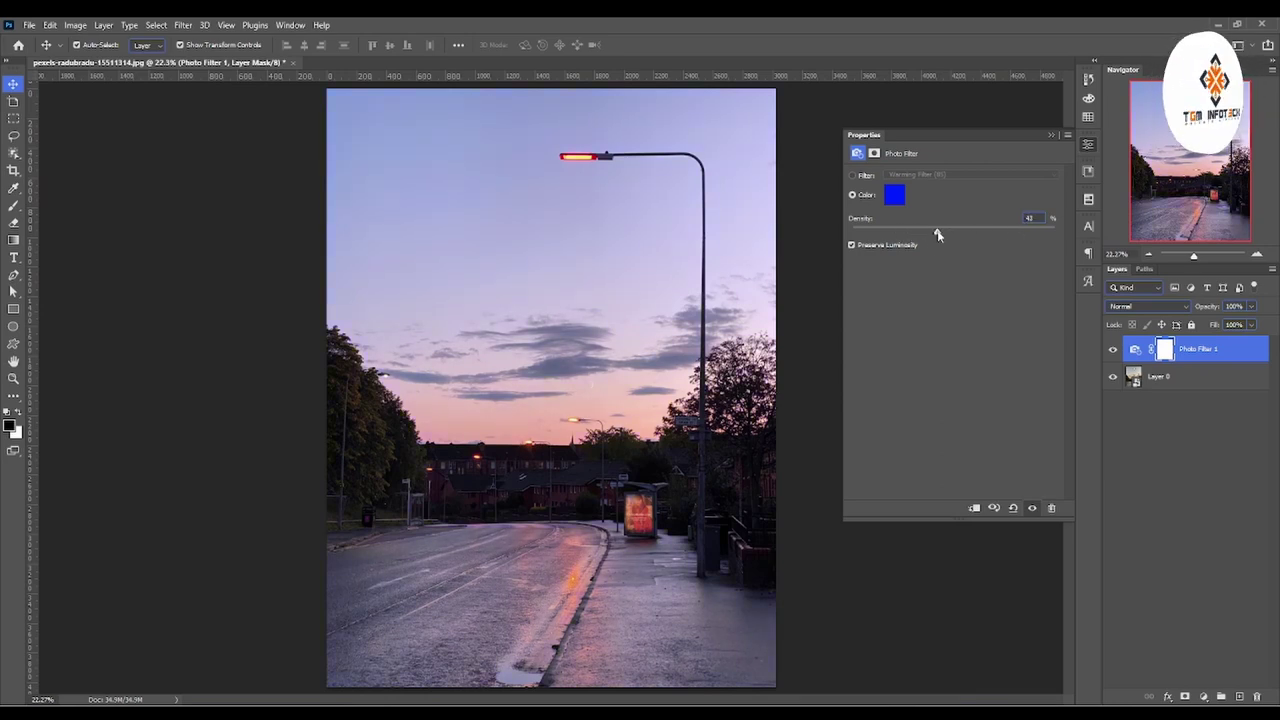
left_click(1203, 696)
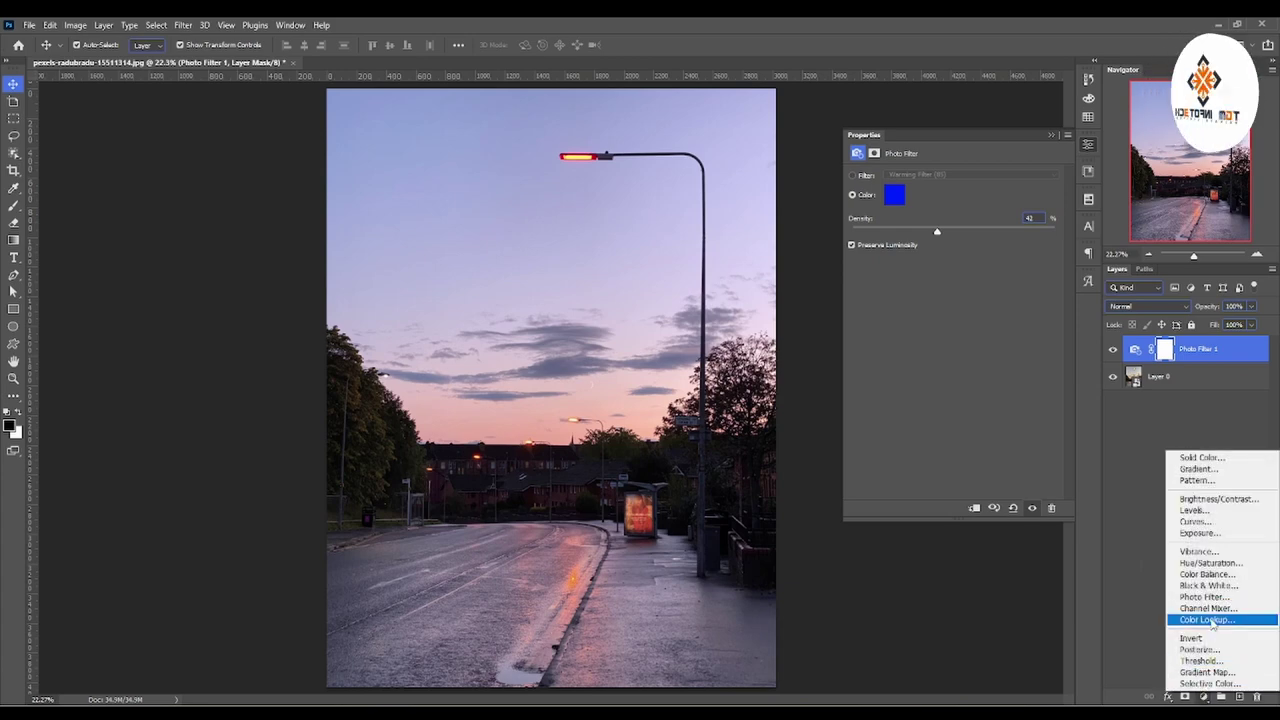
Apply the NightFromDay.CUBE Color Lookup and toggle its visibility to compare
left_click(1207, 620)
left_click(926, 179)
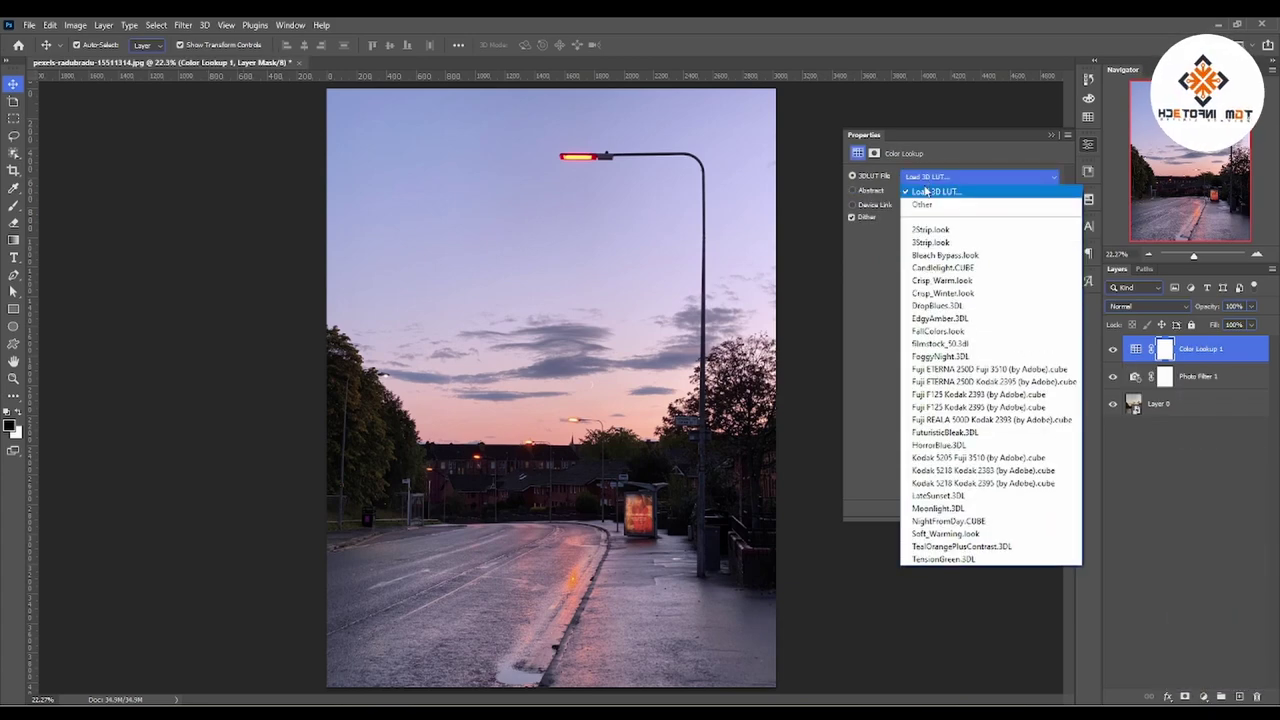
left_click(1030, 521)
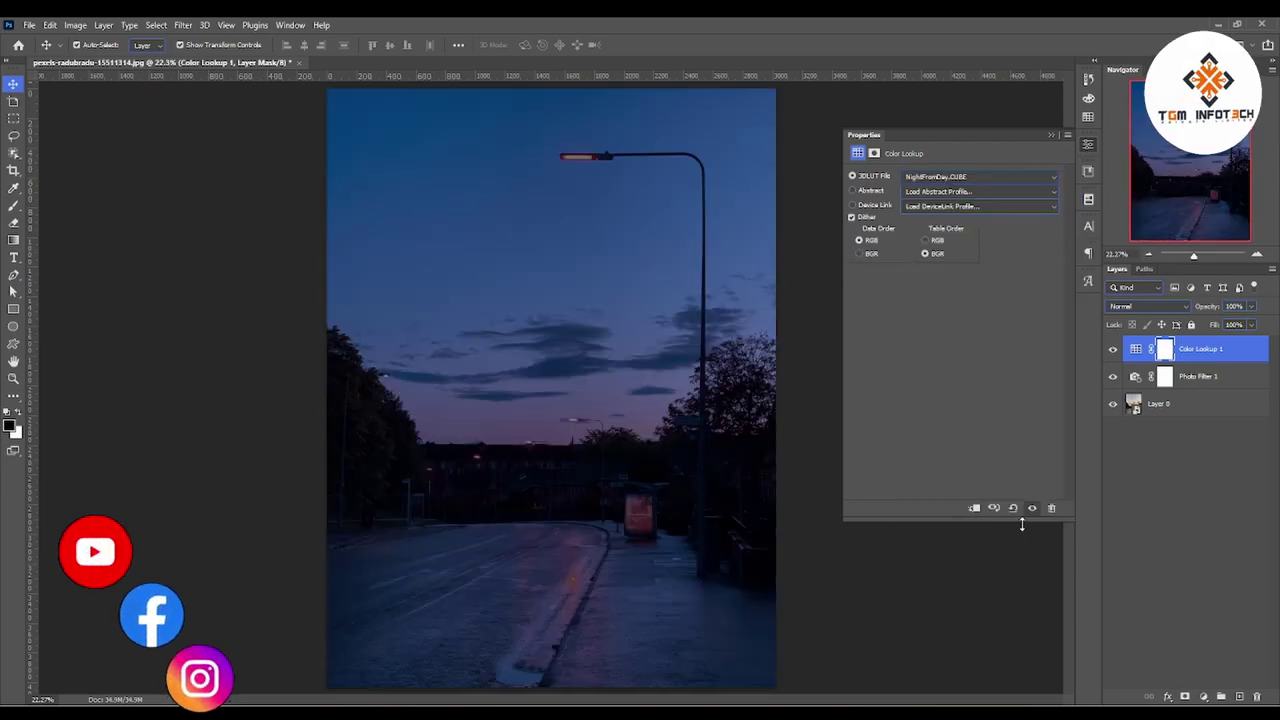
left_click(1112, 349)
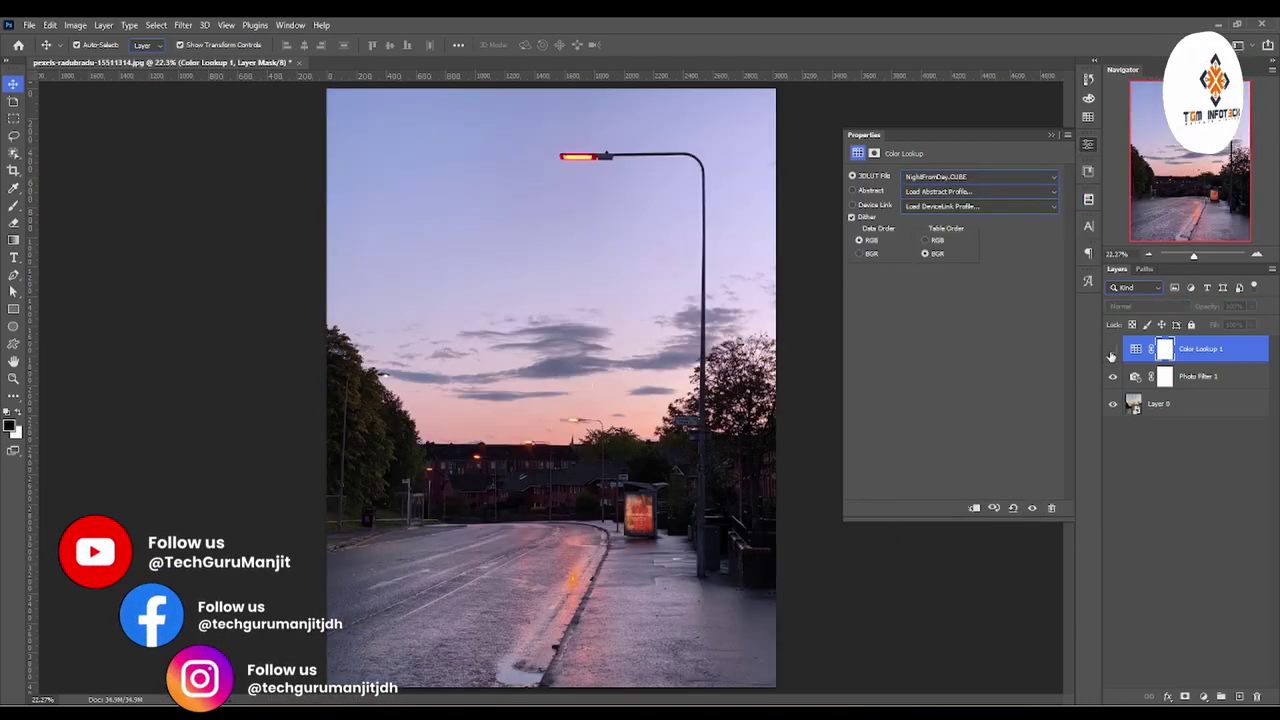
left_click(1112, 349)
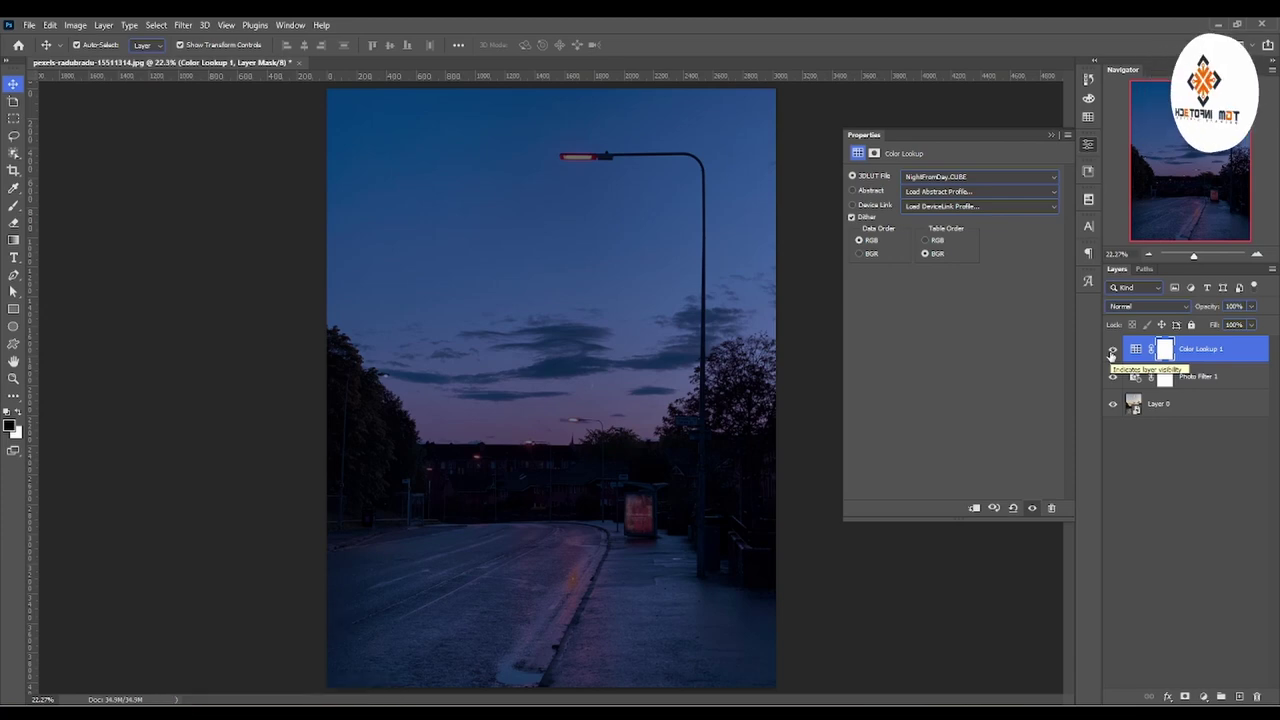
Duplicate Color Lookup 1 into a 'Color Lookup 1 copy' layer to darken the night
key("ctrl+j")
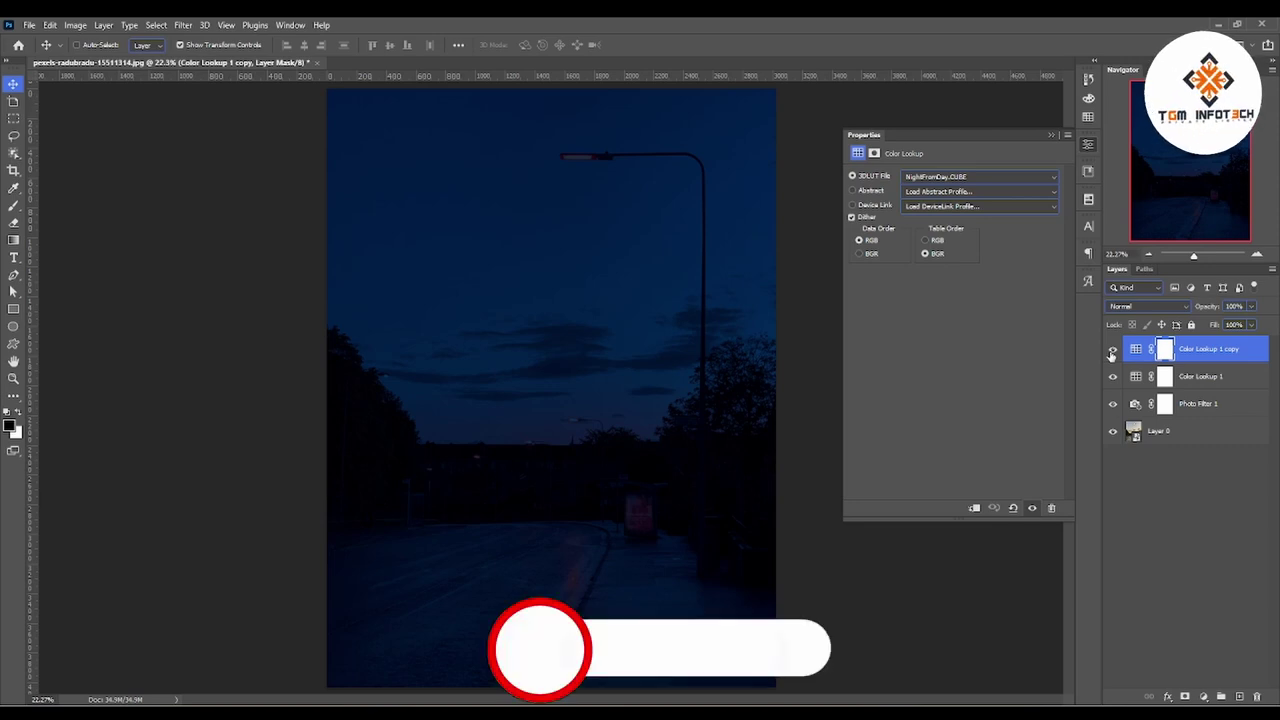
key("j")
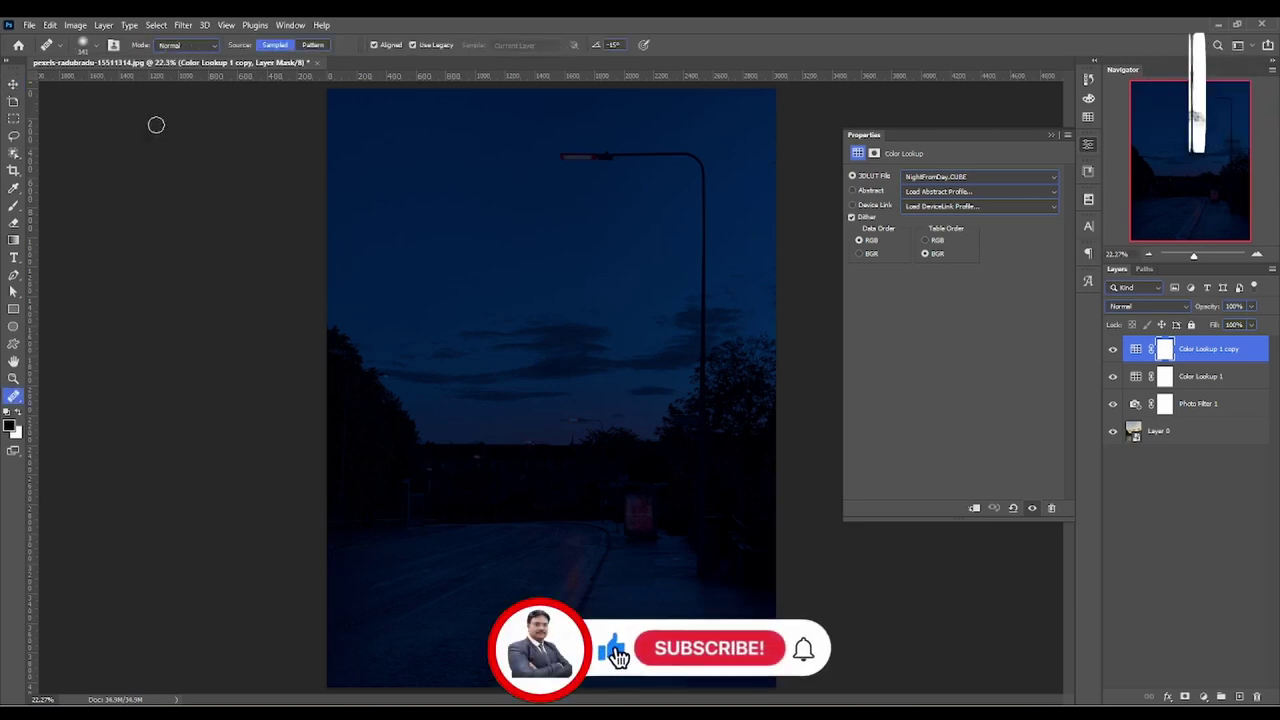
left_click(14, 82)
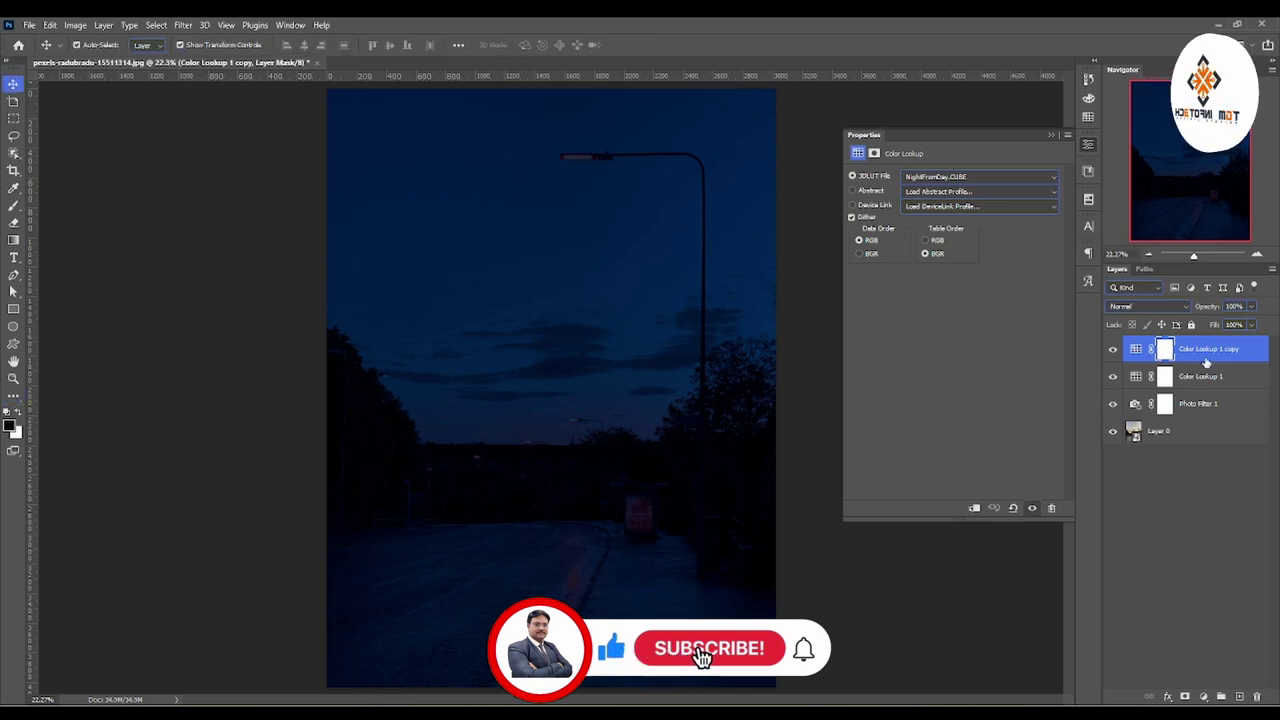
left_click(1207, 362)
key("Delete")
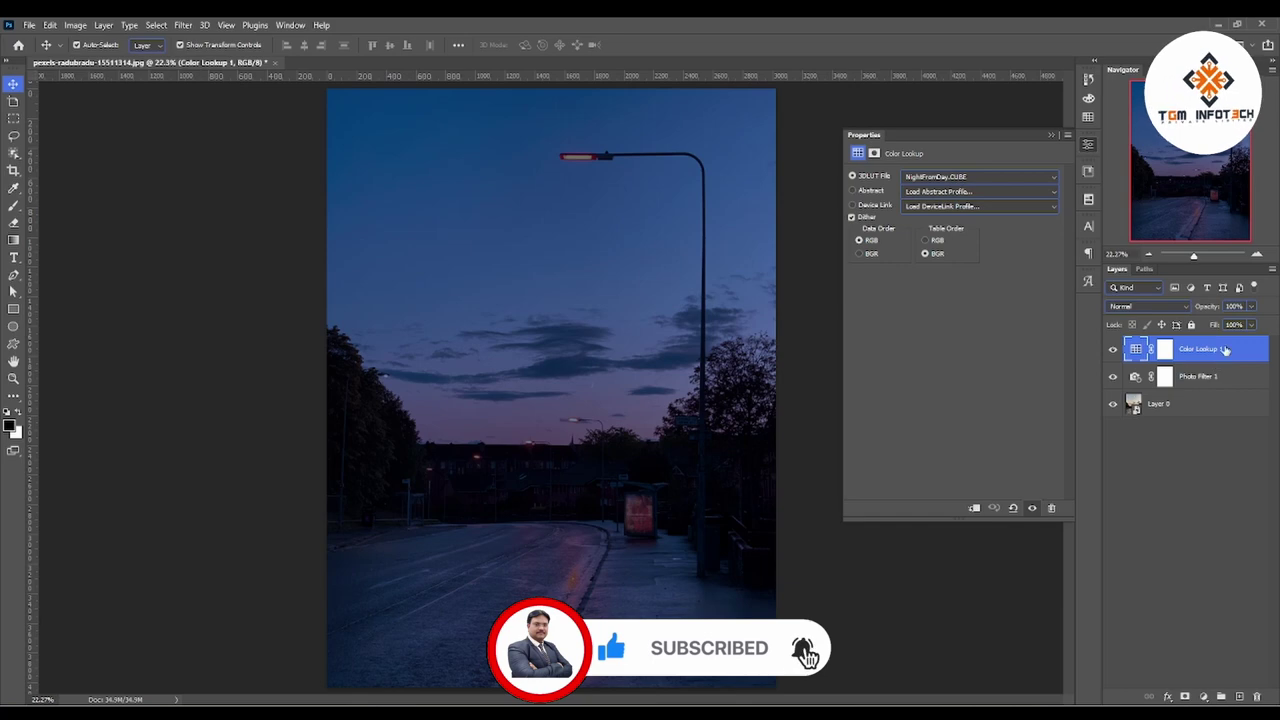
left_click_drag(1225, 349, 1240, 696)
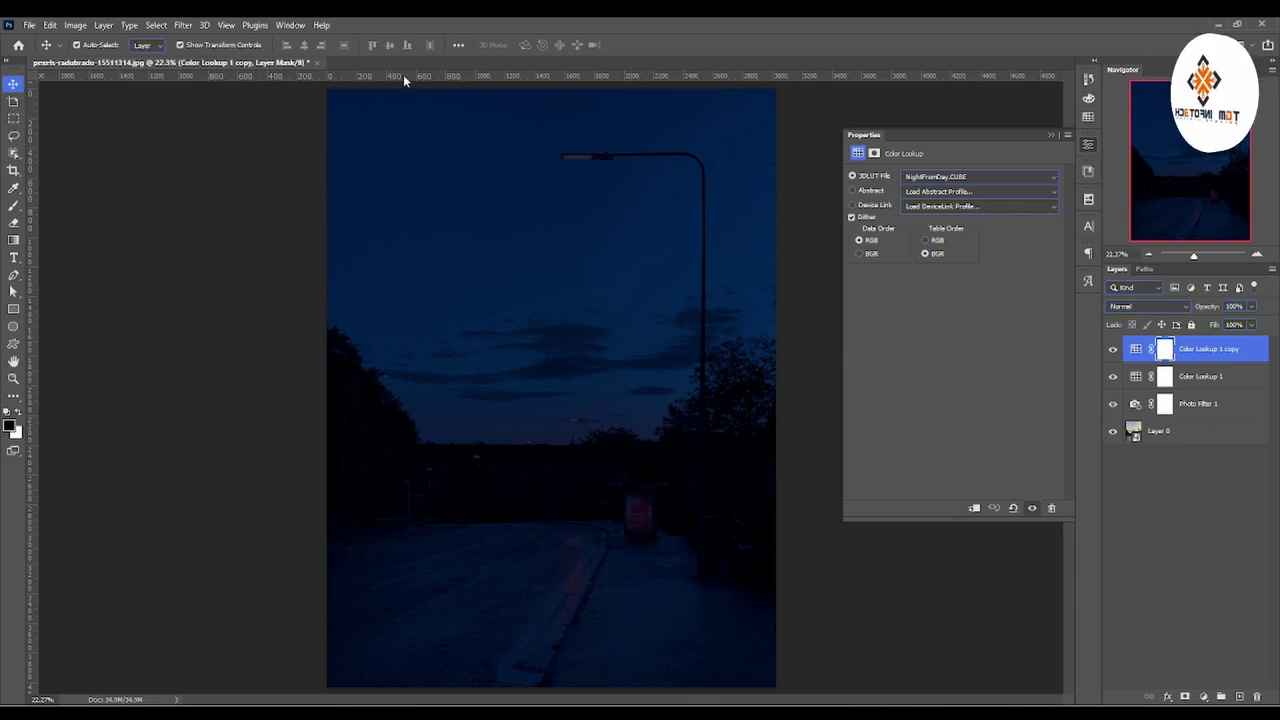
Toggle both color lookup layers off and on to compare, then close Properties
left_click(1114, 350)
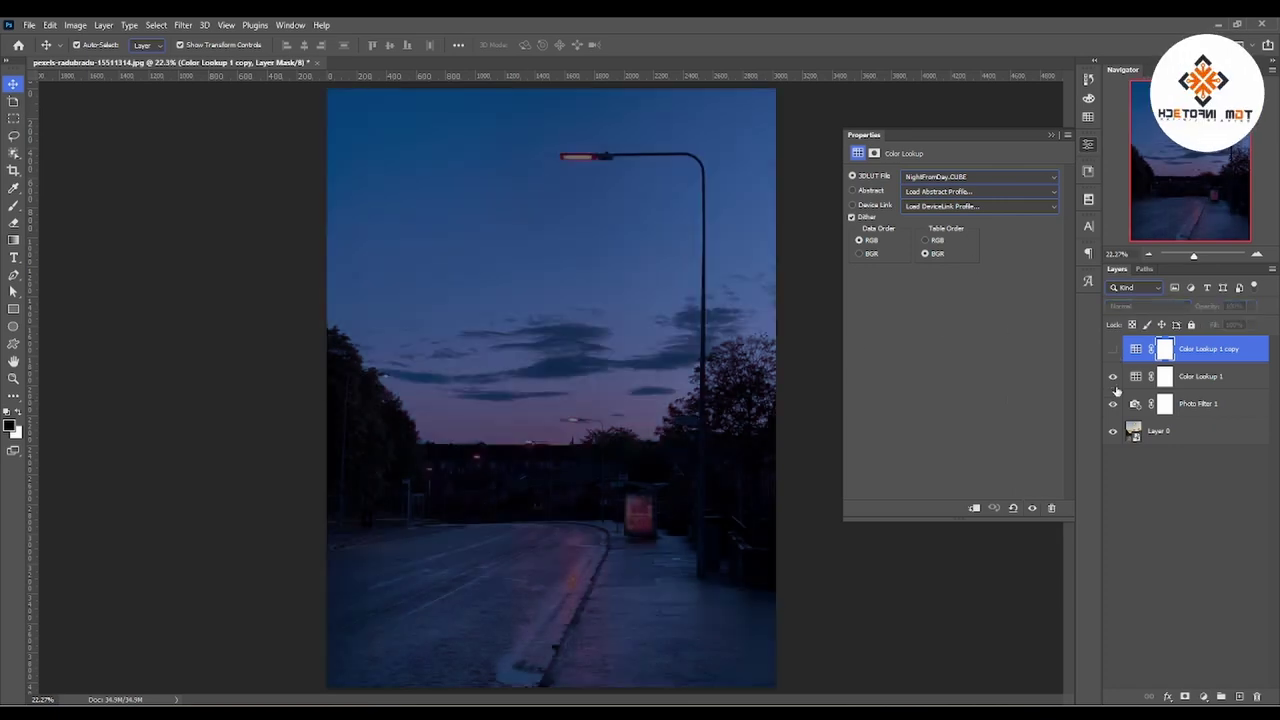
left_click(1113, 377)
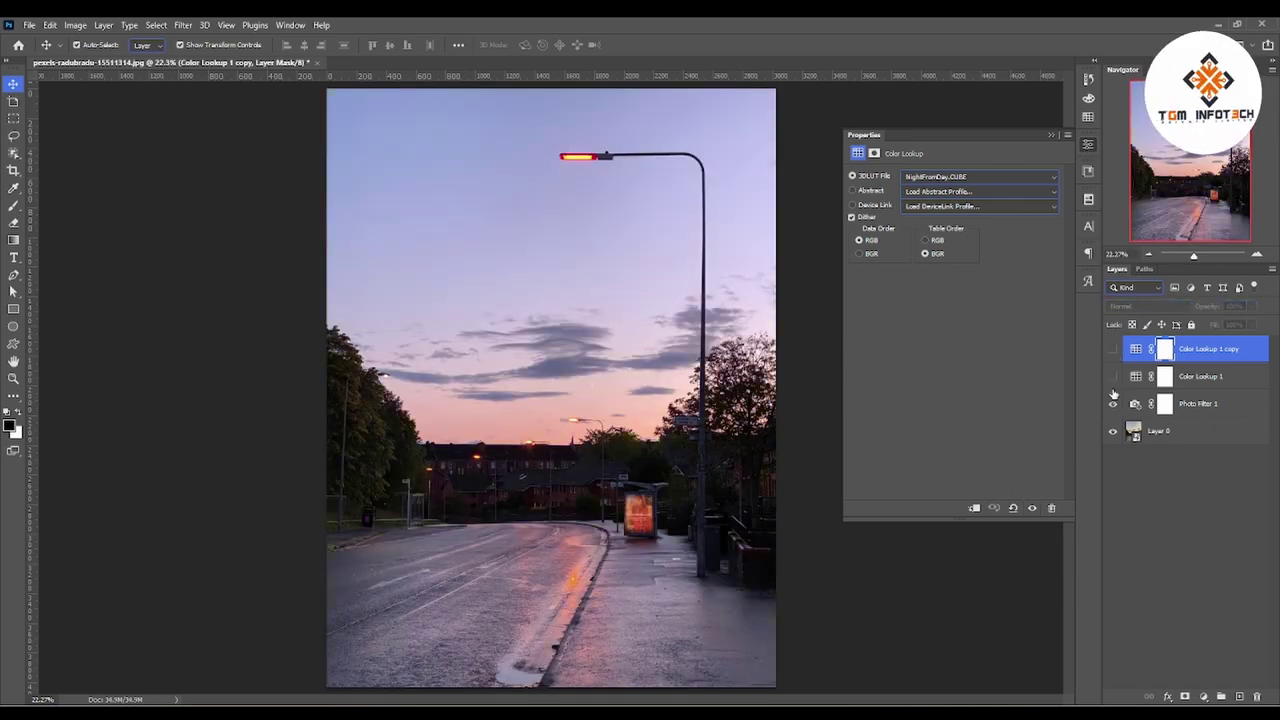
left_click(1113, 377)
left_click(1113, 349)
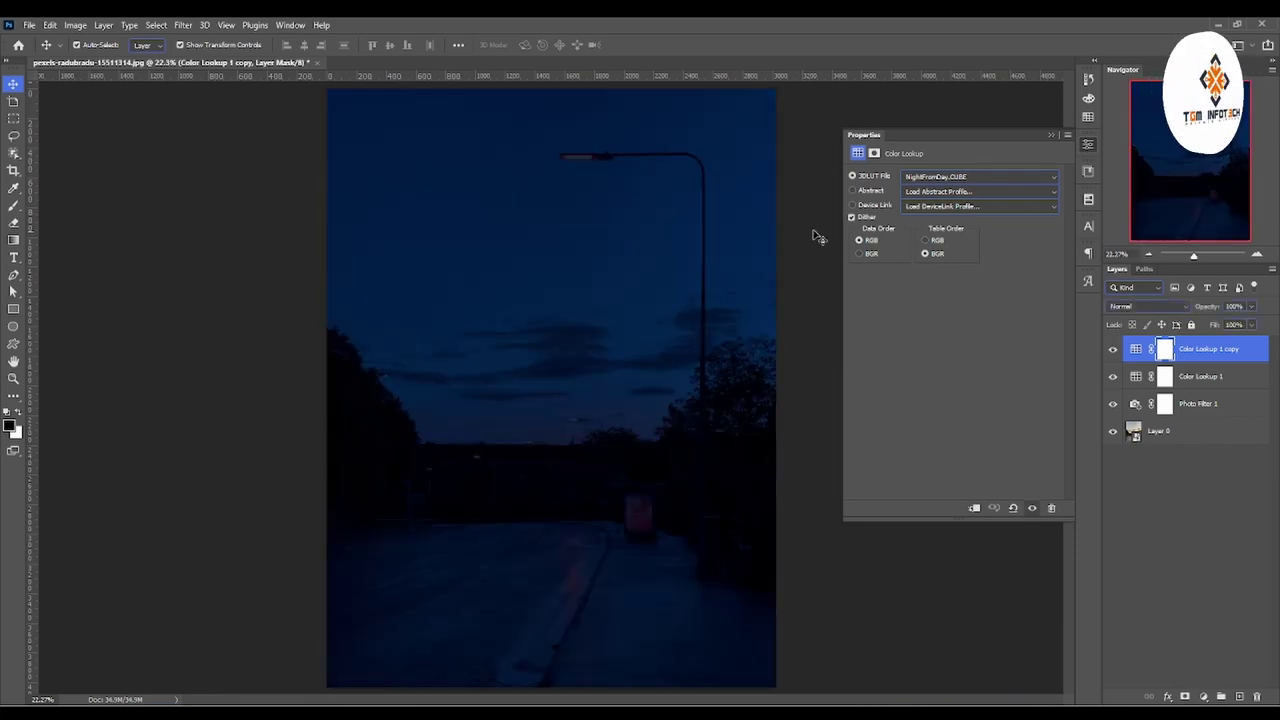
left_click(1051, 134)
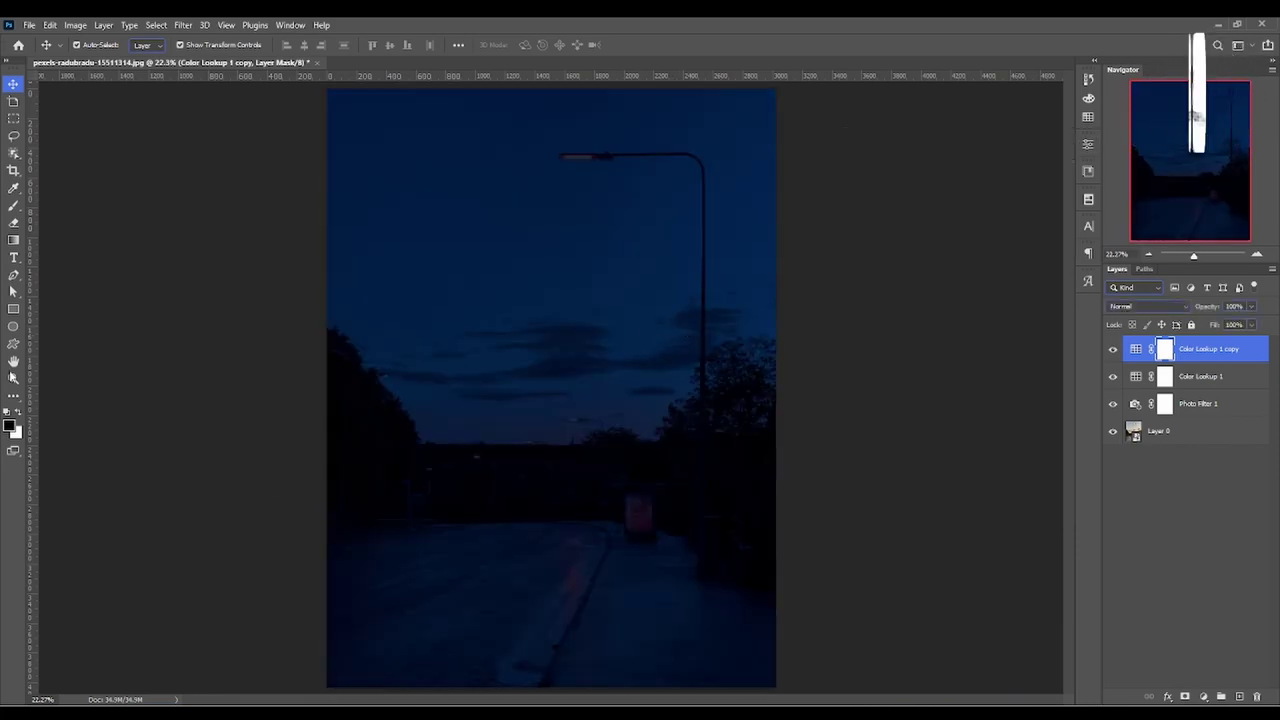
Zoom in on the bus stop and pan to the top of the street lamp
key("z")
left_click(505, 506)
left_click(770, 543)
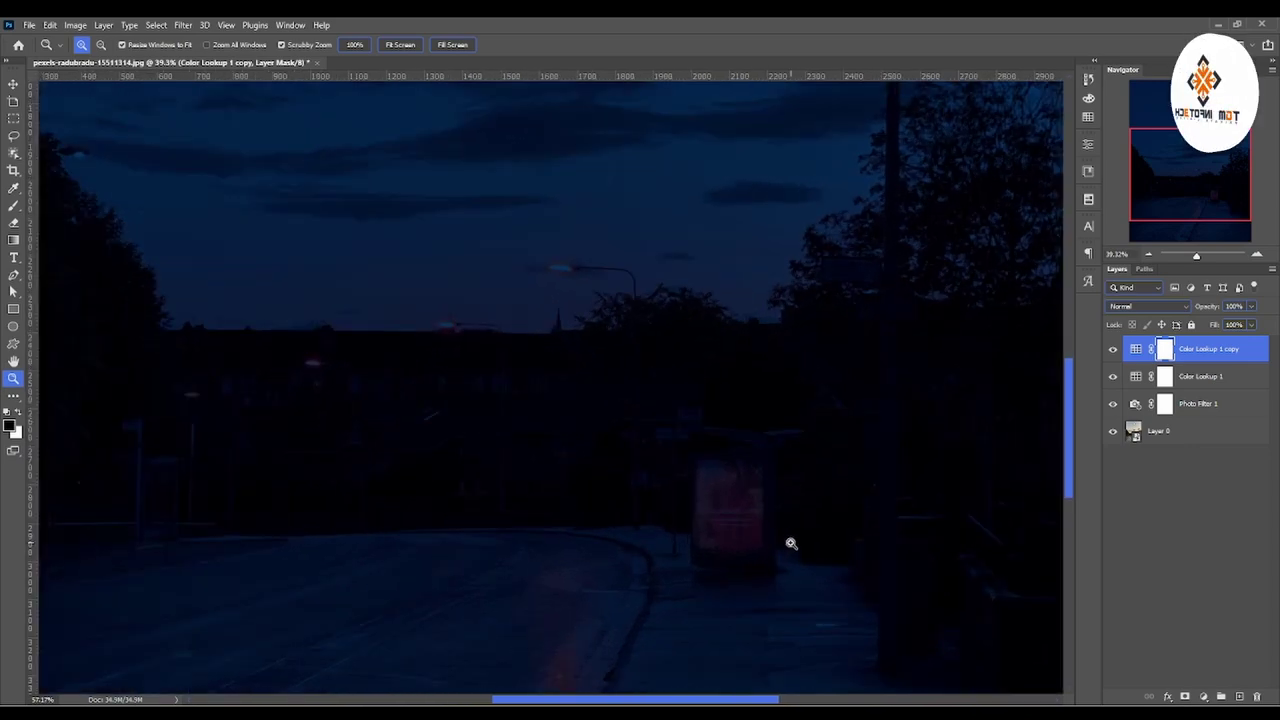
mouse_move(777, 517)
left_mouse_down()
mouse_move(800, 517)
mouse_move(726, 469)
mouse_move(703, 391)
left_mouse_up()
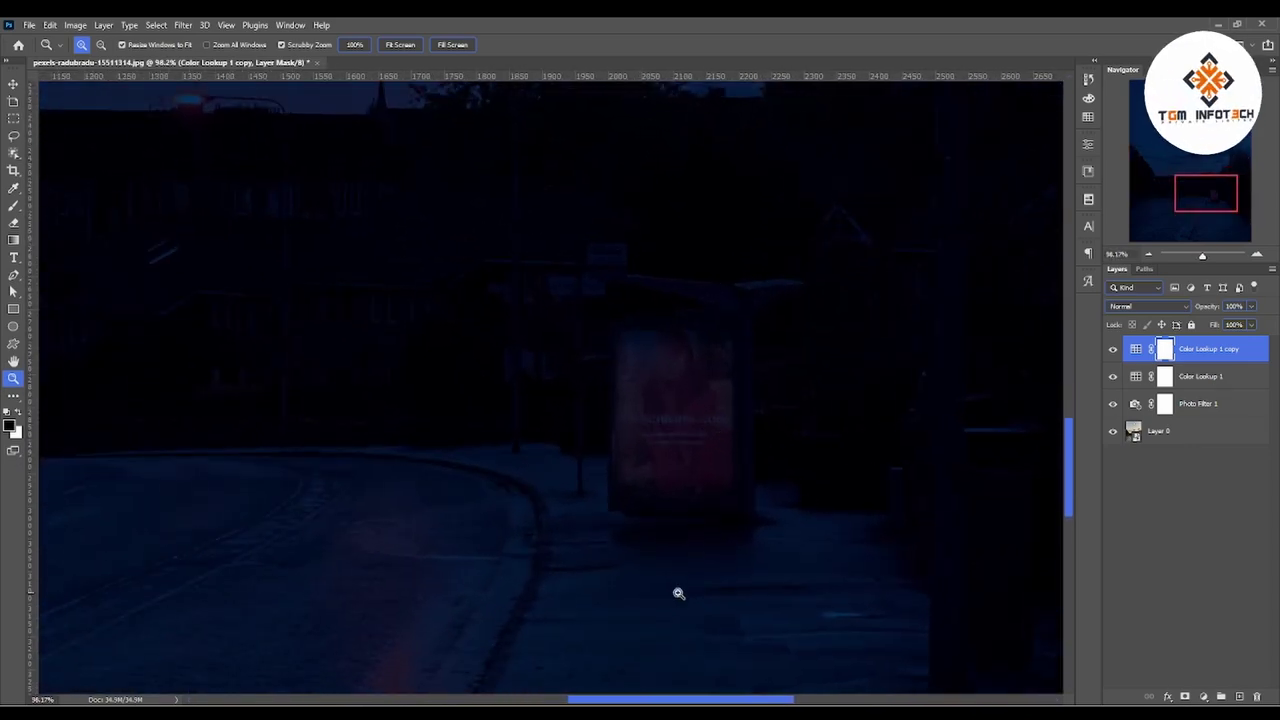
scroll(746, 471, "down", 3)
scroll(737, 477, "down", 2)
scroll(737, 477, "up", 2)
scroll(794, 549, "up", 2)
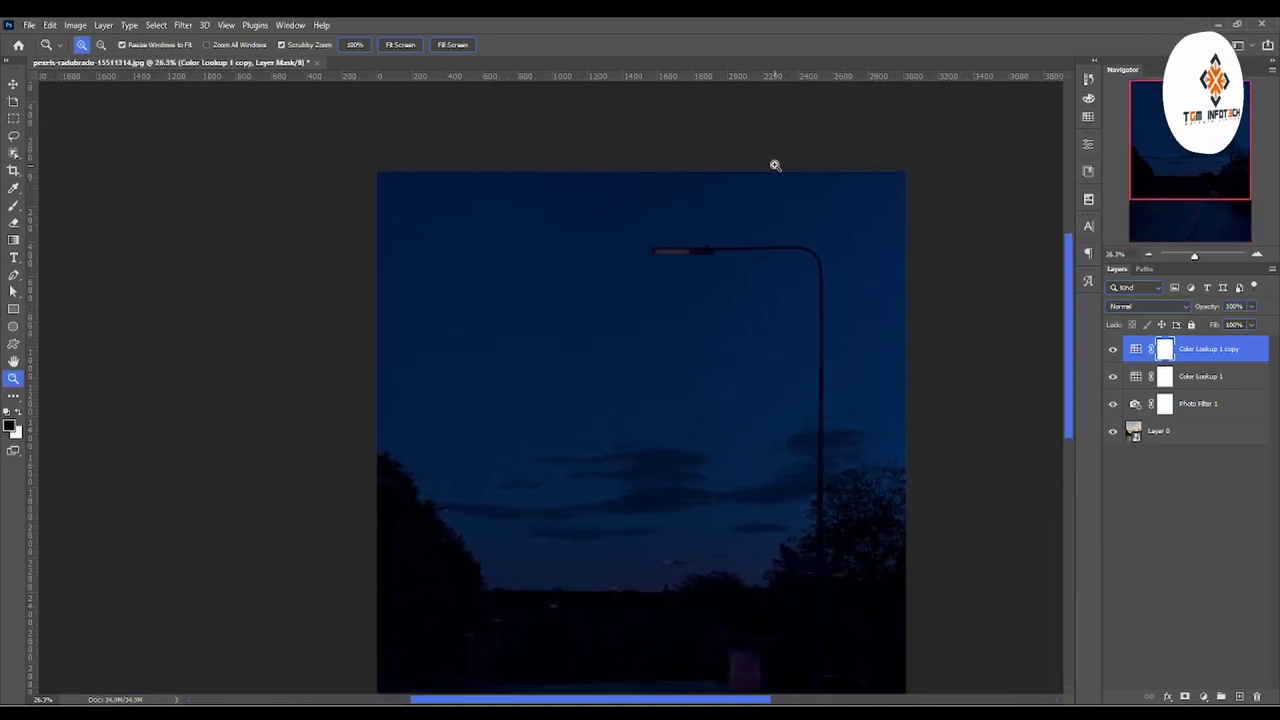
left_click_drag(720, 457, 757, 294)
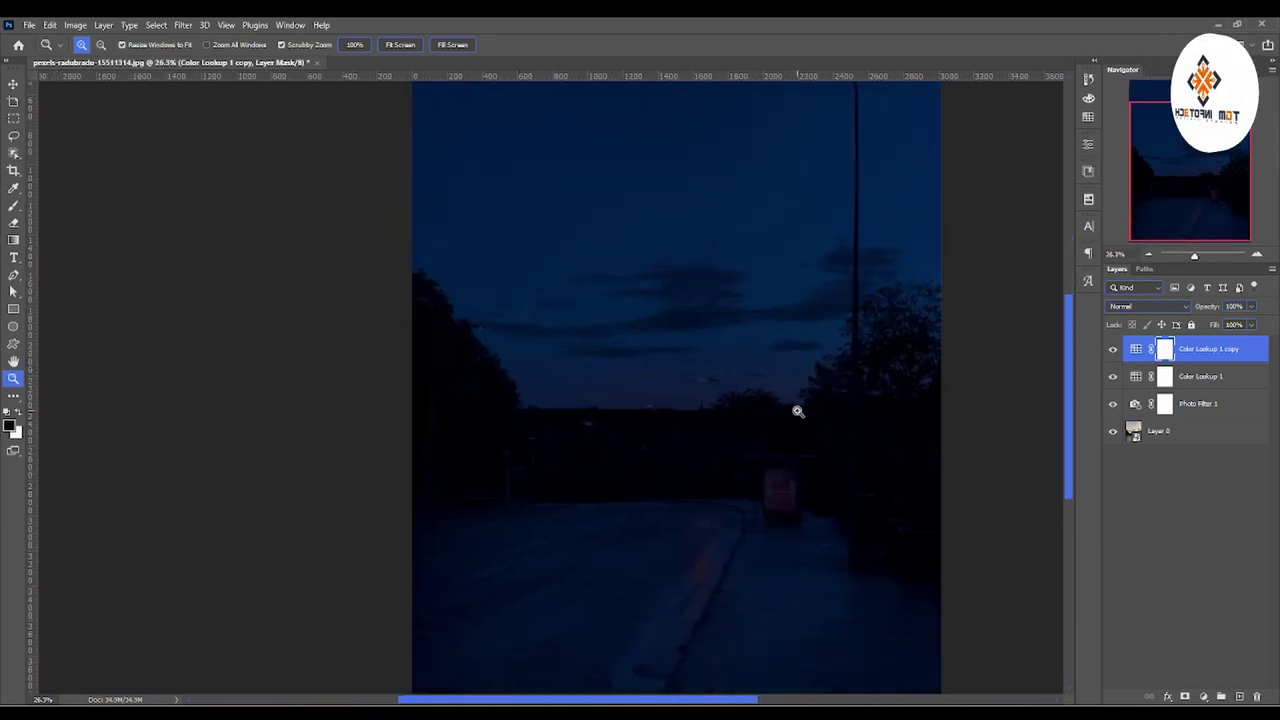
left_click_drag(759, 338, 604, 476)
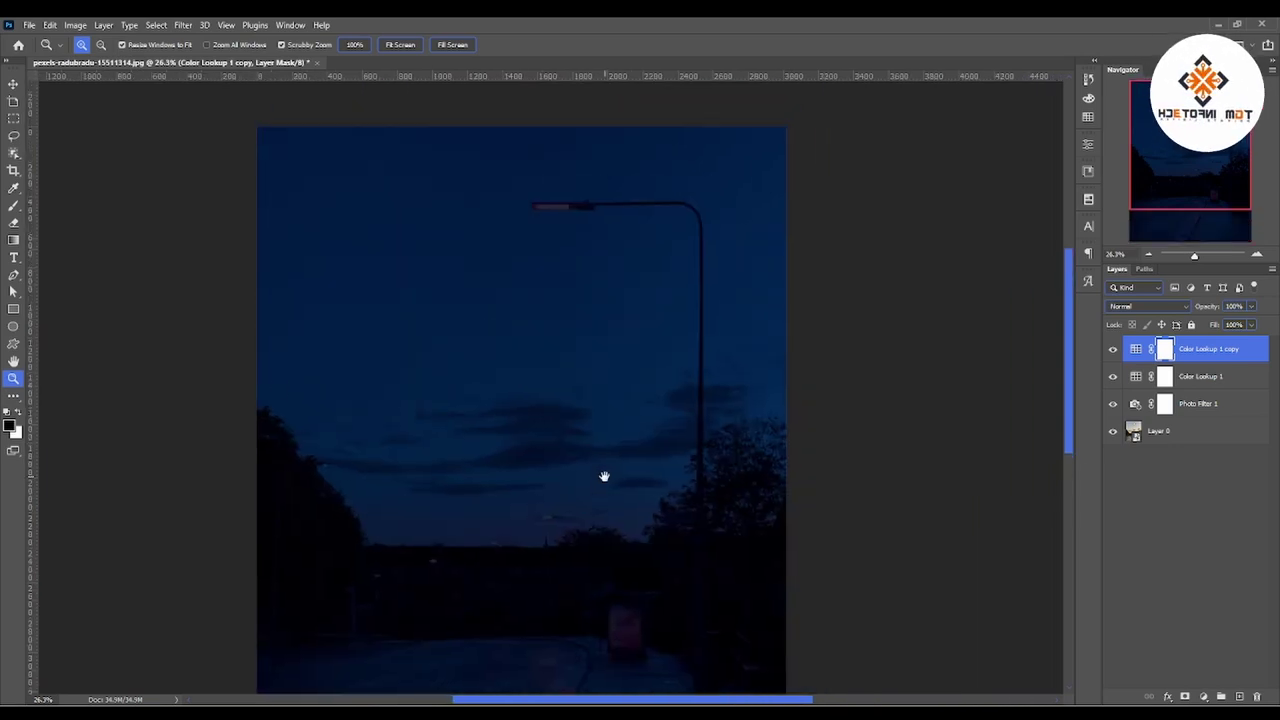
left_click(13, 273)
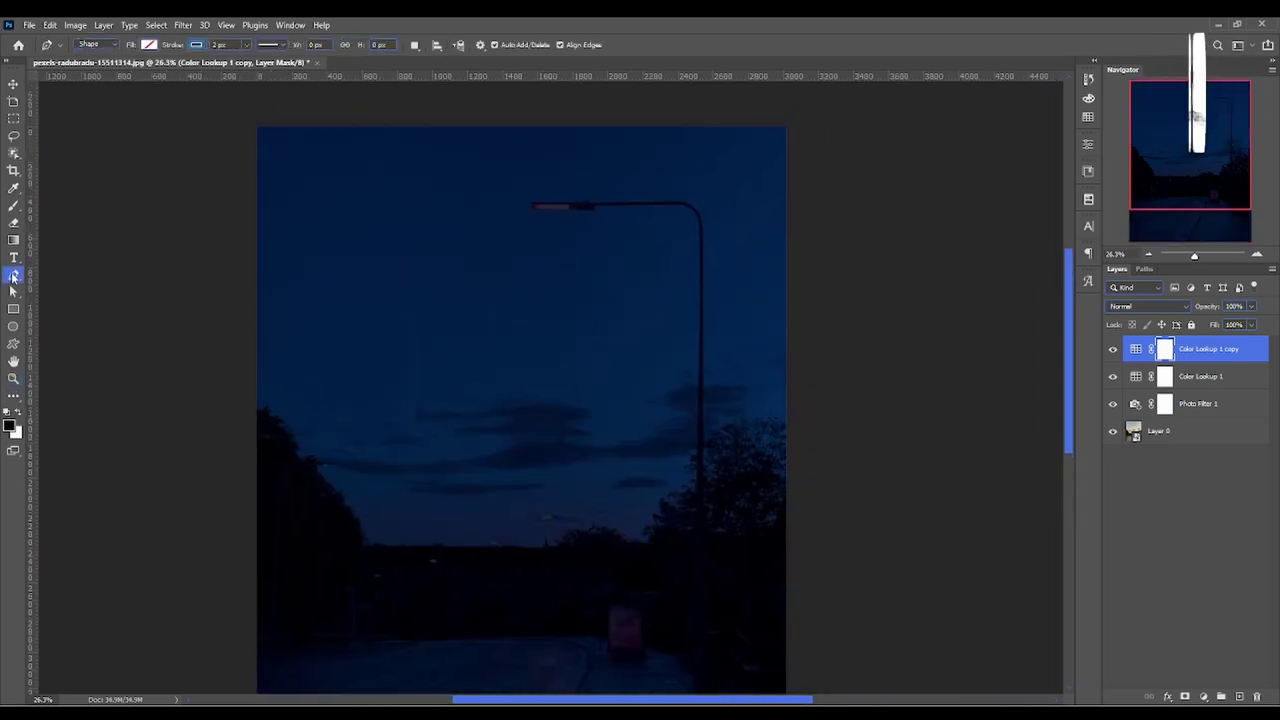
Draw a closed trapezoid beam shape from the lamp head down across the road
left_click(533, 211)
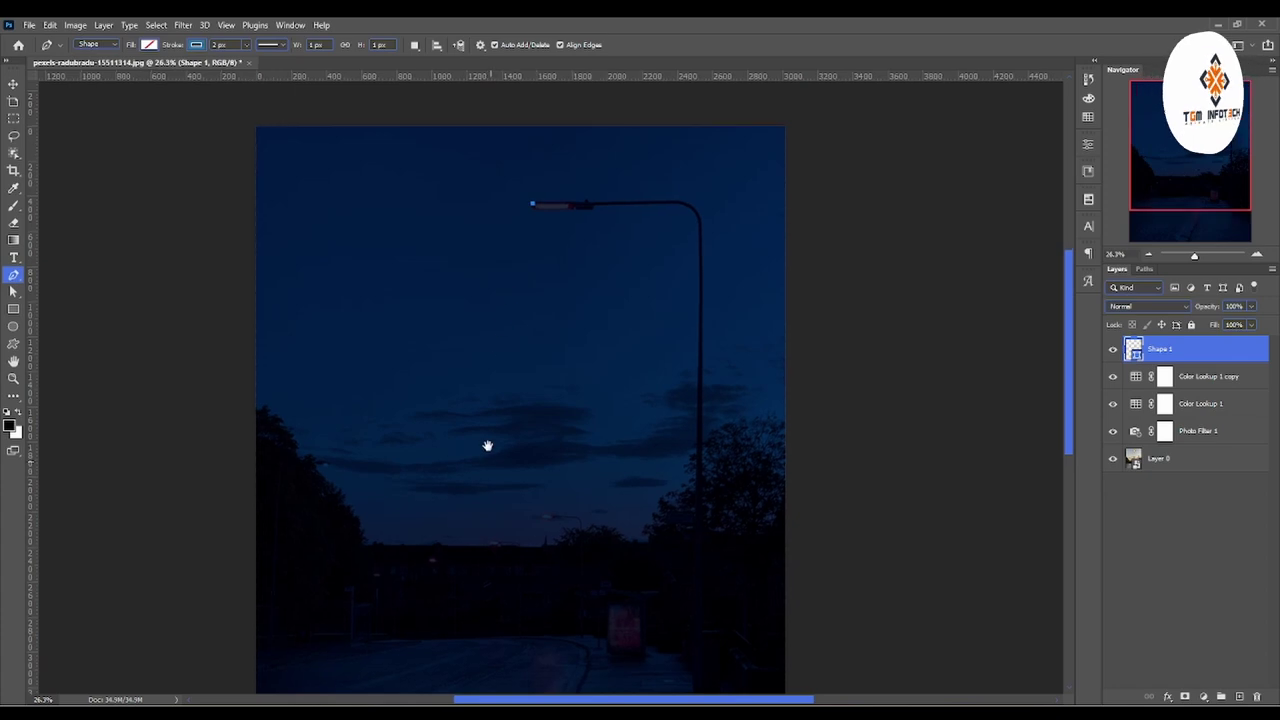
left_click_drag(486, 443, 500, 310)
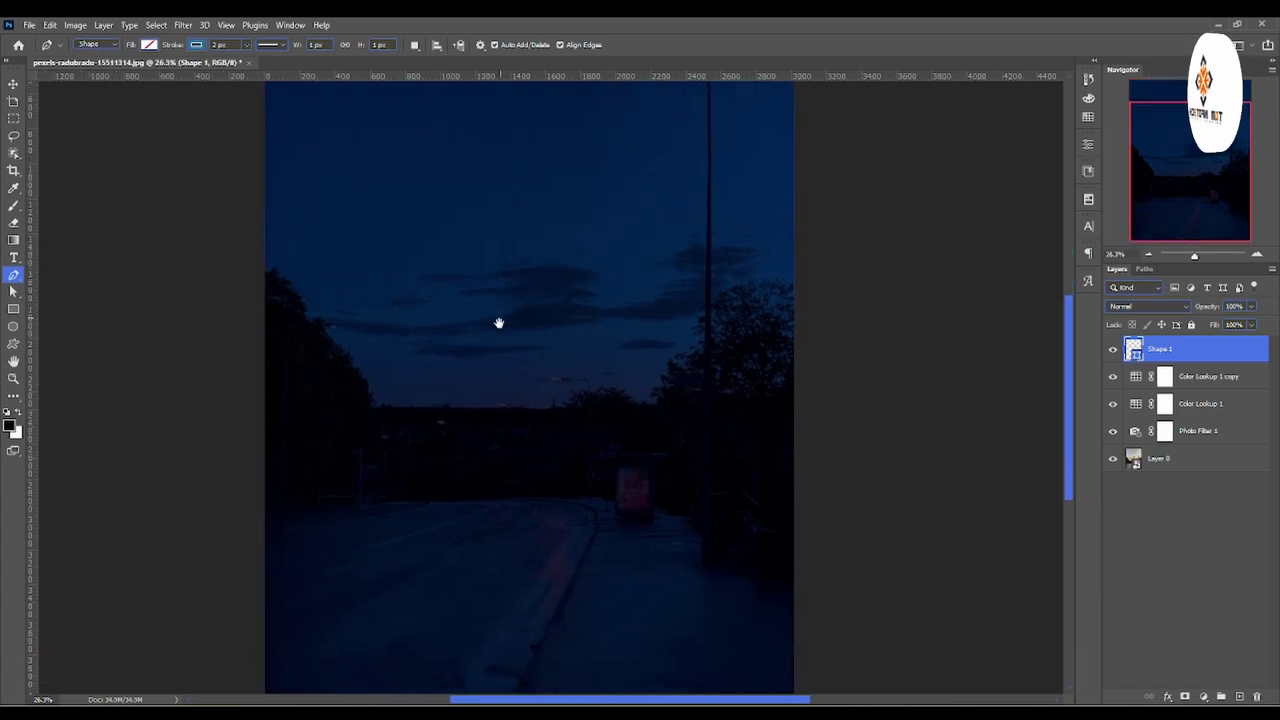
left_click(406, 588)
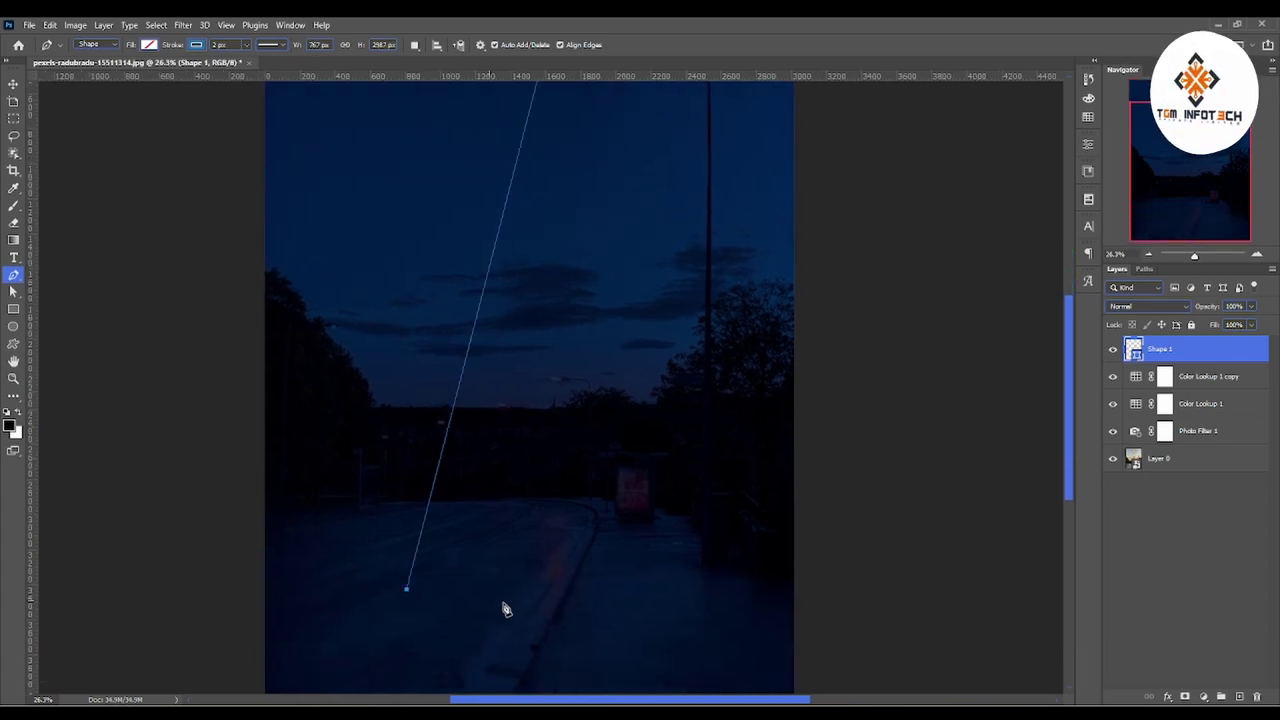
left_click(696, 602)
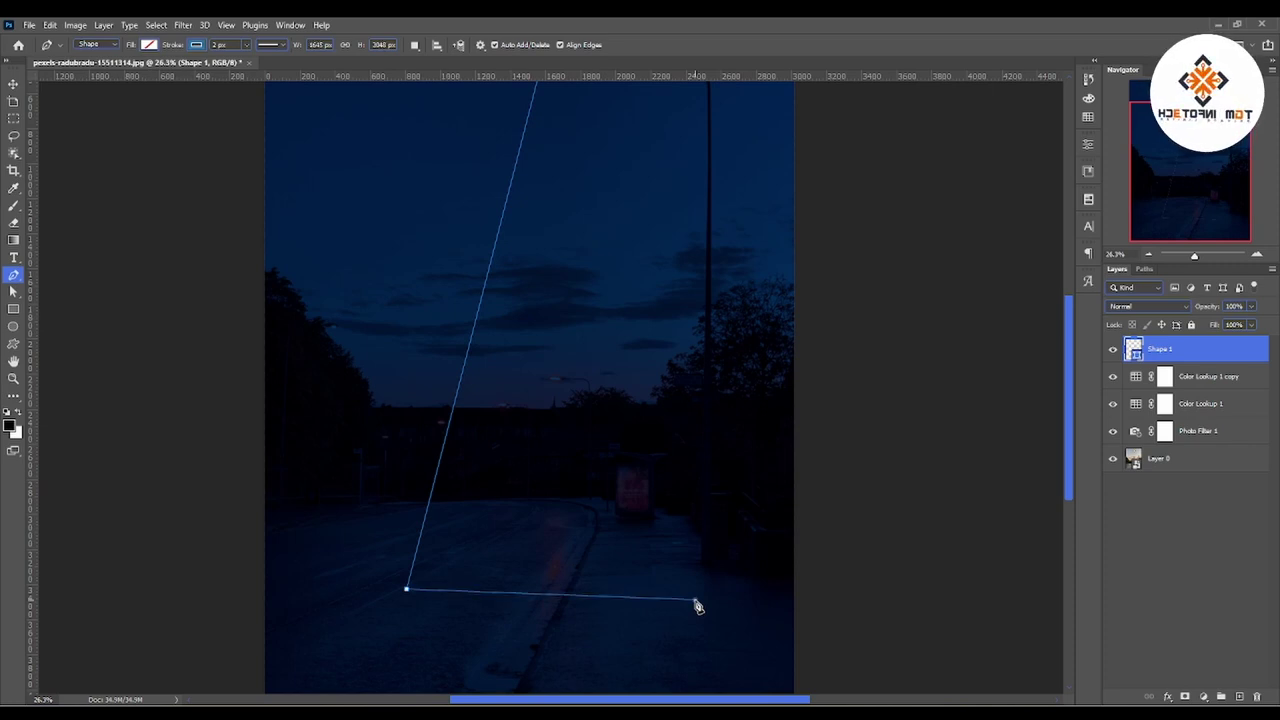
left_click_drag(657, 329, 689, 486)
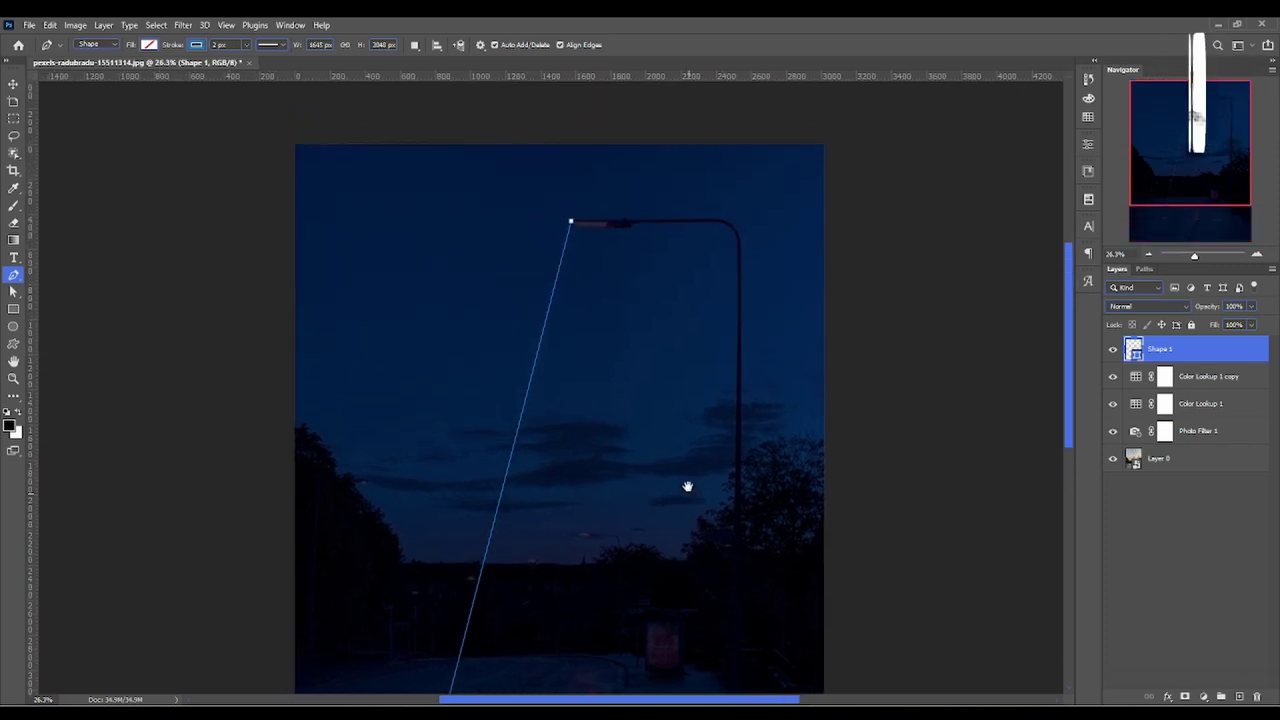
left_click(610, 223)
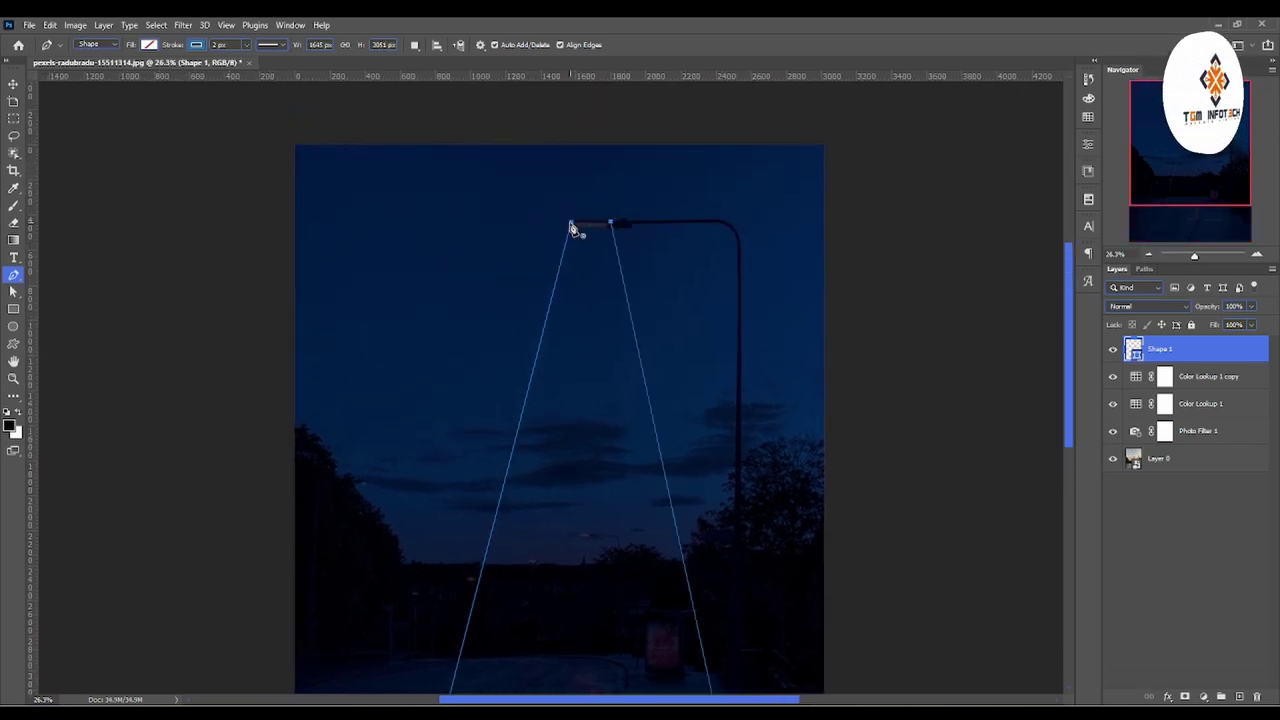
left_click(570, 225)
scroll(572, 228, "down", 2)
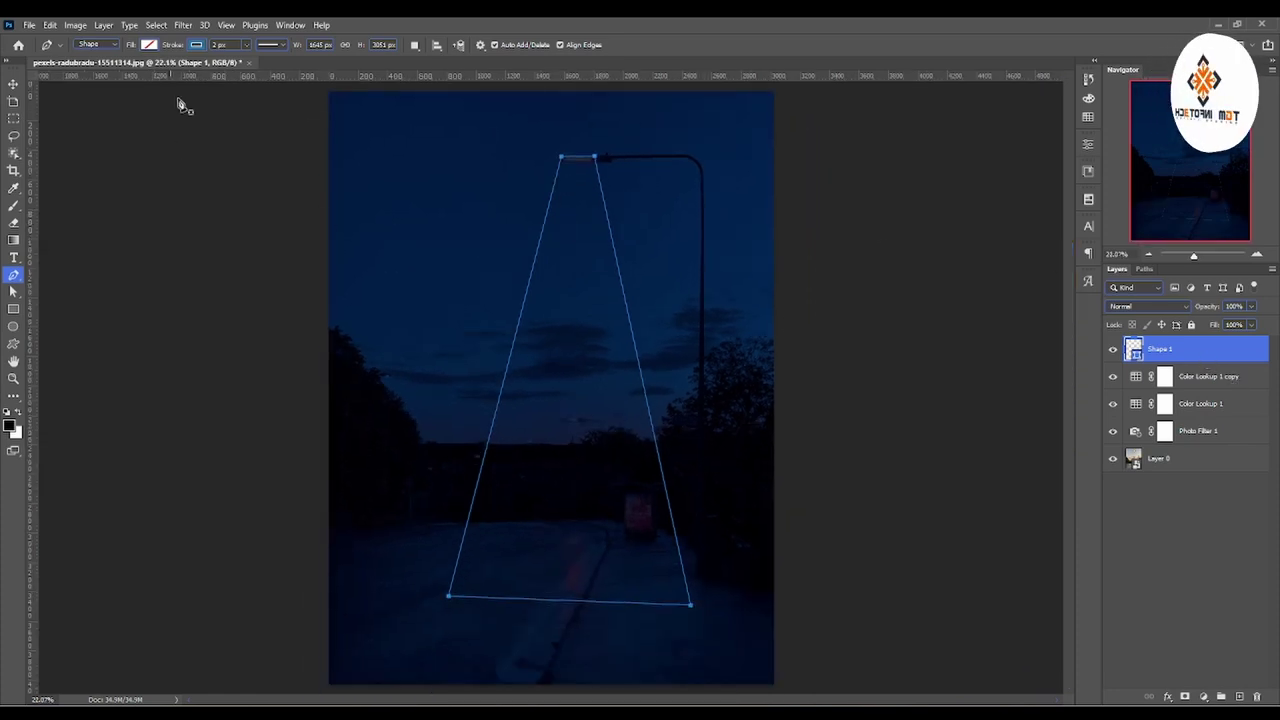
Remove the beam's stroke and fill it solid orange-yellow (#ffb400)
left_click(196, 44)
left_click(118, 72)
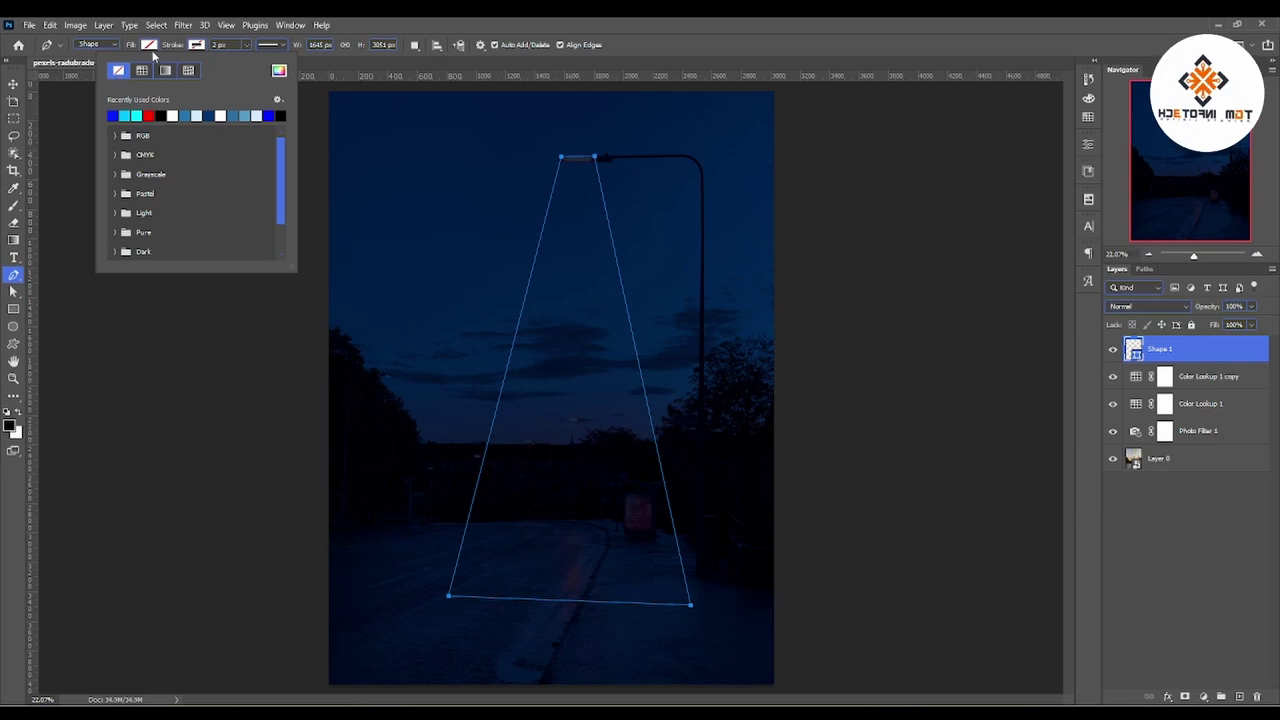
left_click(150, 47)
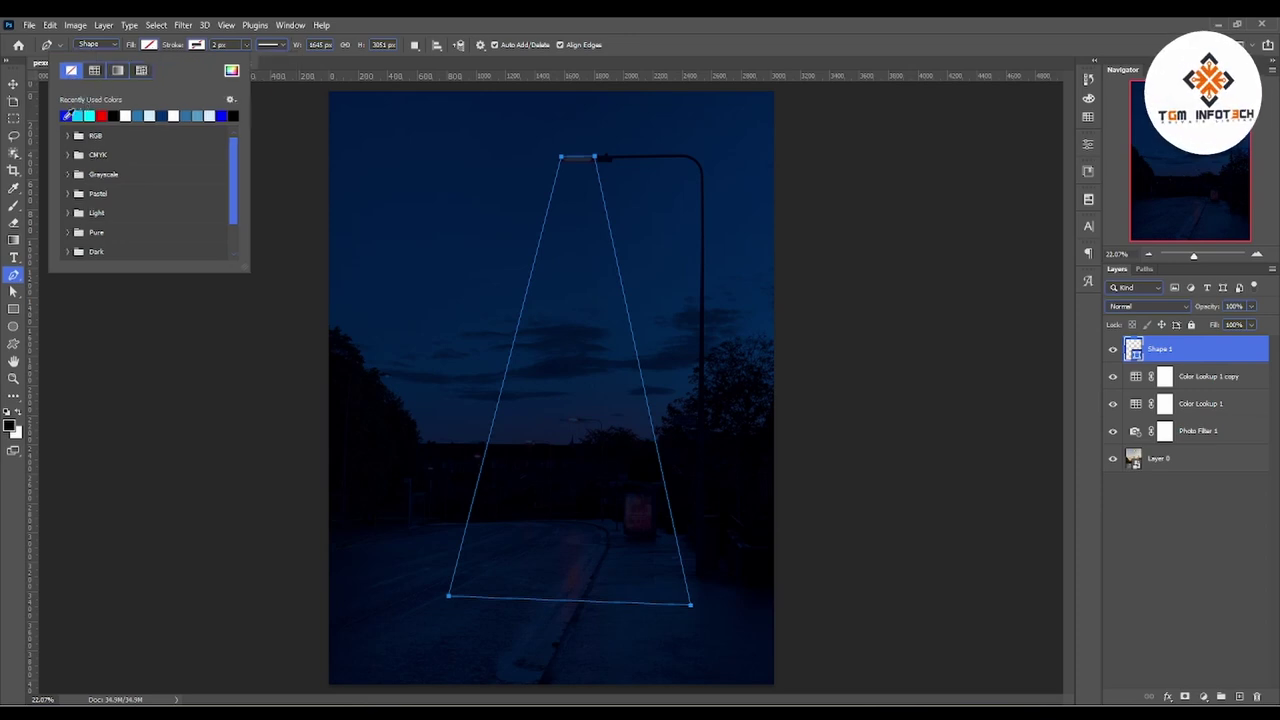
left_click(66, 115)
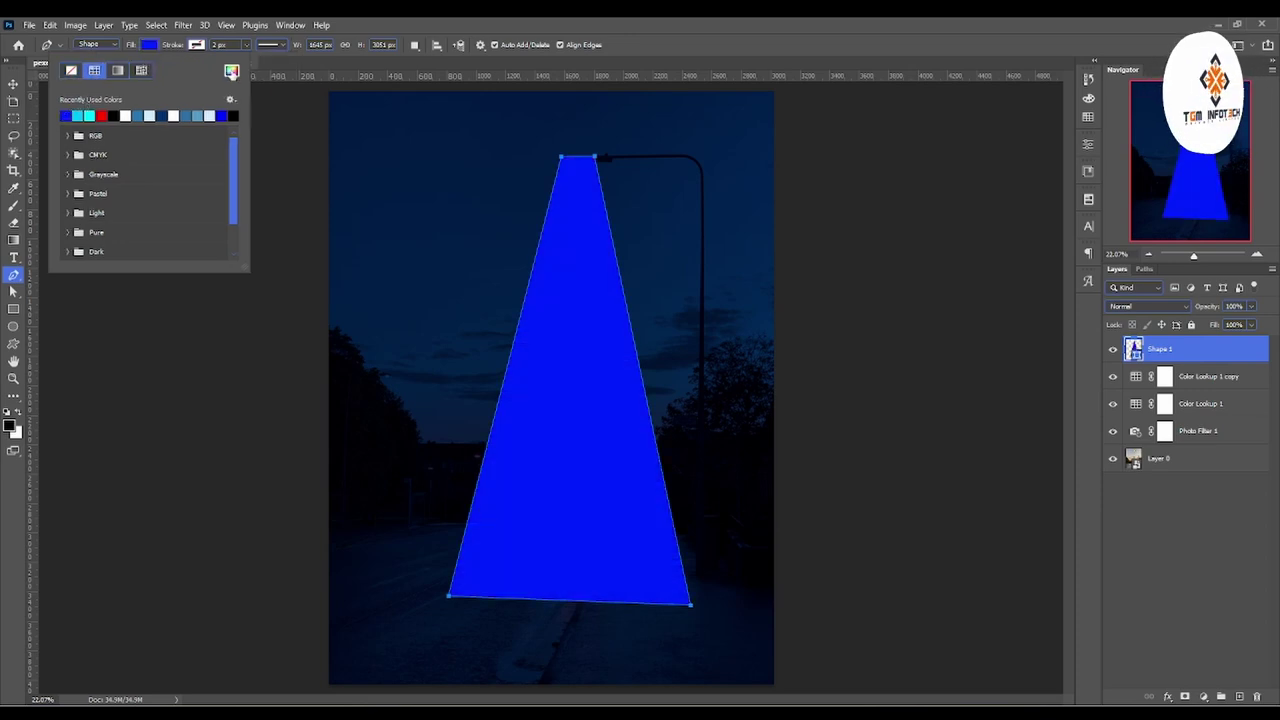
left_click(231, 71)
left_click_drag(1004, 380, 1015, 404)
left_click(1013, 400)
left_click(1150, 249)
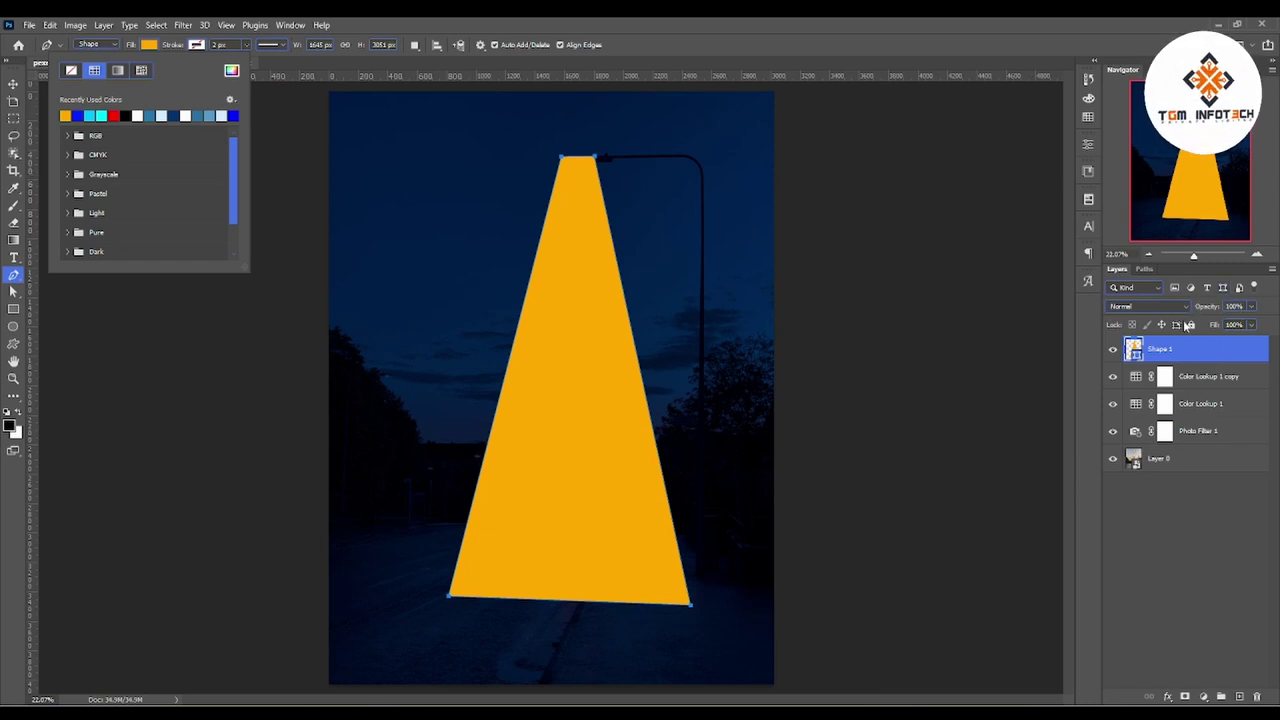
left_click(12, 85)
left_click(1251, 306)
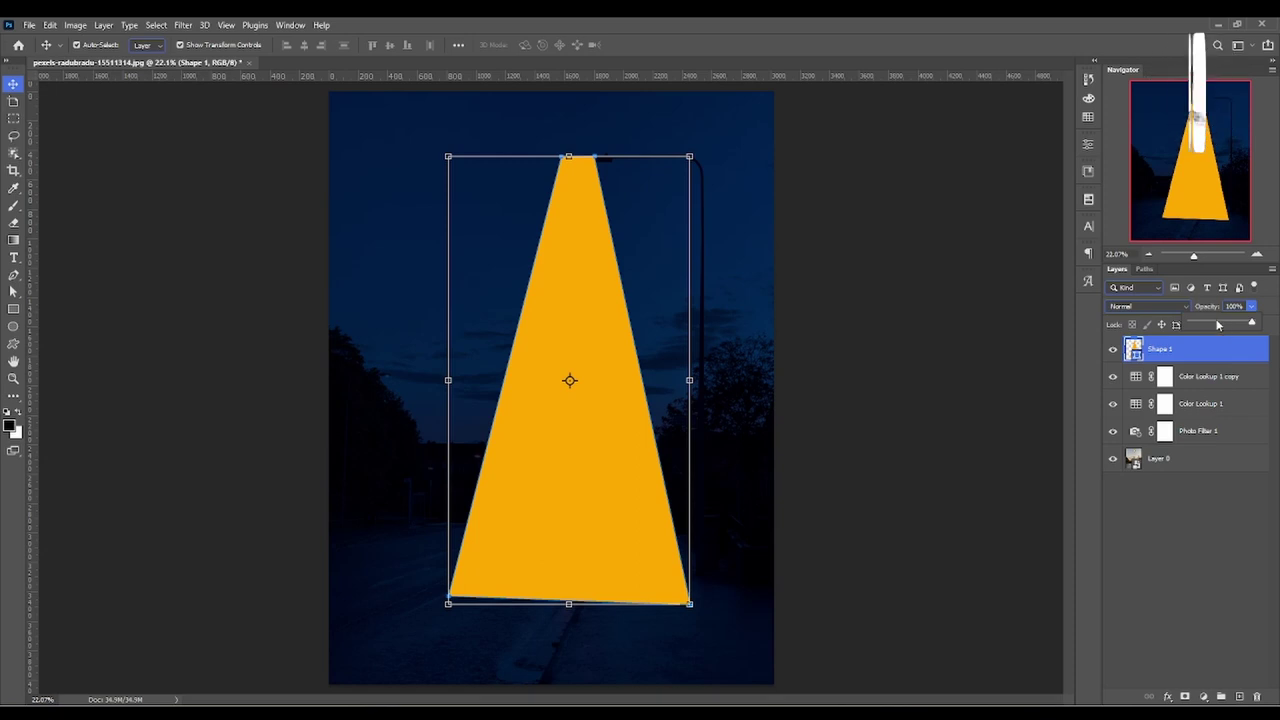
Set the Shape 1 beam layer to Screen blend mode at 73% opacity
left_click(1217, 324)
left_click_drag(1217, 324, 1233, 324)
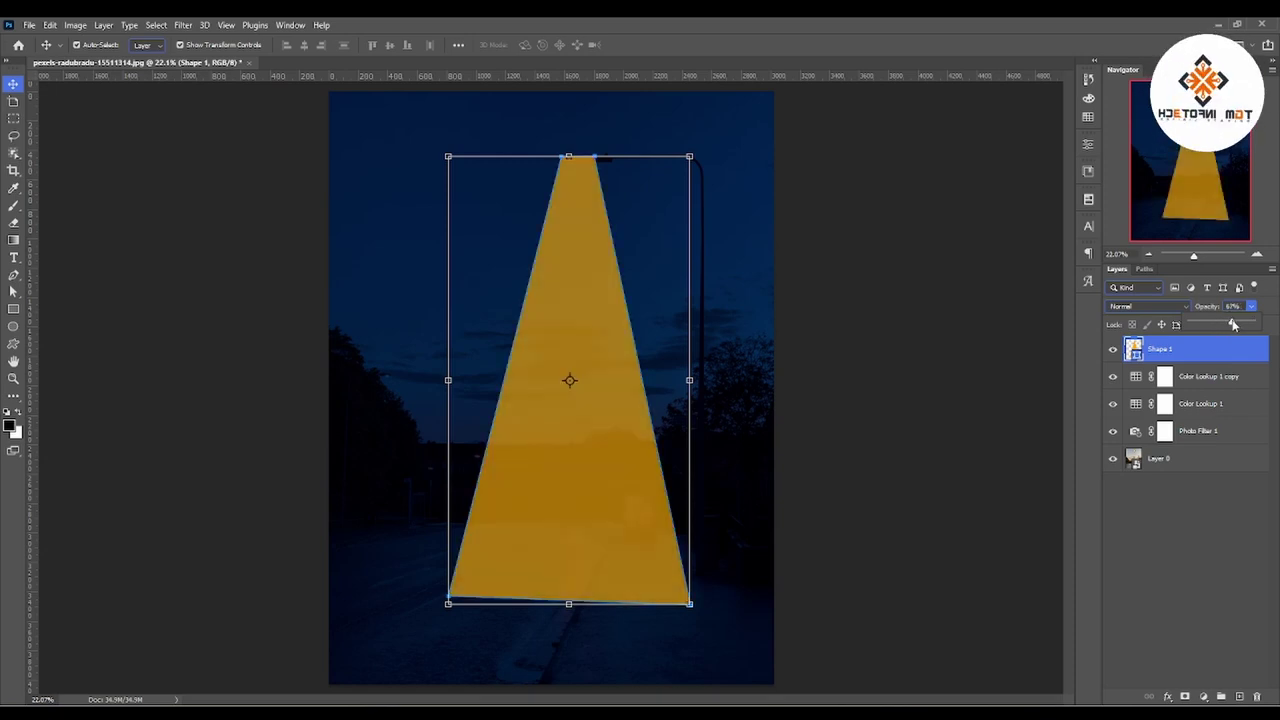
left_click(1148, 306)
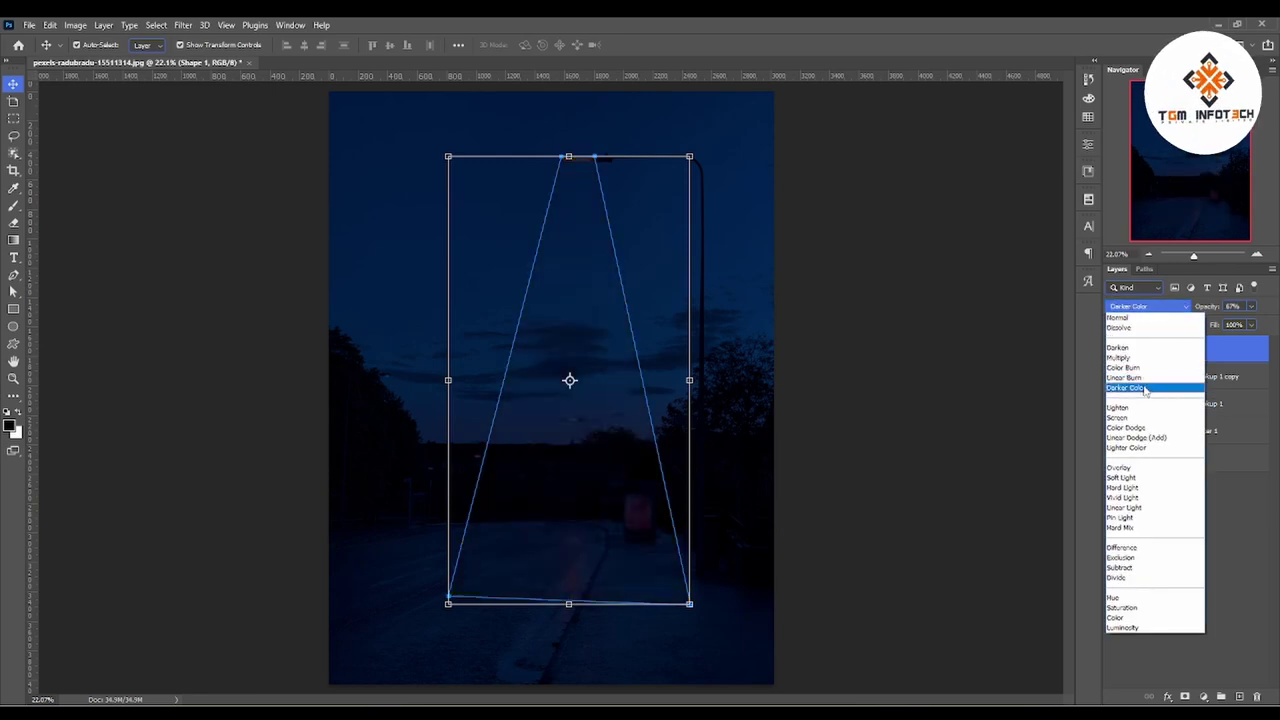
left_click(1140, 421)
left_click(1254, 309)
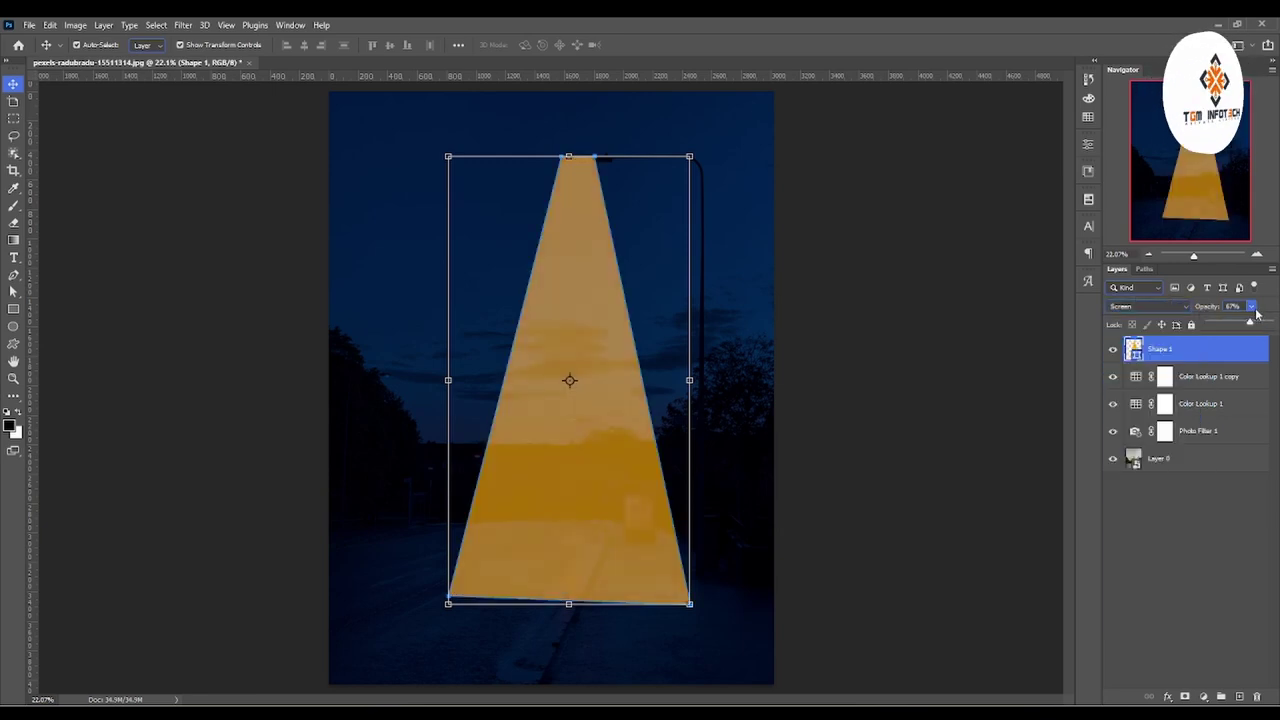
left_click_drag(1247, 325, 1254, 325)
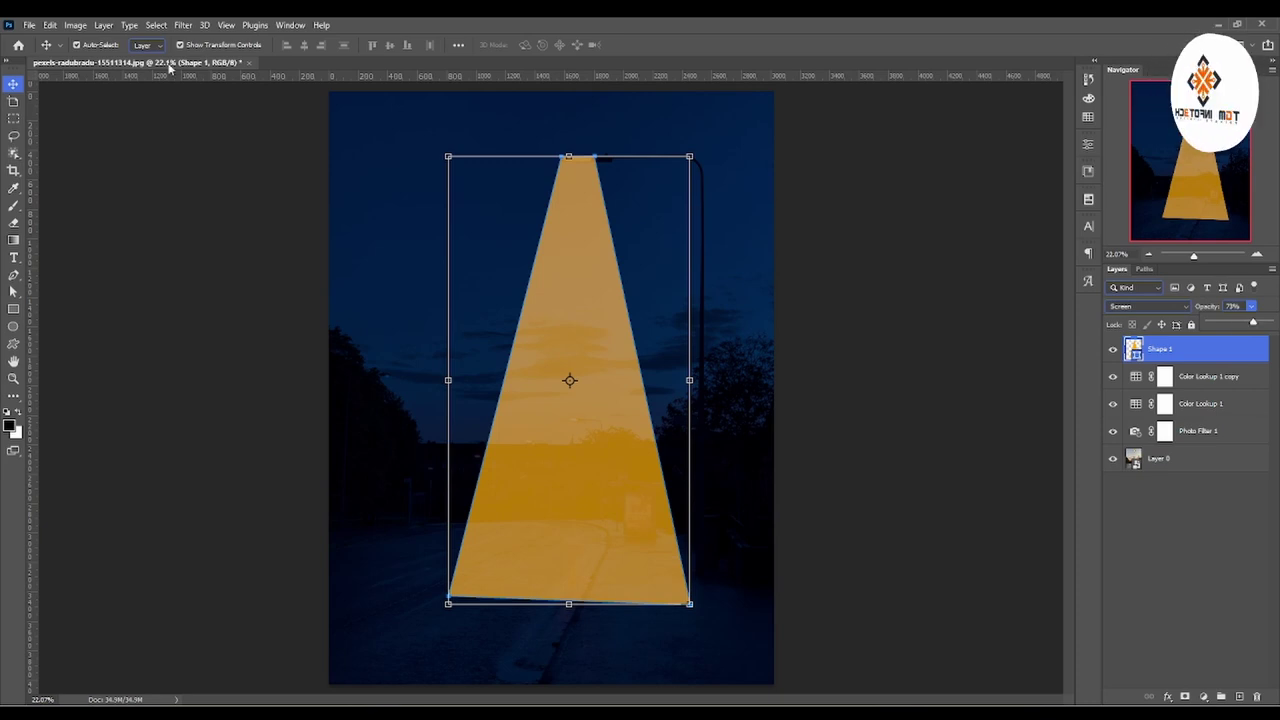
left_click(1246, 352)
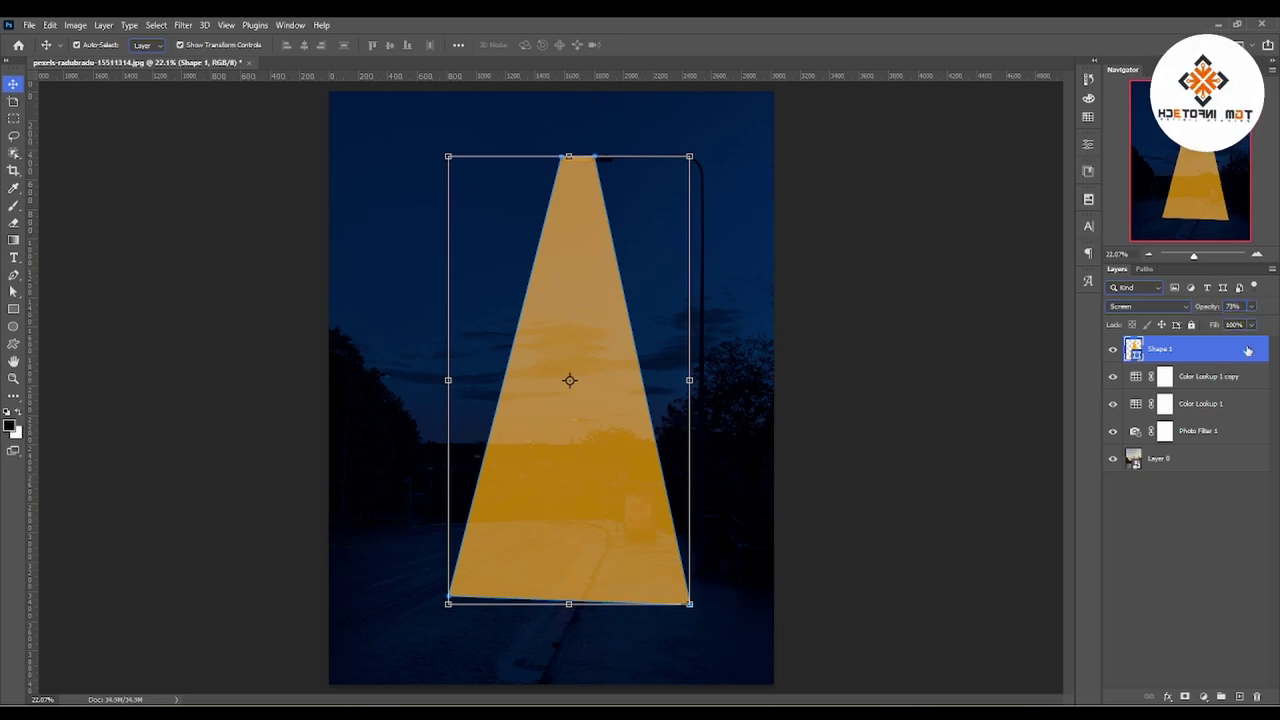
left_click(13, 222)
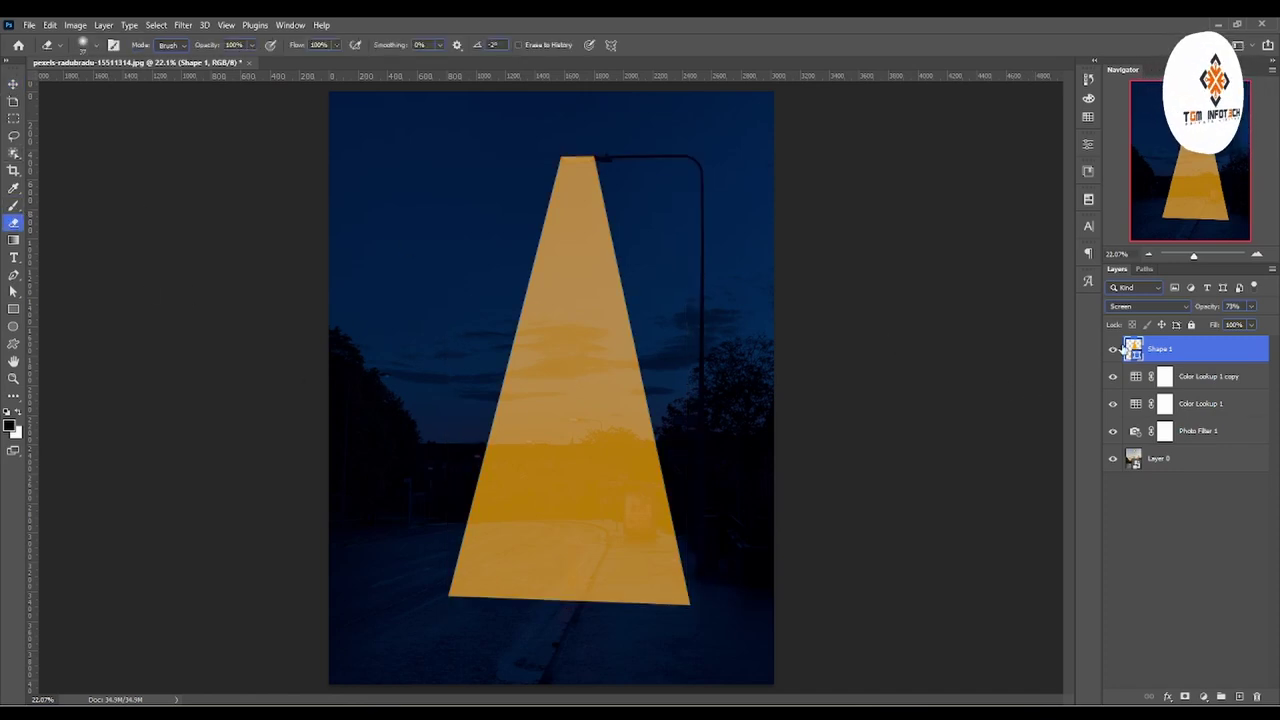
left_click(1089, 145)
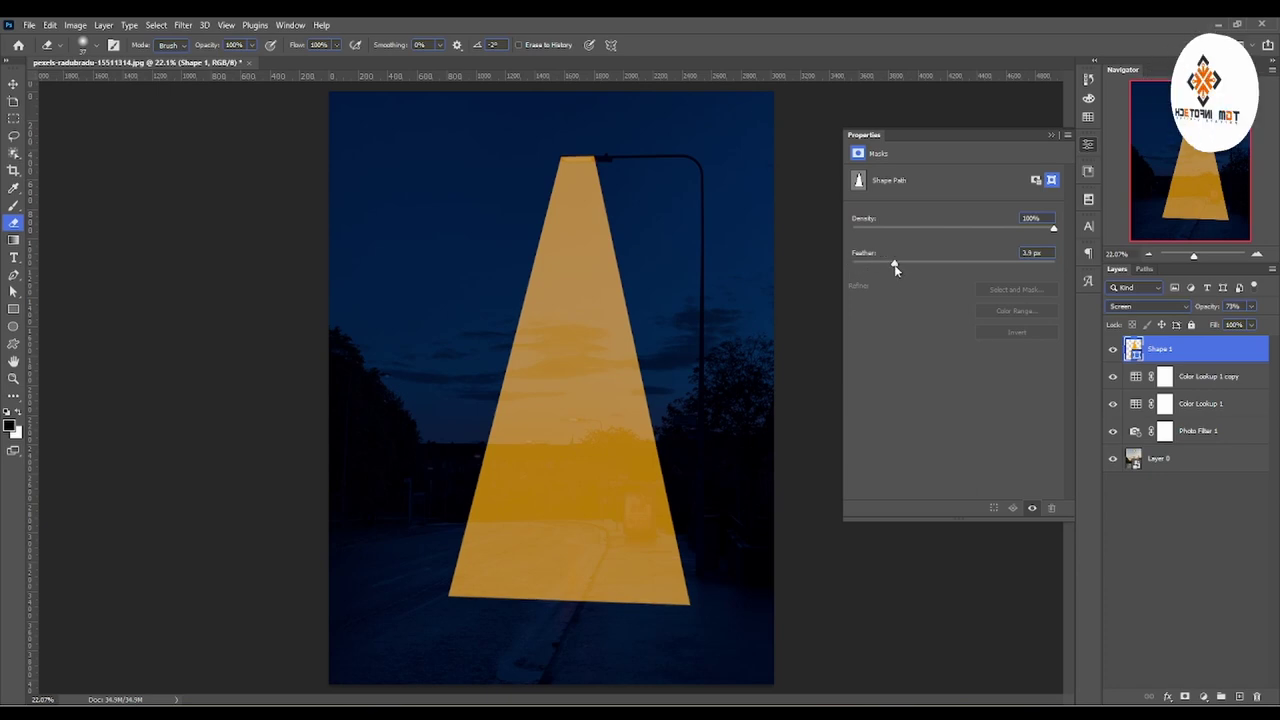
left_click_drag(895, 265, 950, 264)
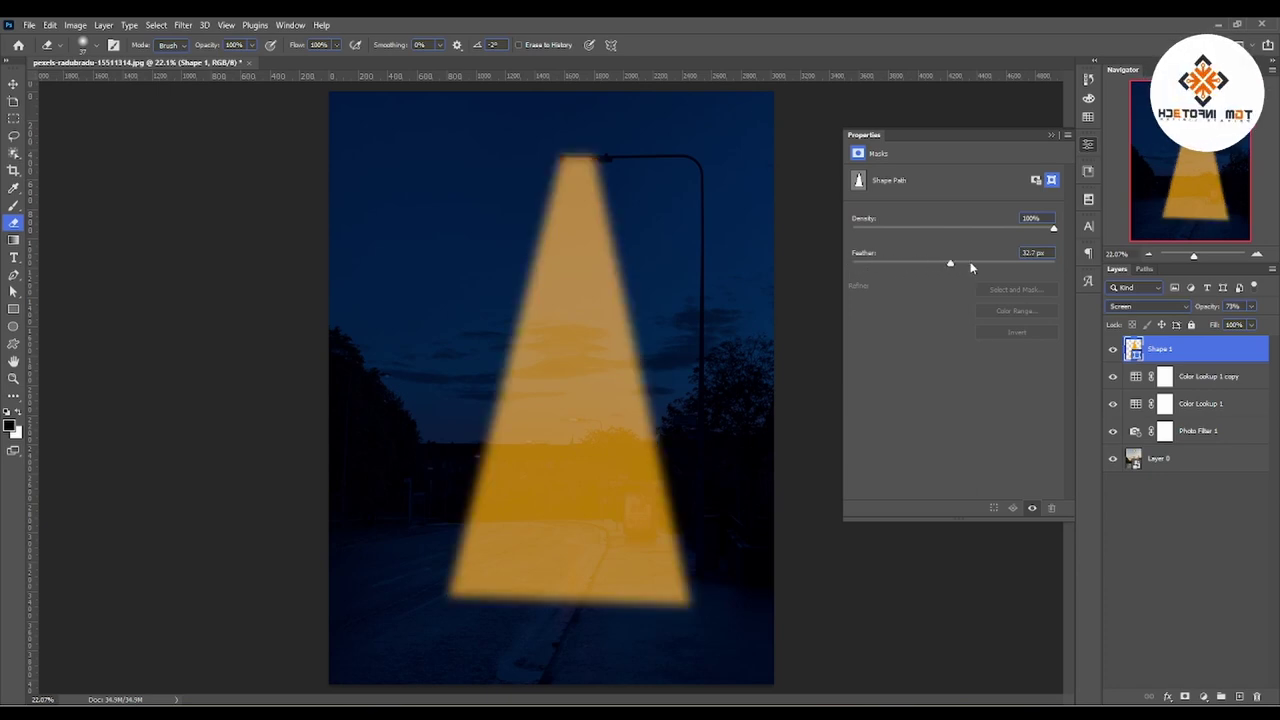
left_click(970, 265)
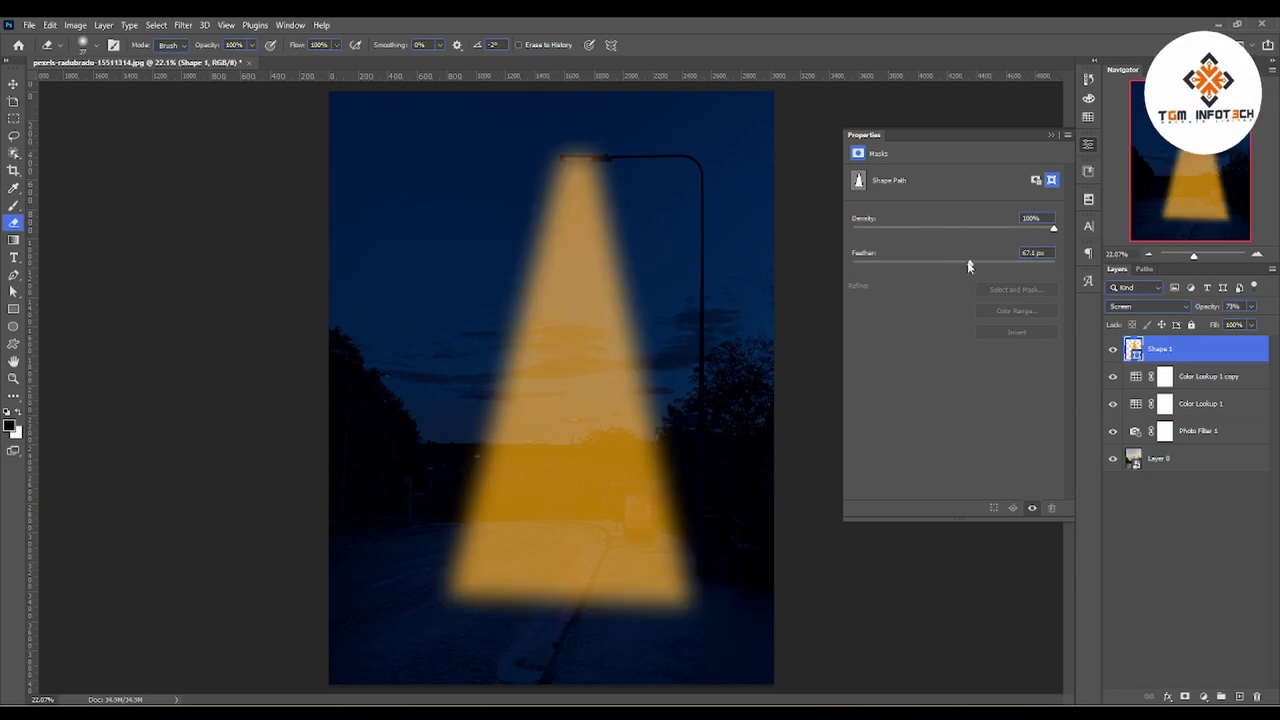
left_click_drag(967, 265, 957, 266)
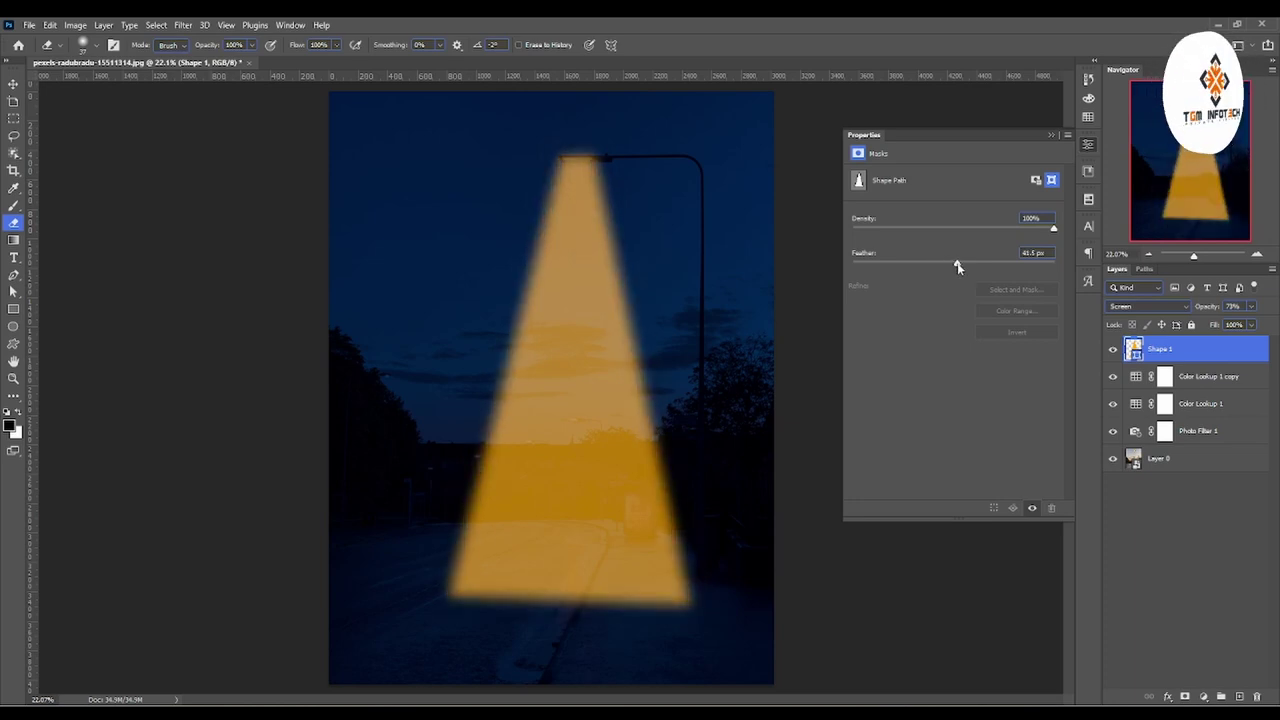
left_click_drag(957, 266, 852, 265)
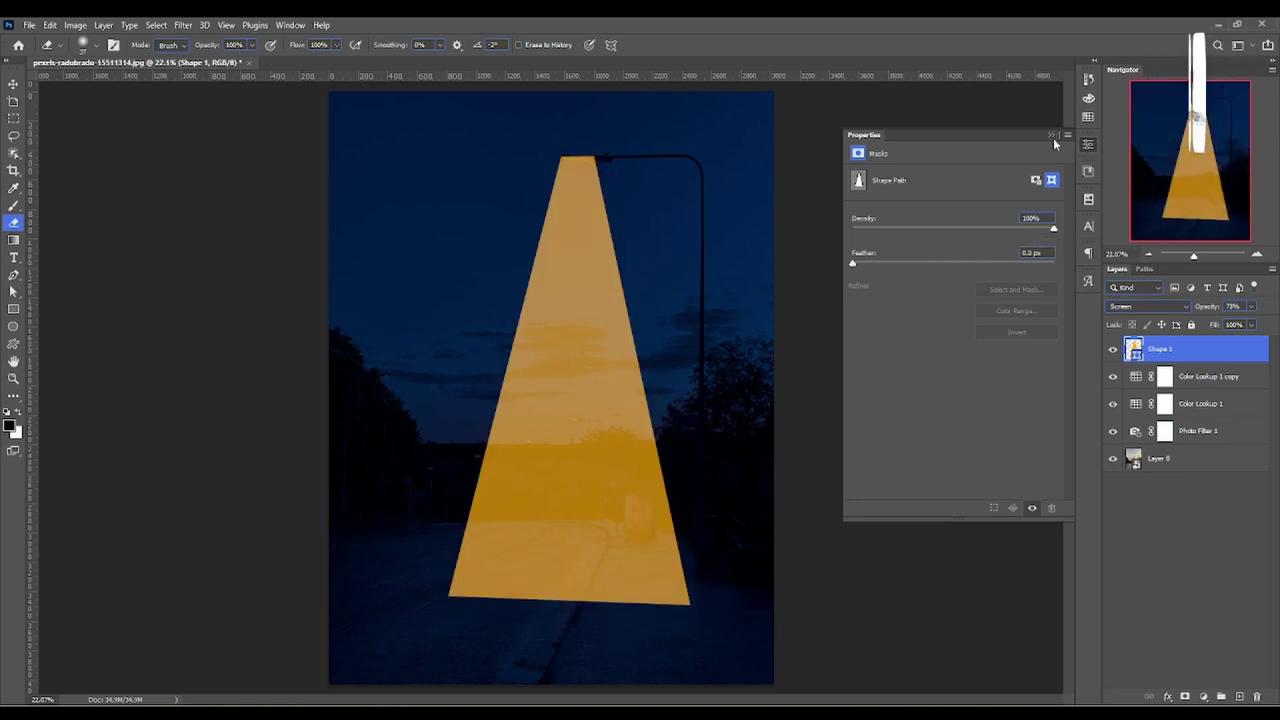
left_click(1050, 135)
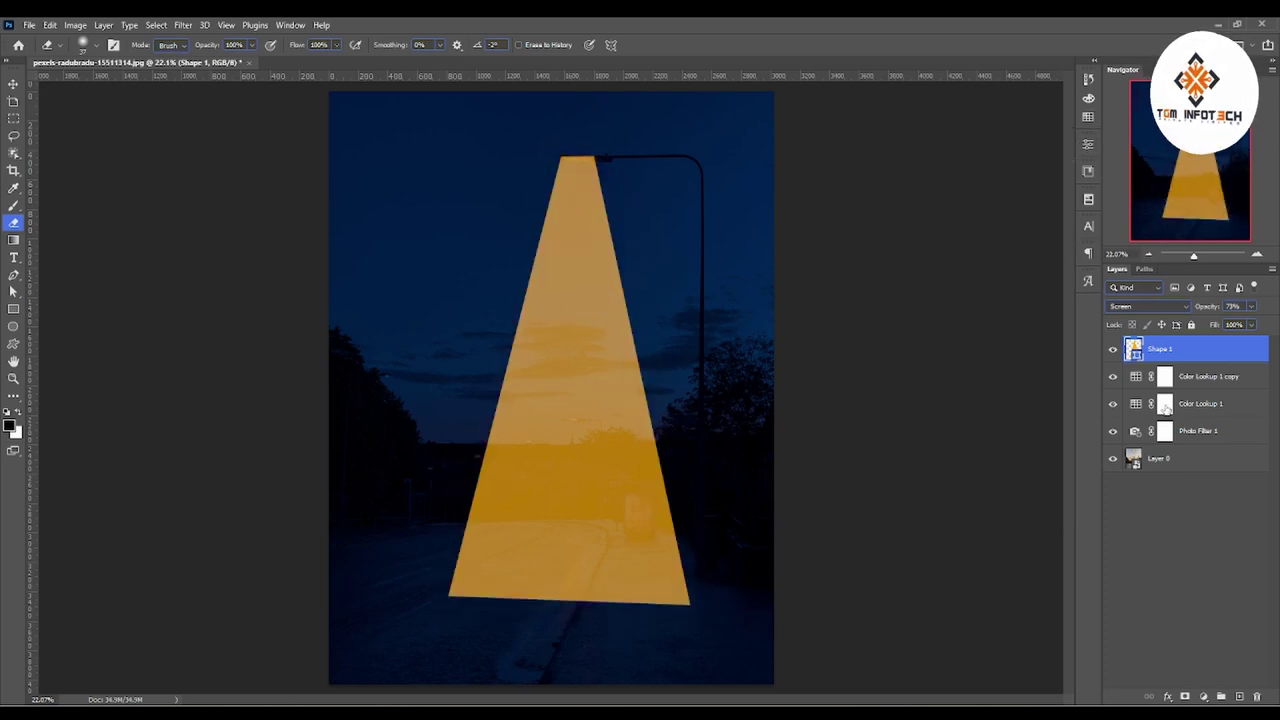
left_click(16, 87)
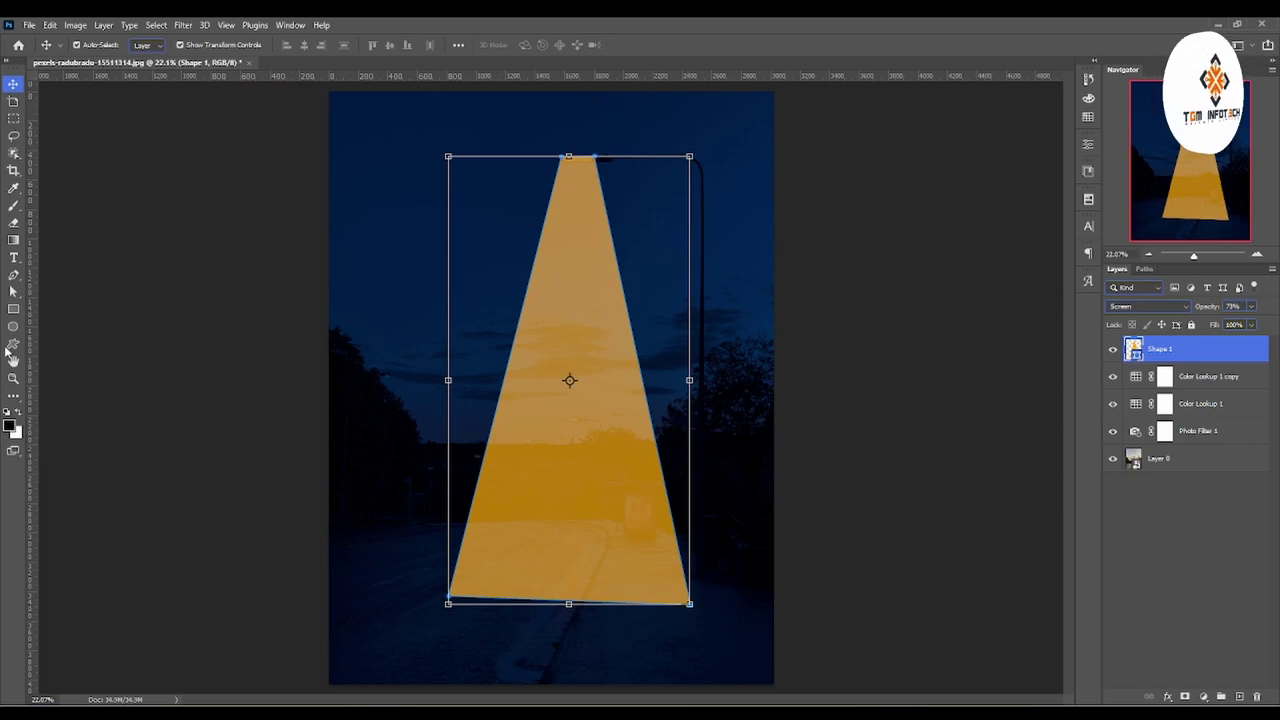
Drag the beam's bottom anchors outward across the road and add a layer mask to Shape 1
left_click(13, 327)
left_click(13, 291)
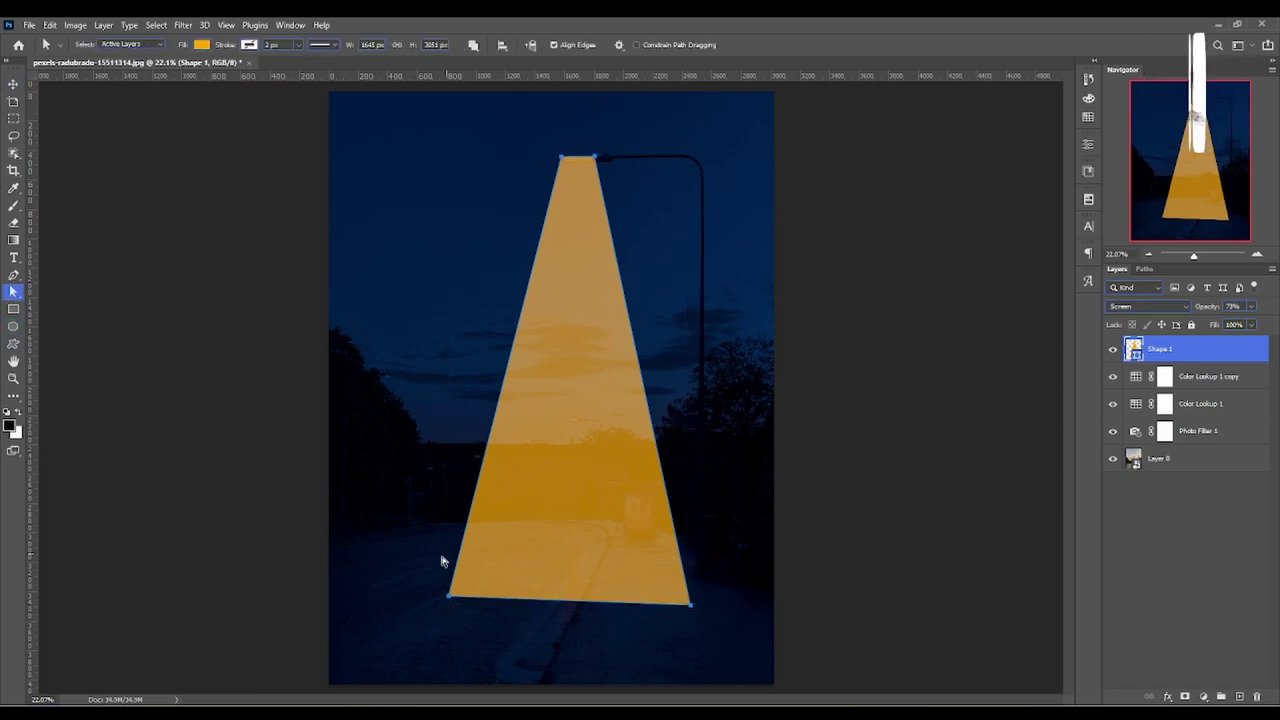
left_click_drag(446, 599, 456, 600)
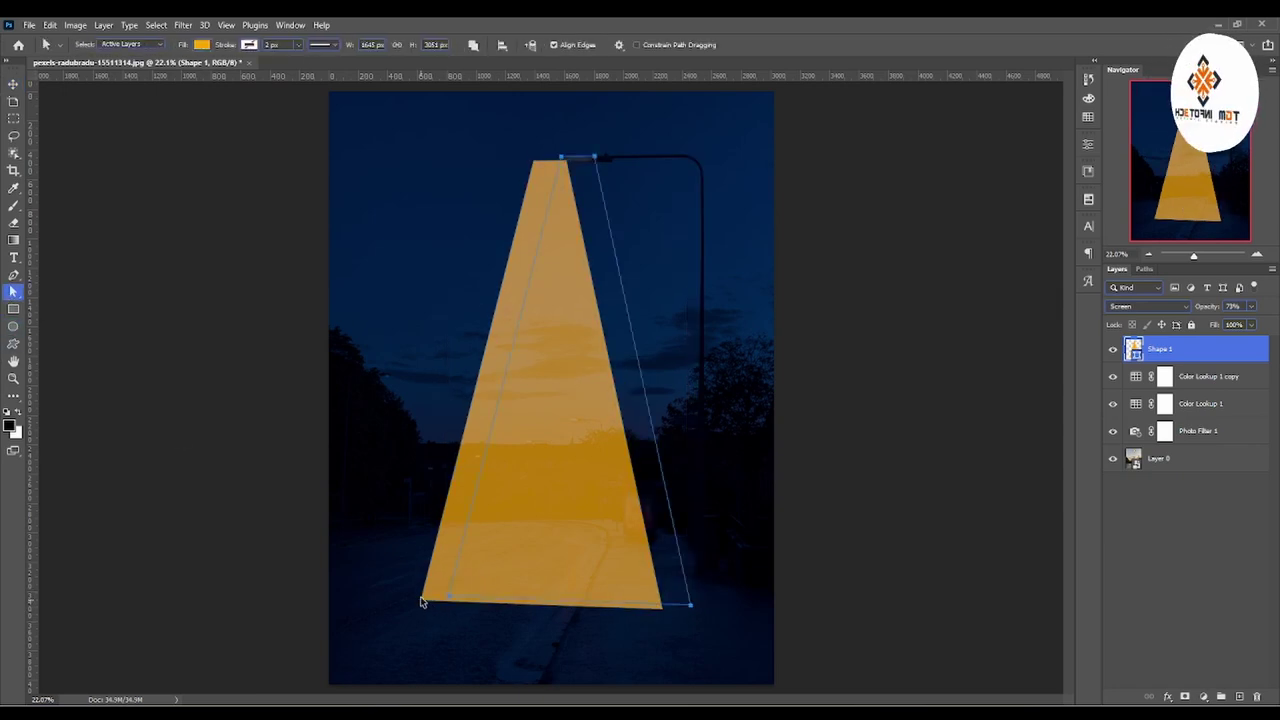
left_click_drag(448, 598, 398, 605)
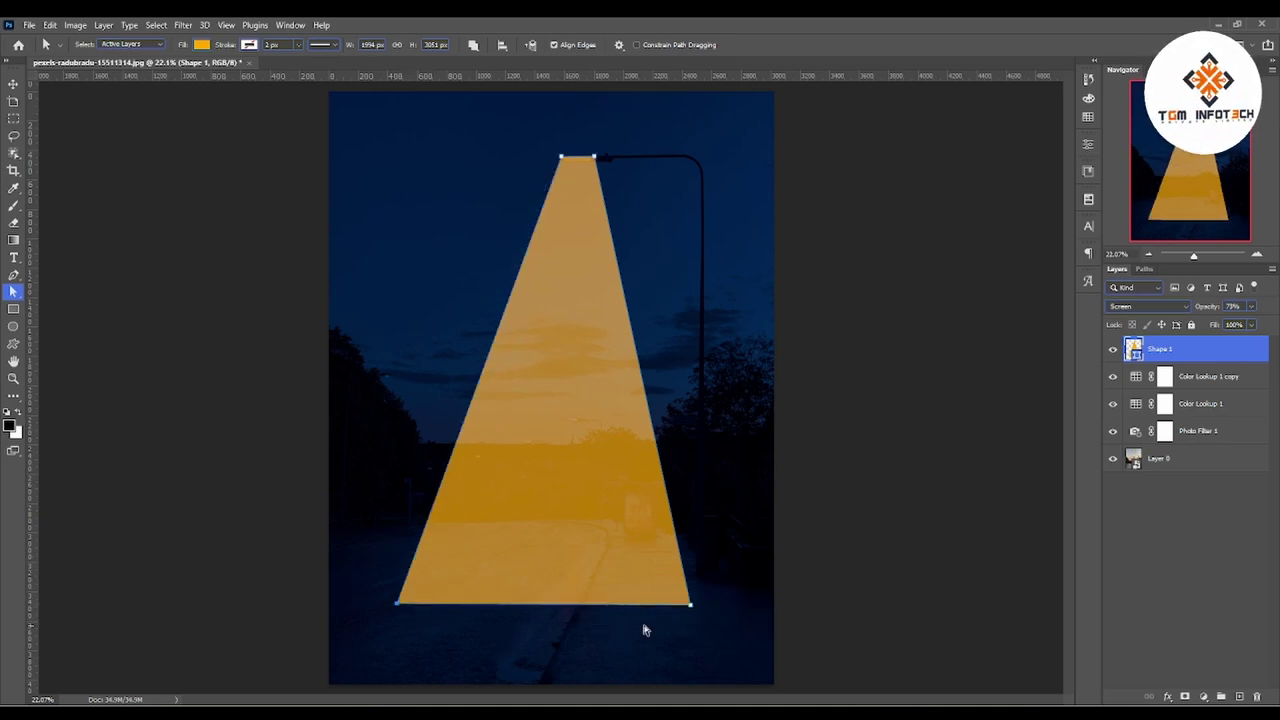
left_click_drag(689, 606, 741, 609)
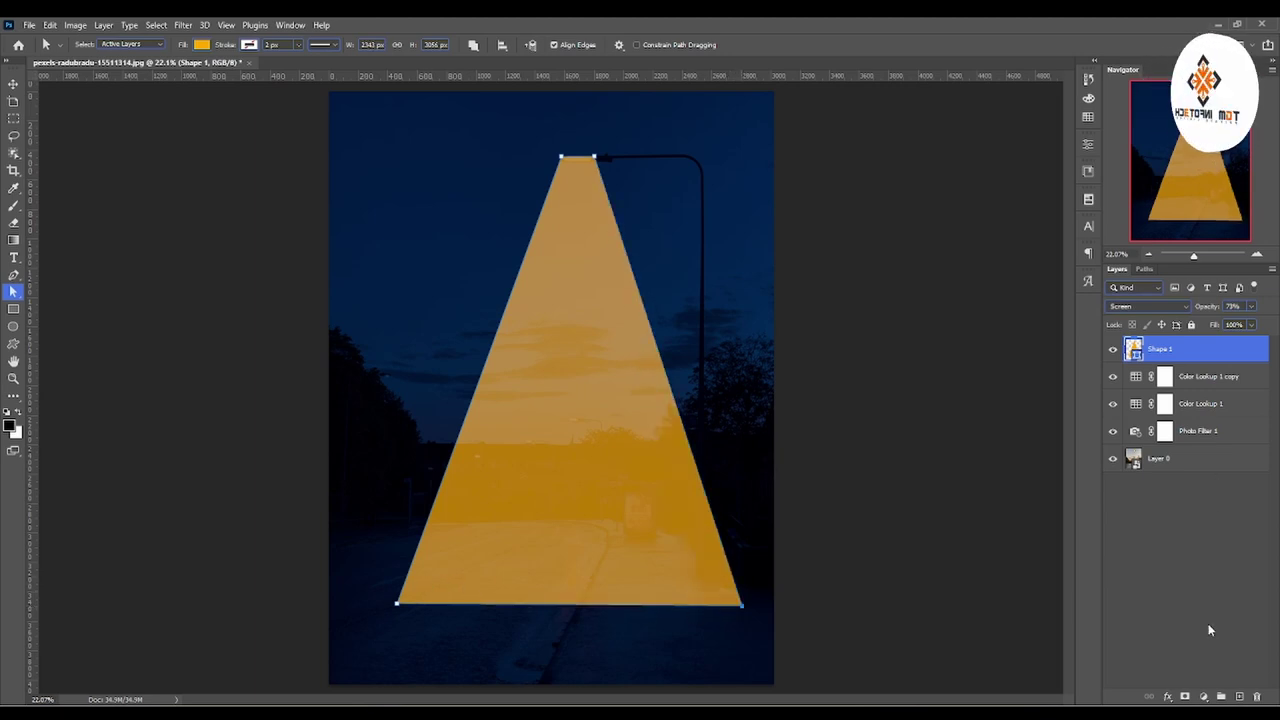
left_click(1186, 697)
Set up a very large soft brush and zoom out to see the whole photo
left_click(13, 205)
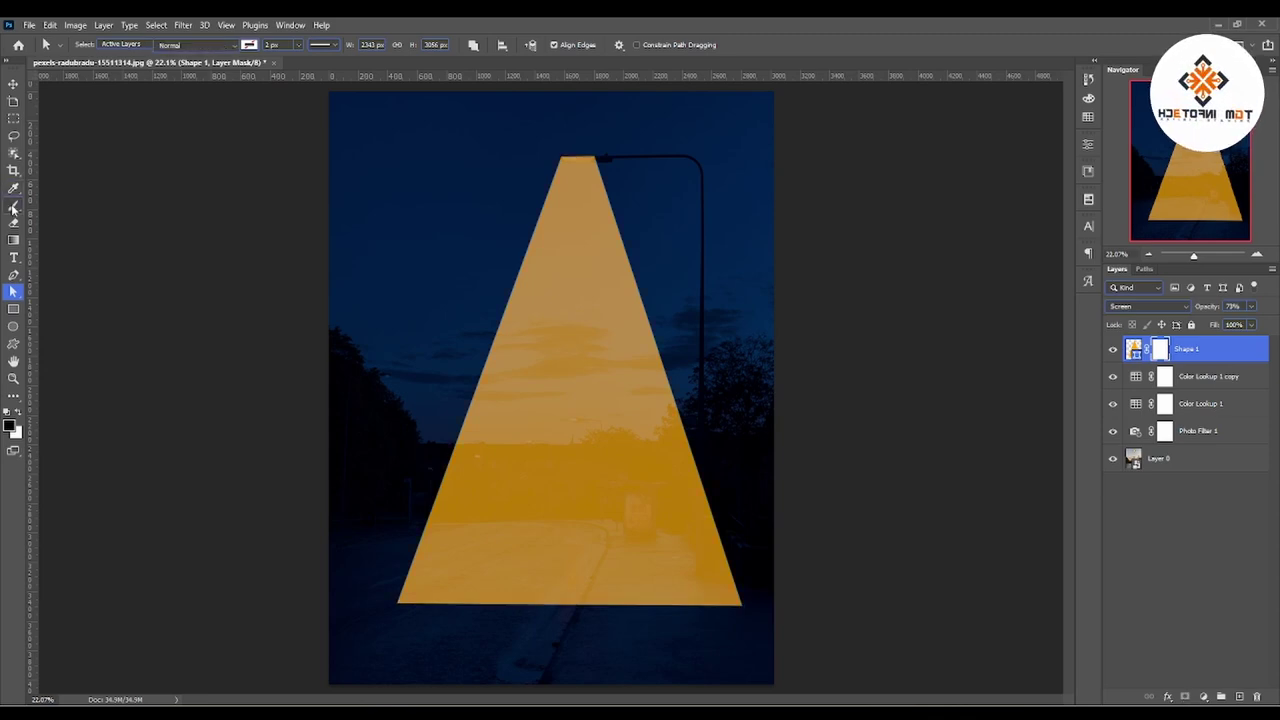
left_click_drag(510, 497, 655, 524)
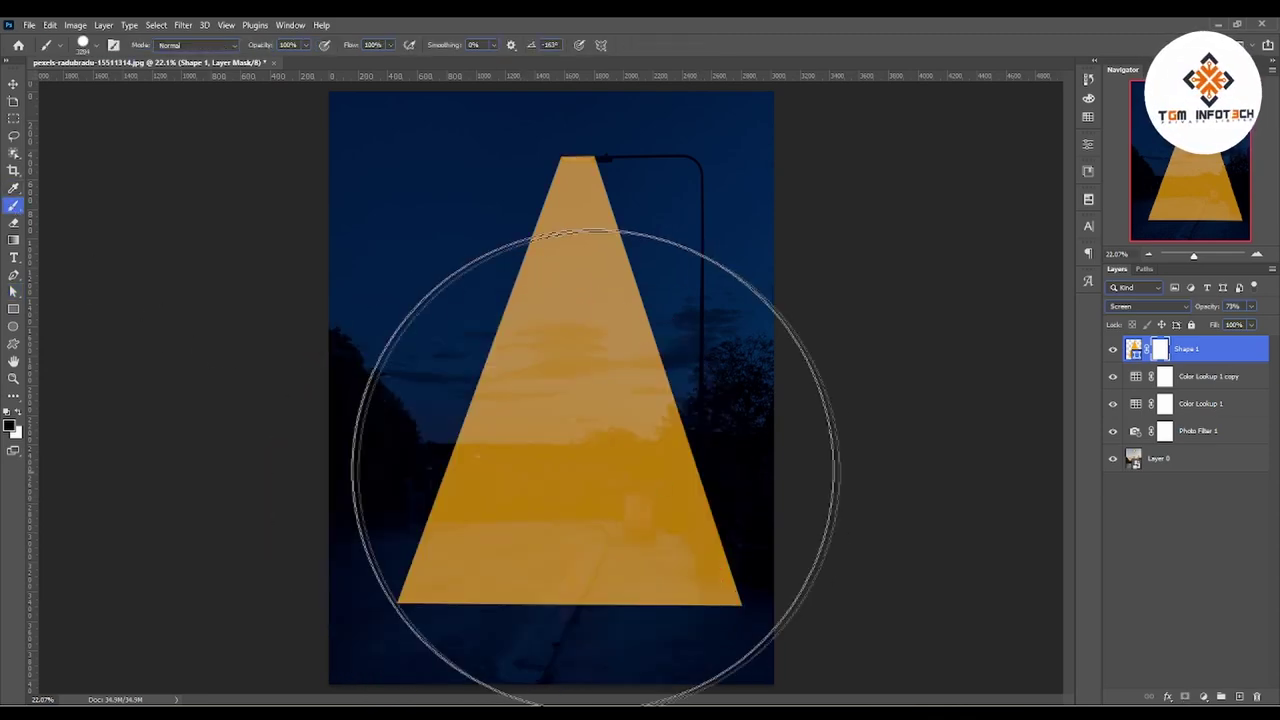
right_click(600, 124)
left_click_drag(684, 189, 640, 189)
left_click(491, 251)
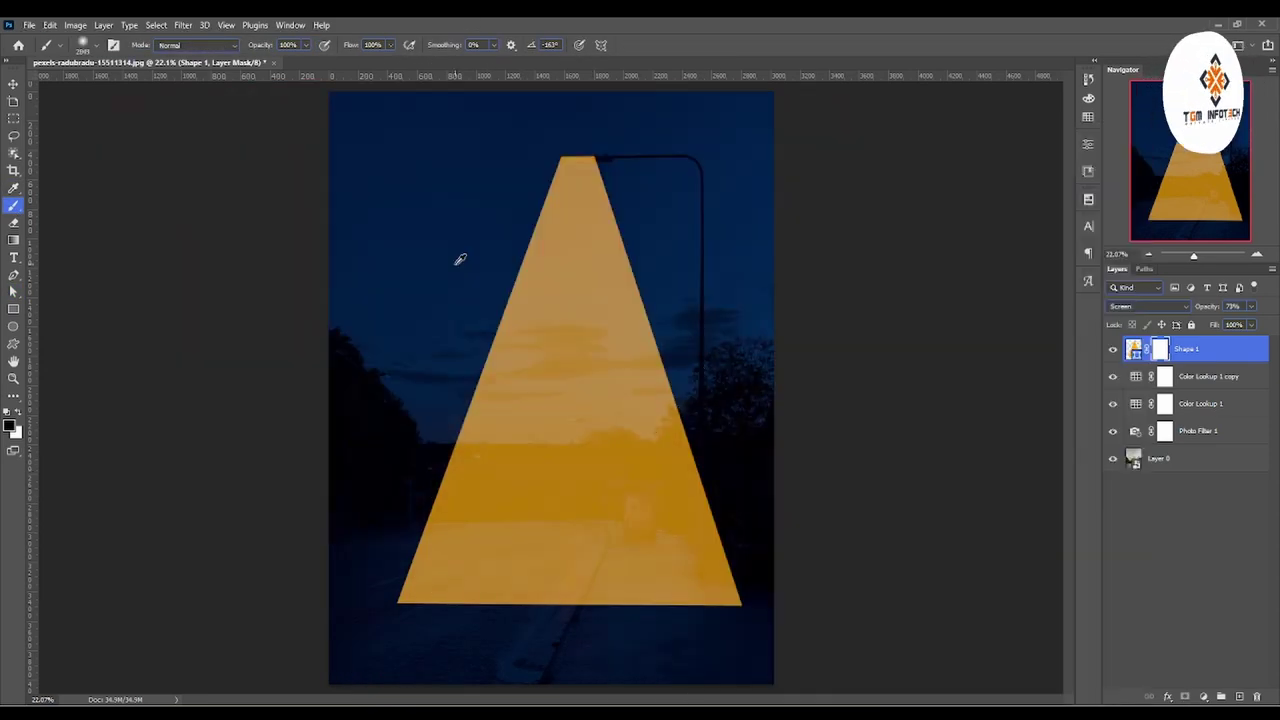
left_click(13, 378)
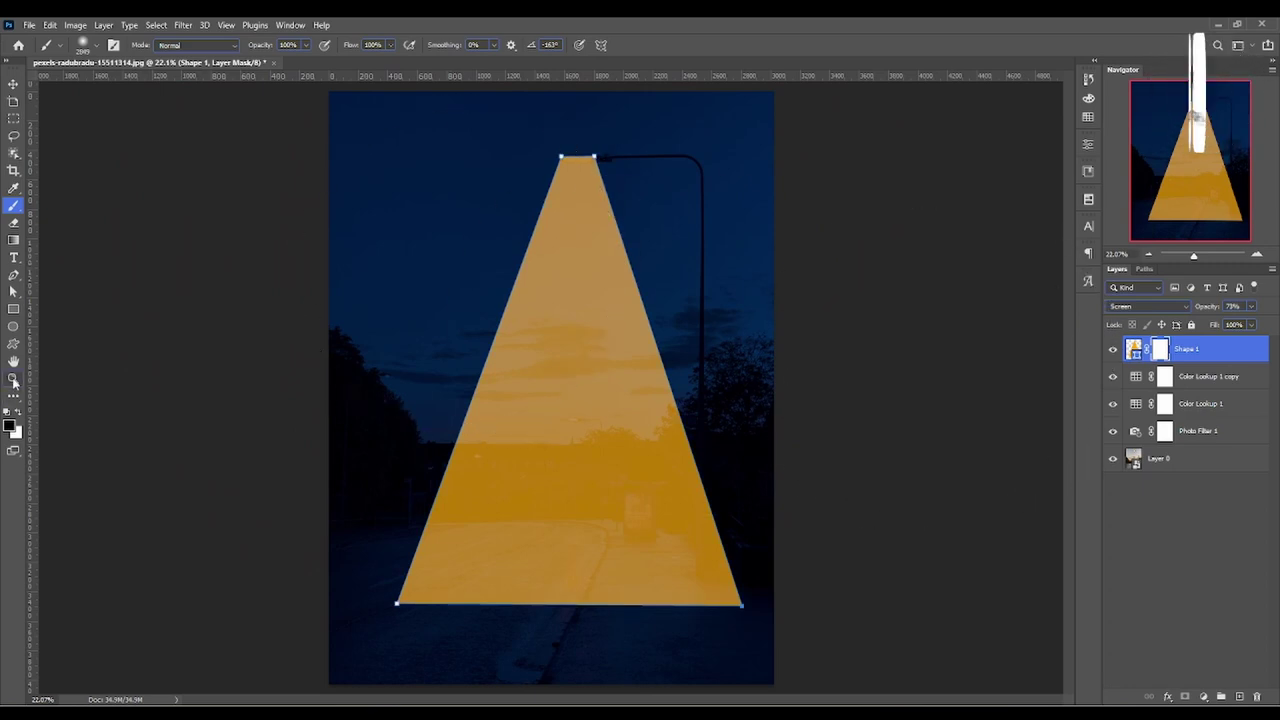
left_click_drag(694, 541, 640, 543)
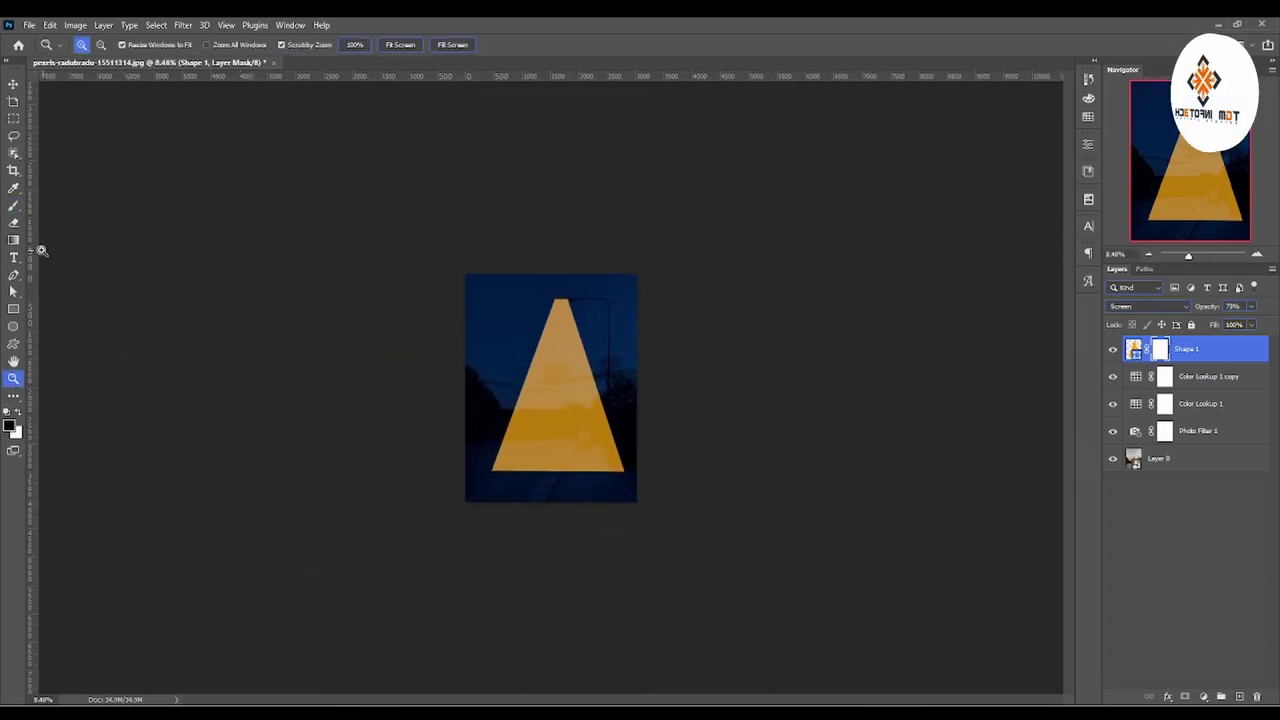
left_click(13, 205)
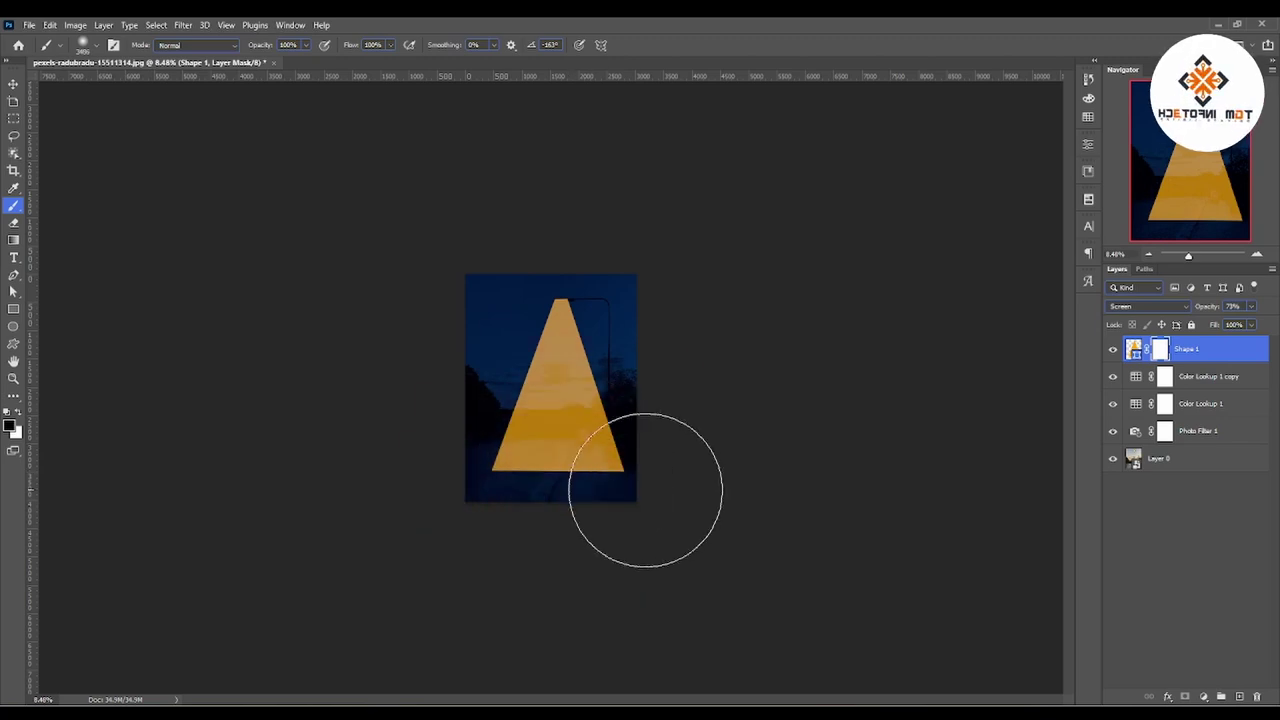
Fill the beam's mask white, then paint black over its base so it fades
mouse_move(646, 486)
left_mouse_down()
mouse_move(566, 520)
mouse_move(418, 532)
mouse_move(694, 543)
left_mouse_up()
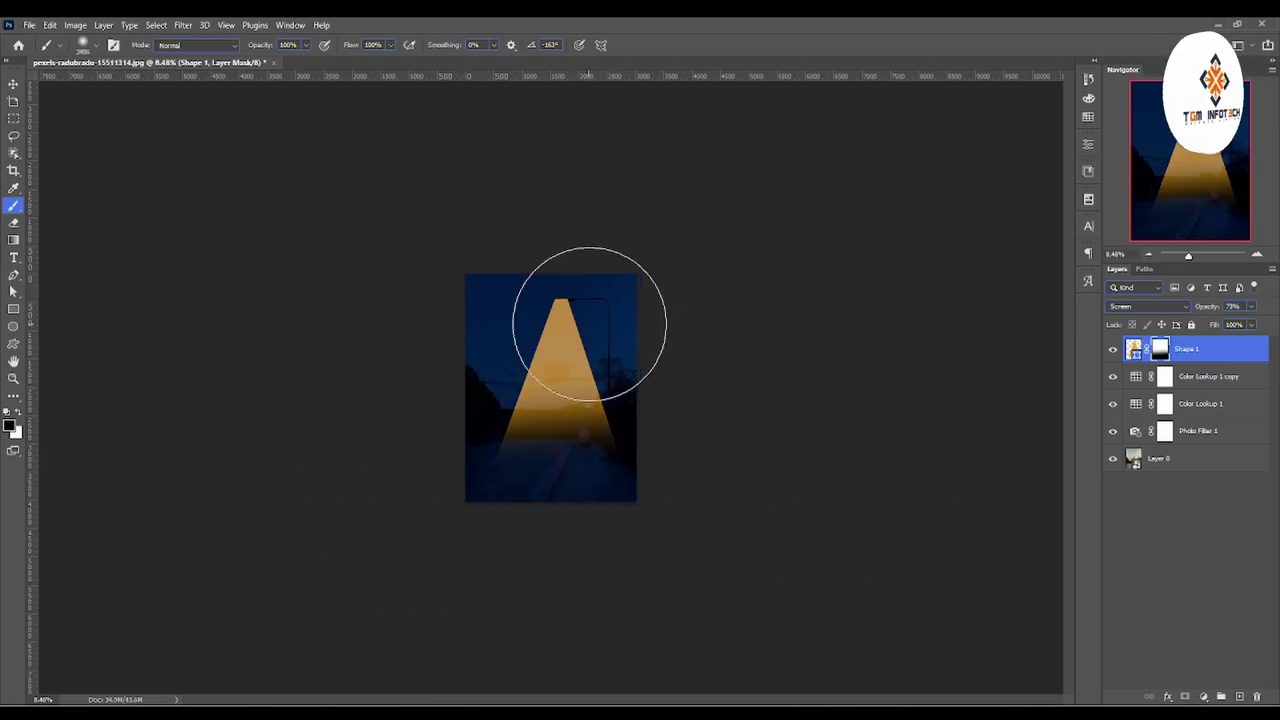
left_click_drag(591, 323, 640, 323)
key("ctrl+z")
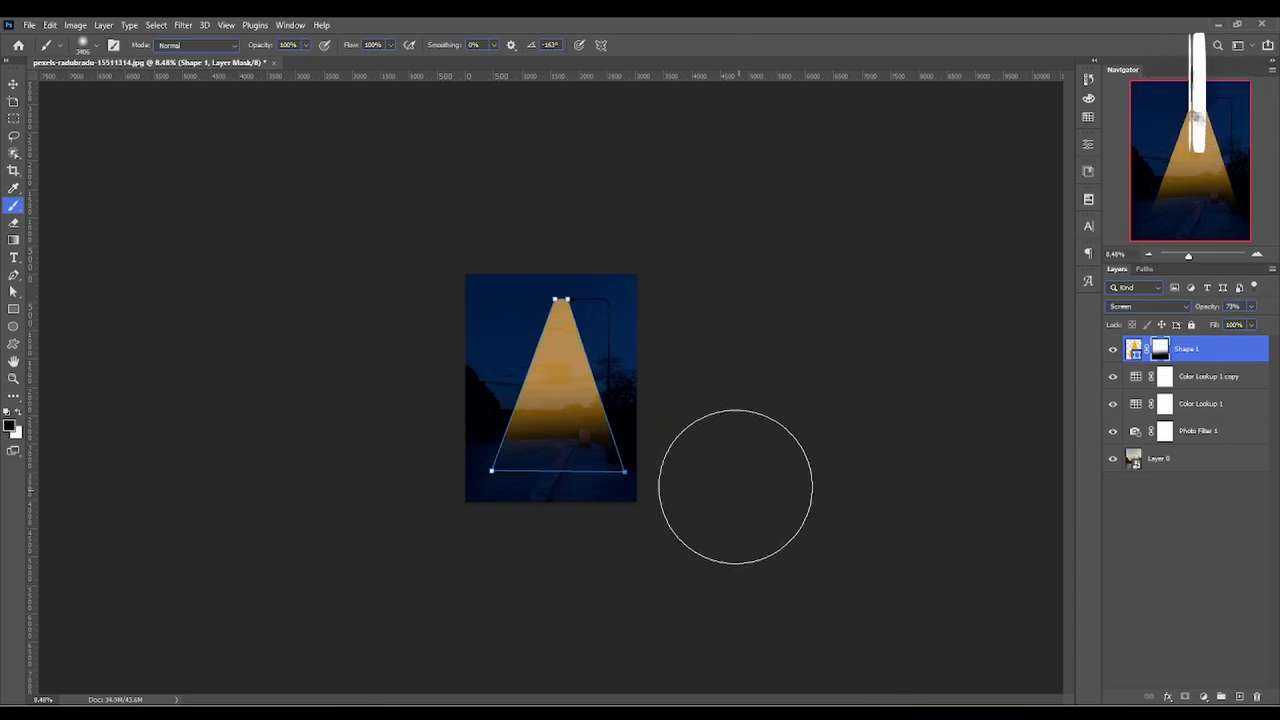
key("ctrl+BackSpace")
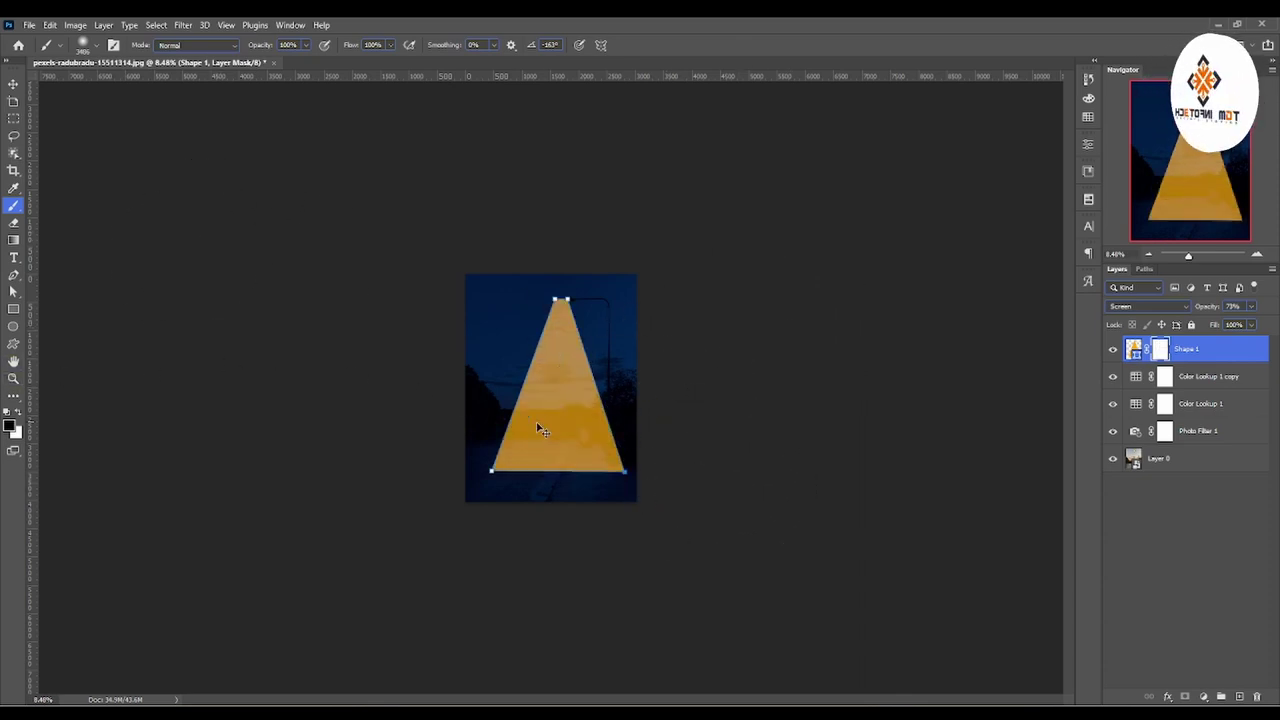
mouse_move(528, 391)
left_mouse_down()
mouse_move(661, 410)
mouse_move(878, 391)
left_mouse_up()
mouse_move(820, 543)
left_mouse_down()
mouse_move(499, 580)
mouse_move(654, 586)
mouse_move(303, 577)
mouse_move(611, 580)
mouse_move(423, 560)
left_mouse_up()
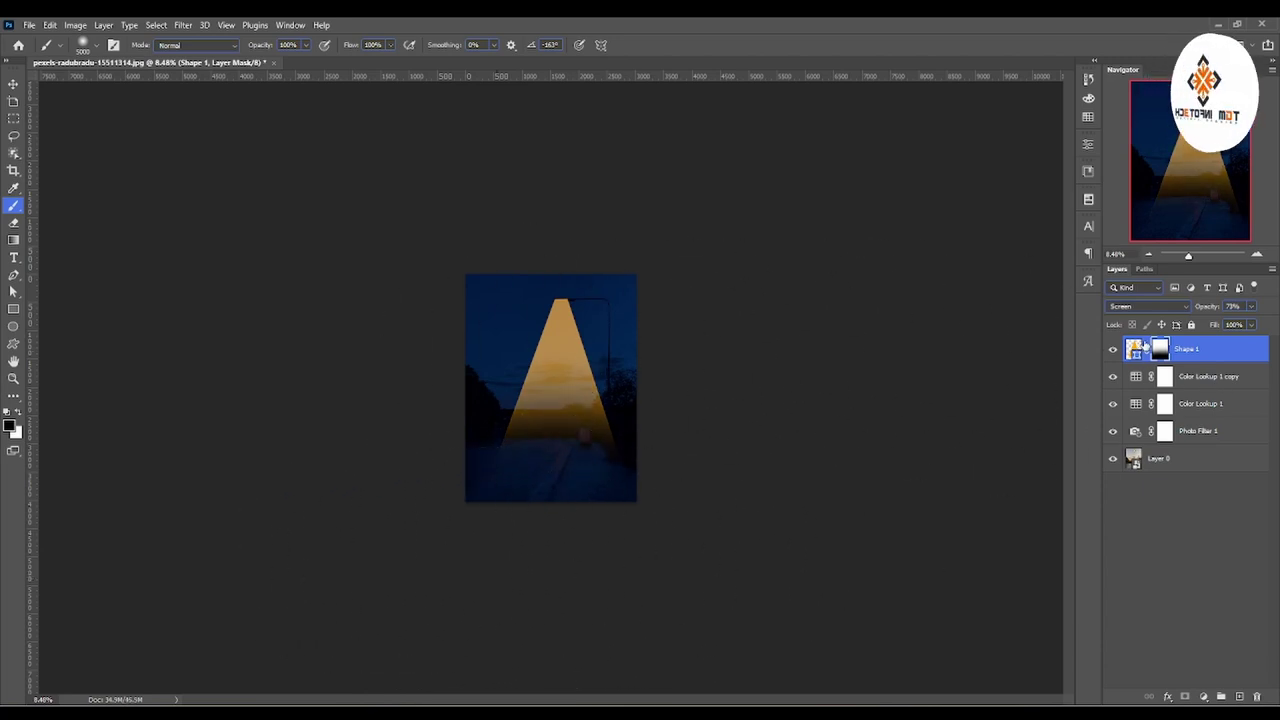
left_click(1140, 352)
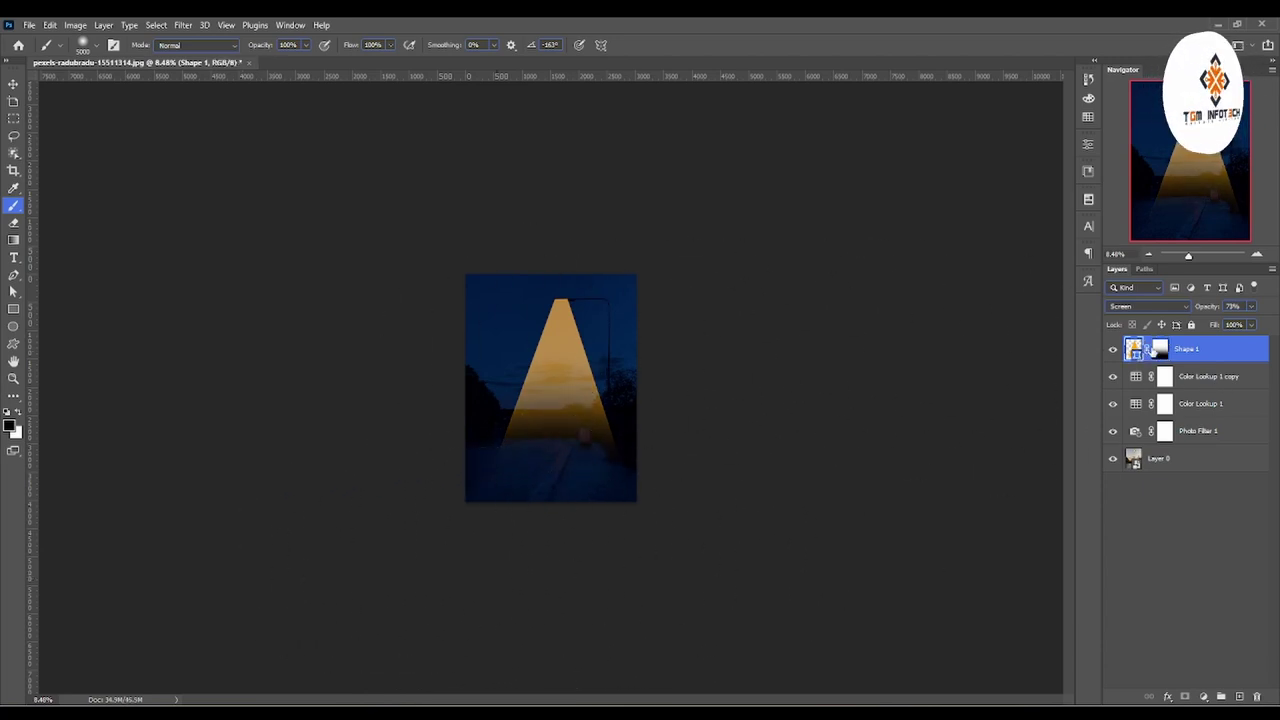
Feather the beam's mask to about 63.6 px and zoom in on the lamp head
left_click(1088, 143)
left_click_drag(880, 263, 968, 262)
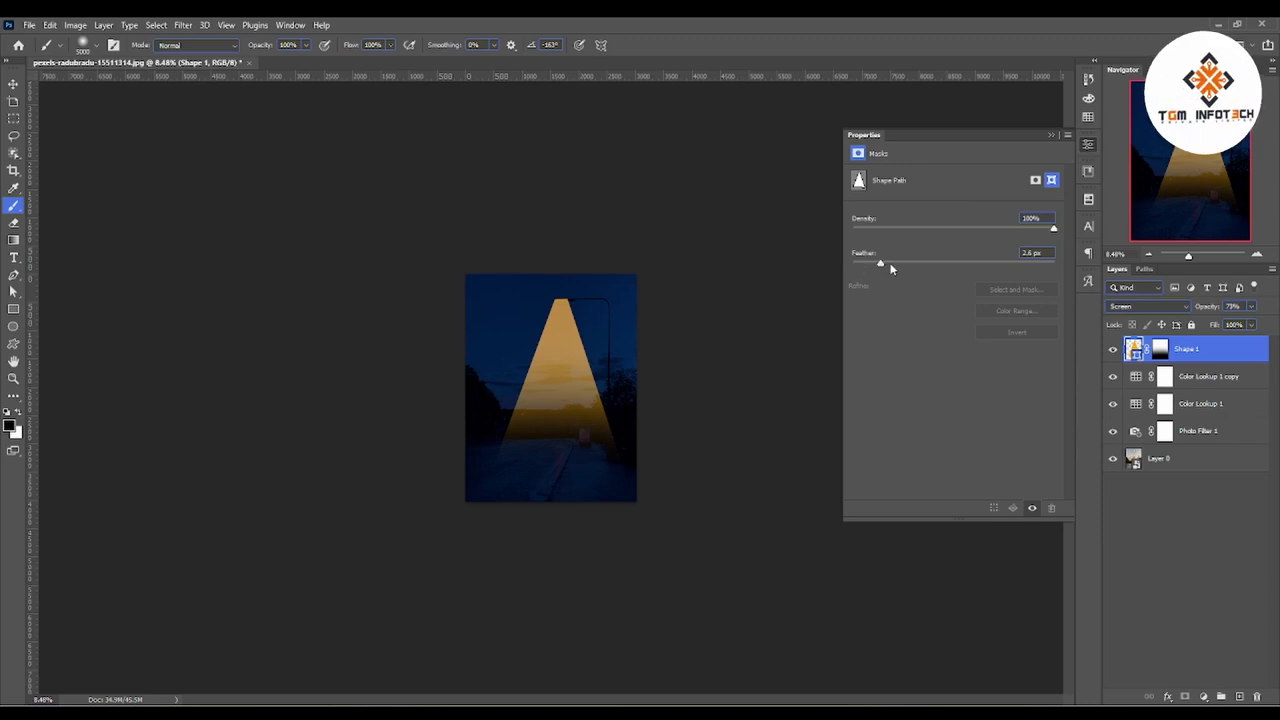
left_click(968, 266)
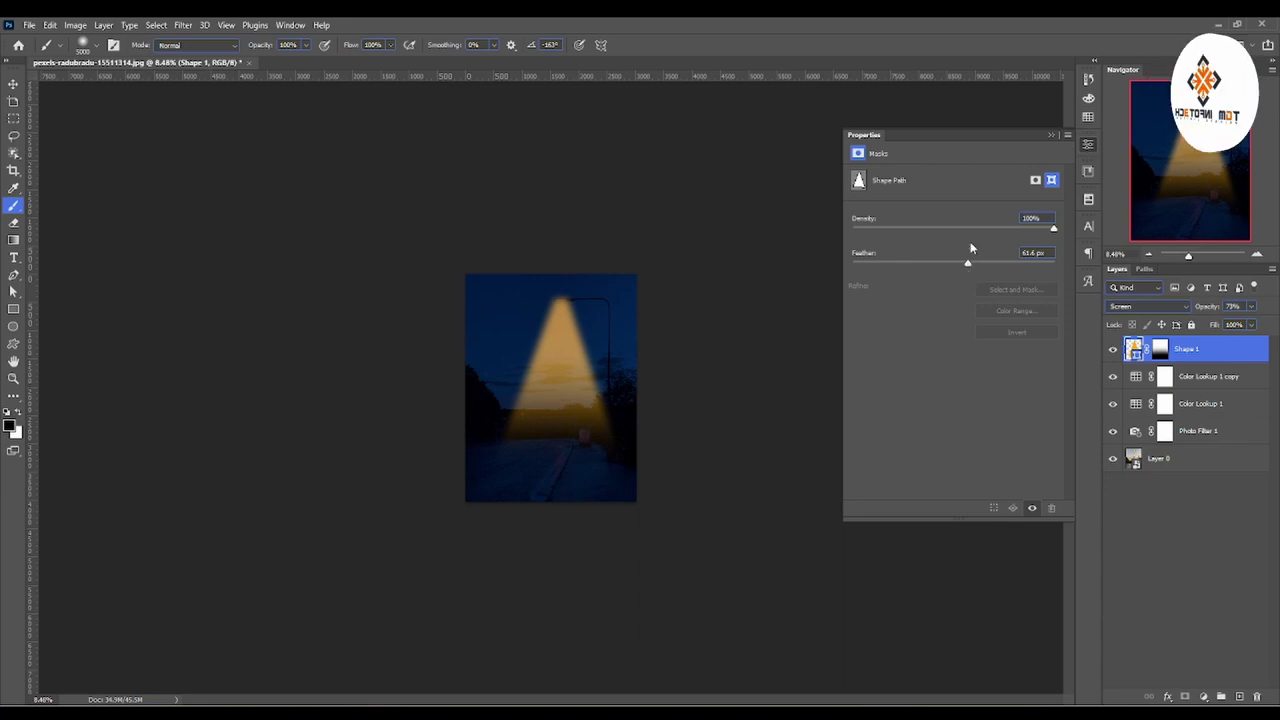
left_click(1051, 134)
left_click(13, 377)
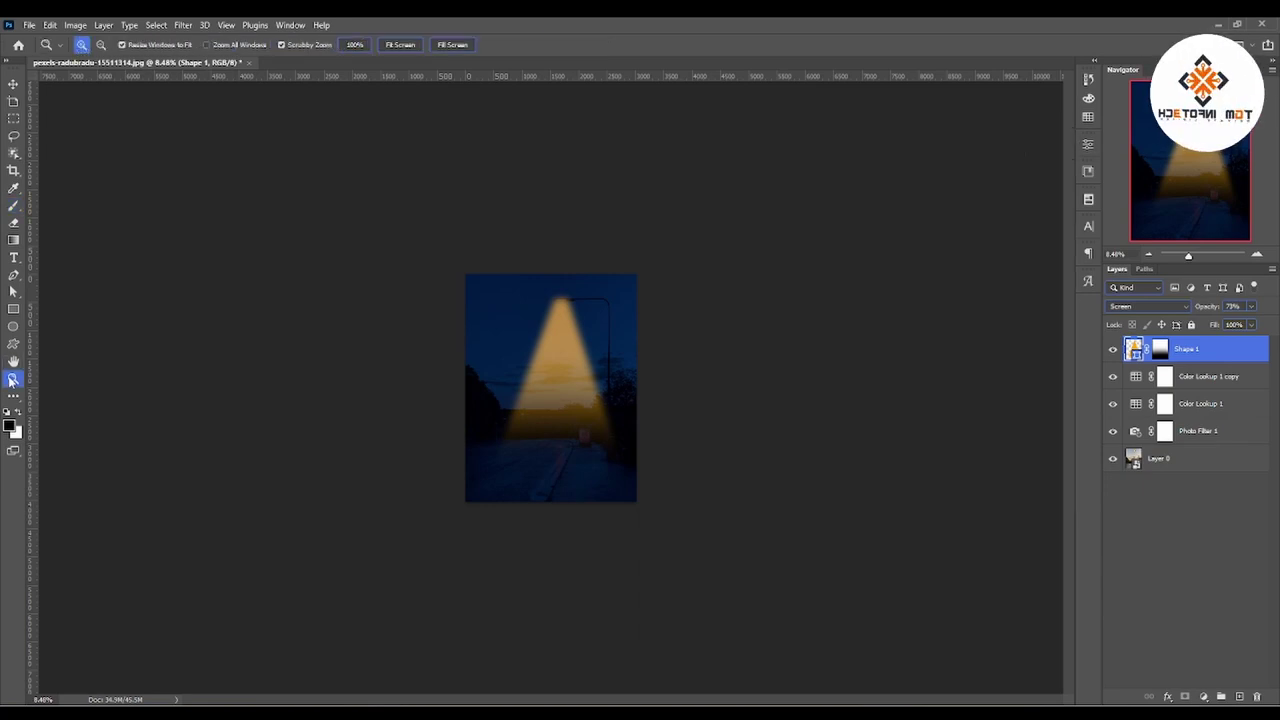
left_click_drag(483, 277, 646, 180)
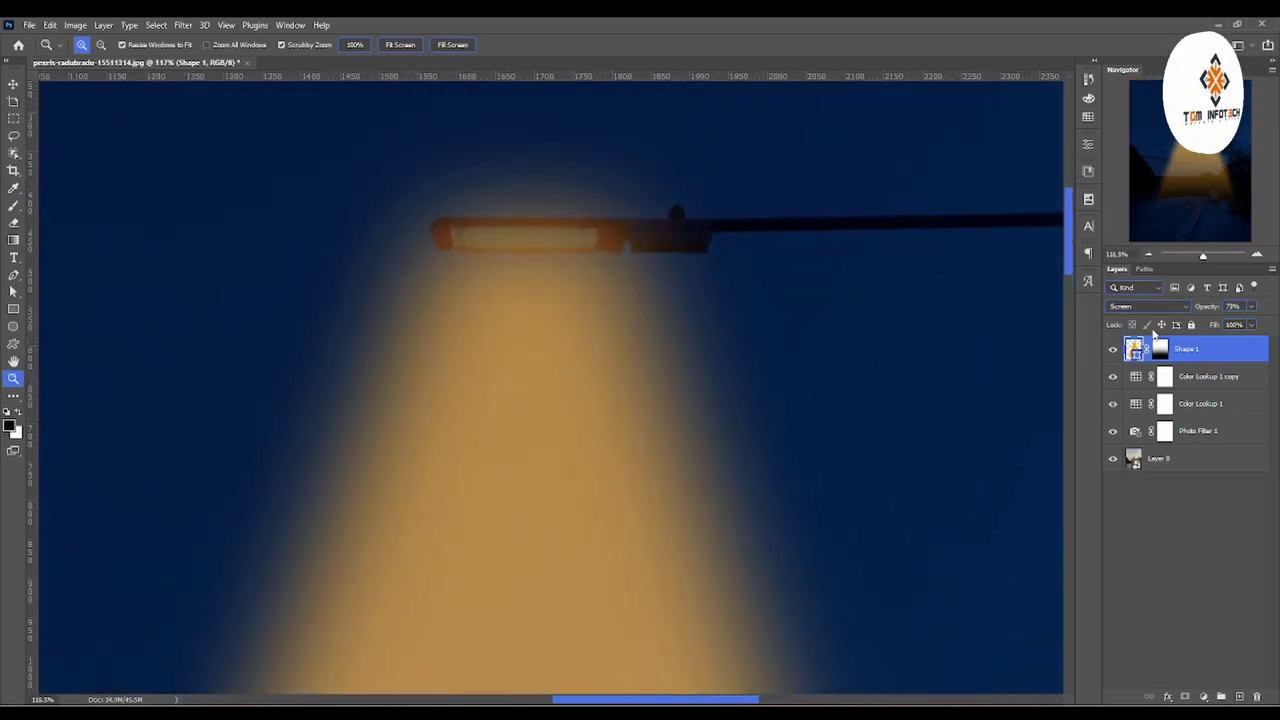
Paint out the beam's glow above the lamp head on its mask, then add a new empty layer
left_click(1160, 348)
left_click(16, 207)
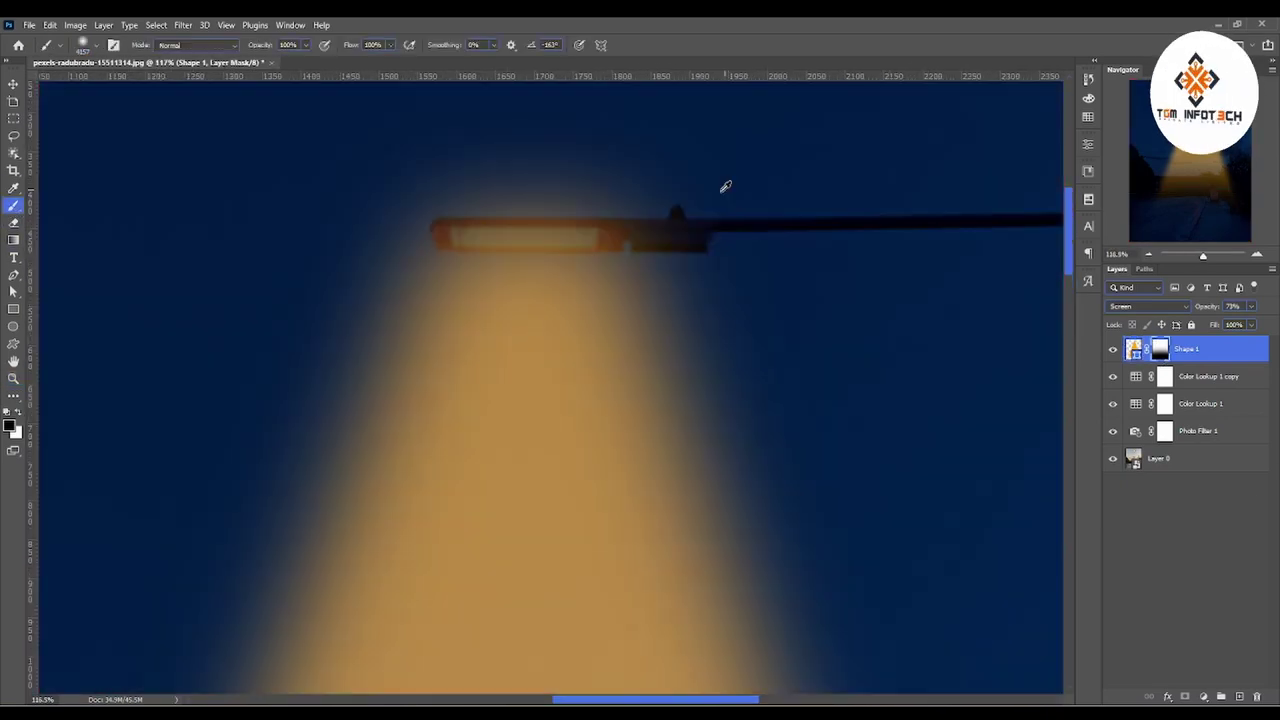
mouse_move(734, 193)
left_mouse_down()
mouse_move(766, 234)
mouse_move(389, 194)
mouse_move(726, 171)
mouse_move(309, 211)
left_mouse_up()
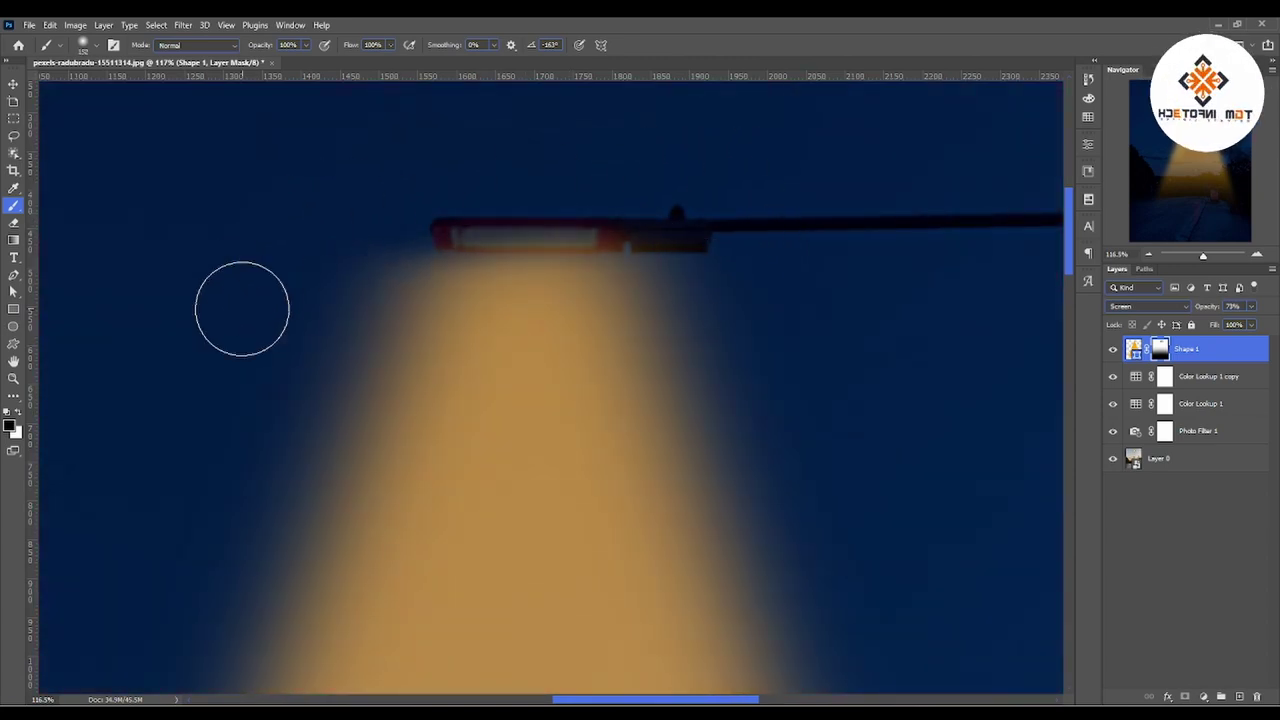
left_click_drag(242, 308, 311, 229)
mouse_move(529, 171)
left_mouse_down()
mouse_move(314, 166)
mouse_move(1158, 322)
left_mouse_up()
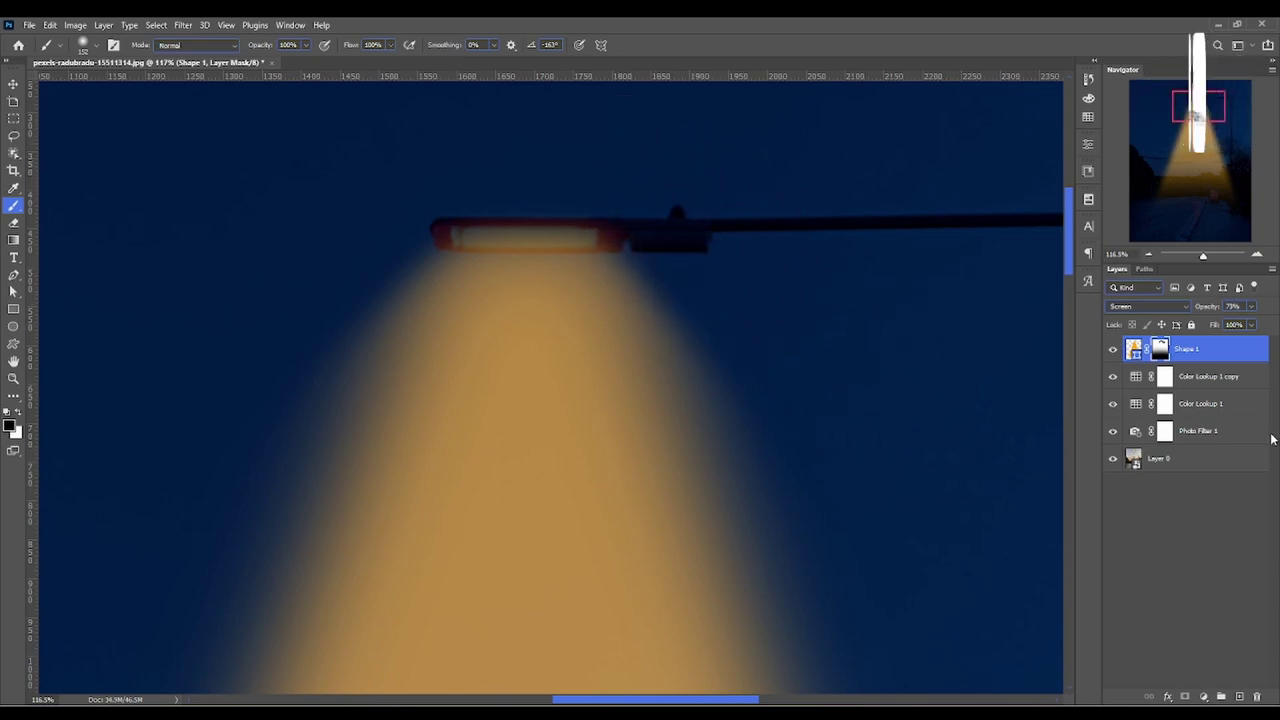
left_click(1238, 697)
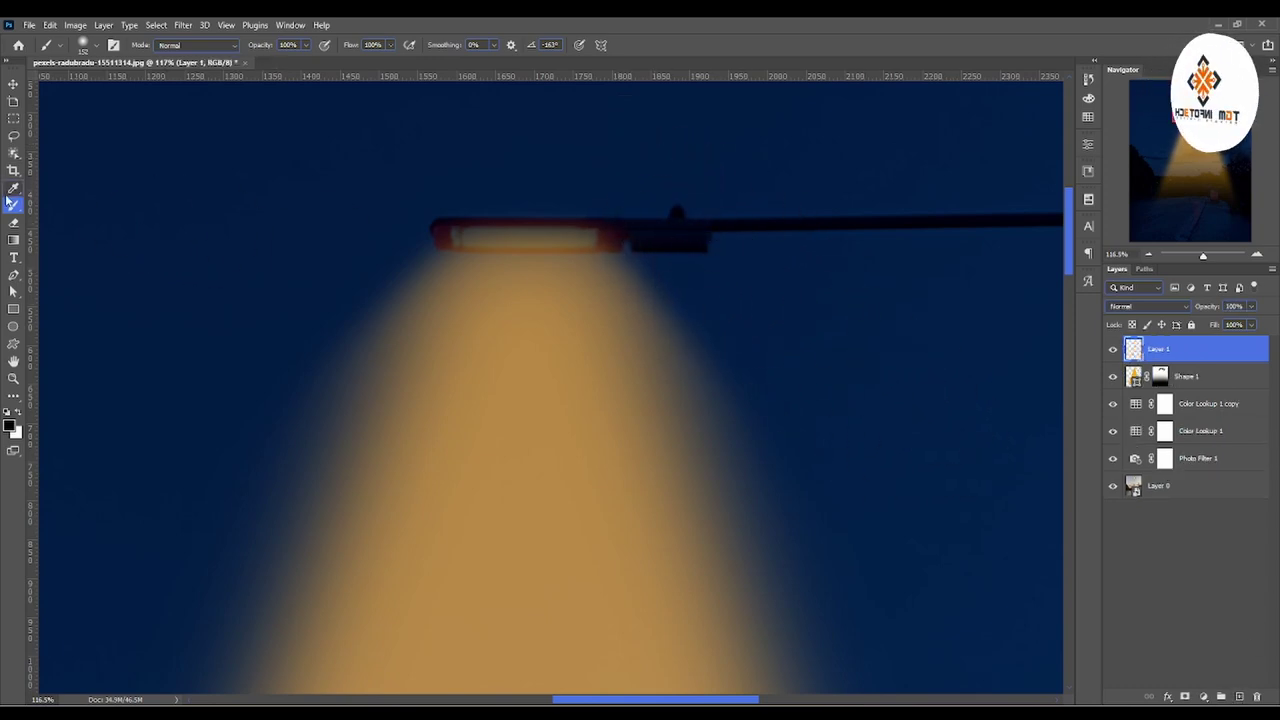
Shrink the brush and set the foreground colour to bright yellow #ffea00
left_click_drag(527, 240, 500, 240)
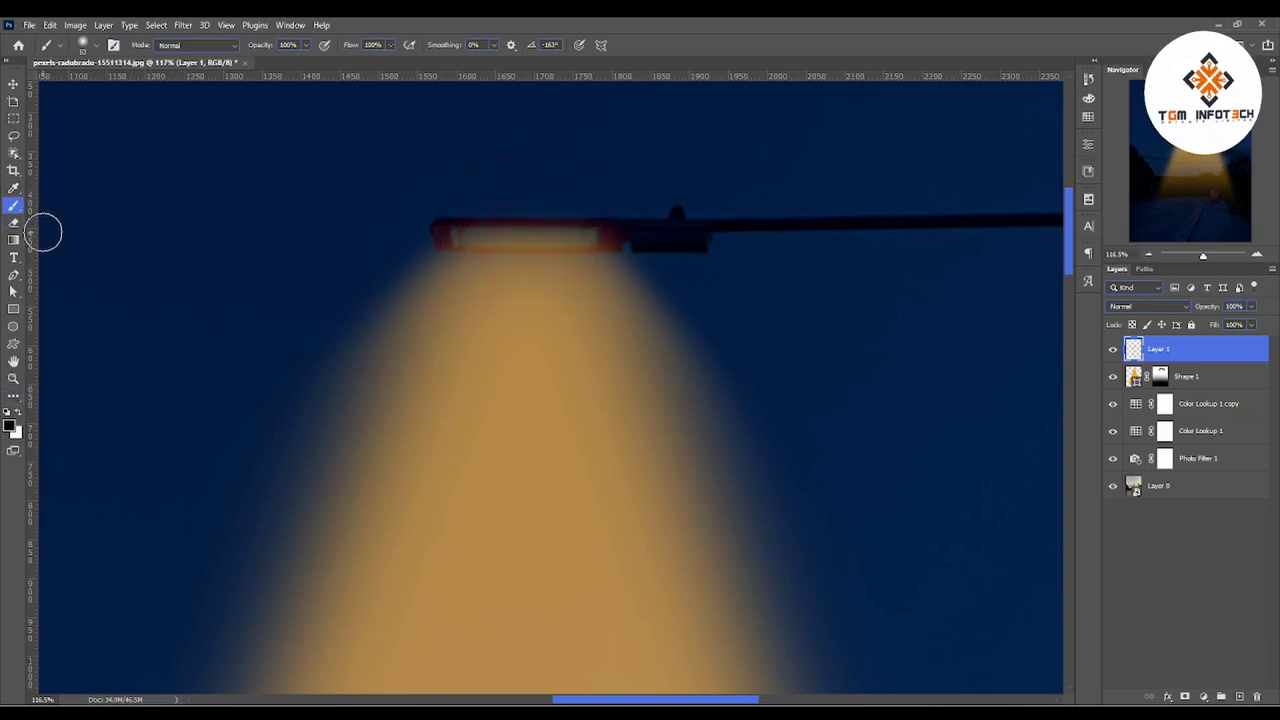
left_click(10, 425)
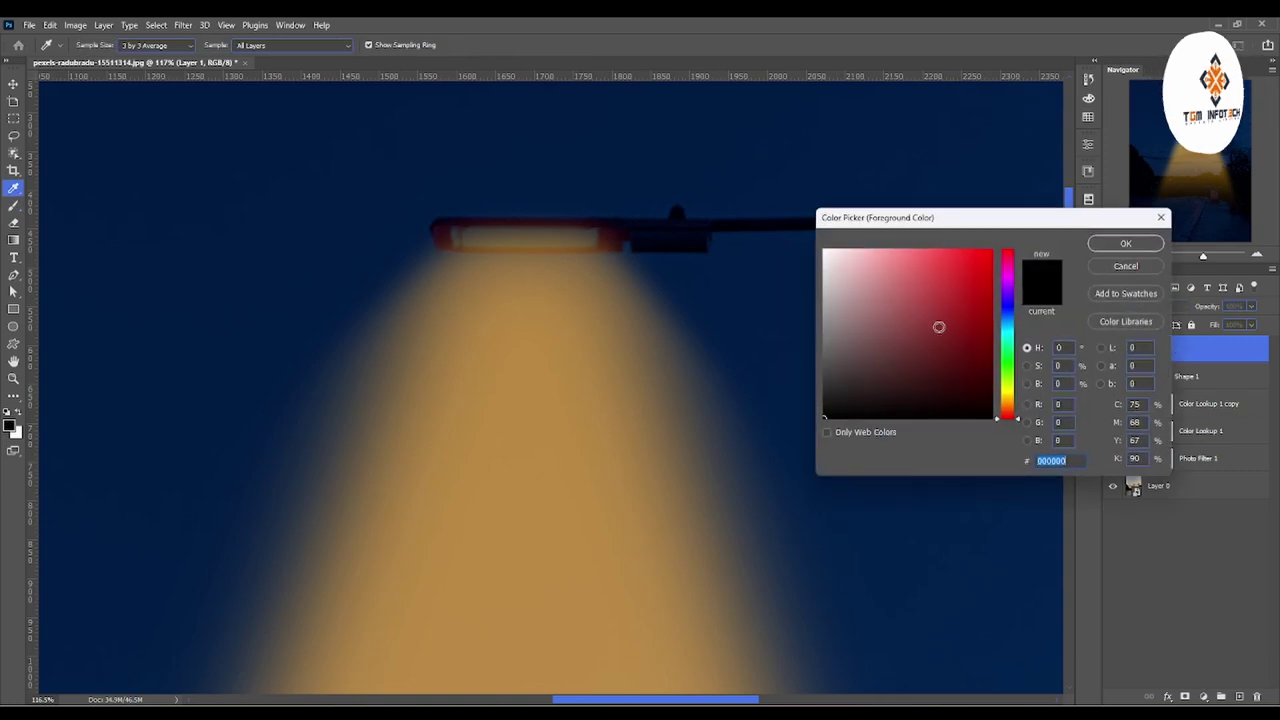
type("fff600")
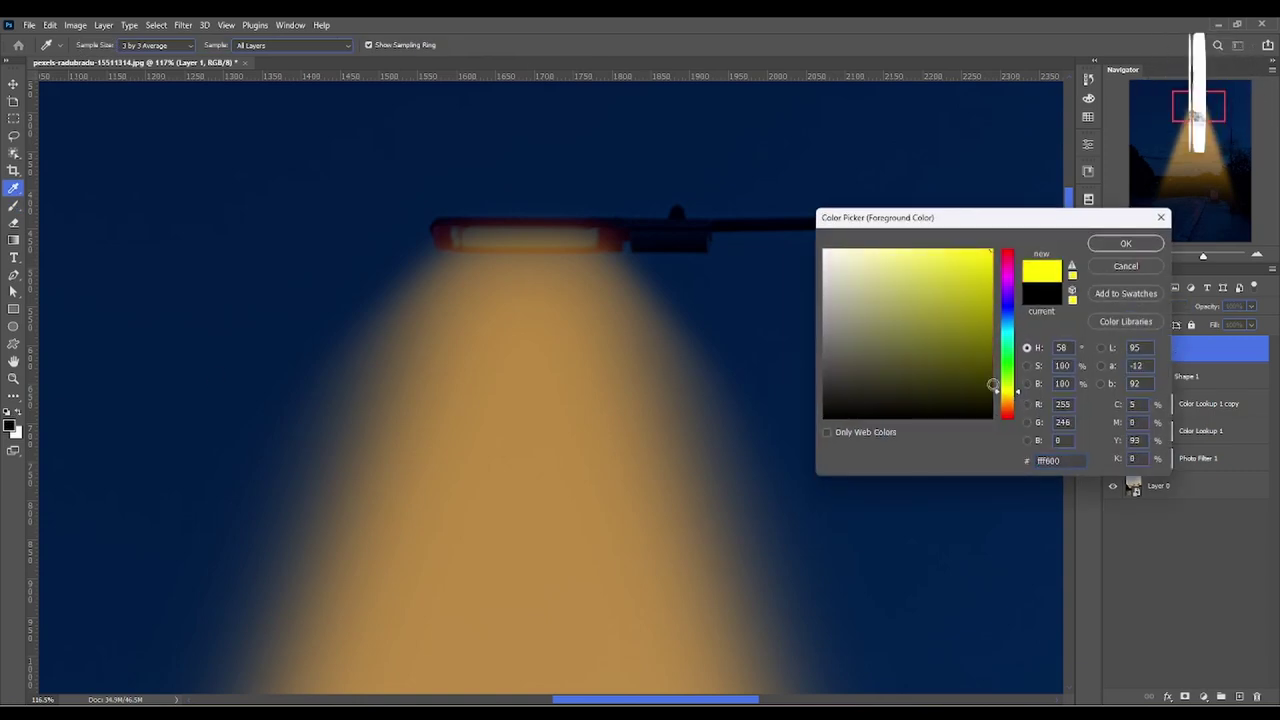
left_click(1072, 275)
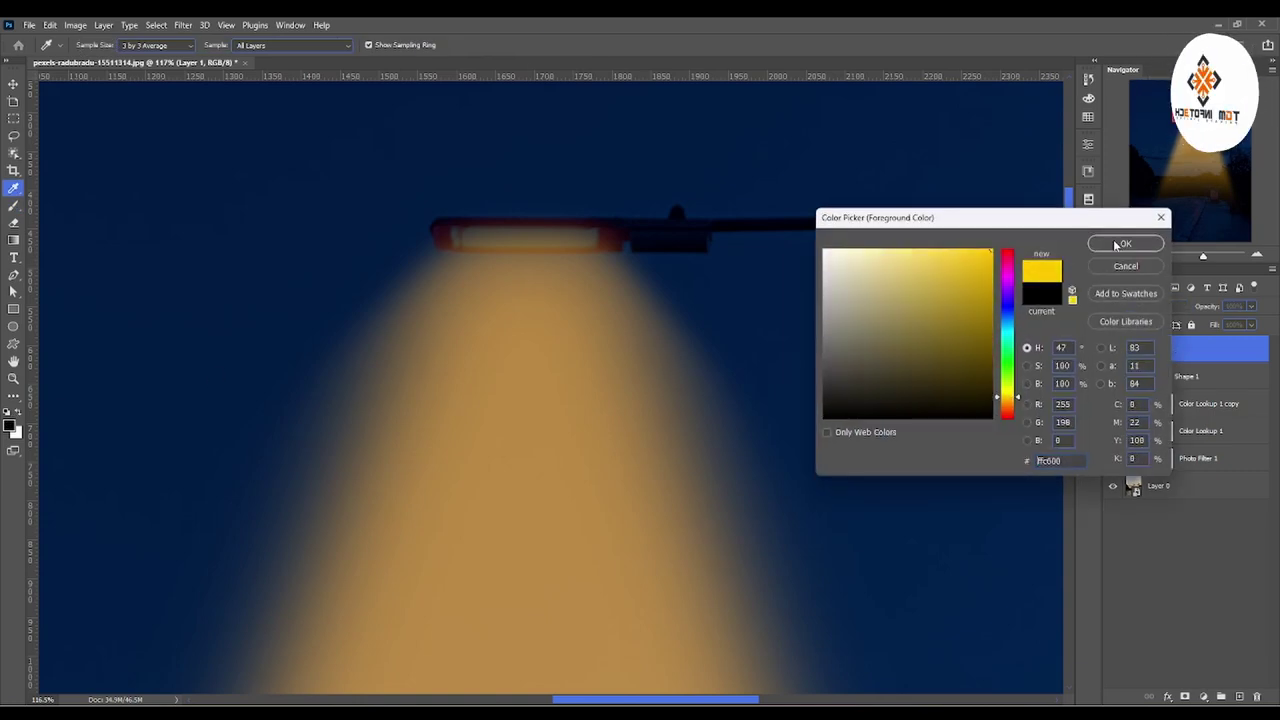
left_click_drag(1010, 402, 1012, 397)
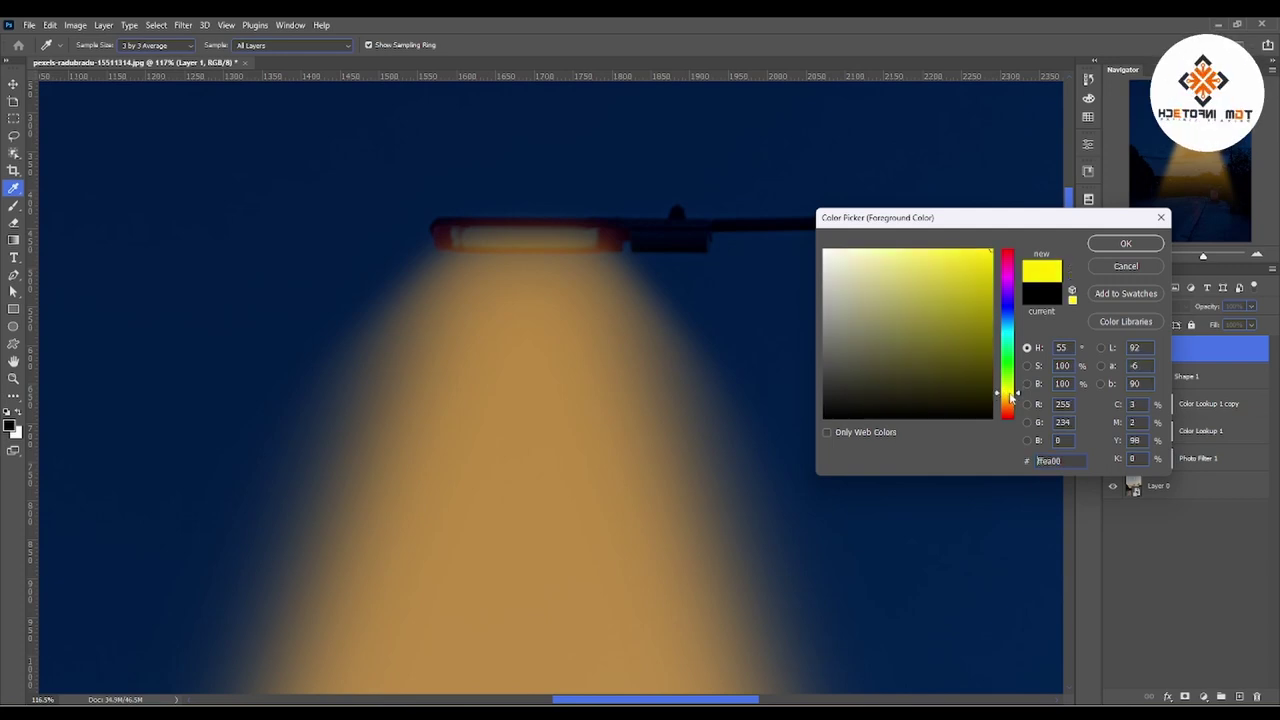
key("b")
left_click(1125, 243)
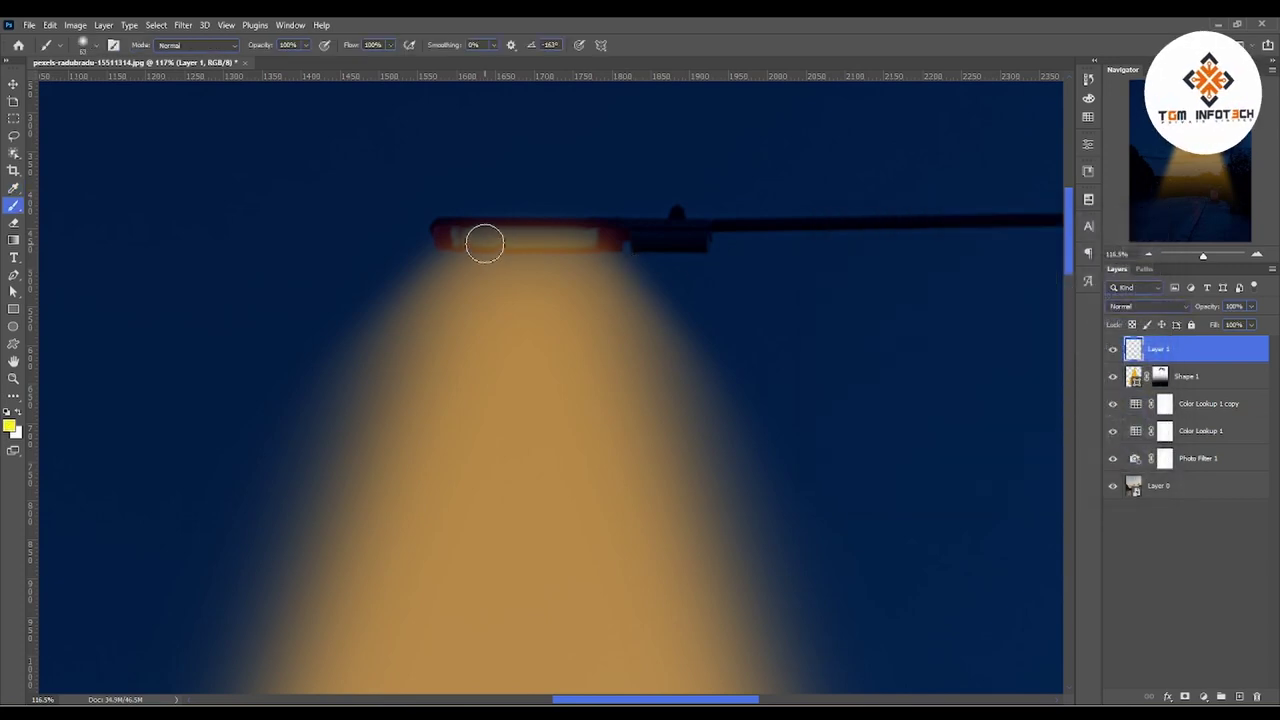
Paint a straight yellow line along the lamp head on Layer 1
left_click_drag(474, 241, 590, 240)
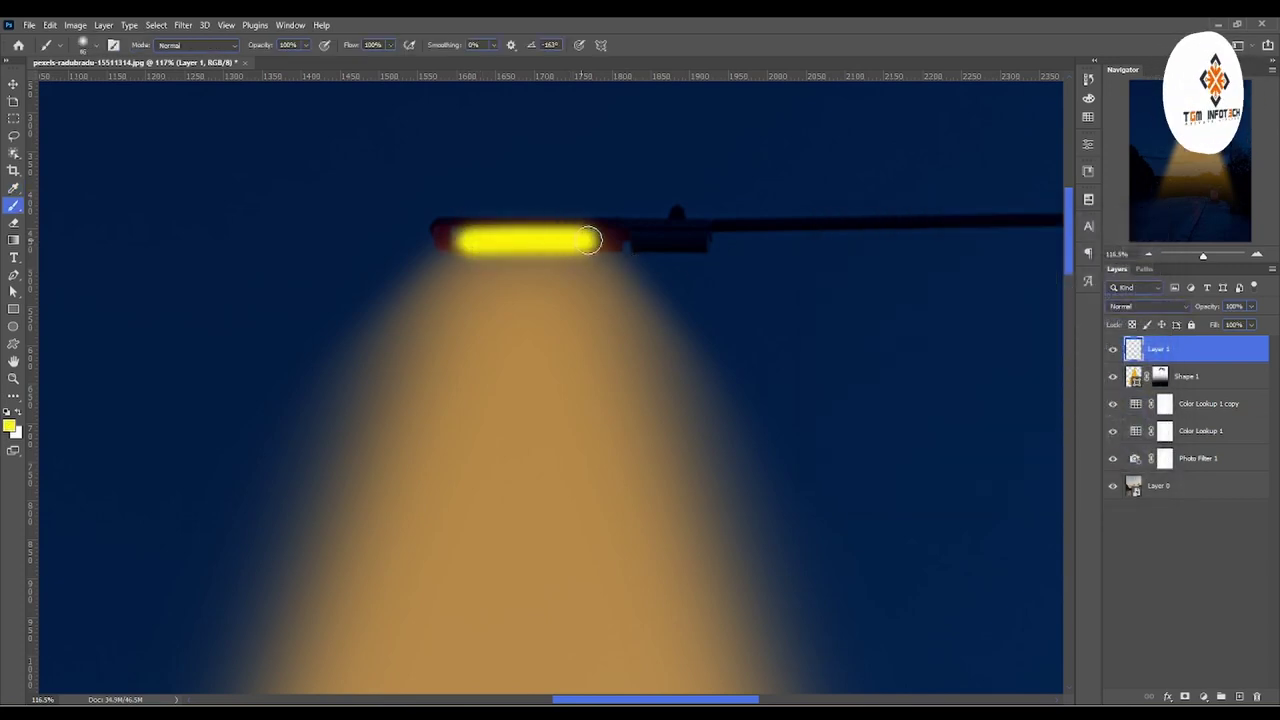
key("ctrl+z")
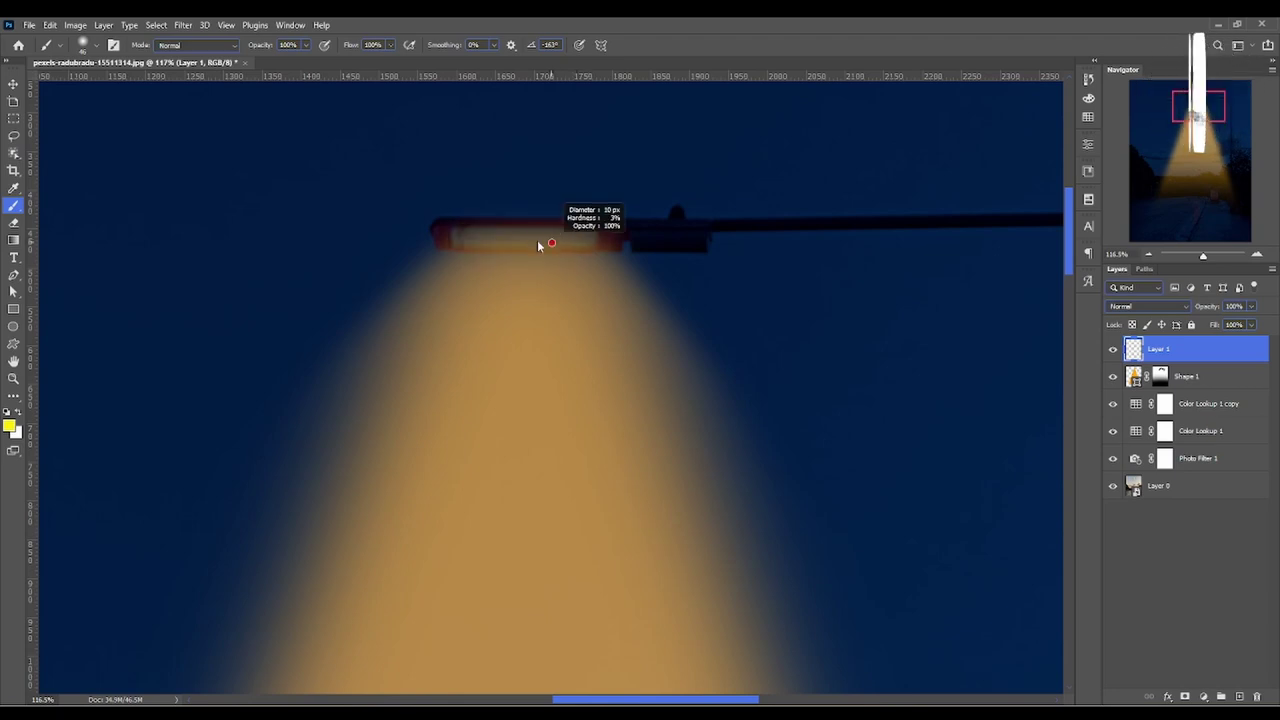
left_click_drag(596, 240, 465, 241)
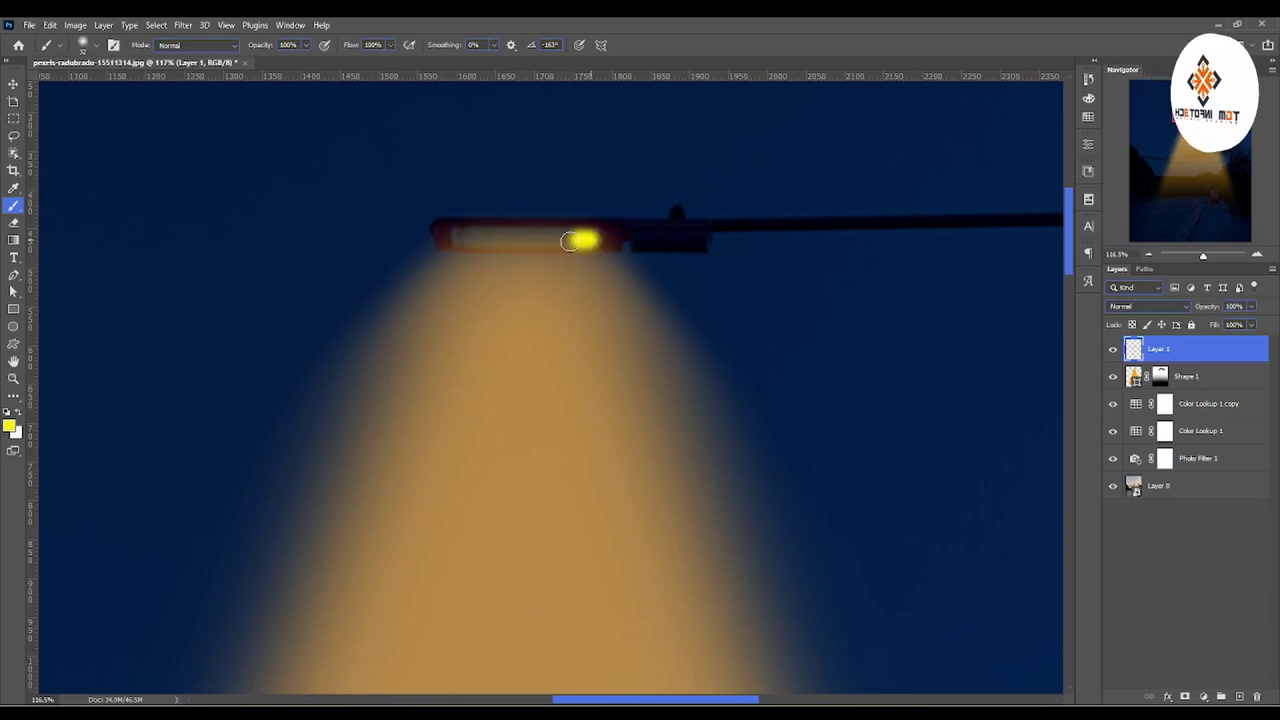
key("ctrl+z")
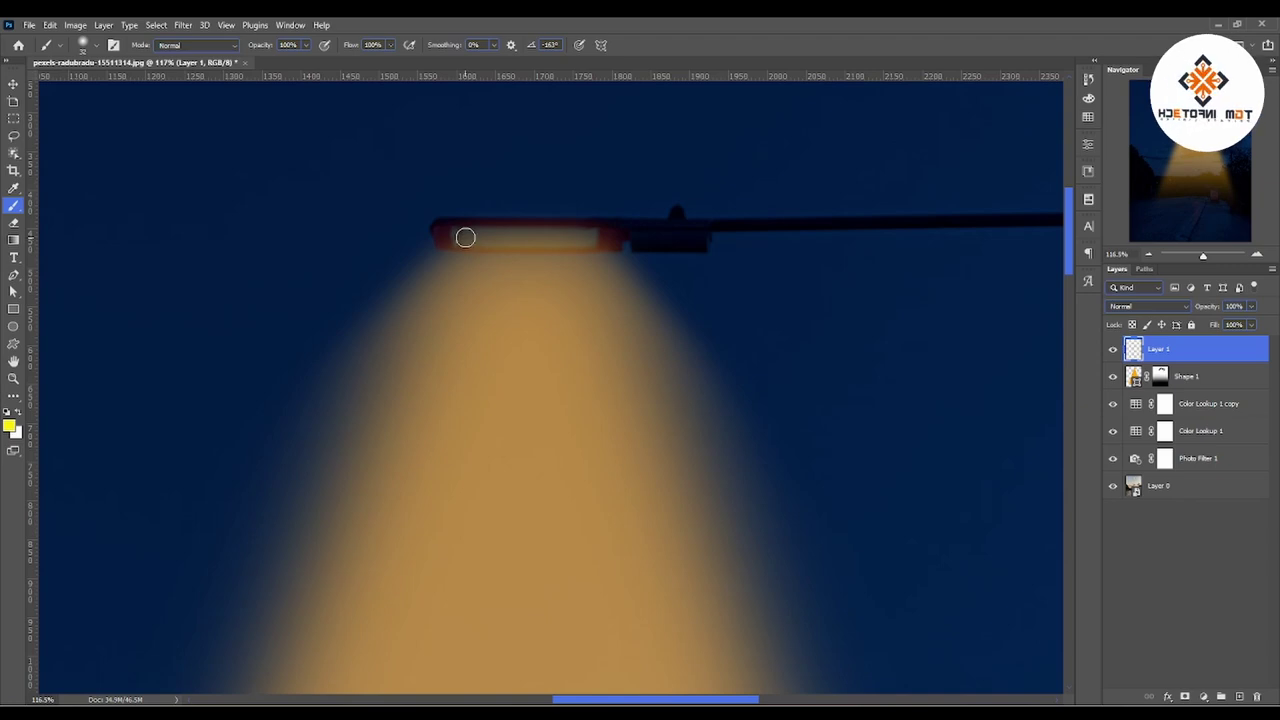
left_click(469, 237)
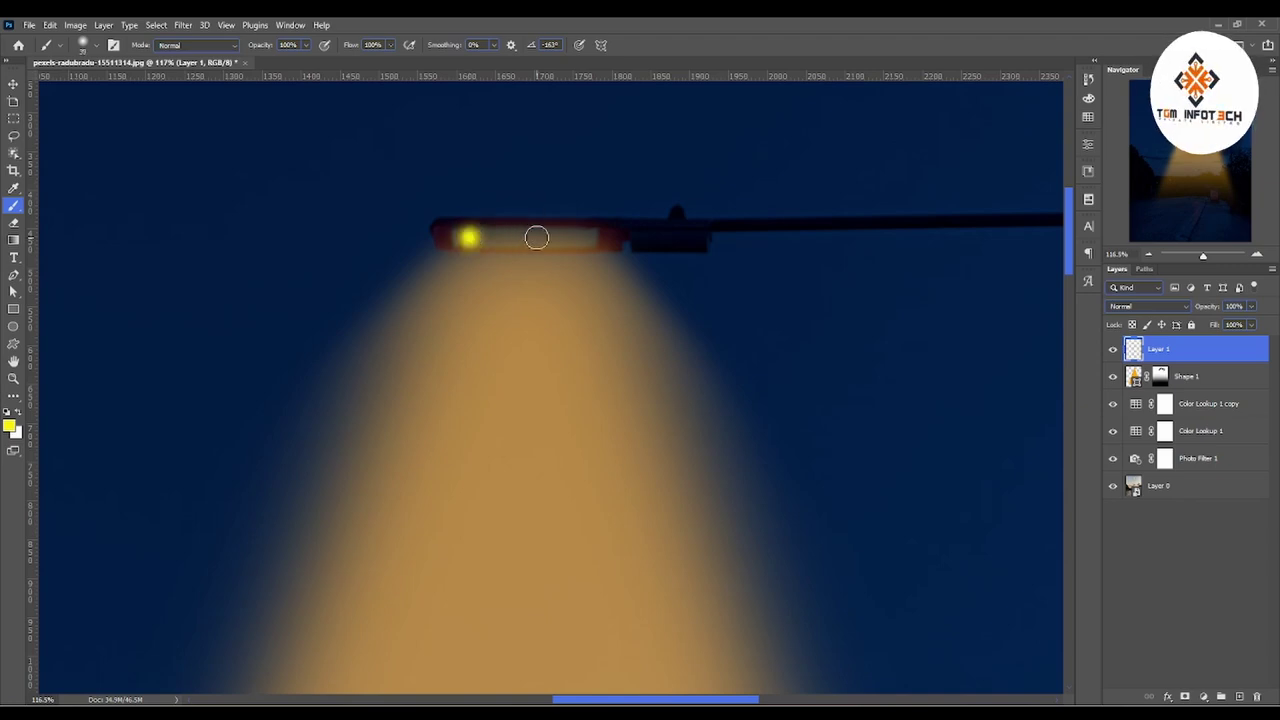
left_click(593, 239, "shift")
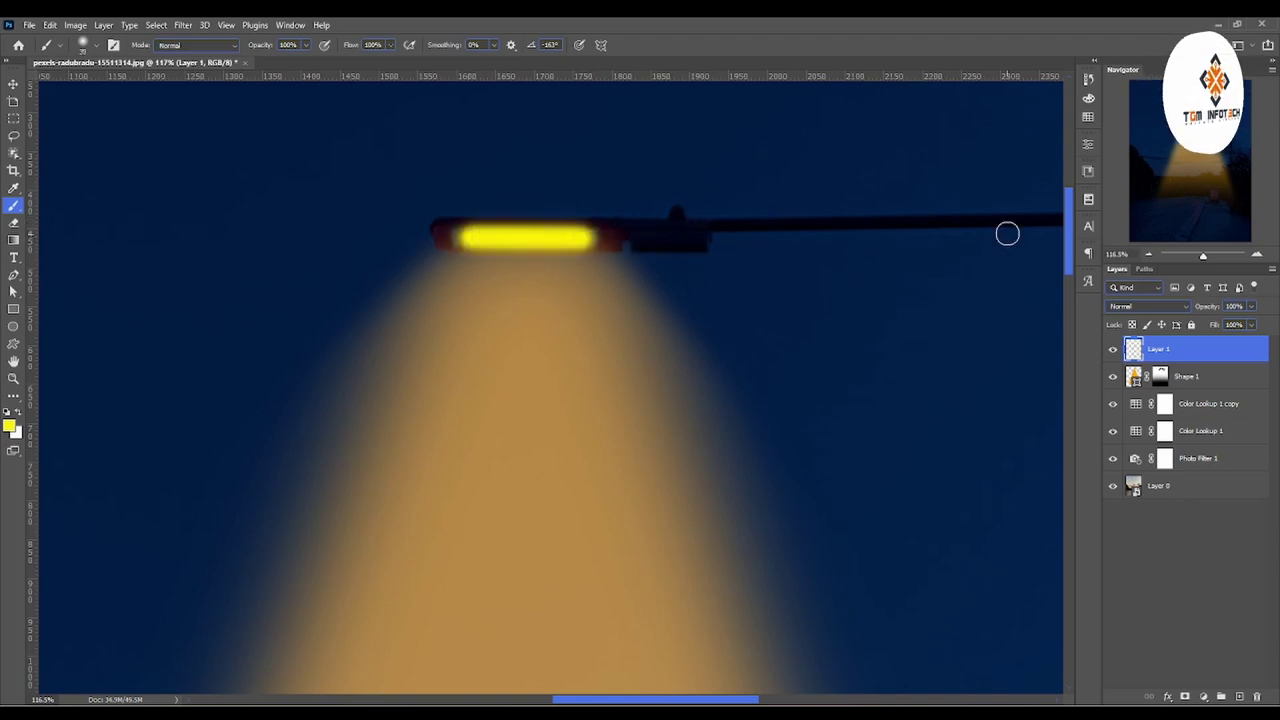
Set Layer 1 opacity to 58%, zoom out, and compare with the light beam hidden
left_click(1252, 308)
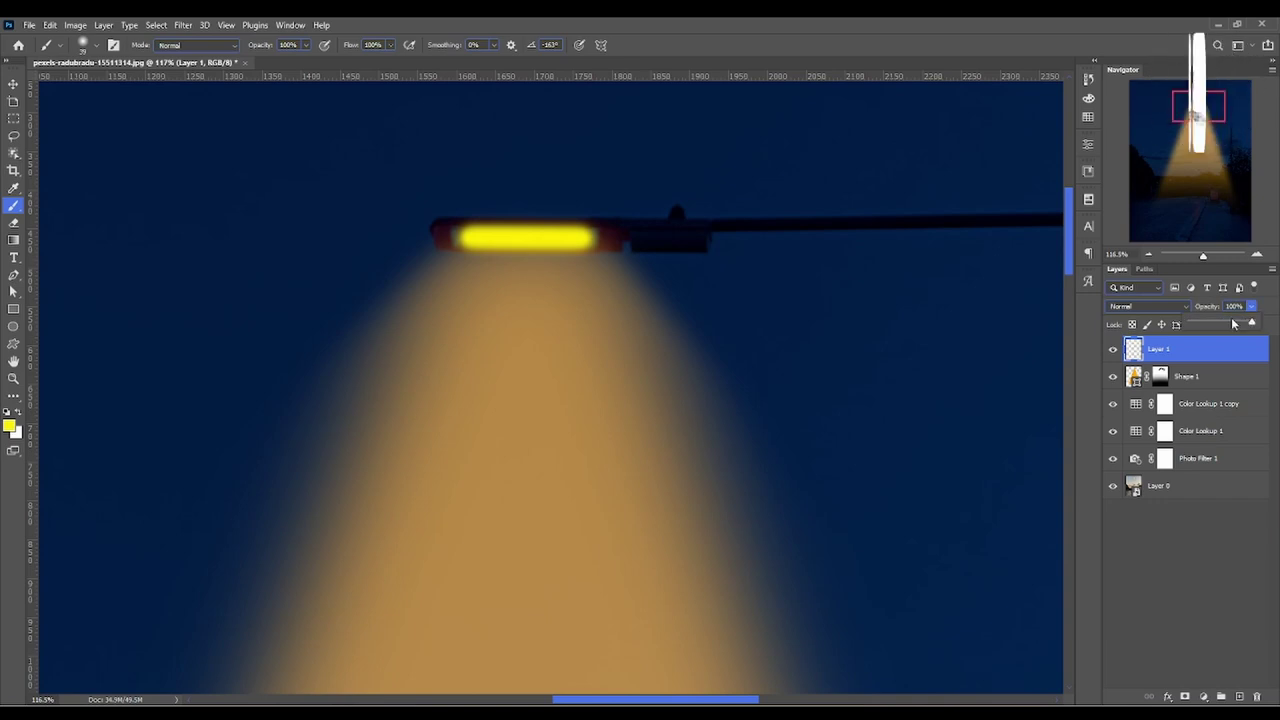
left_click_drag(1234, 323, 1226, 323)
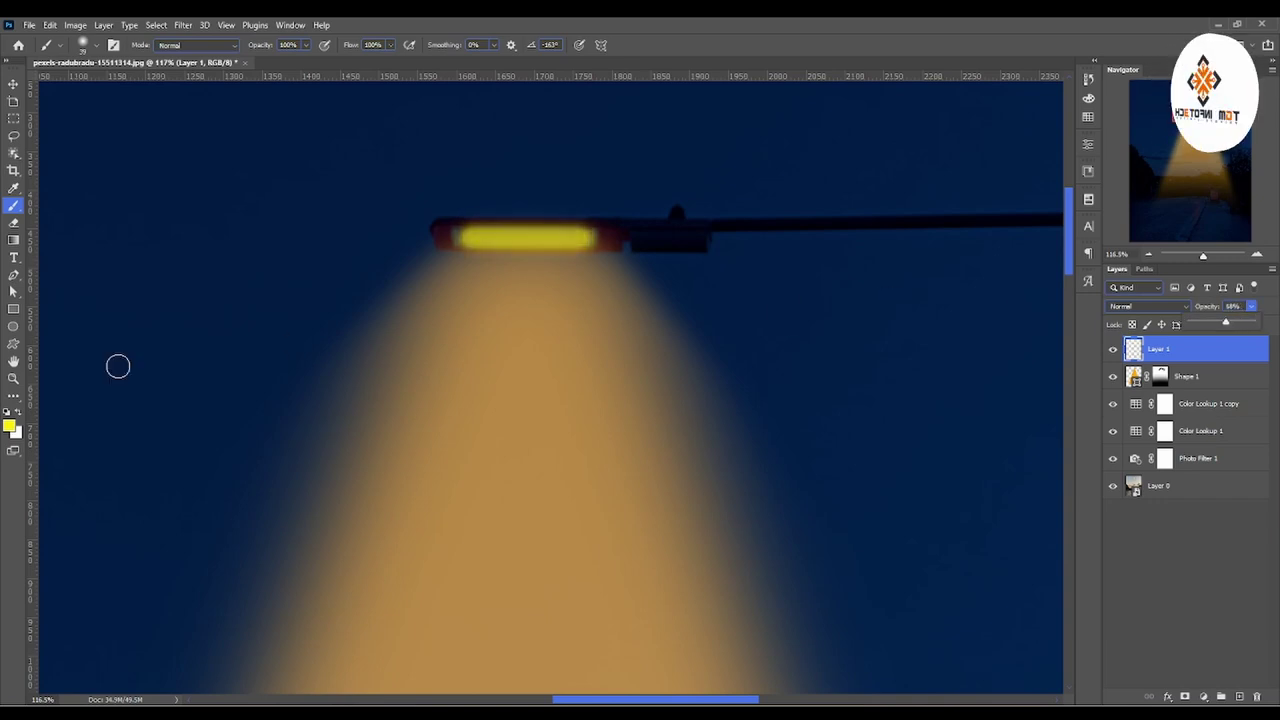
left_click(13, 378)
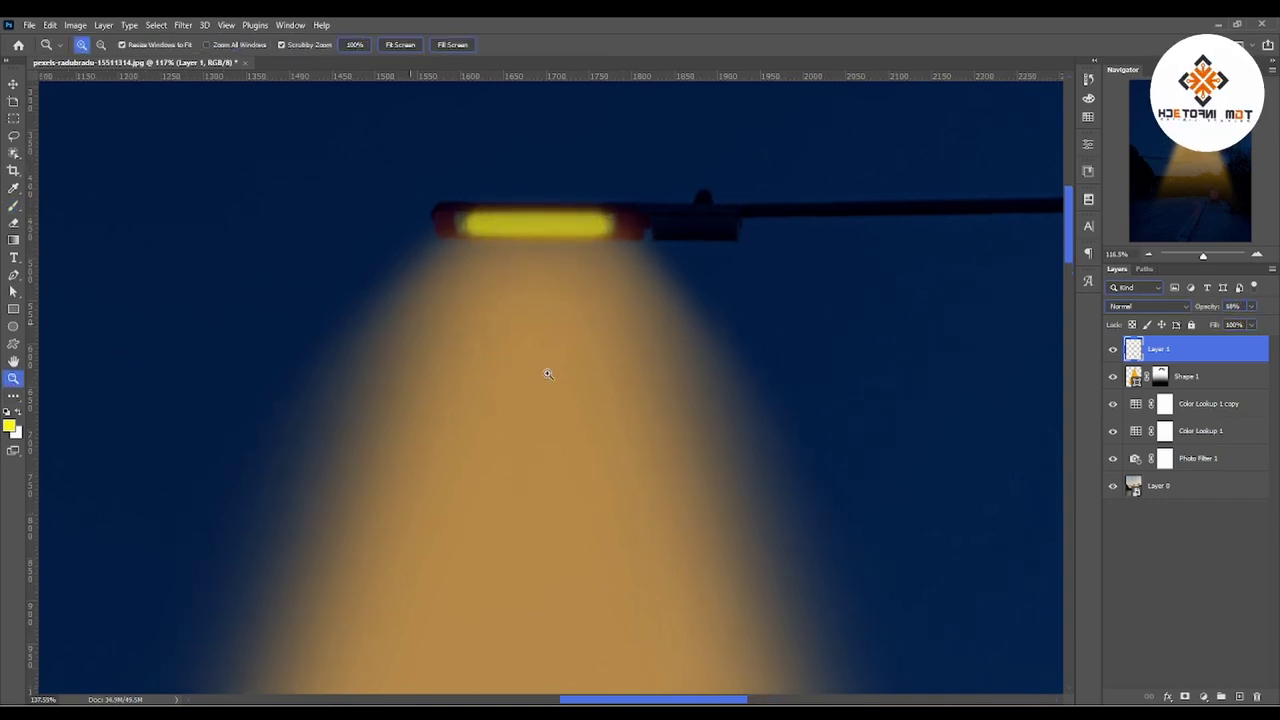
mouse_move(549, 366)
left_mouse_down()
mouse_move(283, 366)
mouse_move(428, 371)
mouse_move(471, 358)
left_mouse_up()
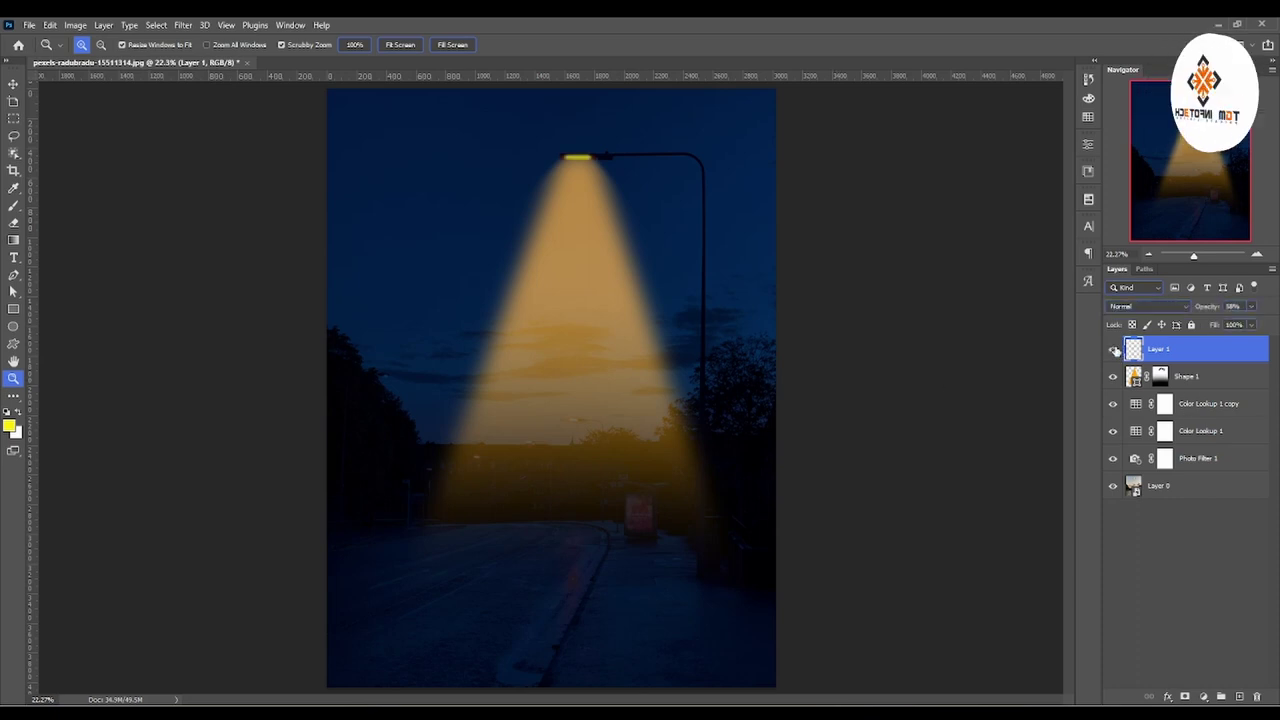
left_click(1113, 377)
left_click(1113, 377)
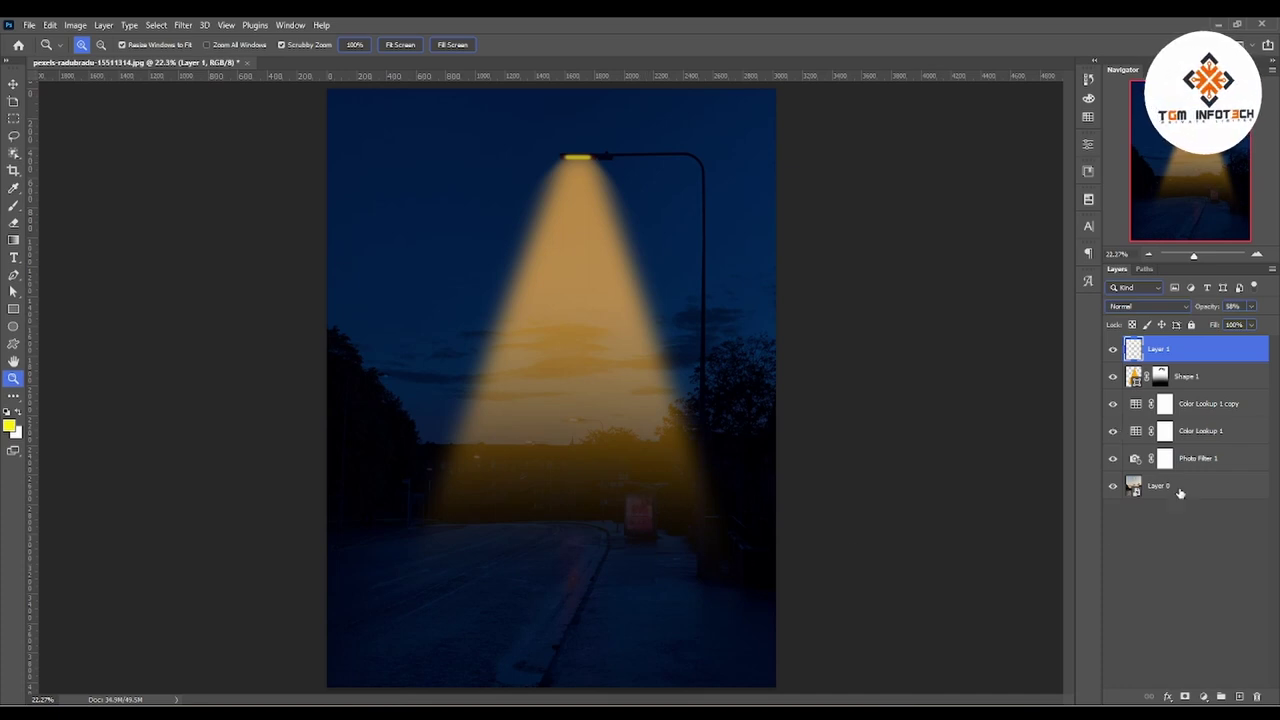
Add Layer 2 and set up a small, flattened elliptical soft round brush
left_click(1241, 697)
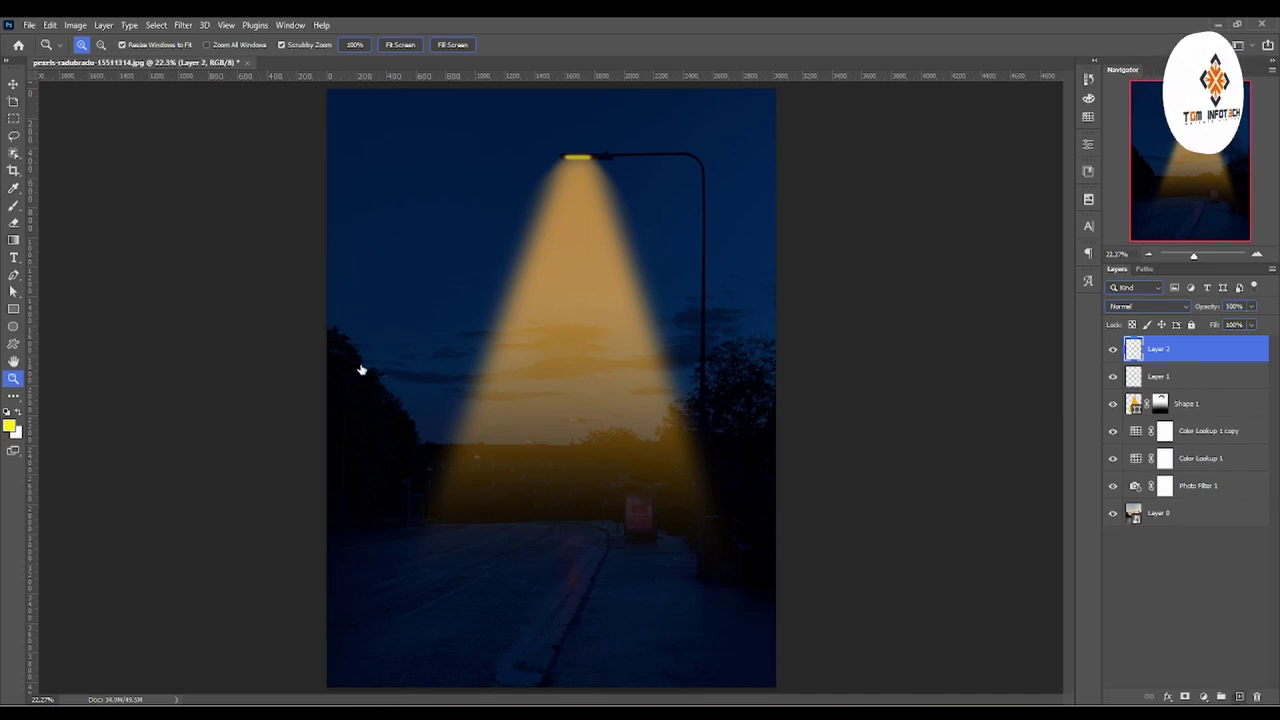
left_click(17, 206)
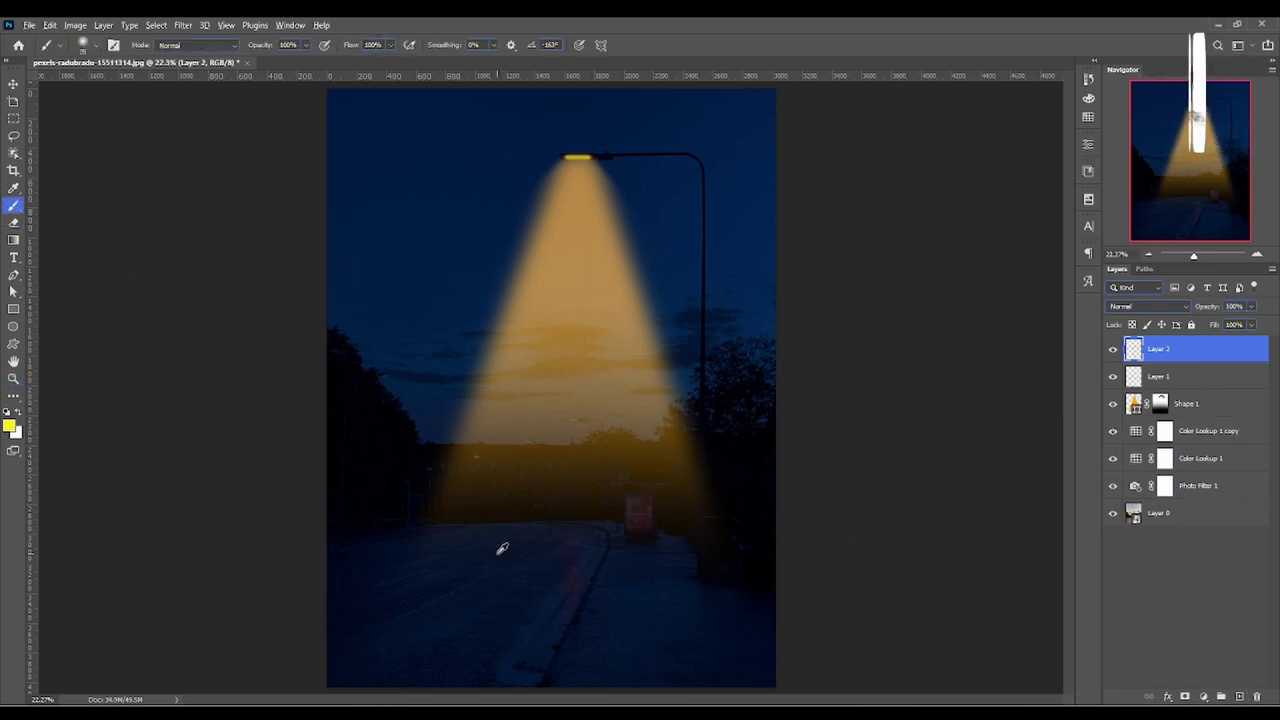
right_click(560, 557)
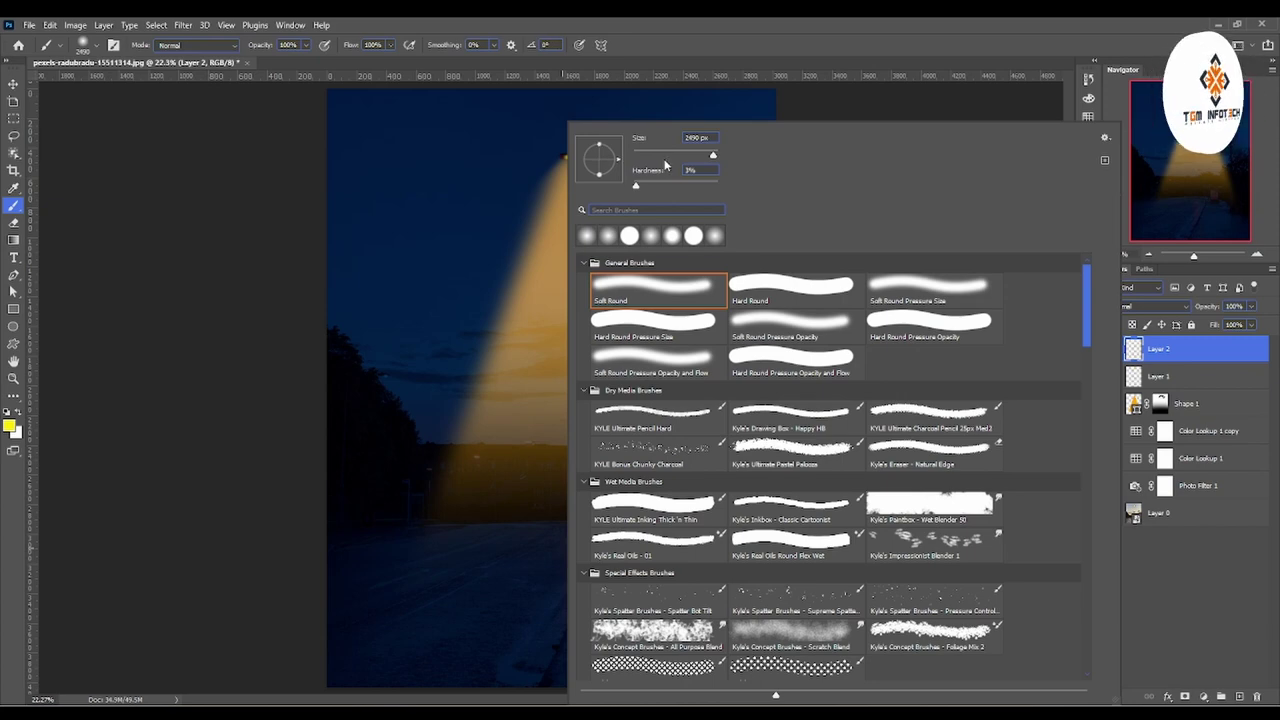
left_click_drag(600, 149, 602, 156)
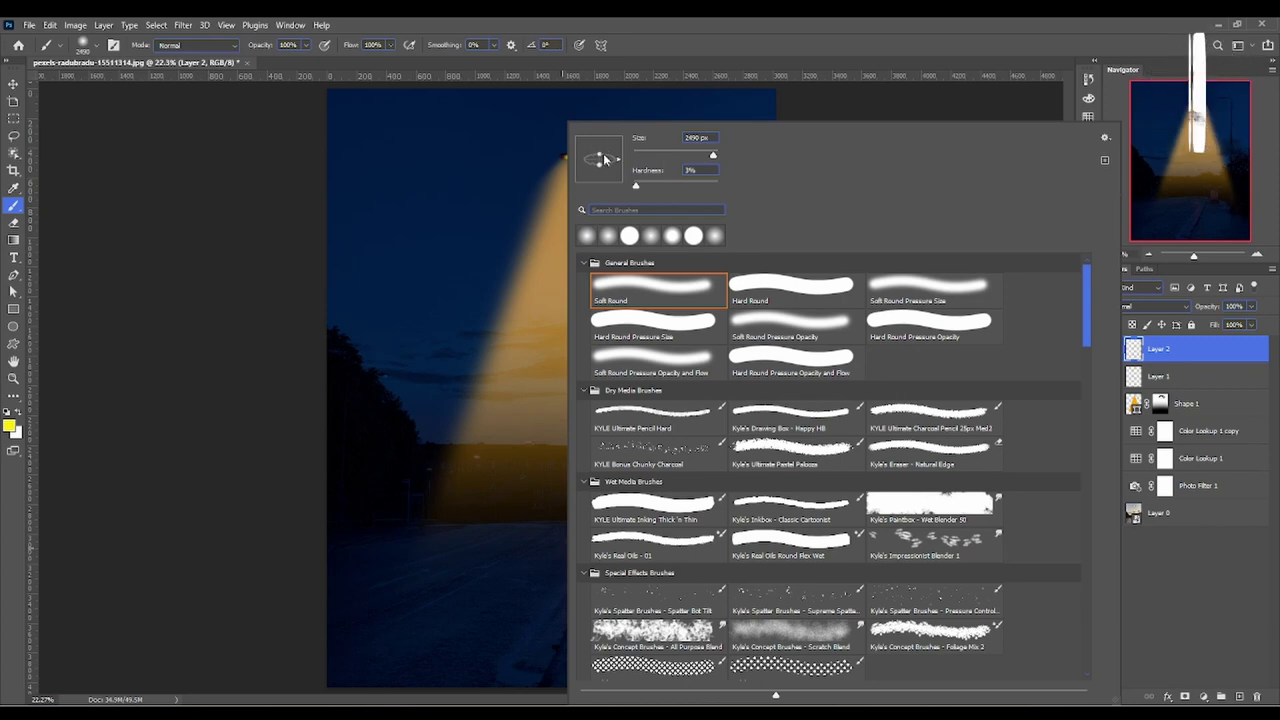
left_click(423, 400)
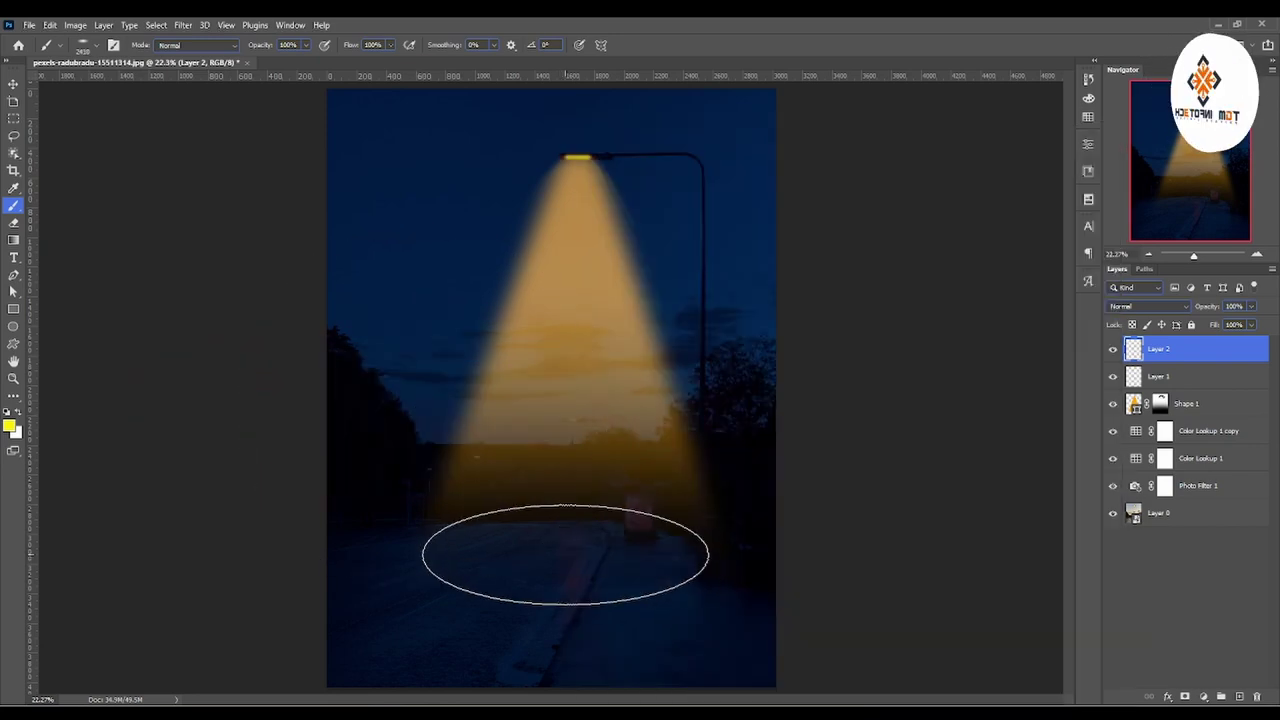
right_click(594, 445)
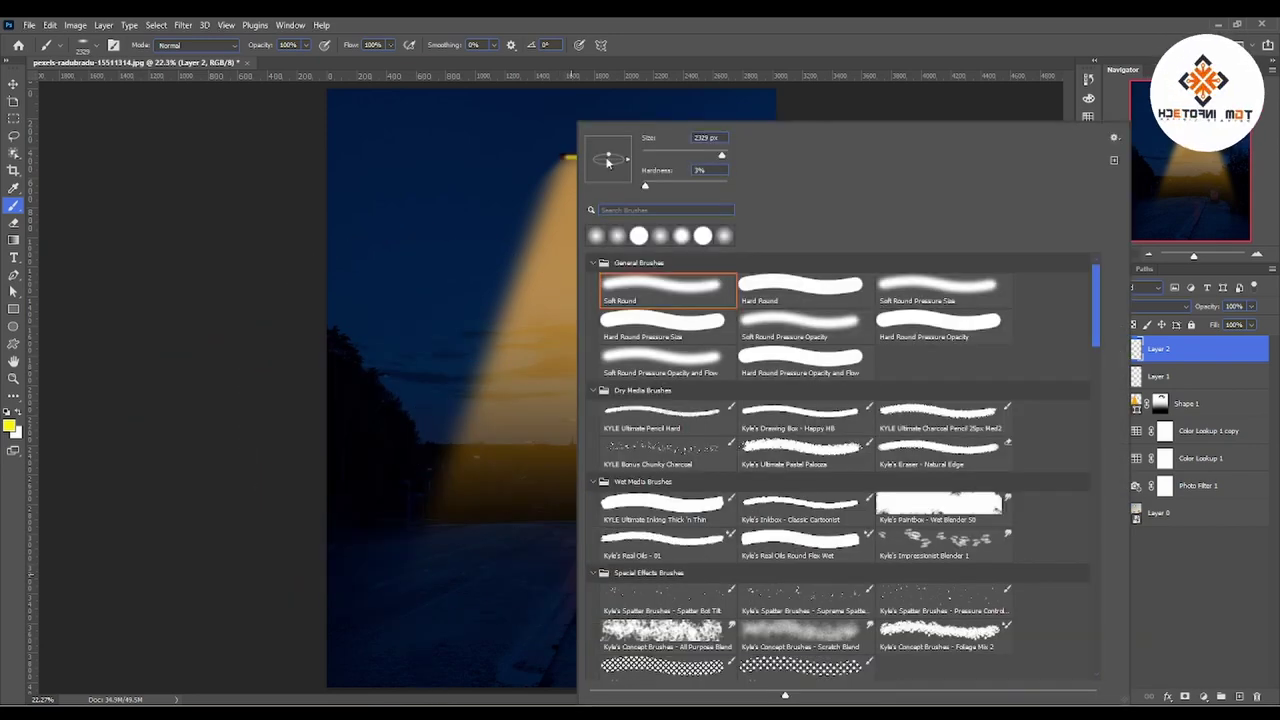
left_click_drag(483, 563, 470, 563)
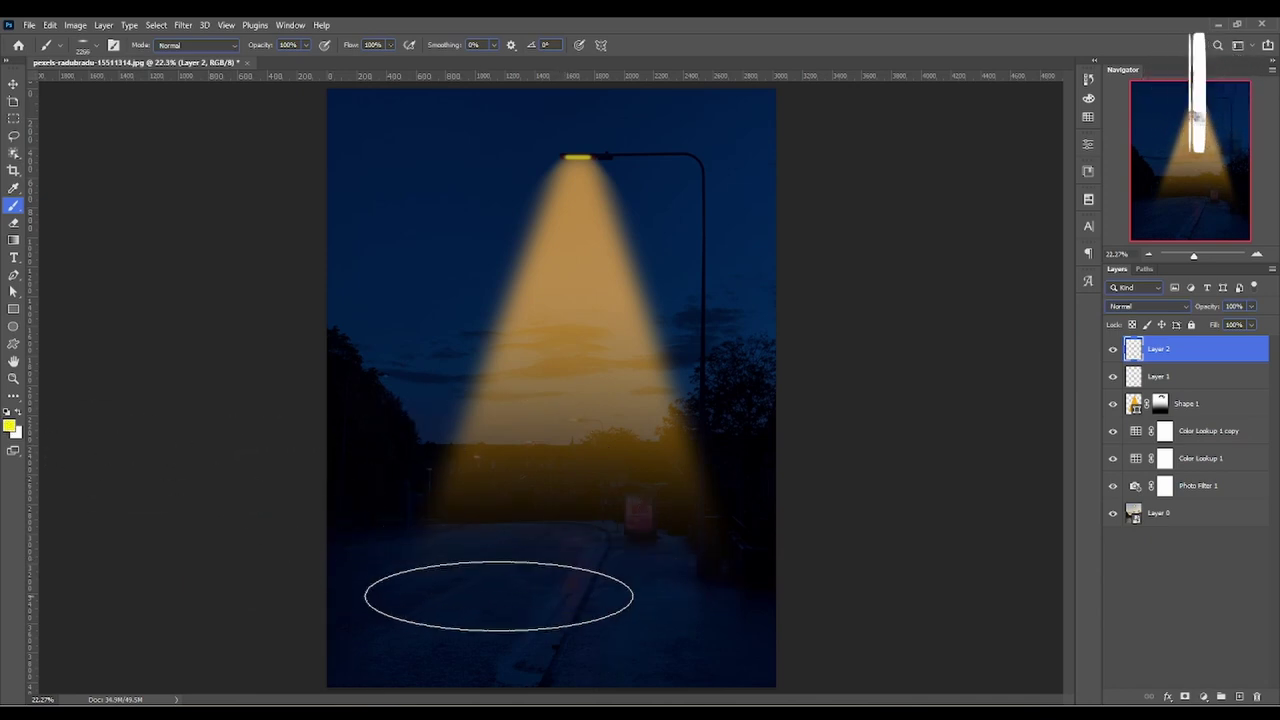
Paint a soft orange (#ffb400) glow on the road and fade Layer 2 to 39% opacity
left_click(557, 586)
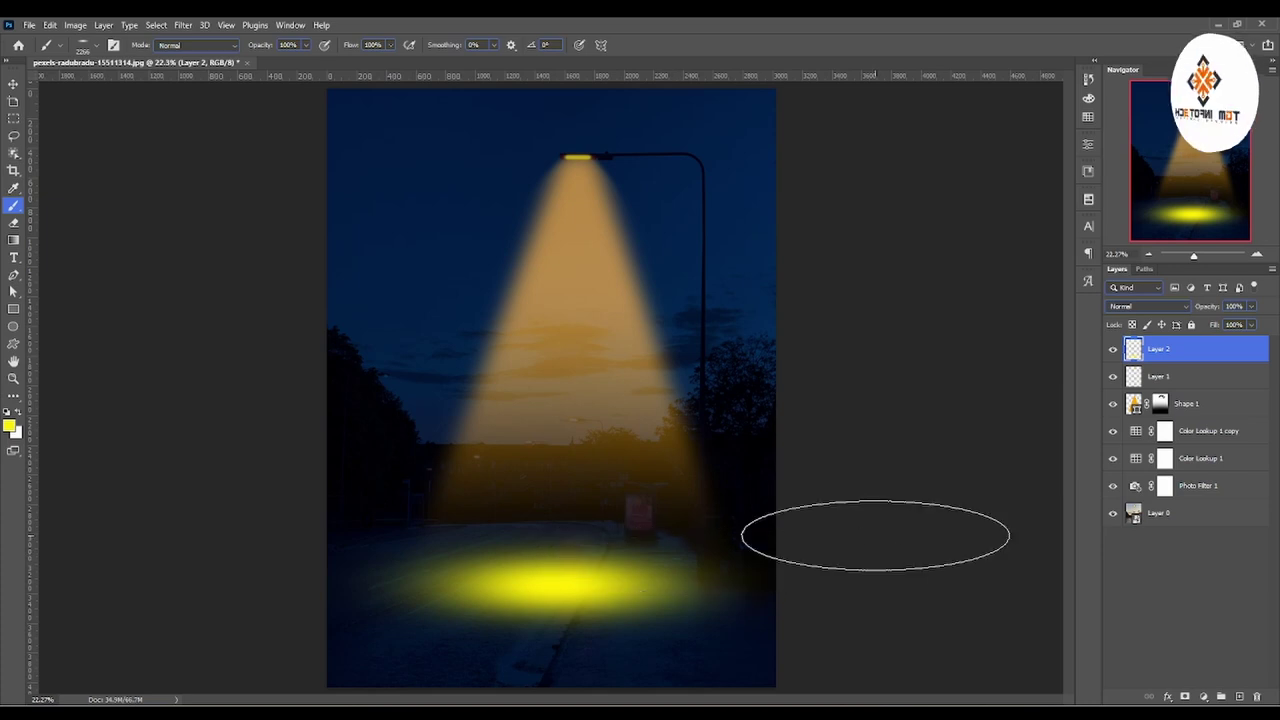
key("ctrl+z")
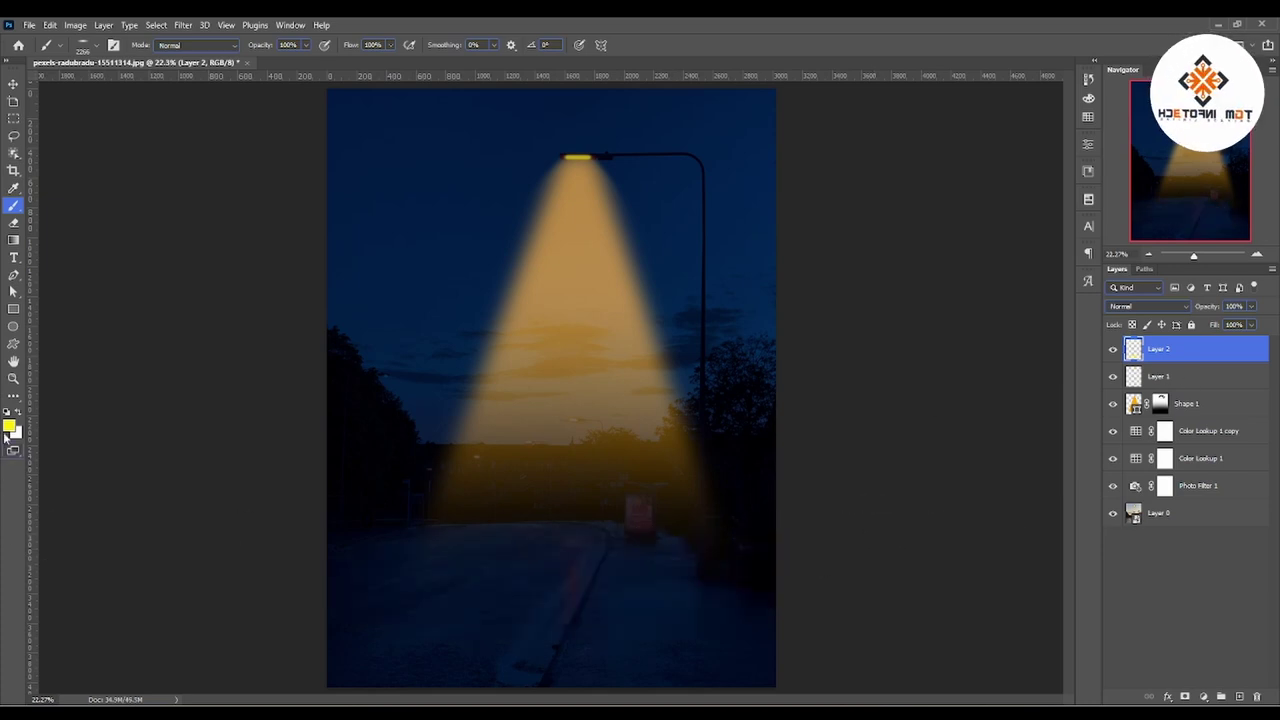
left_click(9, 427)
left_click_drag(1017, 290, 1019, 404)
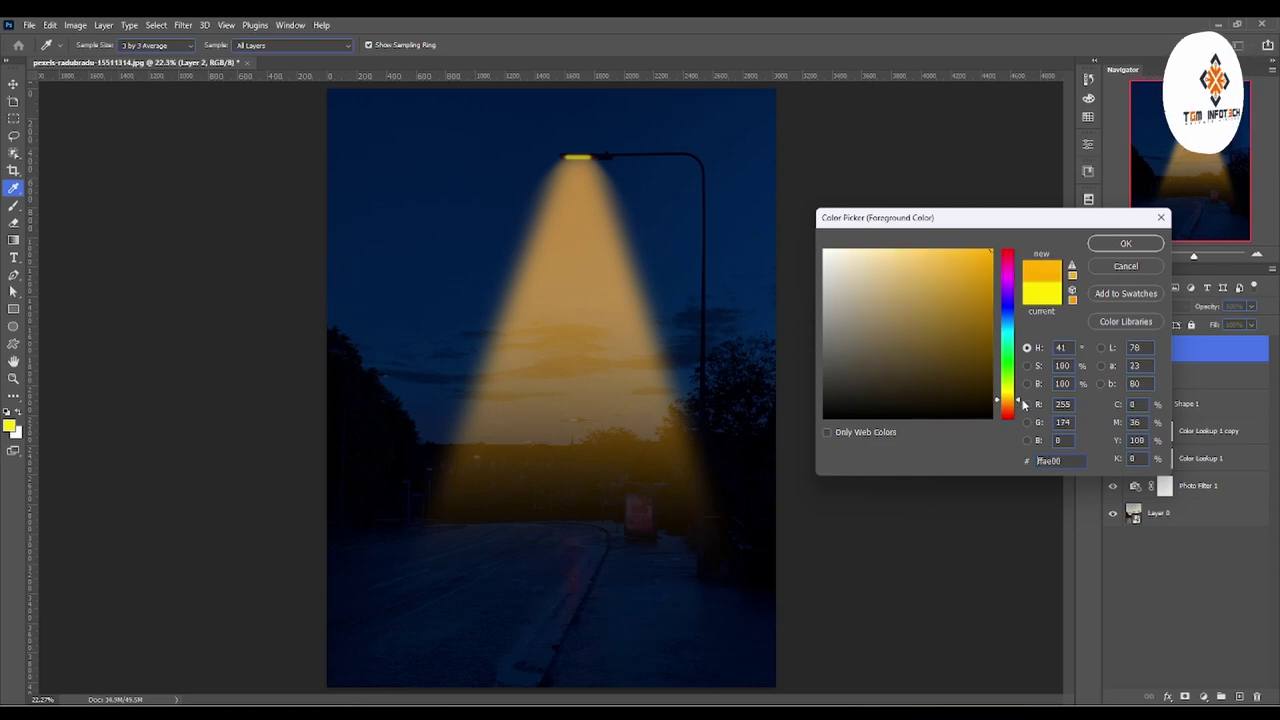
left_click(1124, 245)
key("b")
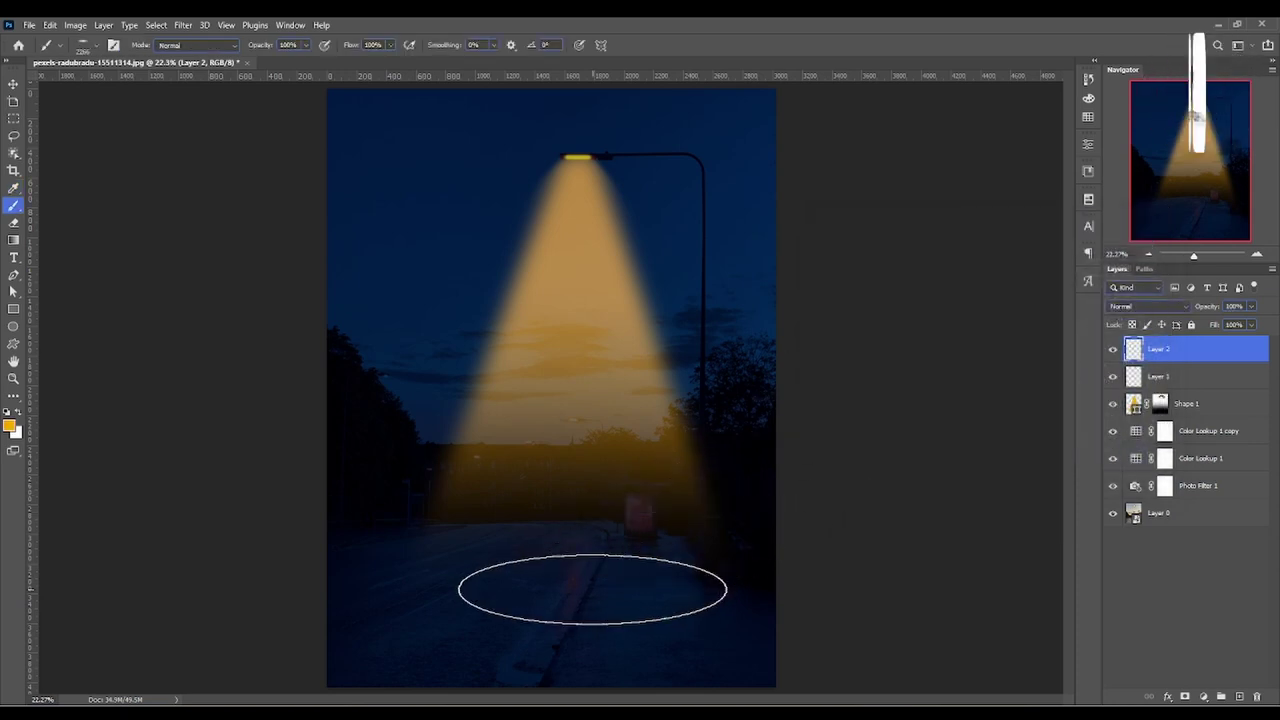
left_click(575, 590)
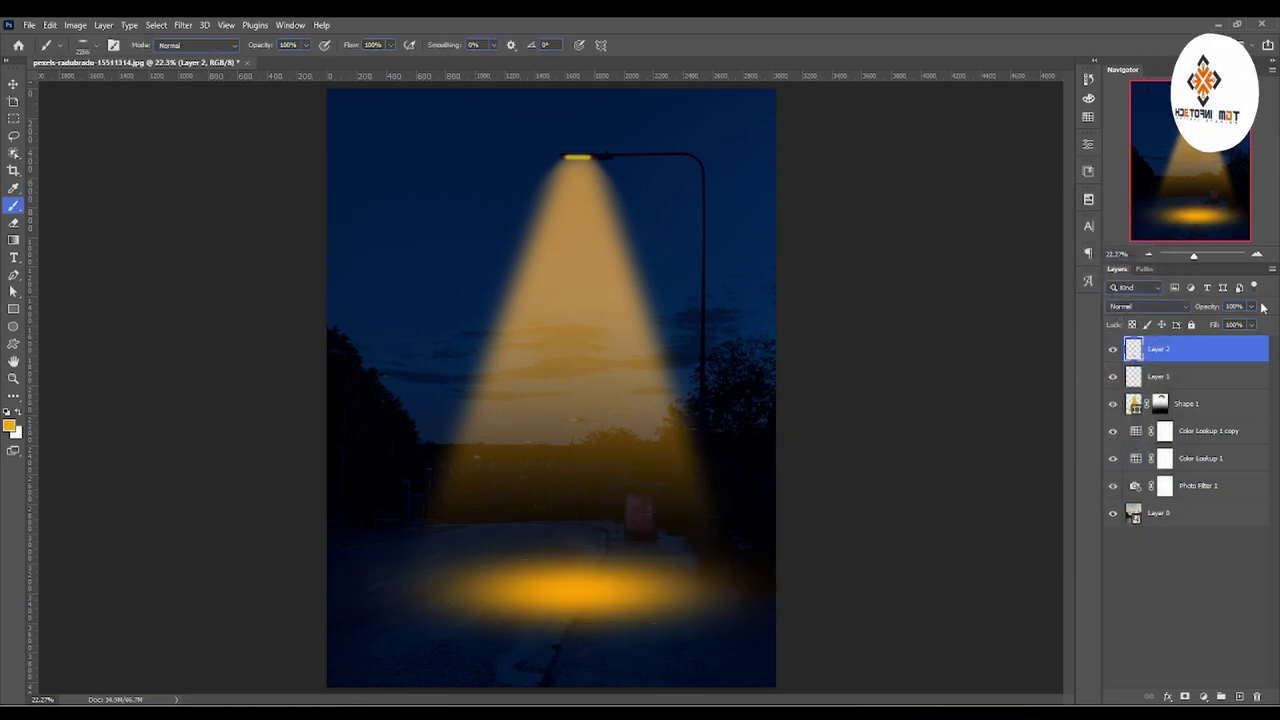
left_click_drag(1215, 322, 1216, 324)
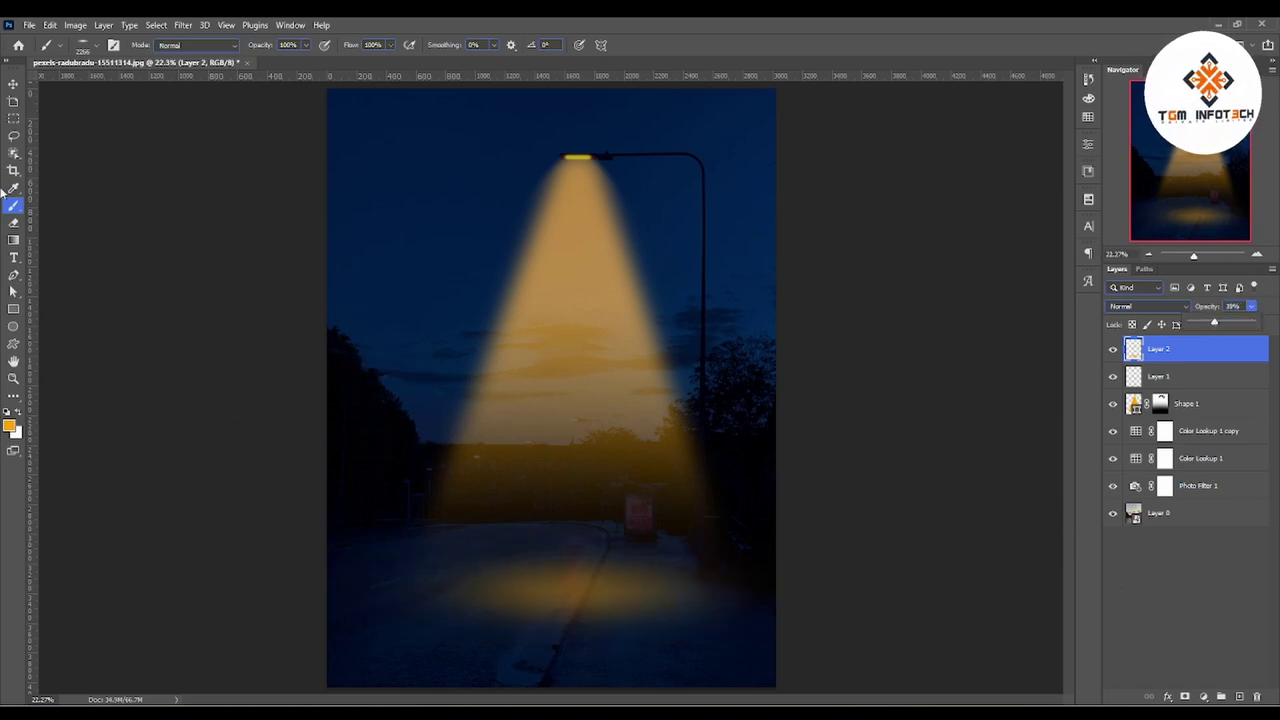
Nudge the orange road glow slightly left and down, then zoom out
left_click(15, 86)
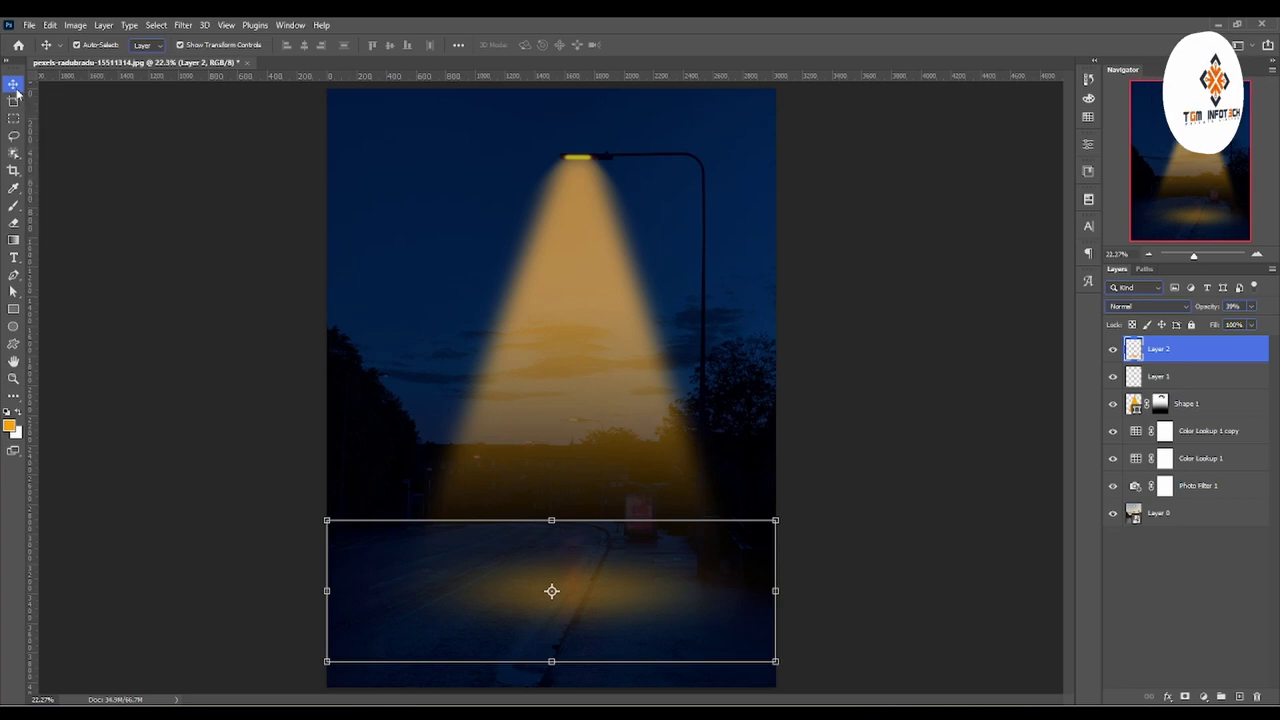
key("shift+Left")
key("shift+Left")
key("shift+Left")
key("shift+Down")
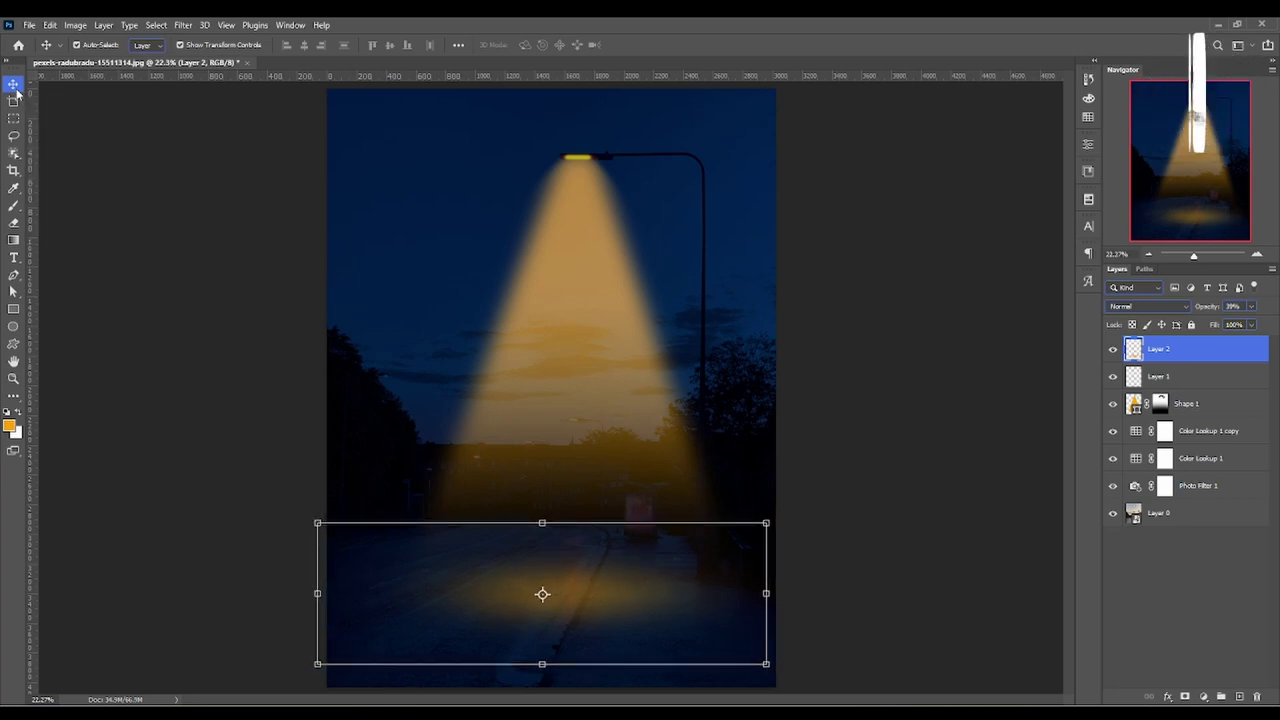
key("shift+Down")
key("shift+Down")
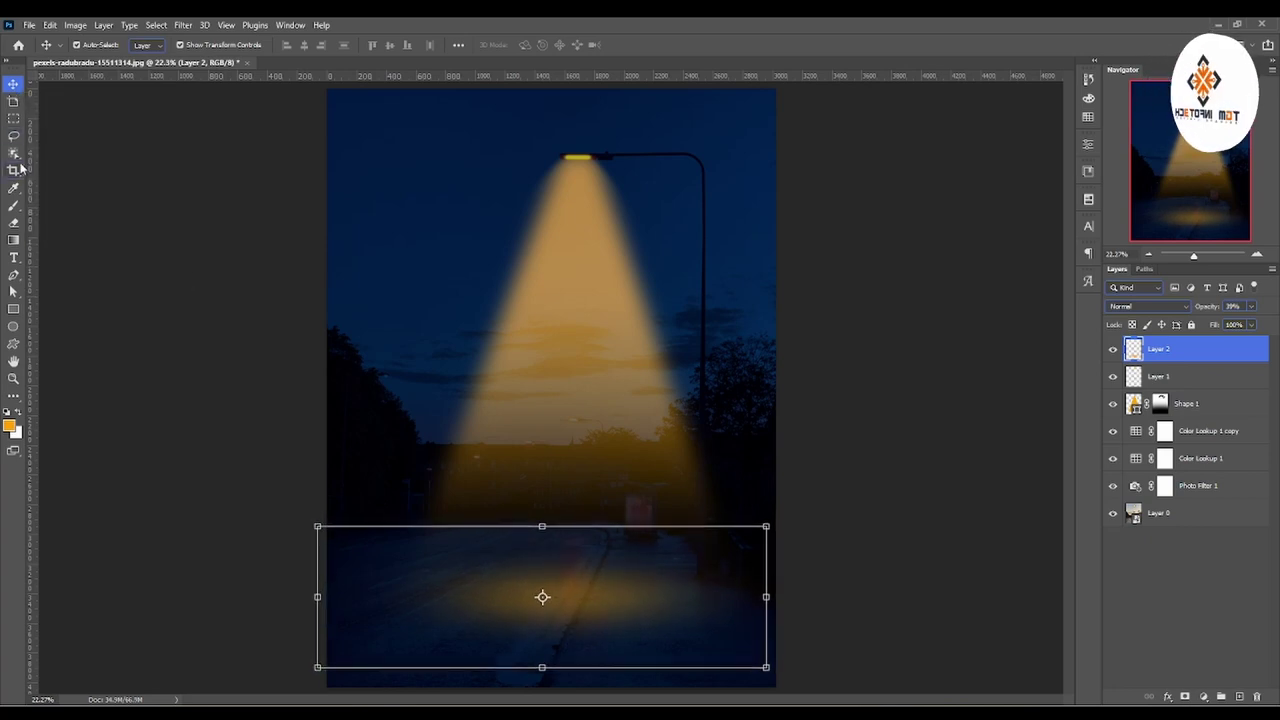
left_click(13, 378)
mouse_move(694, 386)
left_mouse_down()
mouse_move(657, 398)
mouse_move(691, 409)
mouse_move(475, 361)
left_mouse_up()
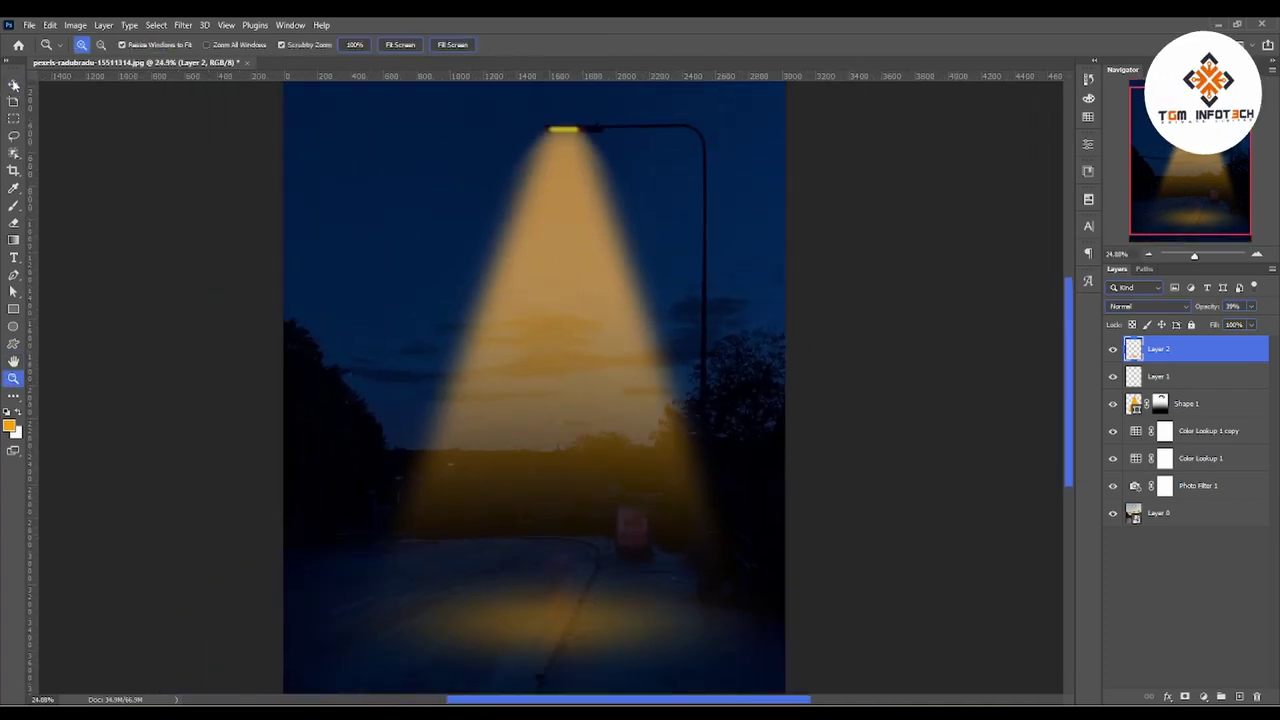
Scale the road glow to about 126% wider and zoom in to inspect it
key("v")
scroll(714, 552, "down", 2)
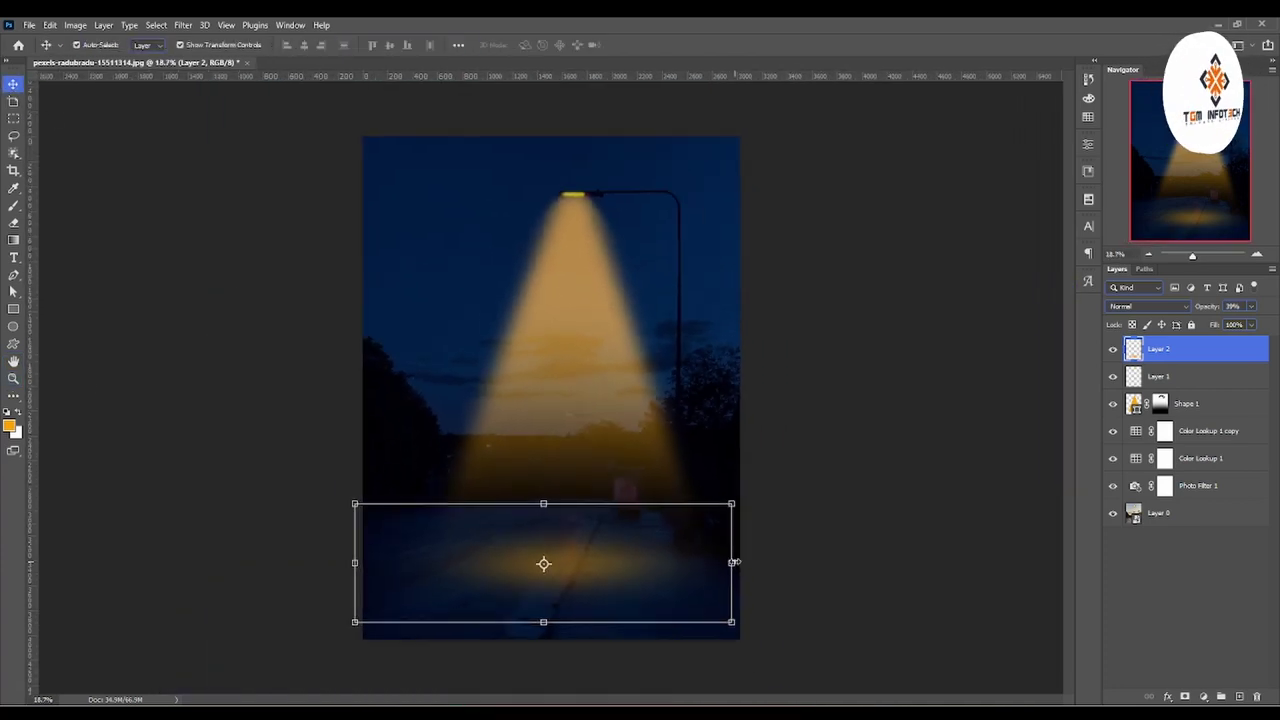
left_click_drag(735, 505, 790, 505)
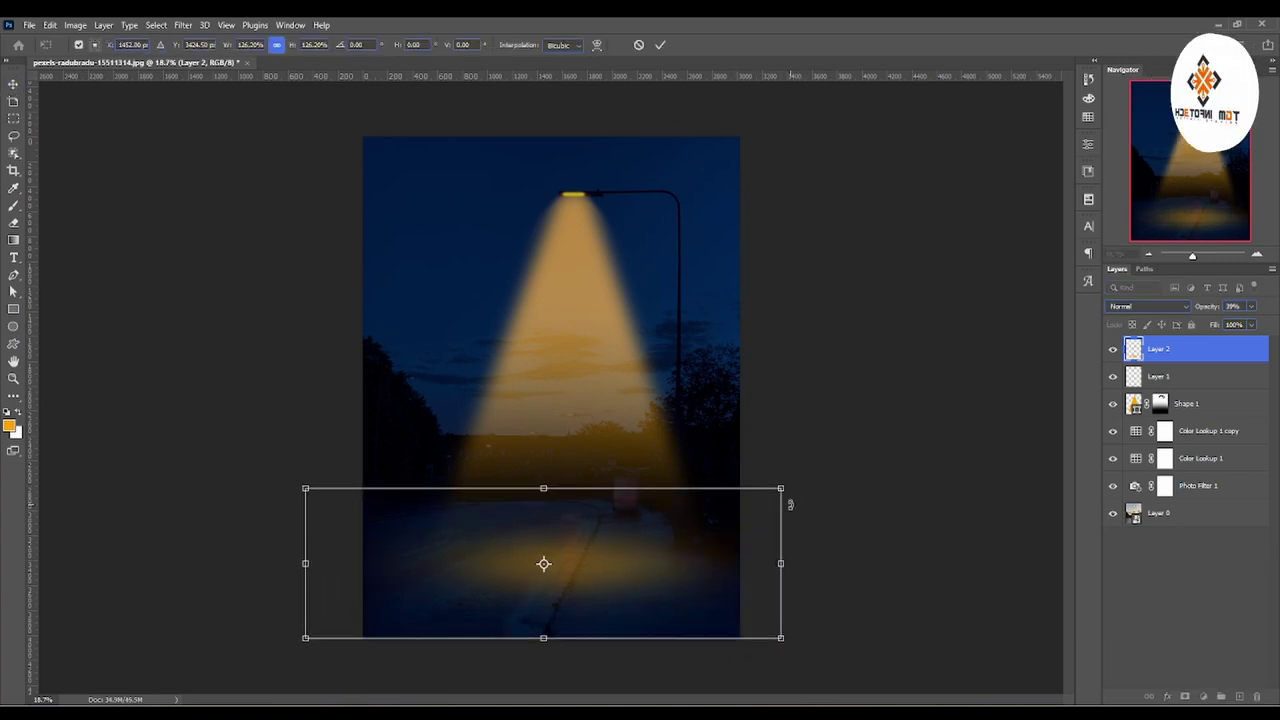
key("Return")
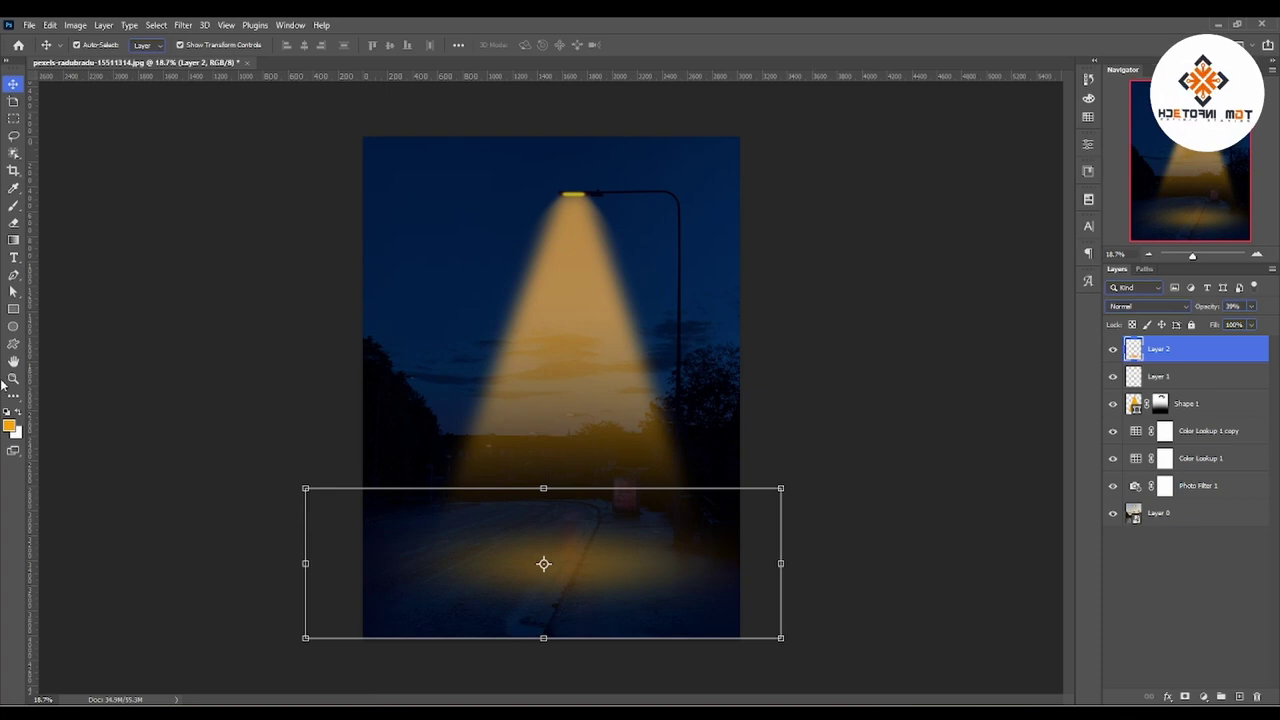
left_click(13, 378)
left_click_drag(549, 514, 674, 491)
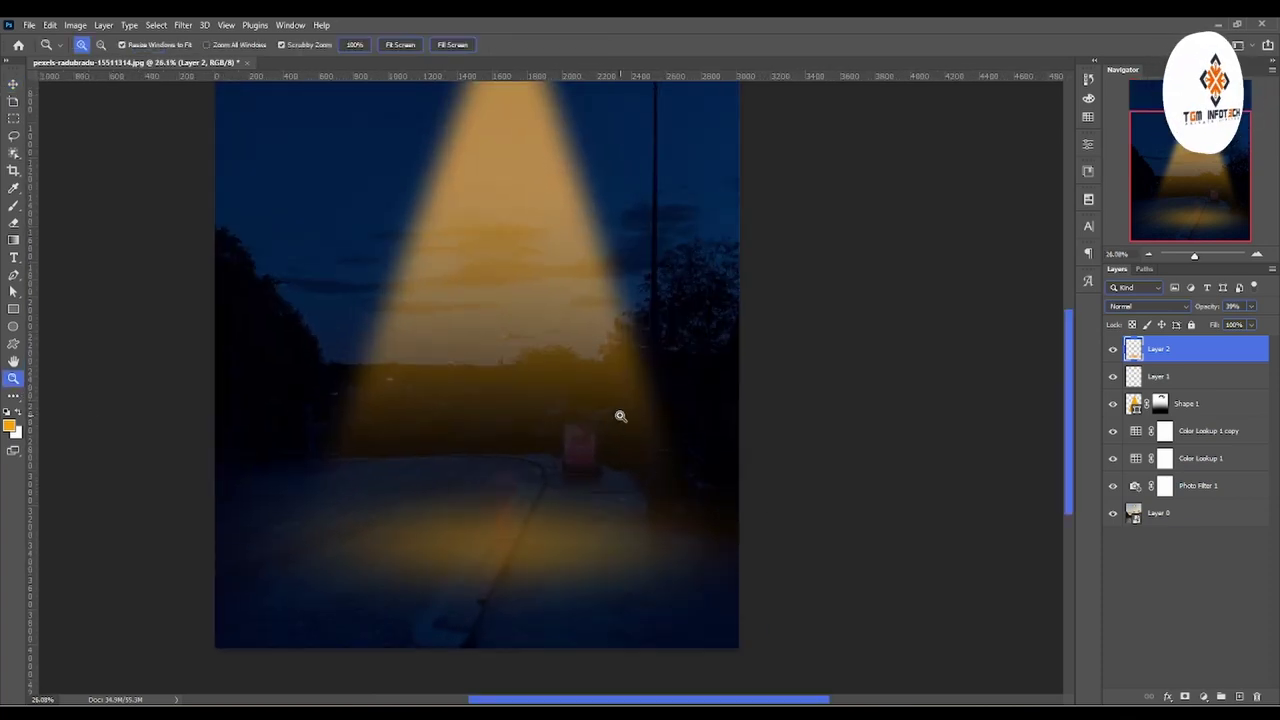
mouse_move(620, 416)
left_mouse_down()
mouse_move(654, 414)
mouse_move(547, 424)
left_mouse_up()
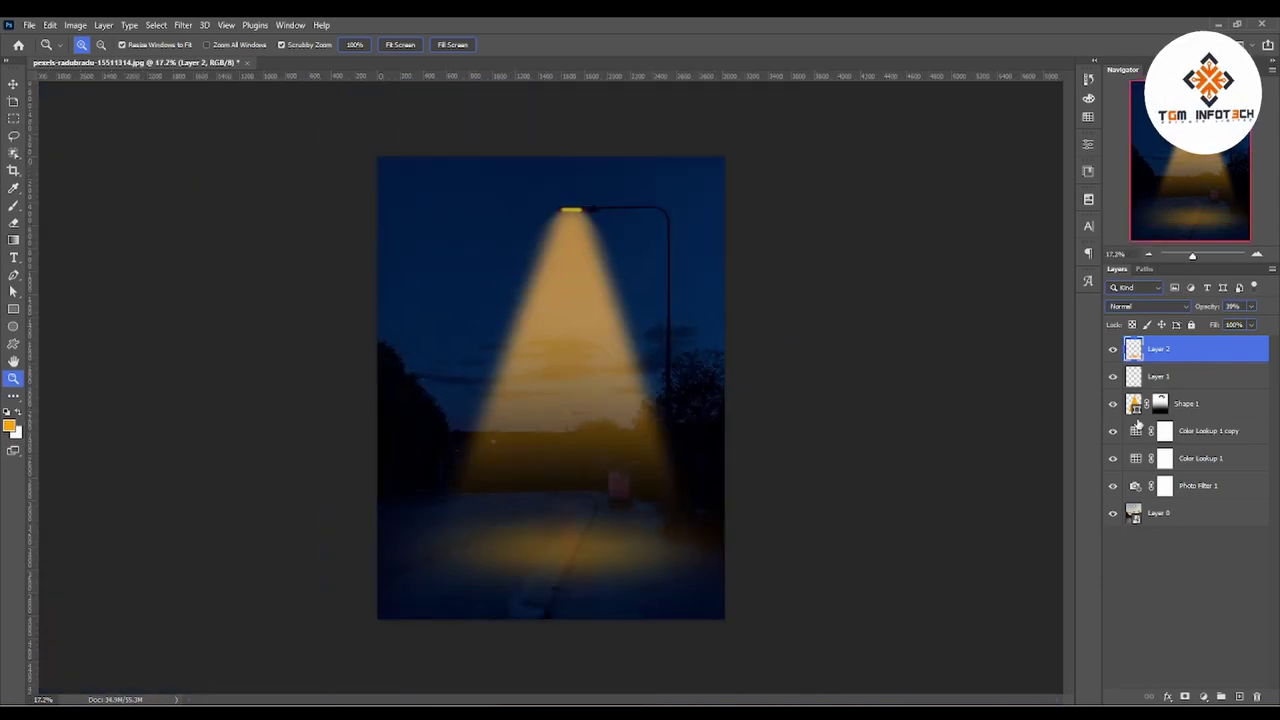
Set Layer 2 to Screen blend at 50% opacity, then select the Shape 1 layer
left_click(1150, 306)
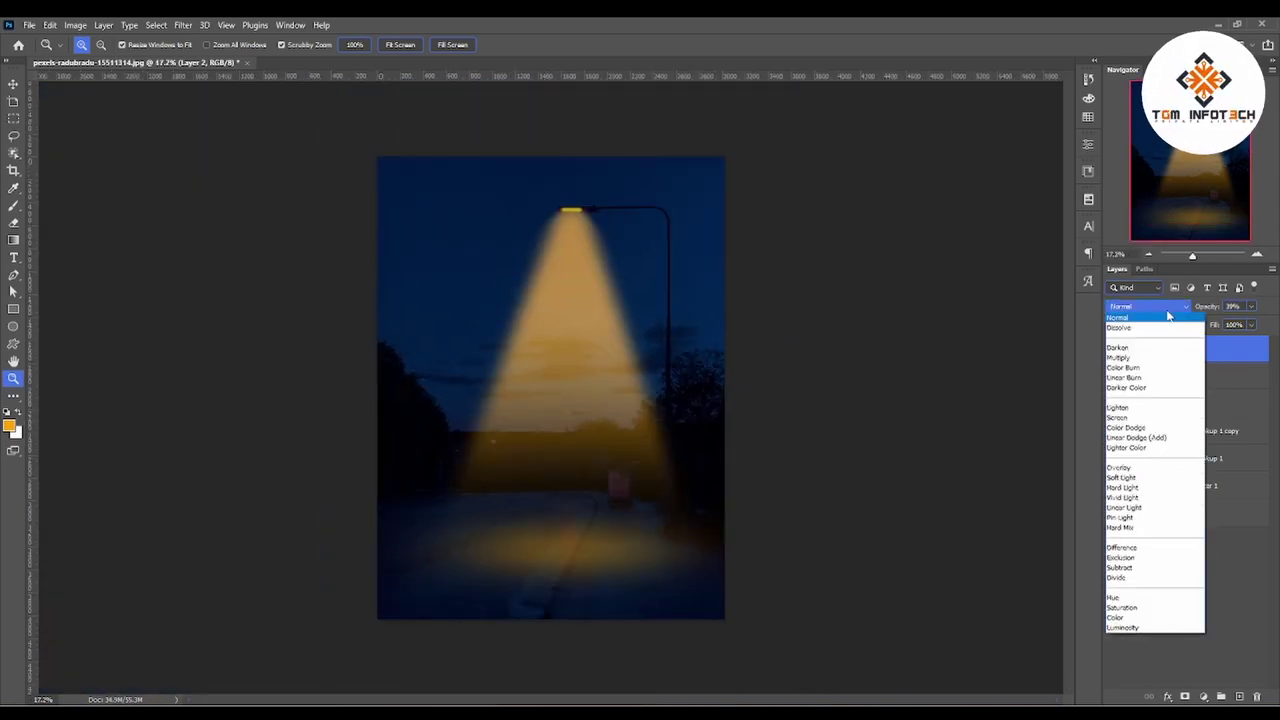
left_click(1147, 421)
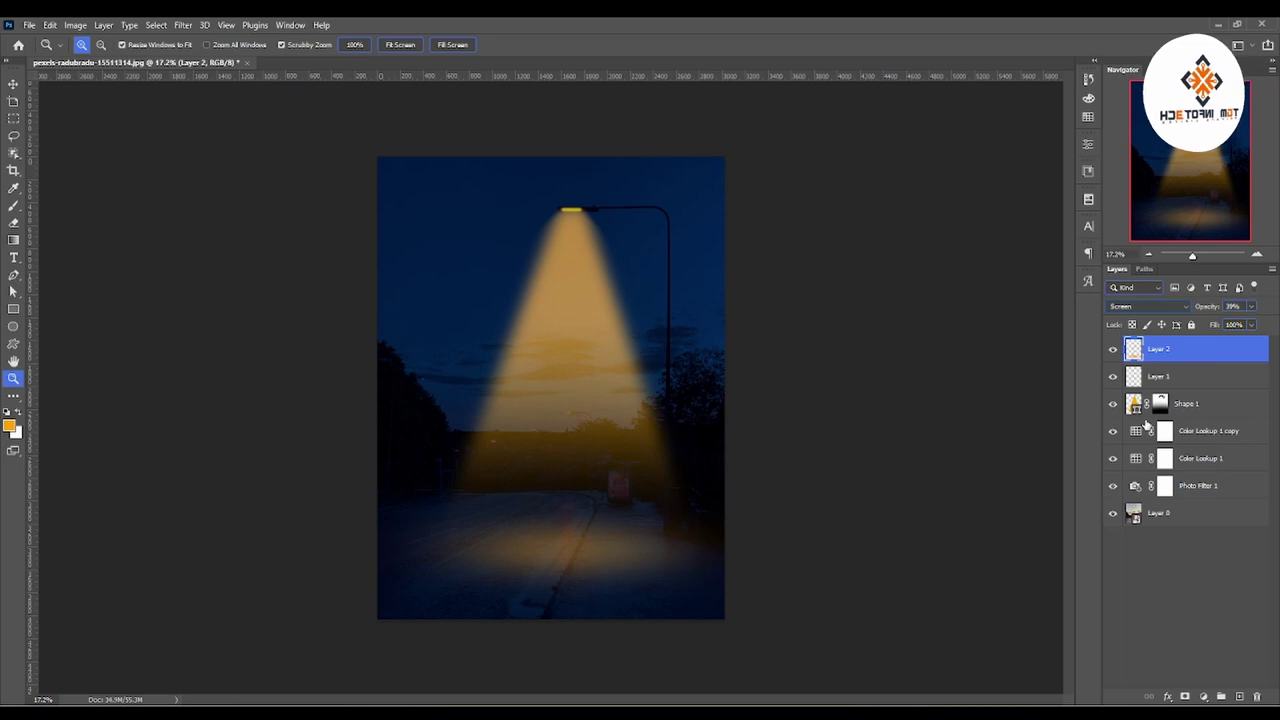
left_click(1251, 306)
left_click_drag(1233, 324, 1243, 324)
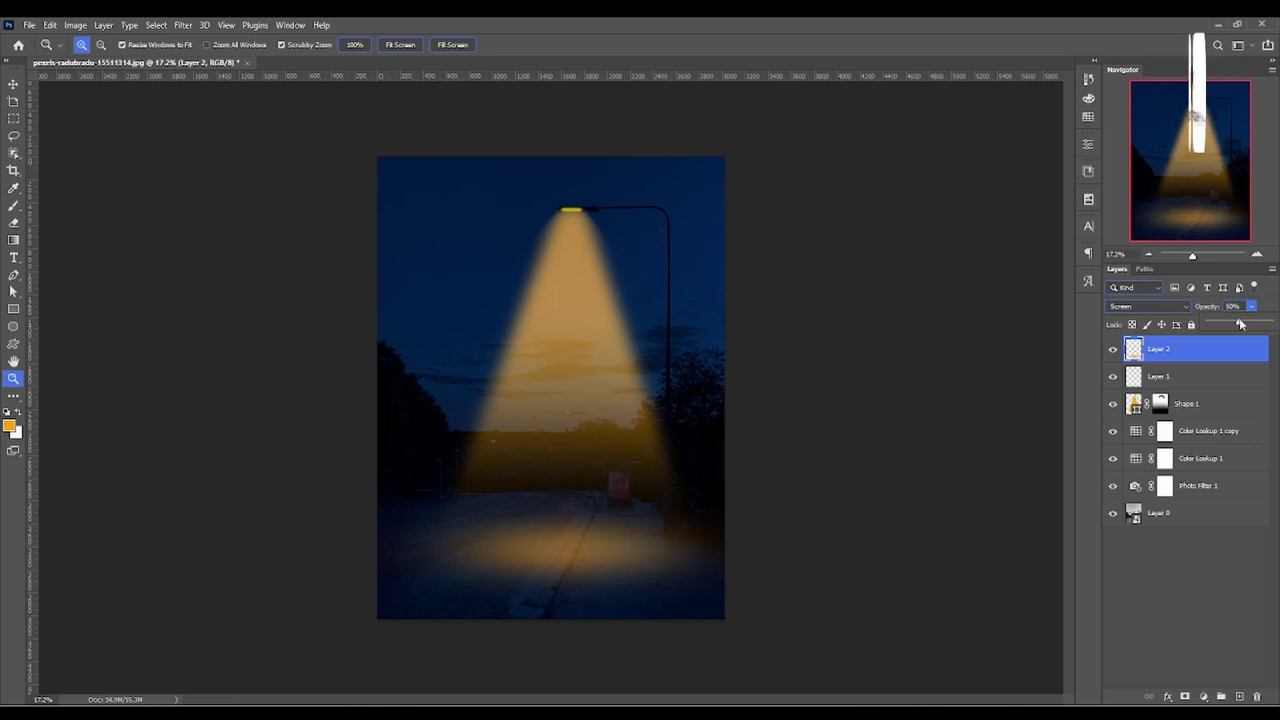
left_click(1207, 406)
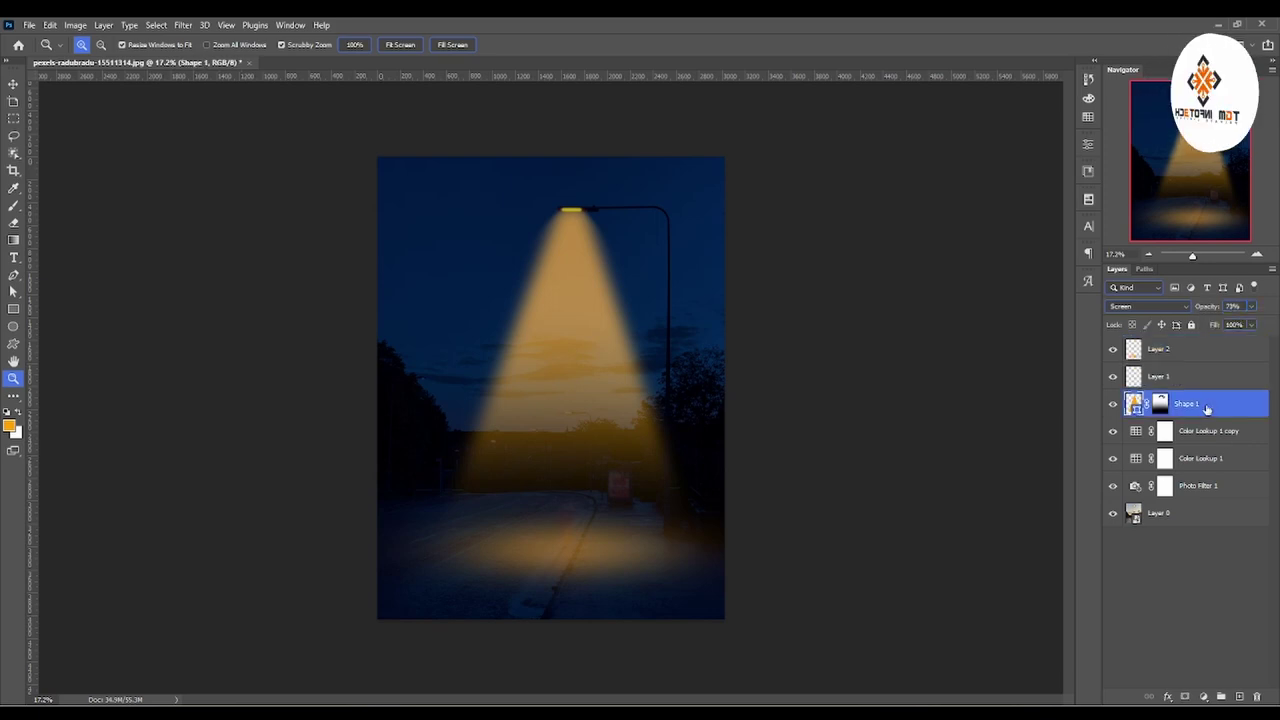
Zoom in on the bus-stop poster, target the Color Lookup 1 copy mask, and choose rectangular selection
scroll(583, 444, "up", 1)
scroll(680, 420, "up", 1)
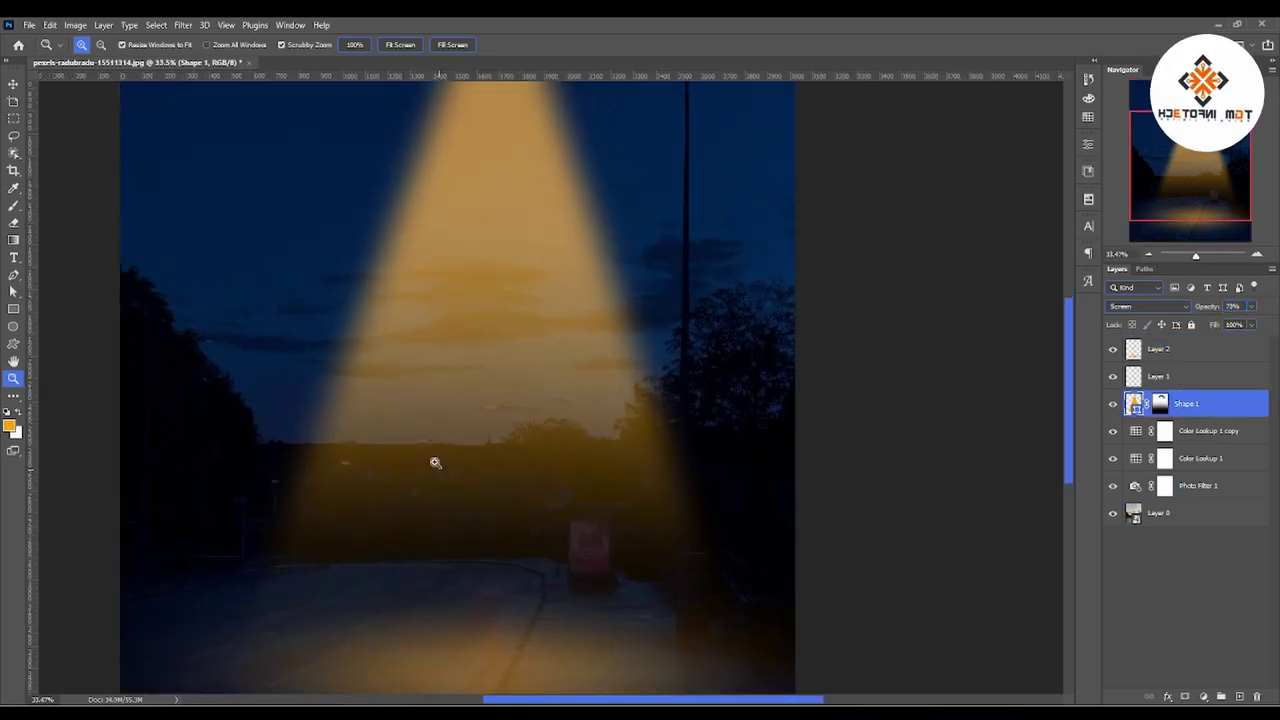
scroll(477, 420, "up", 1)
scroll(699, 552, "up", 1)
scroll(626, 600, "up", 2)
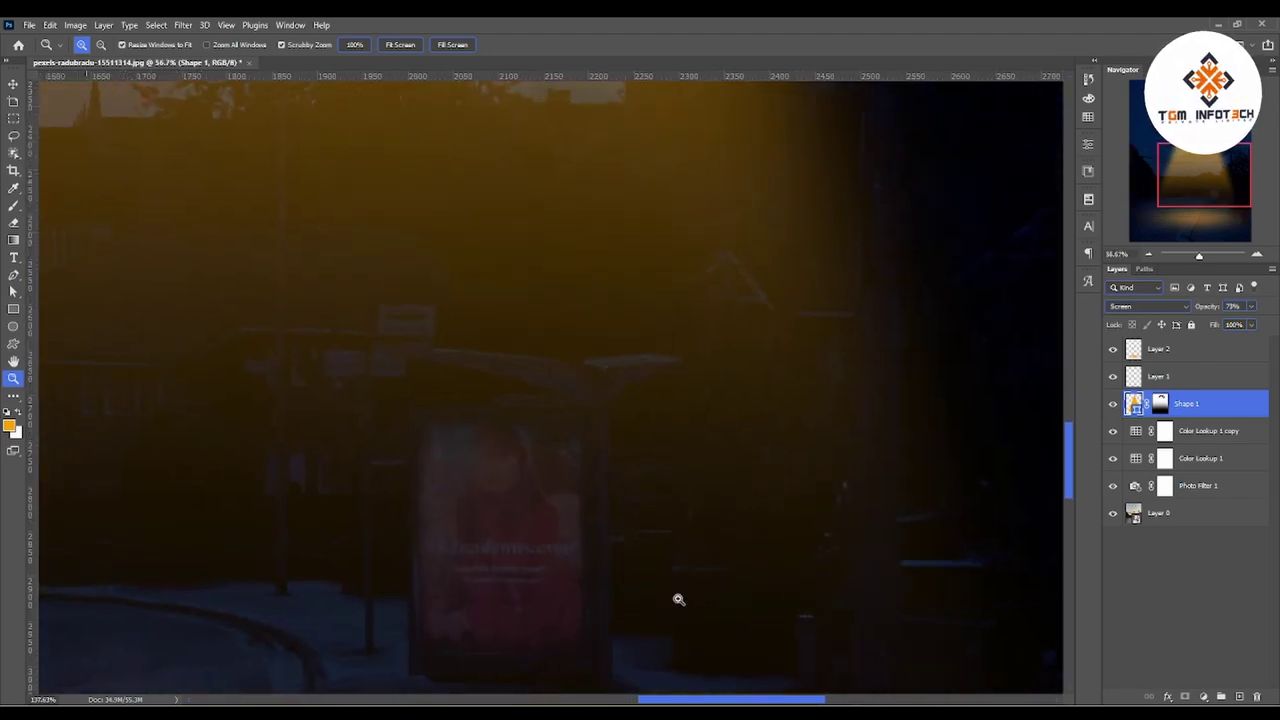
scroll(677, 600, "up", 2)
scroll(610, 525, "down", 1)
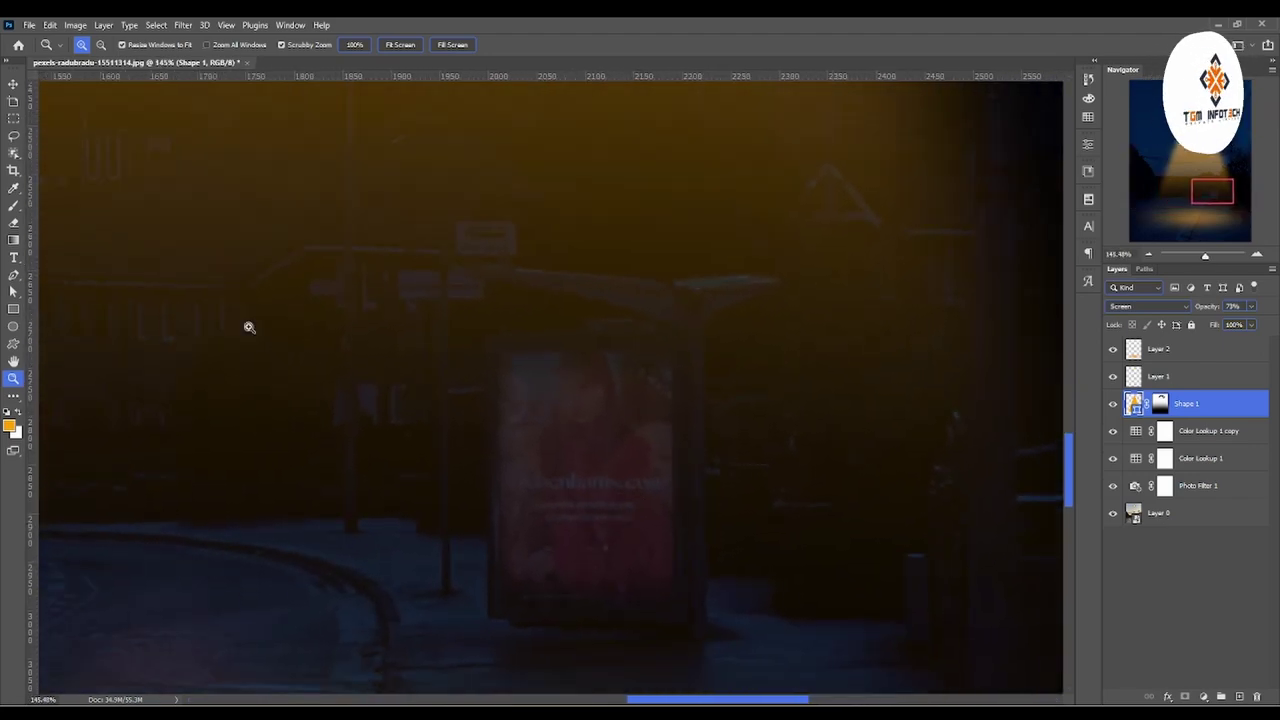
left_click(1168, 437)
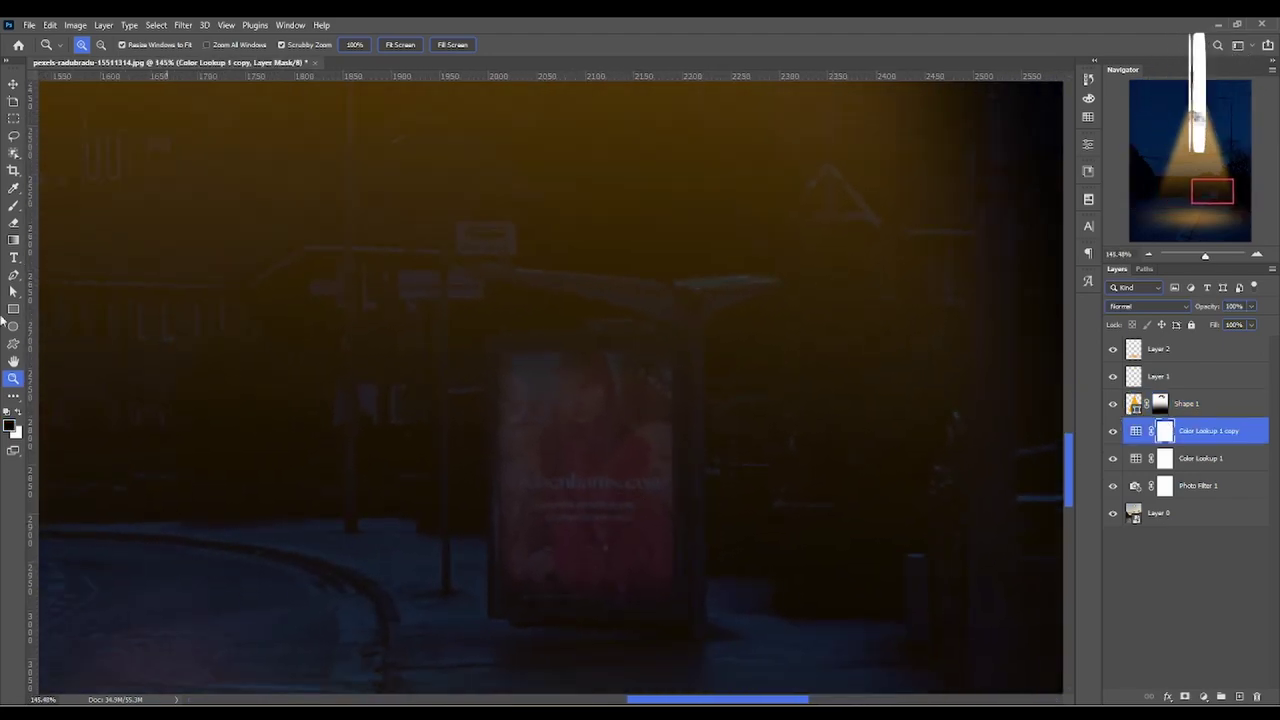
key("m")
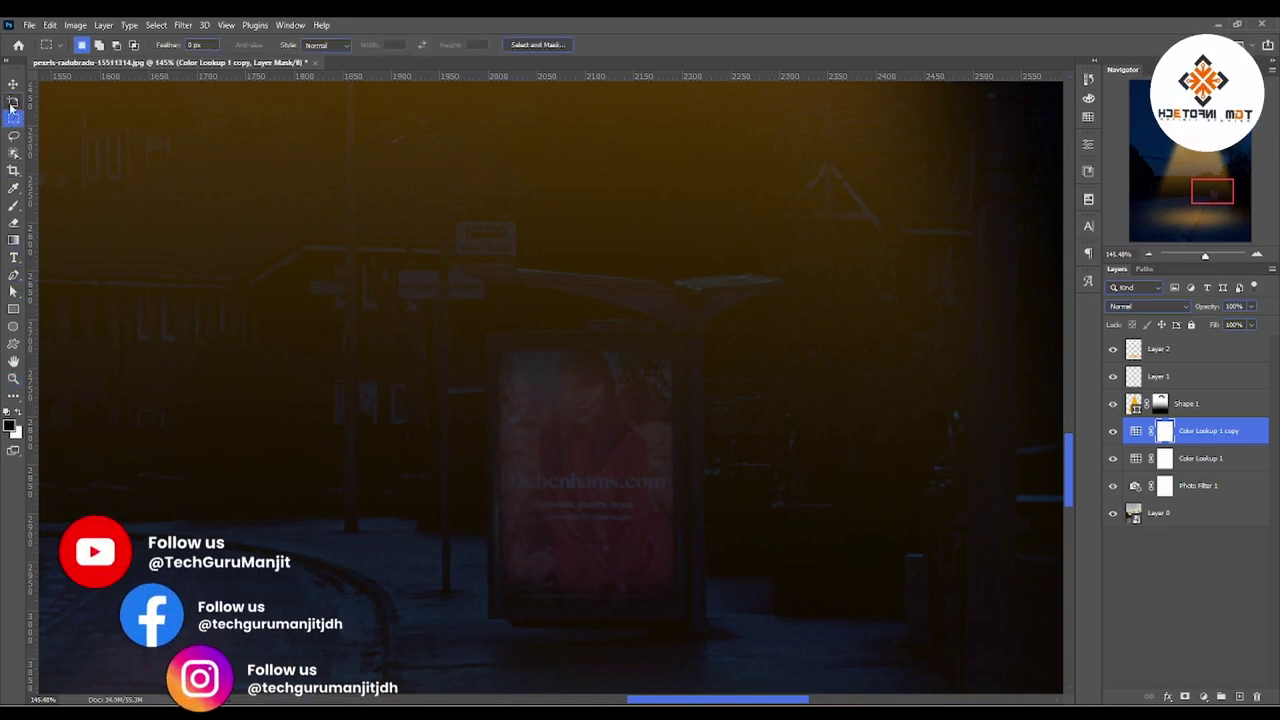
Trace the poster's four corners with the Pen and convert the outline to a selection
left_click(14, 275)
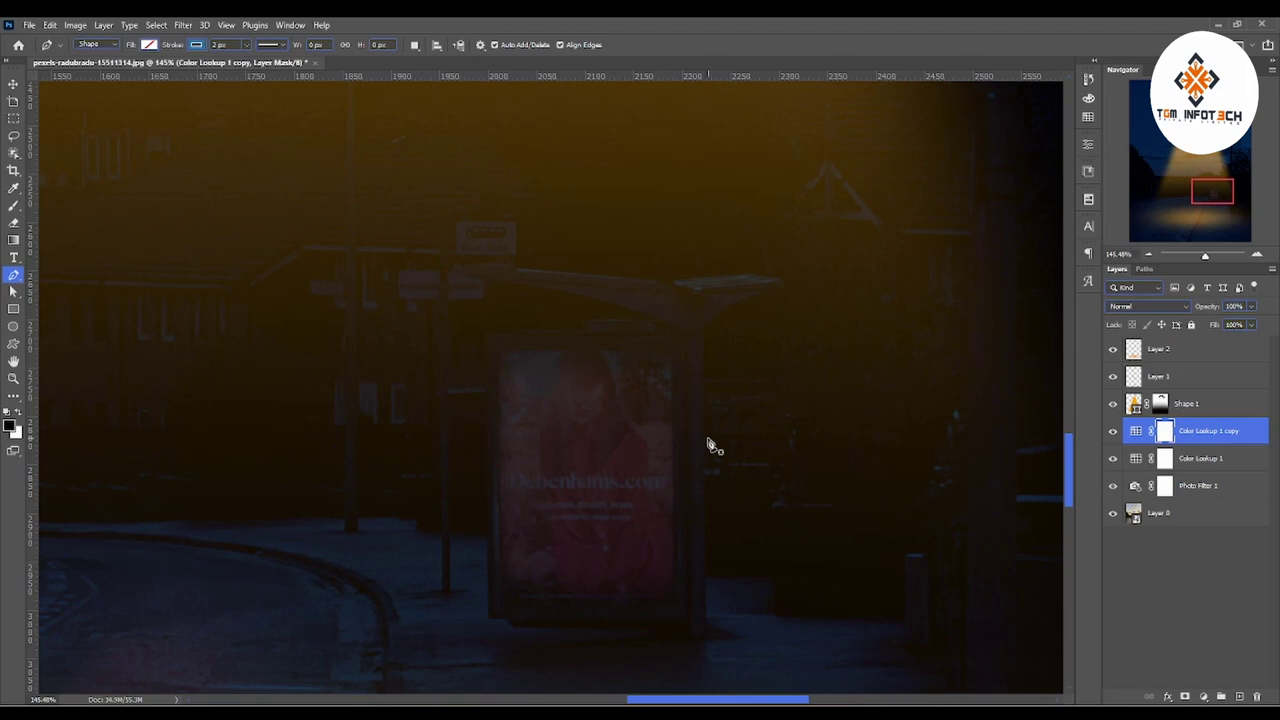
left_click(496, 352)
left_click(673, 353)
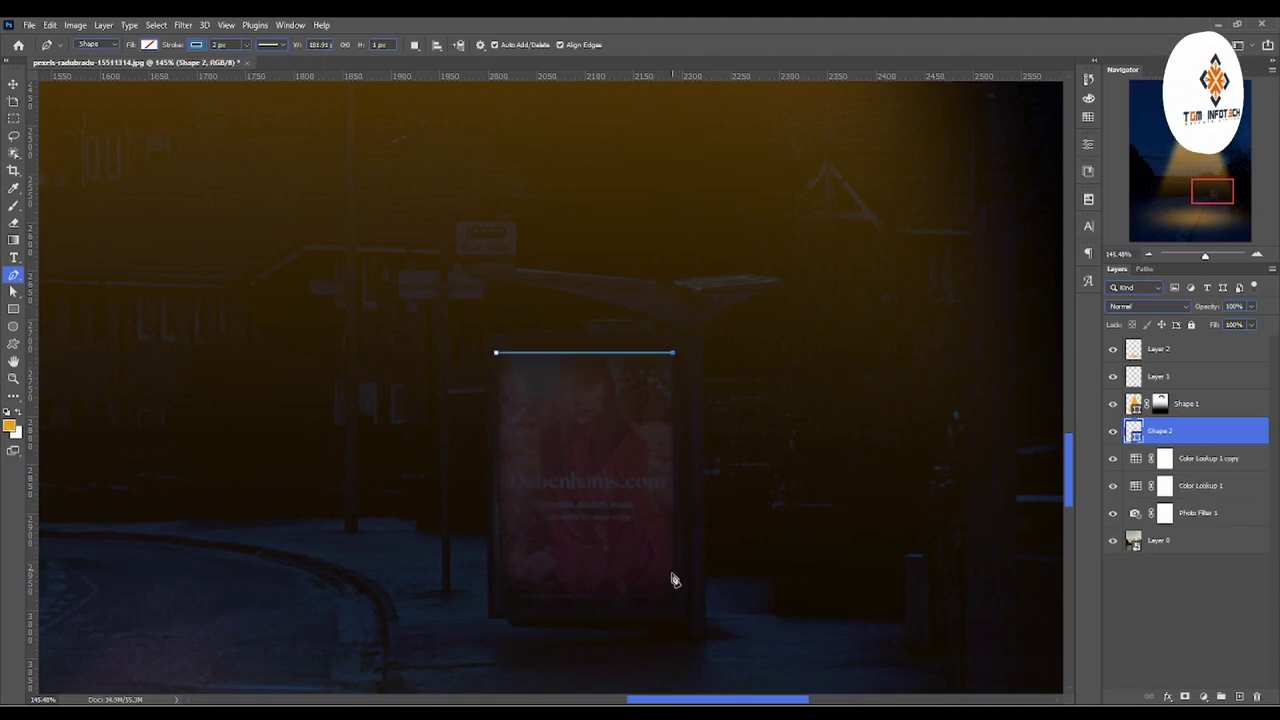
left_click(672, 599)
left_click(508, 592)
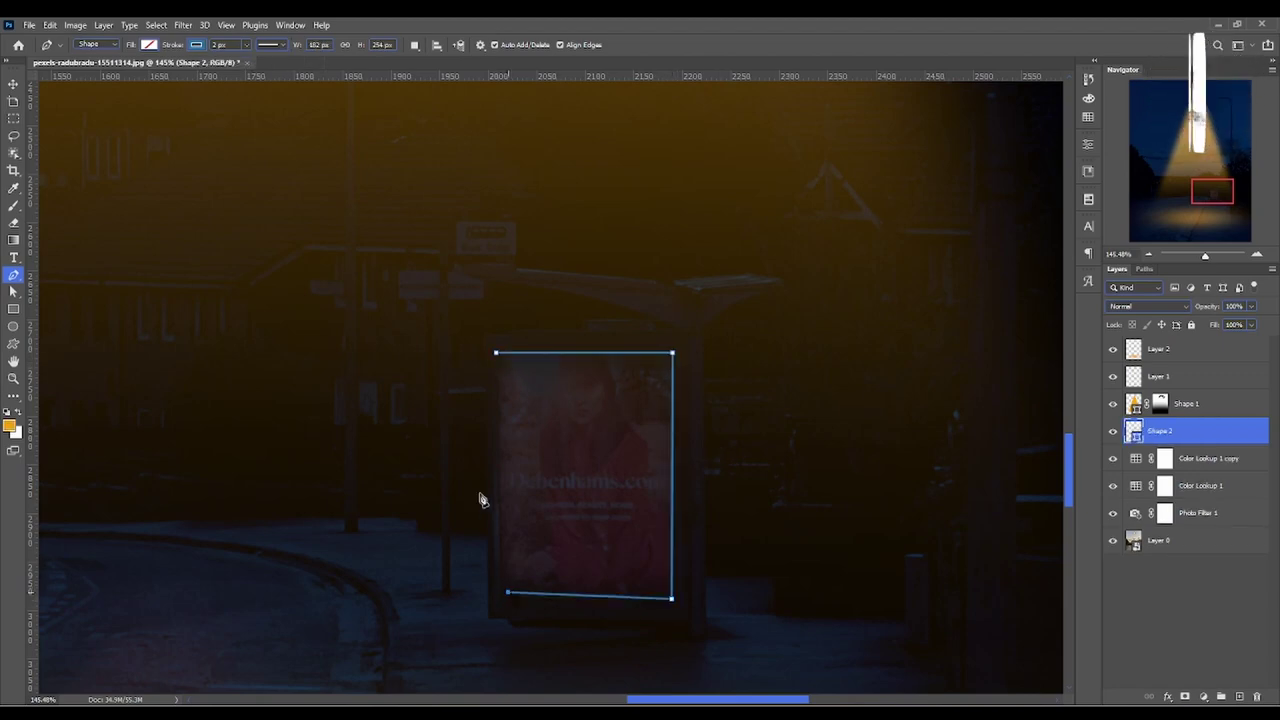
left_click(495, 353)
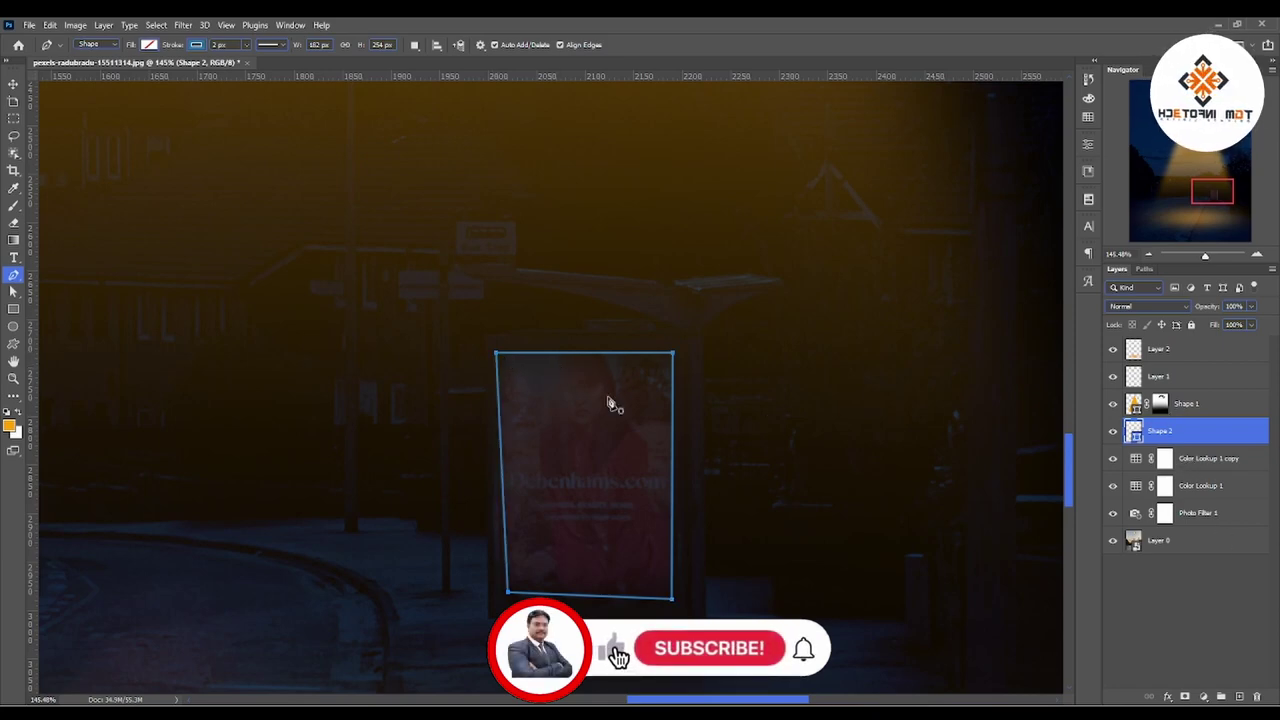
key("ctrl+Return")
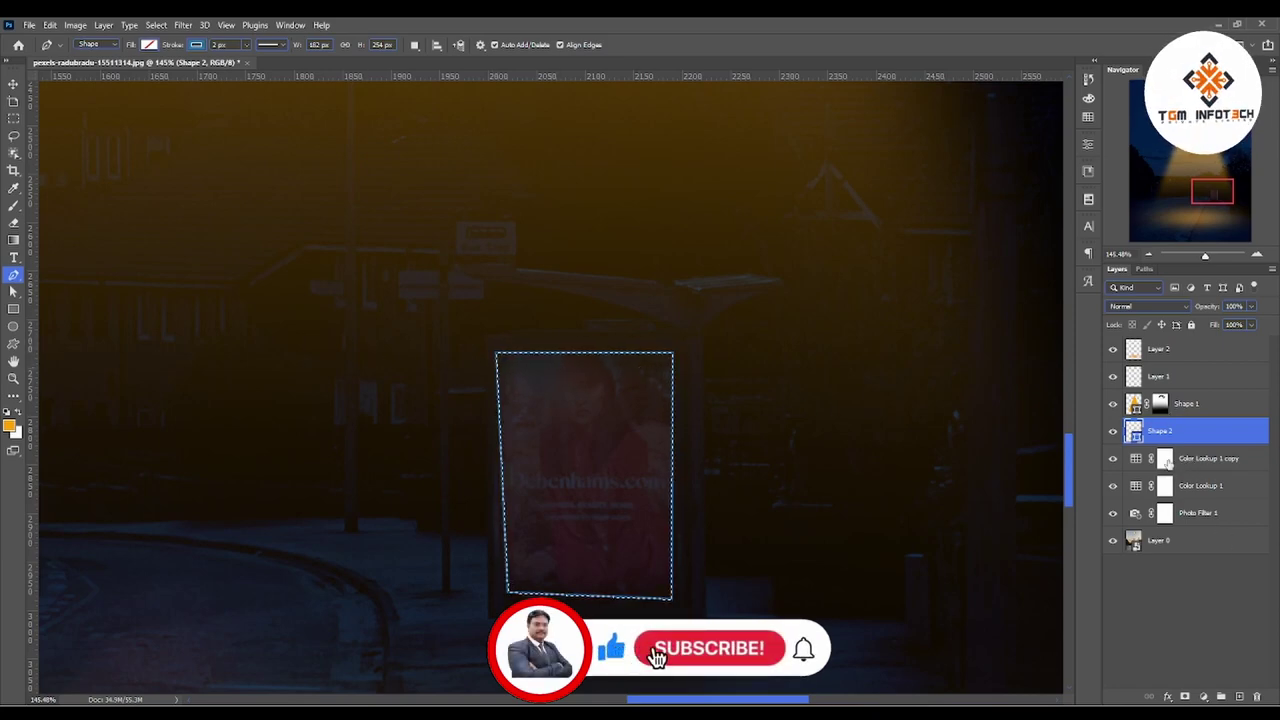
Fill the poster selection with black on both Color Lookup masks, then deselect
left_click(1165, 458)
left_click(1113, 430)
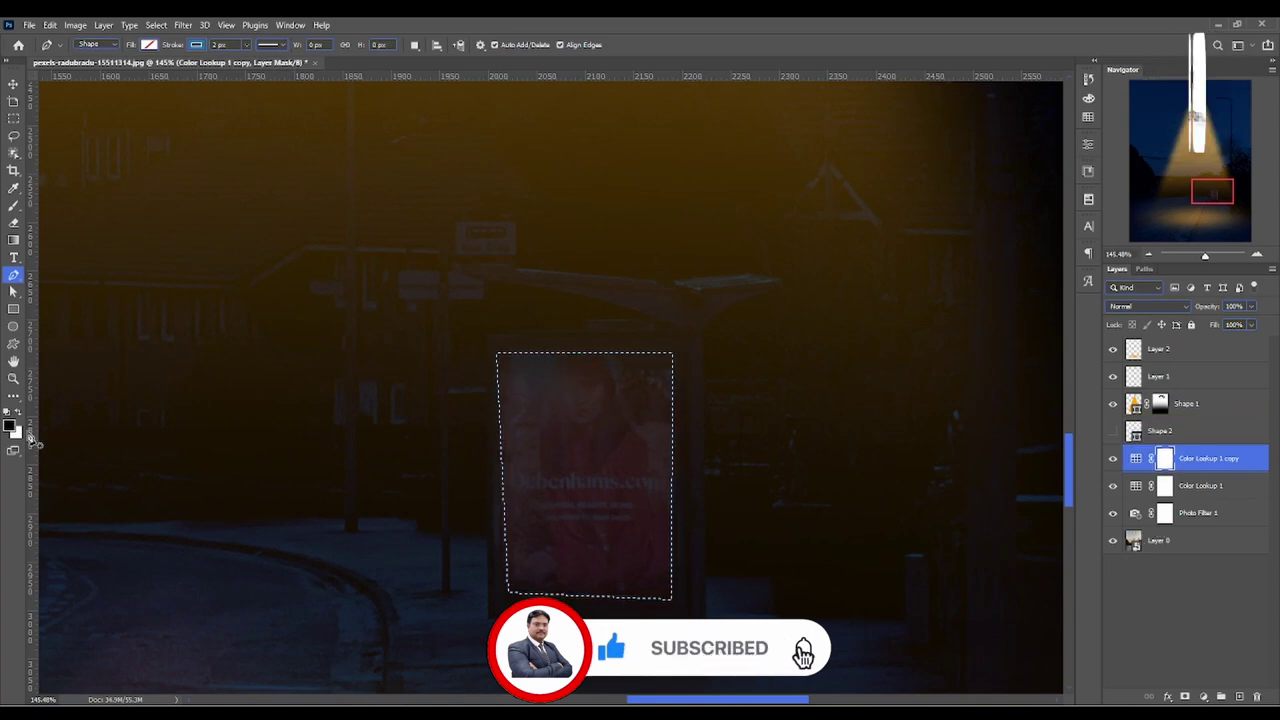
key("alt+BackSpace")
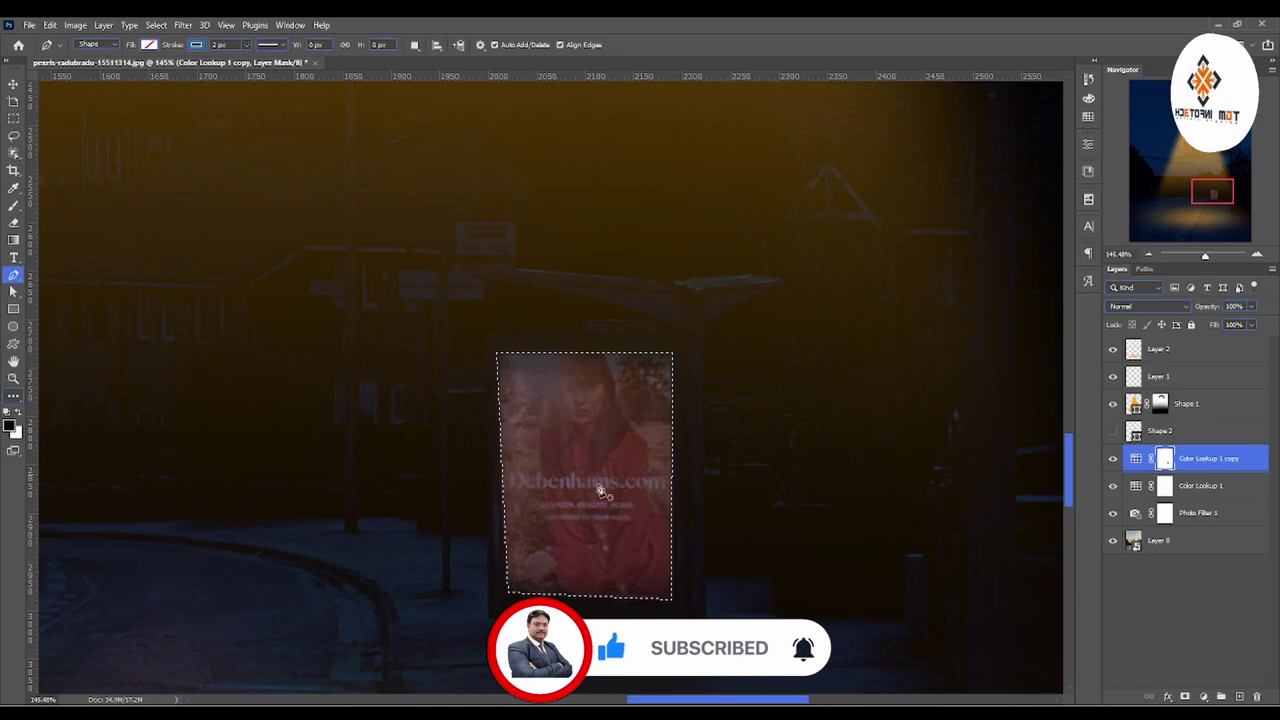
left_click(1165, 486)
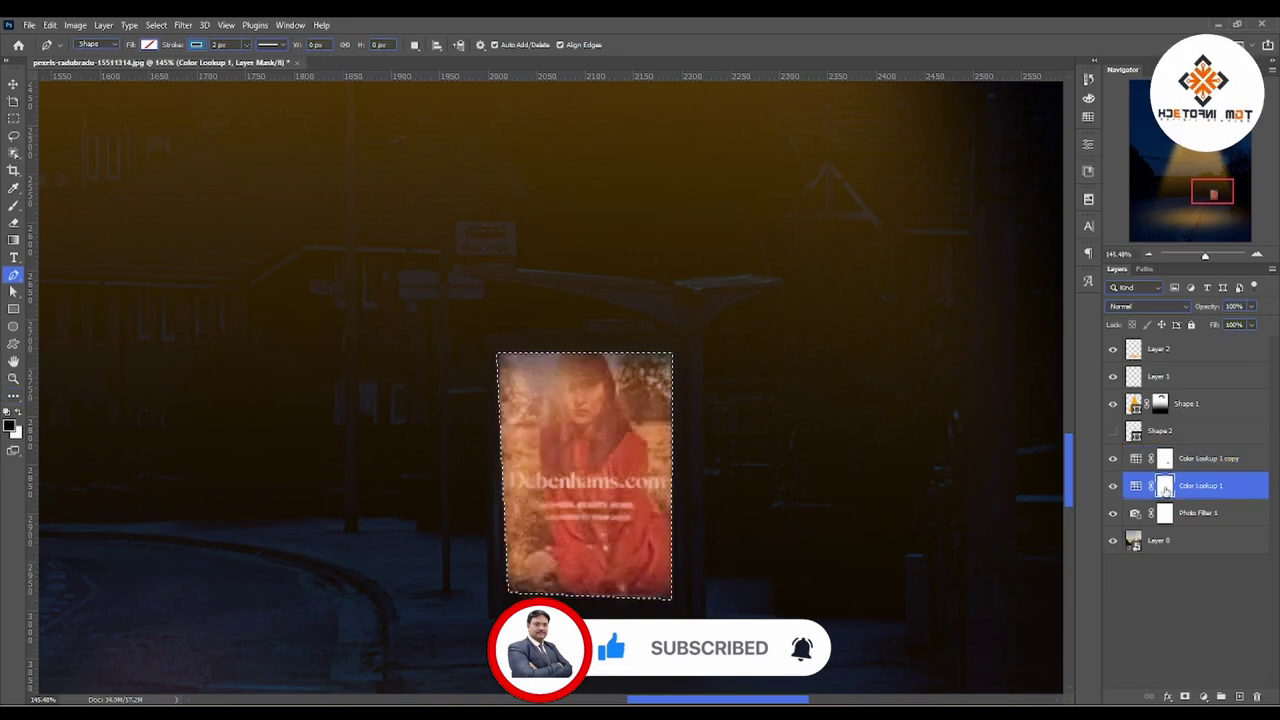
key("alt+BackSpace")
key("ctrl+d")
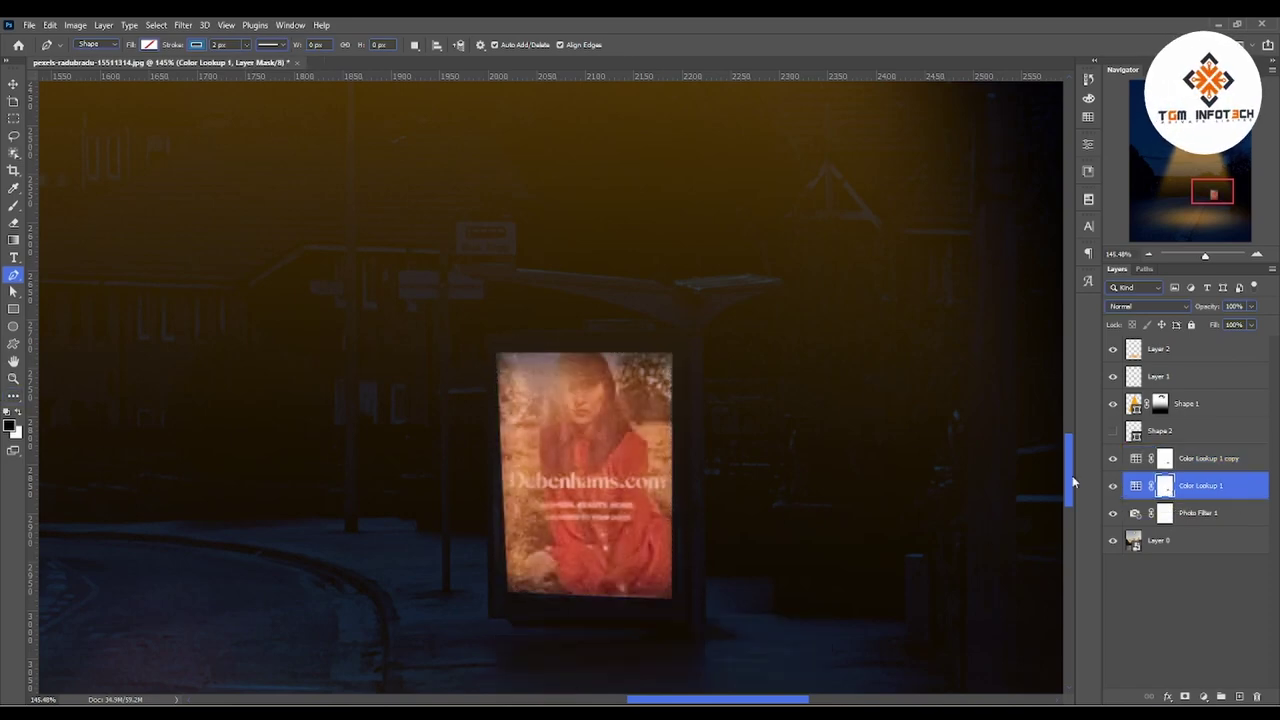
Feather the poster cut-out on both Color Lookup masks, the copy to 3.7 px
left_click(1090, 144)
mouse_move(889, 264)
left_mouse_down()
mouse_move(950, 266)
mouse_move(935, 265)
left_mouse_up()
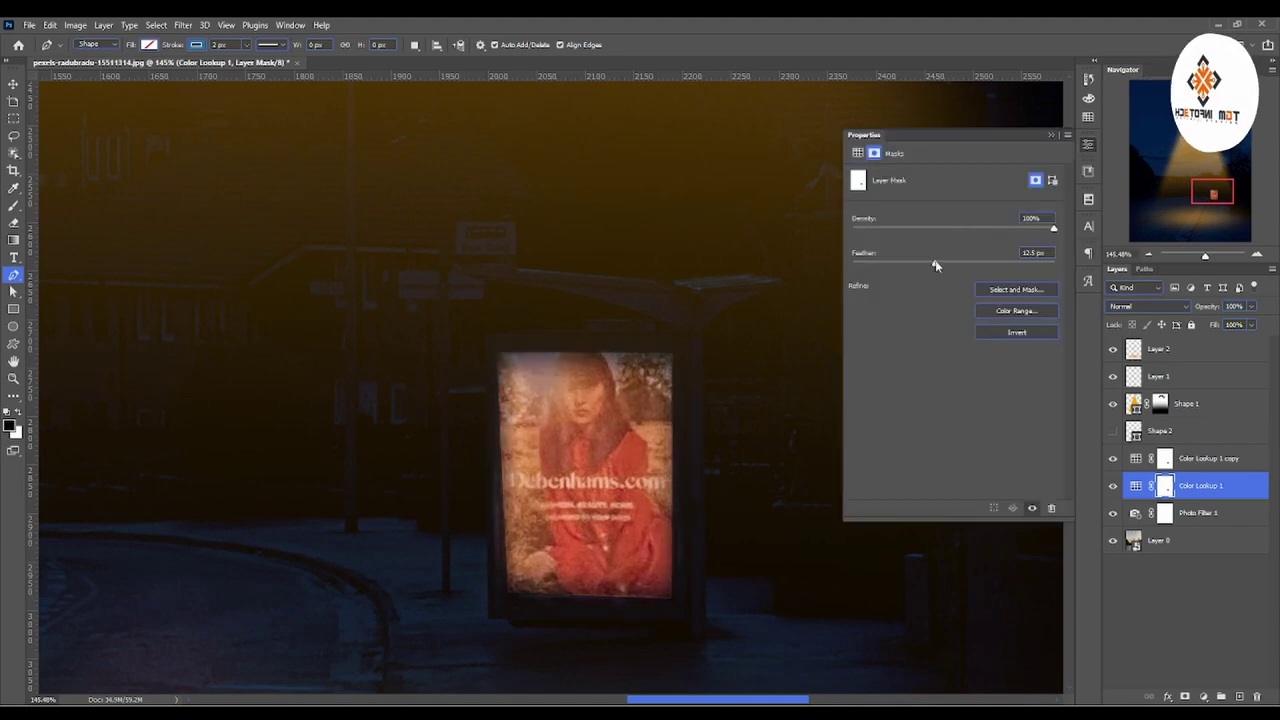
left_click(1165, 459)
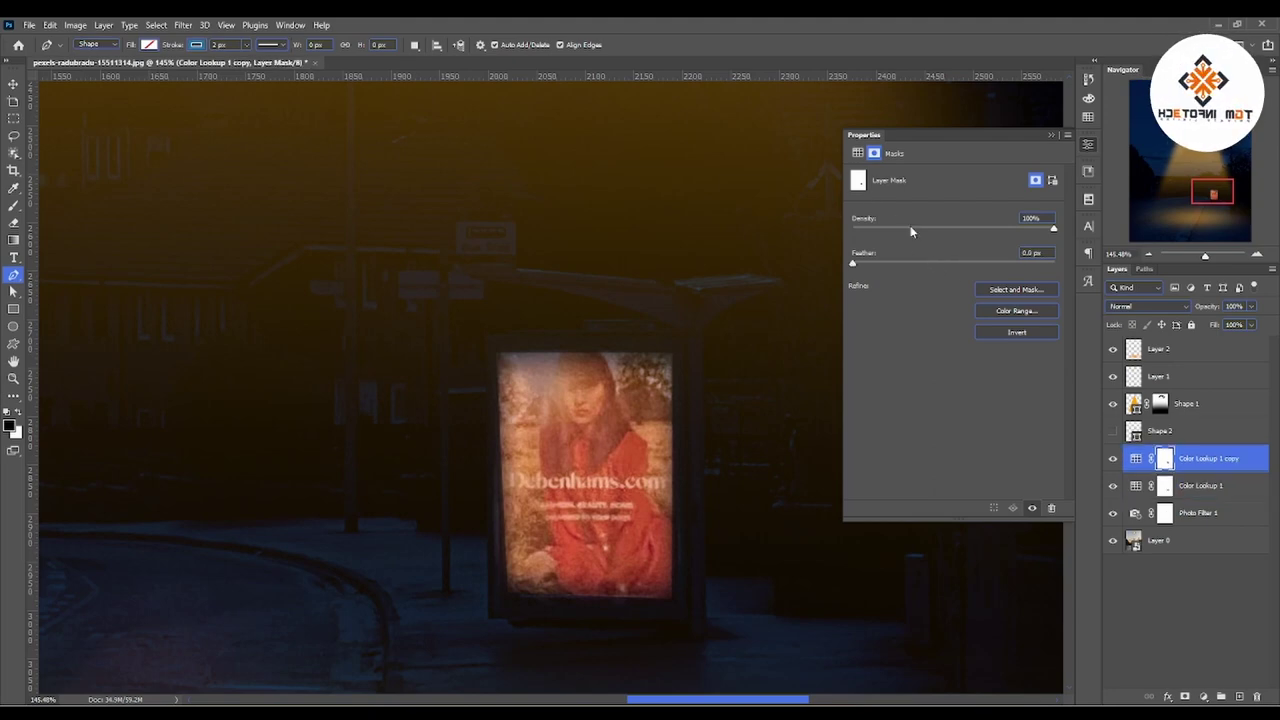
left_click_drag(886, 261, 892, 261)
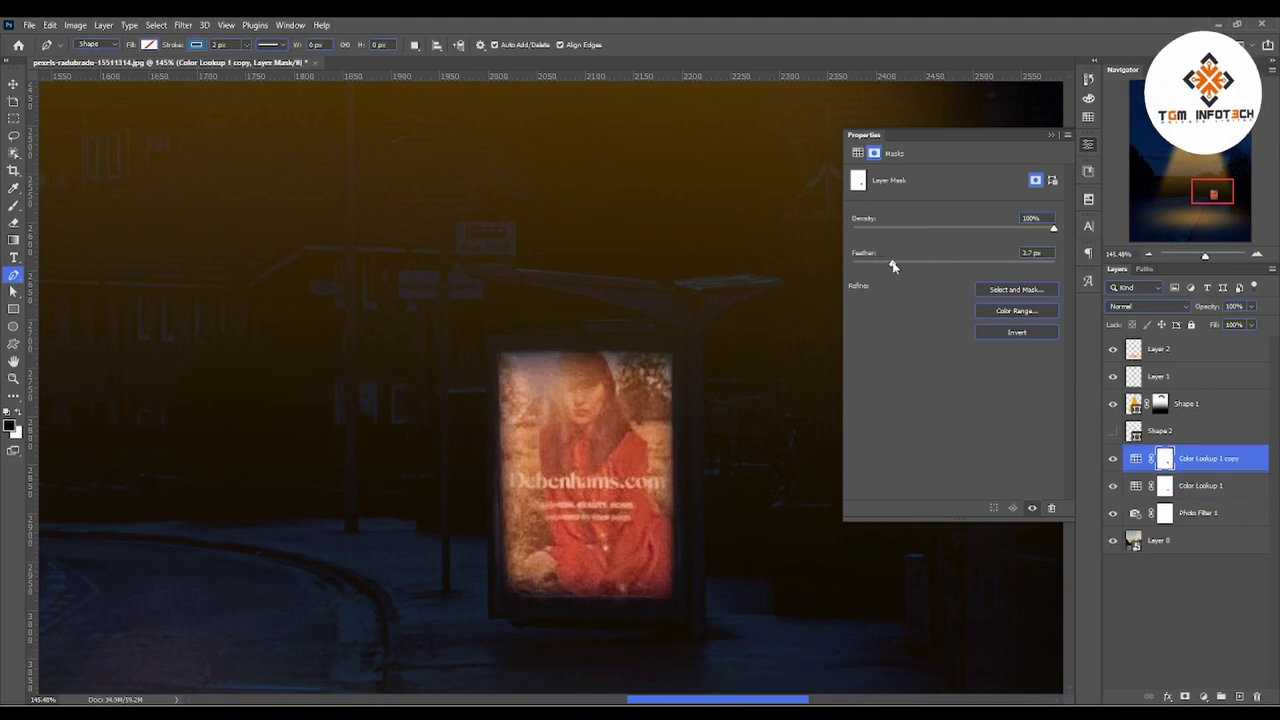
Re-zoom onto the bus stop, choose the Brush, and select the Shape 2 layer
left_click_drag(646, 487, 571, 574)
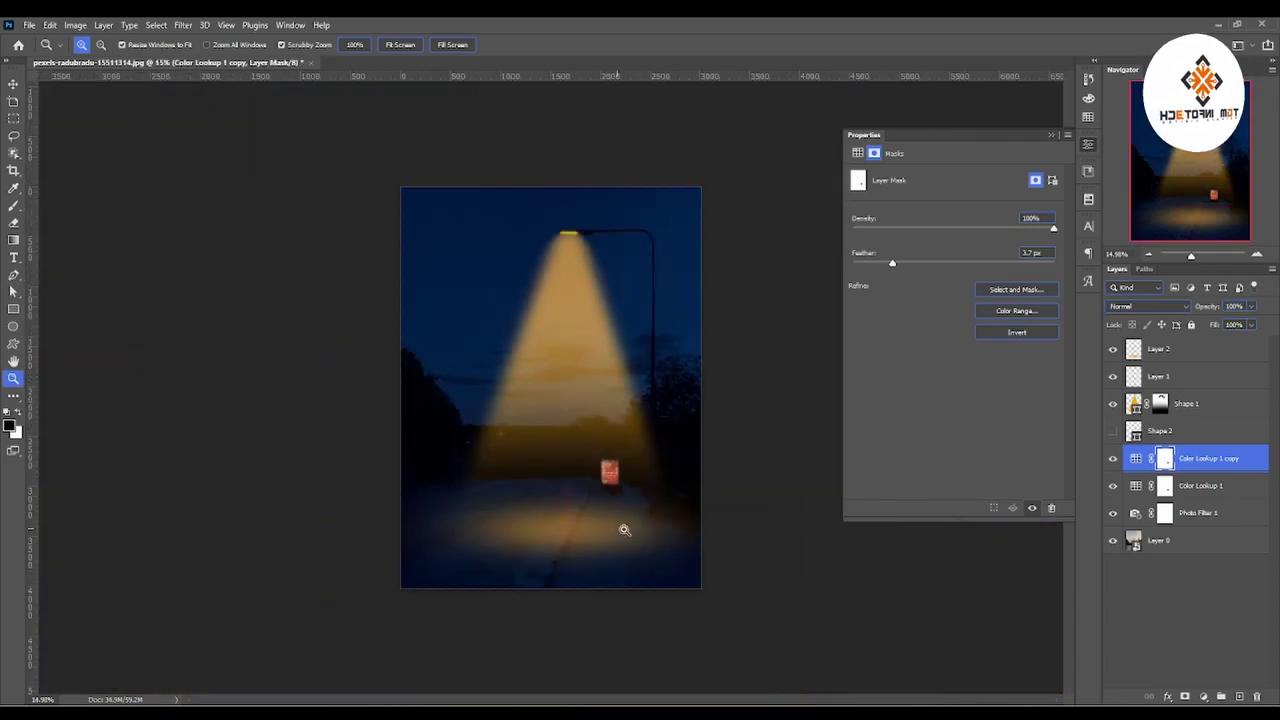
mouse_move(624, 529)
left_mouse_down()
mouse_move(500, 520)
mouse_move(602, 478)
left_mouse_up()
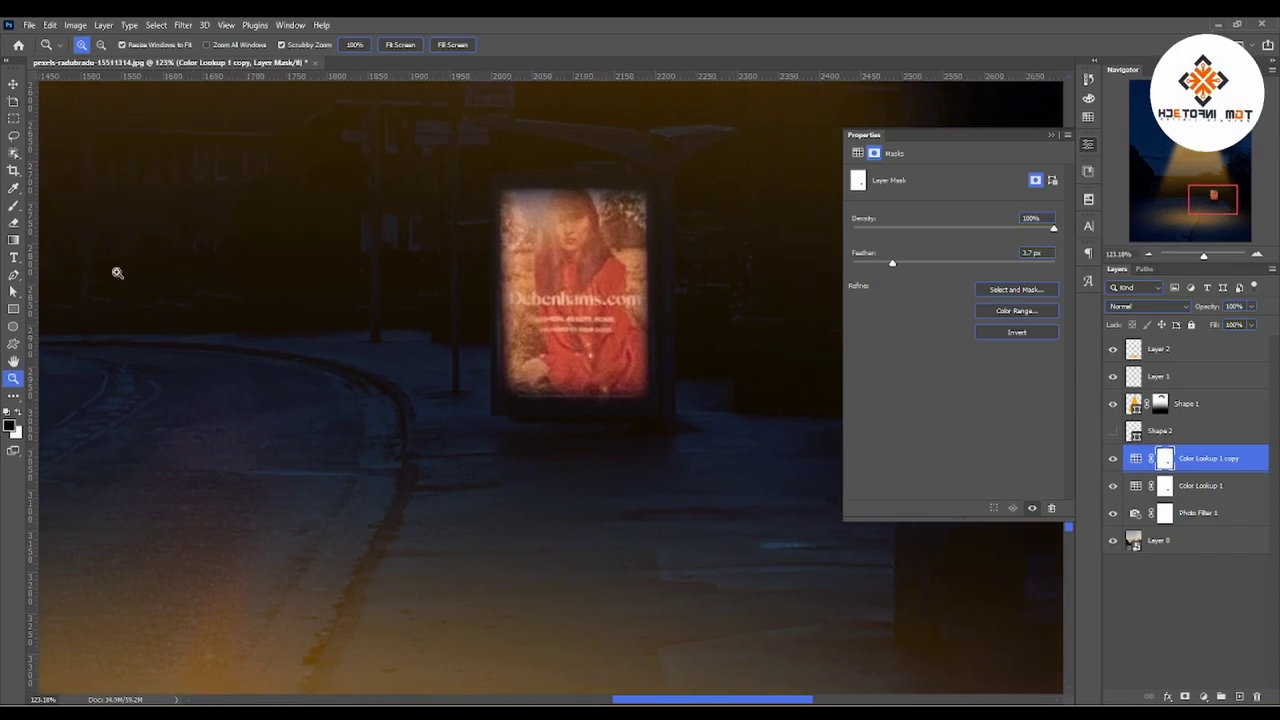
left_click(13, 207)
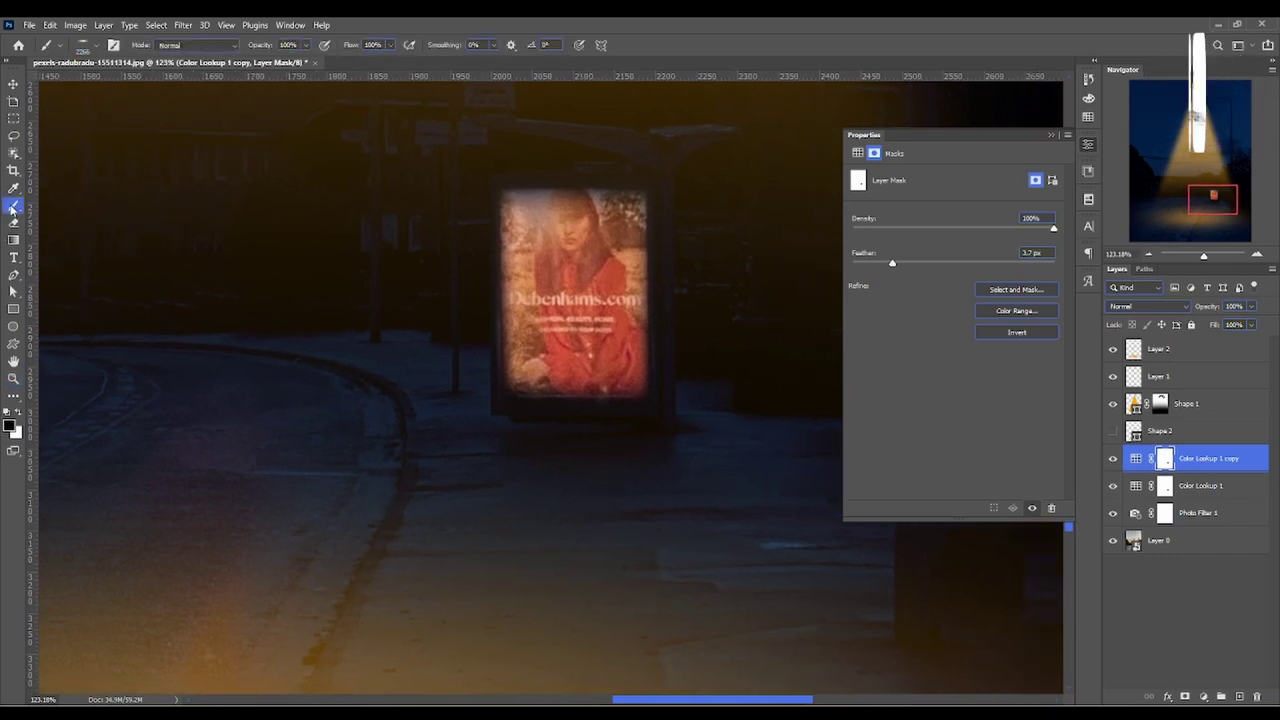
left_click(1190, 436)
Add Layer 3 and shape a large, flattened elliptical soft brush
left_click(1239, 696)
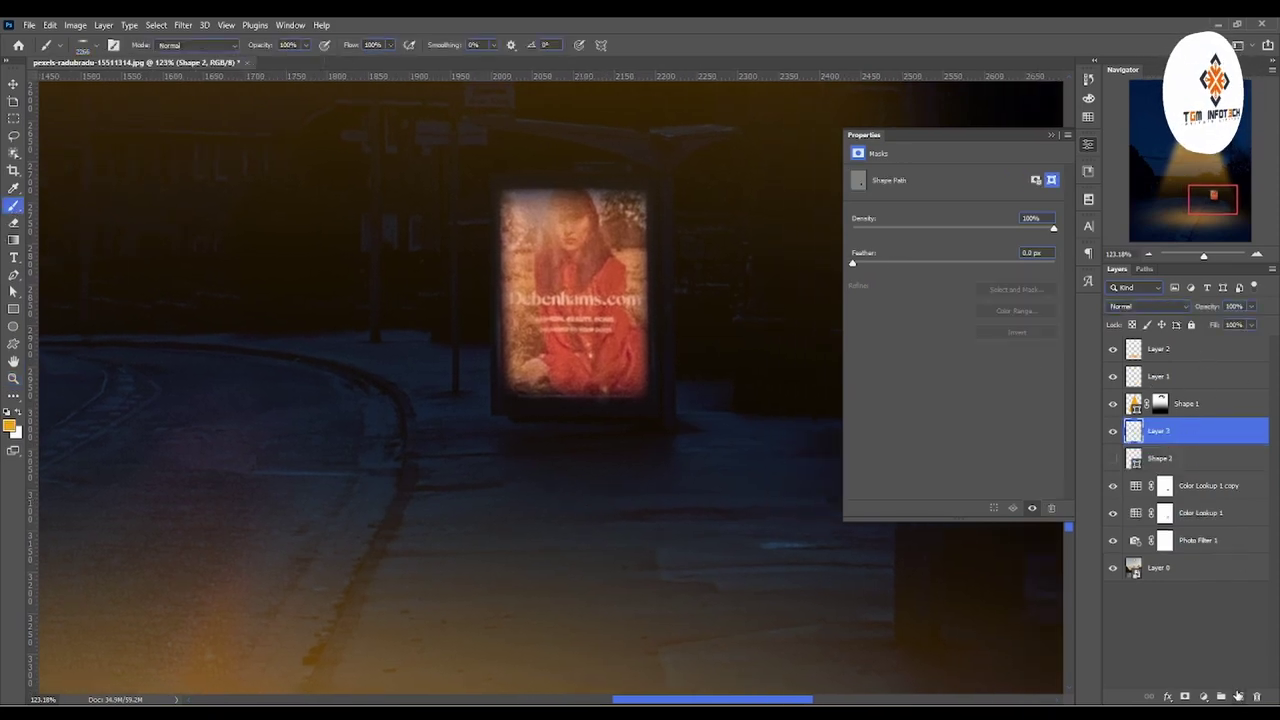
left_click_drag(577, 441, 403, 451)
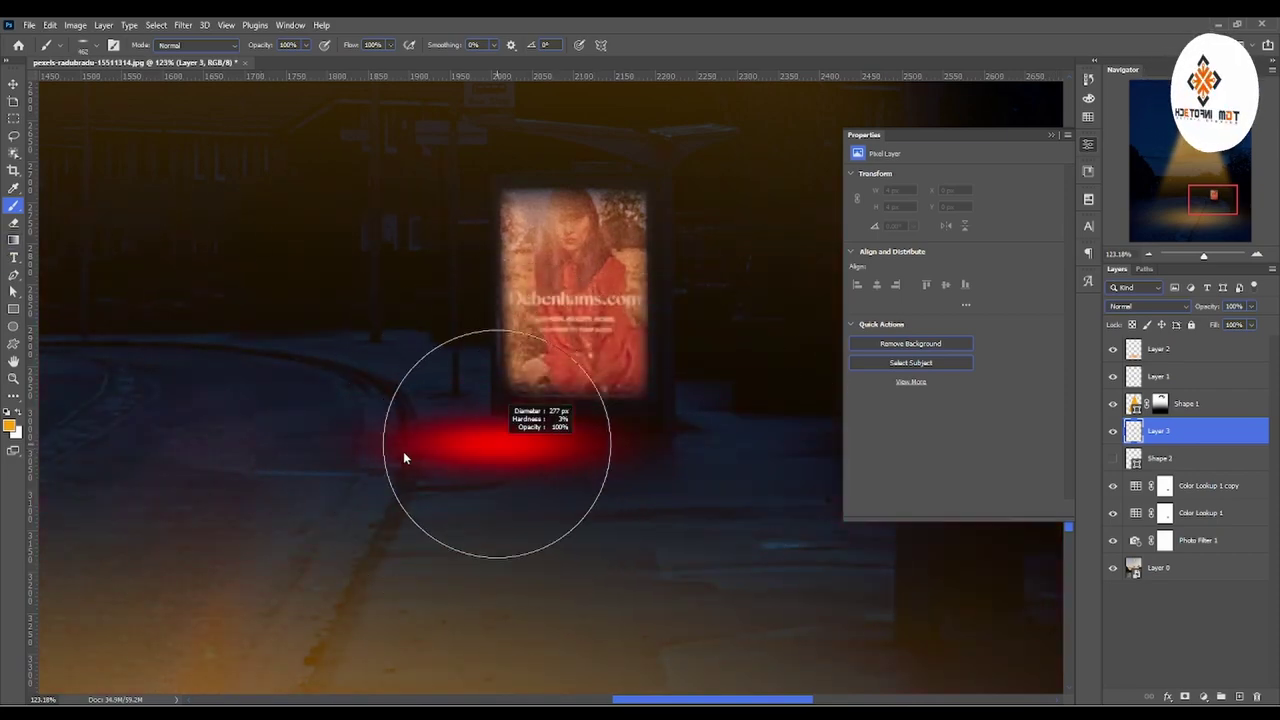
left_click_drag(622, 468, 606, 480)
right_click(607, 477)
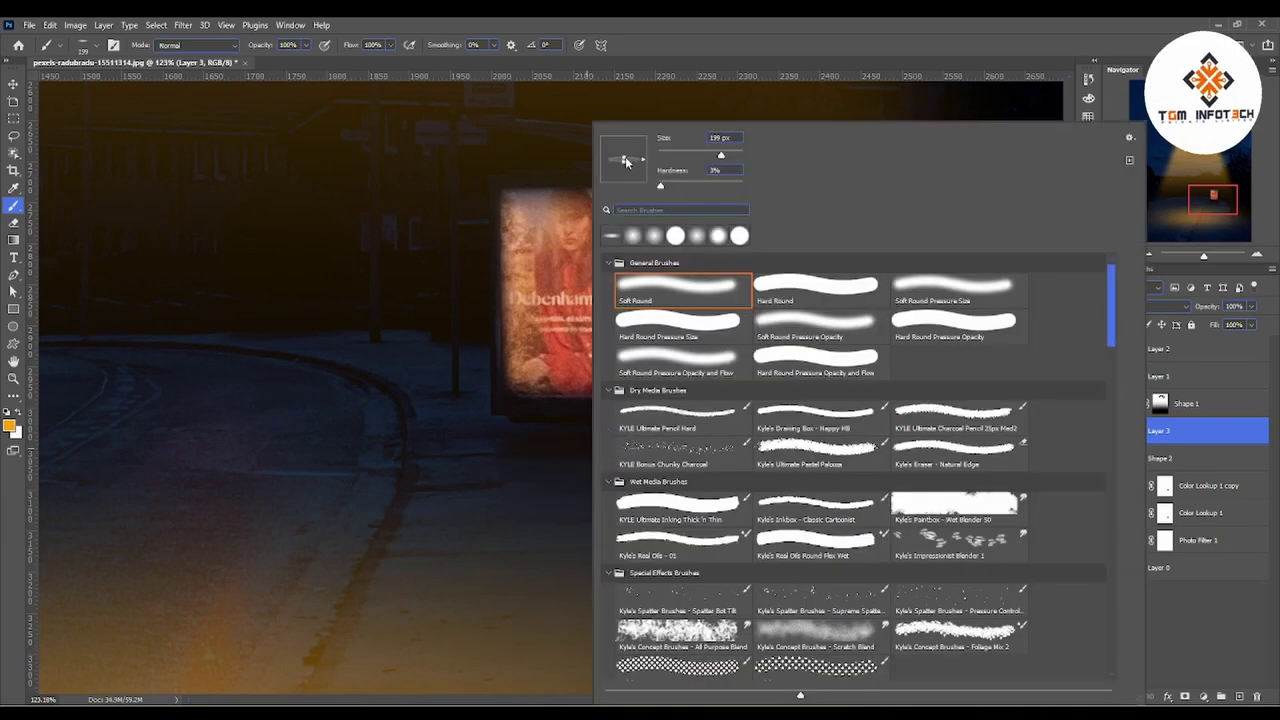
left_click_drag(488, 381, 500, 386)
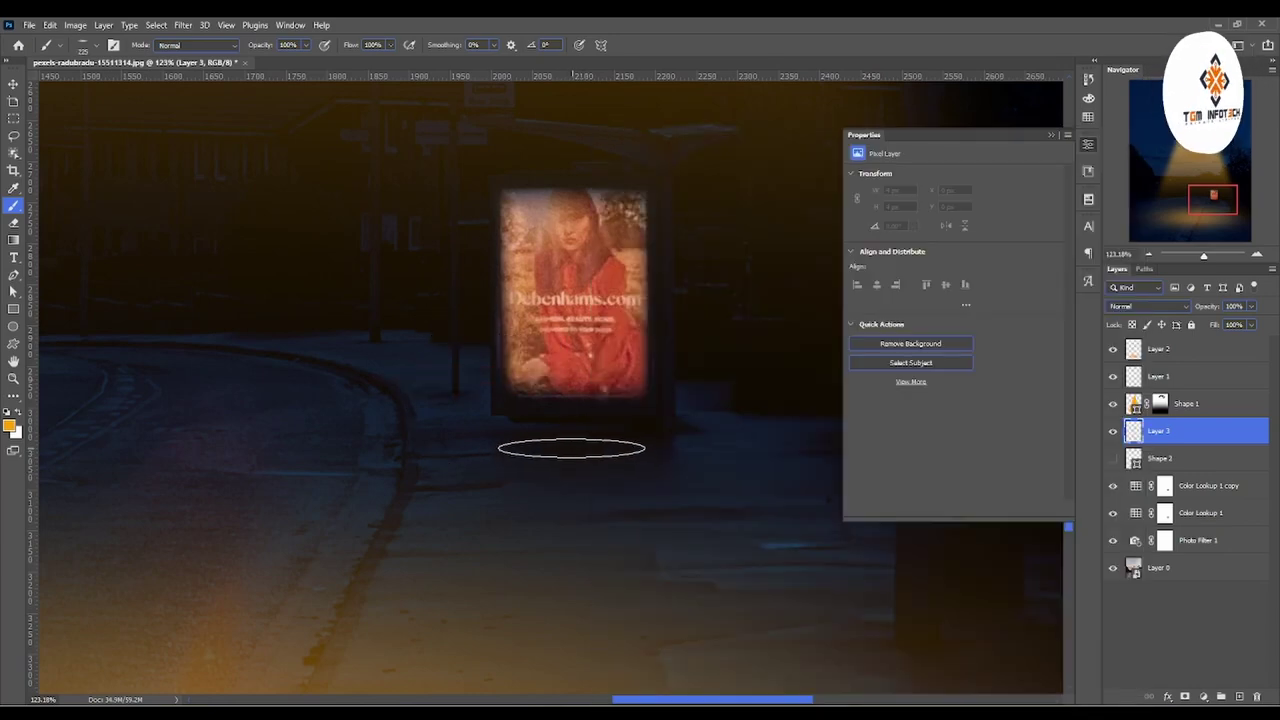
left_click_drag(571, 449, 598, 440)
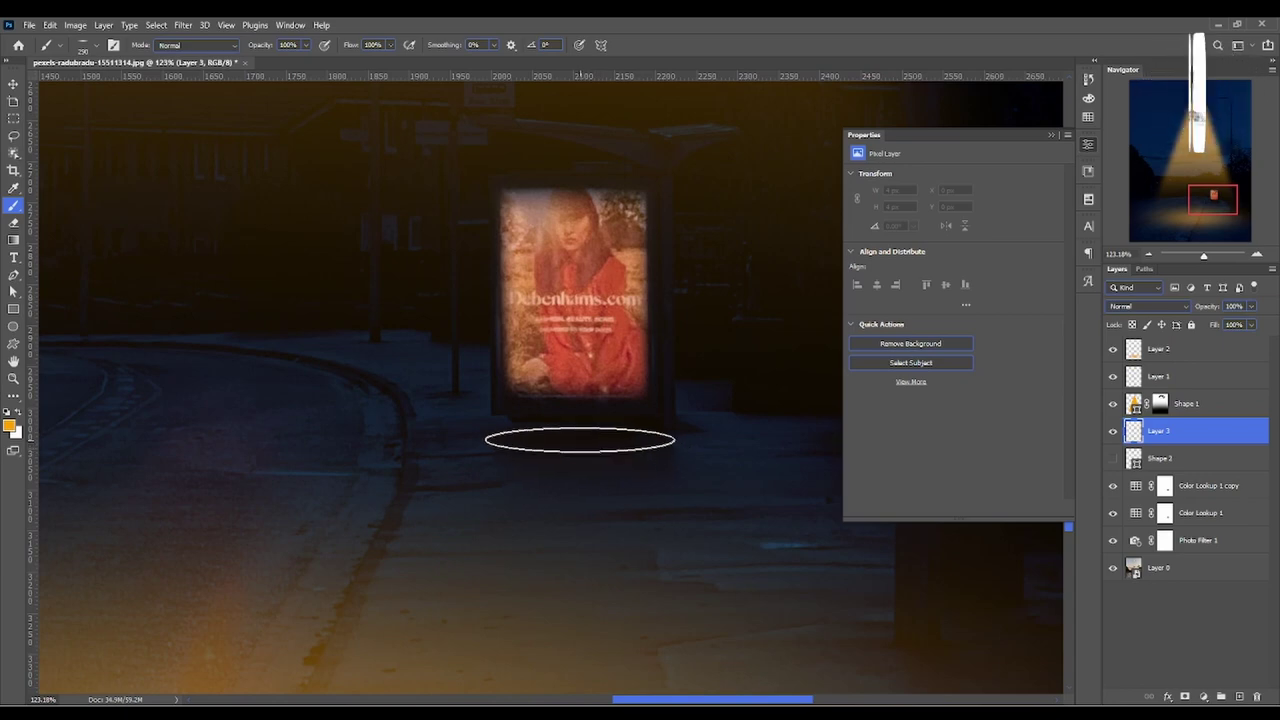
Test-paint the glow beneath the bus stop, try Screen at about 49% opacity, then undo
left_click(580, 440)
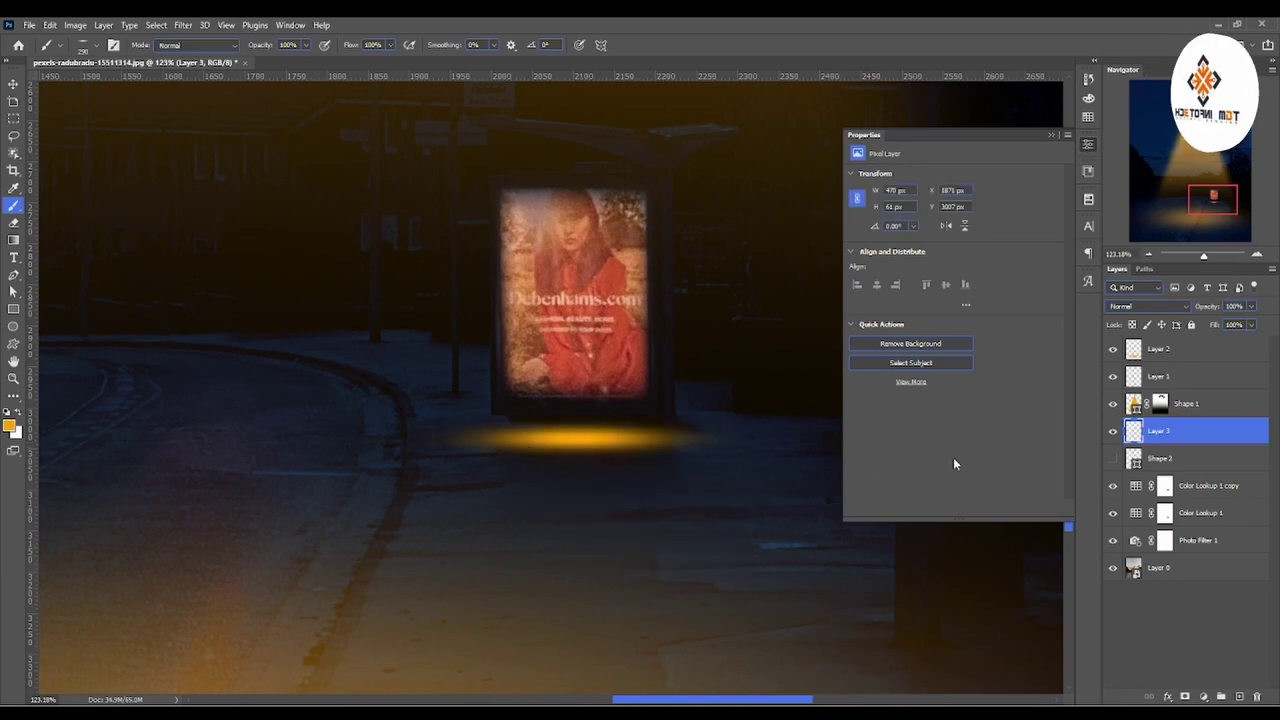
key("ctrl+z")
left_click(581, 452)
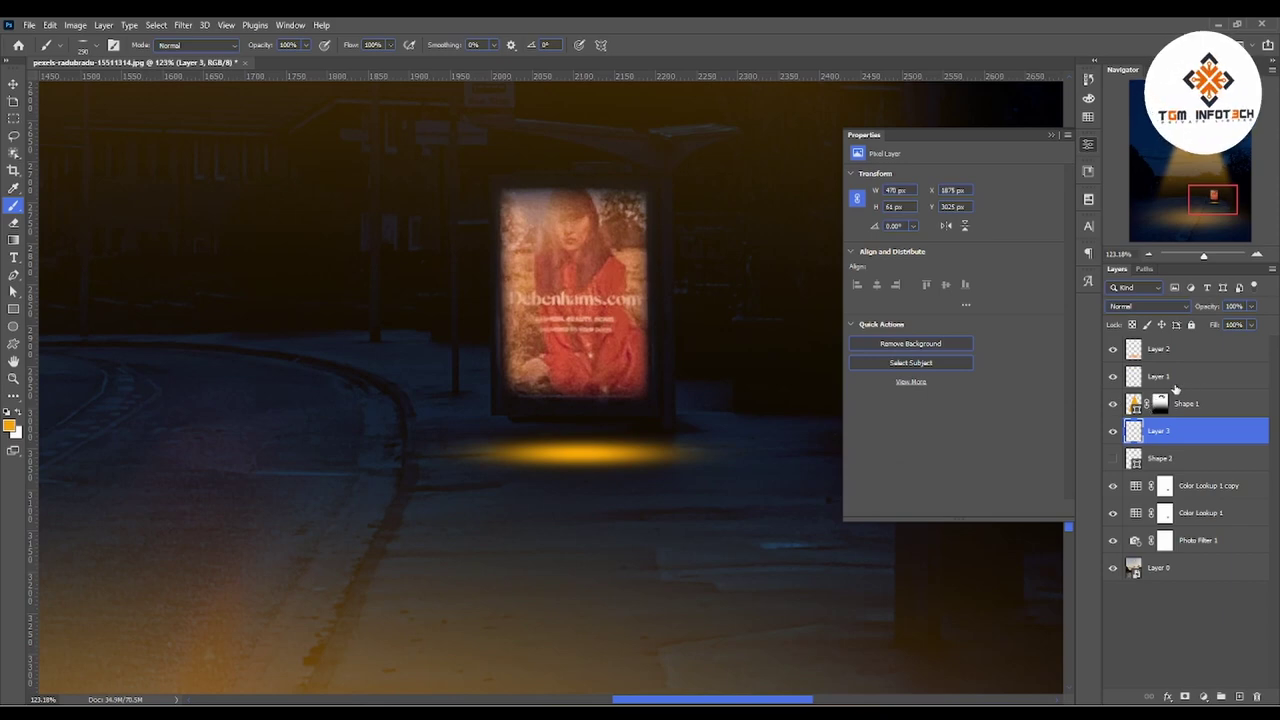
left_click(1148, 306)
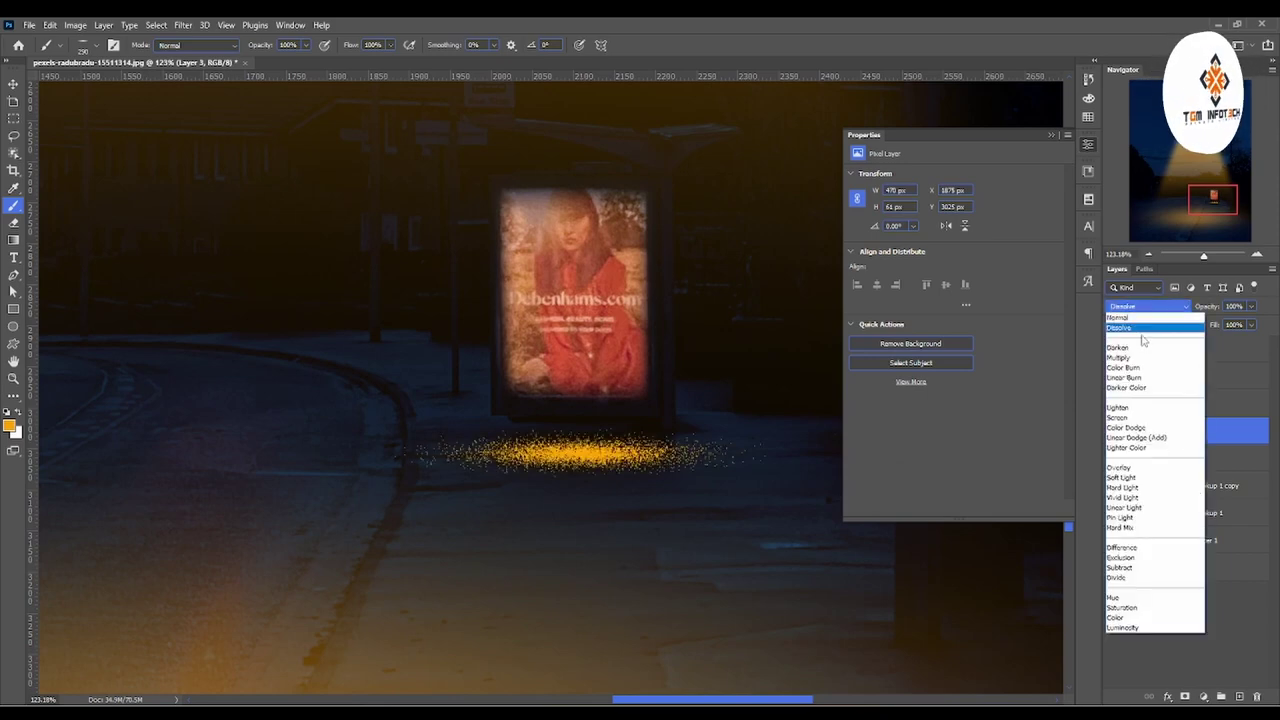
left_click(1125, 417)
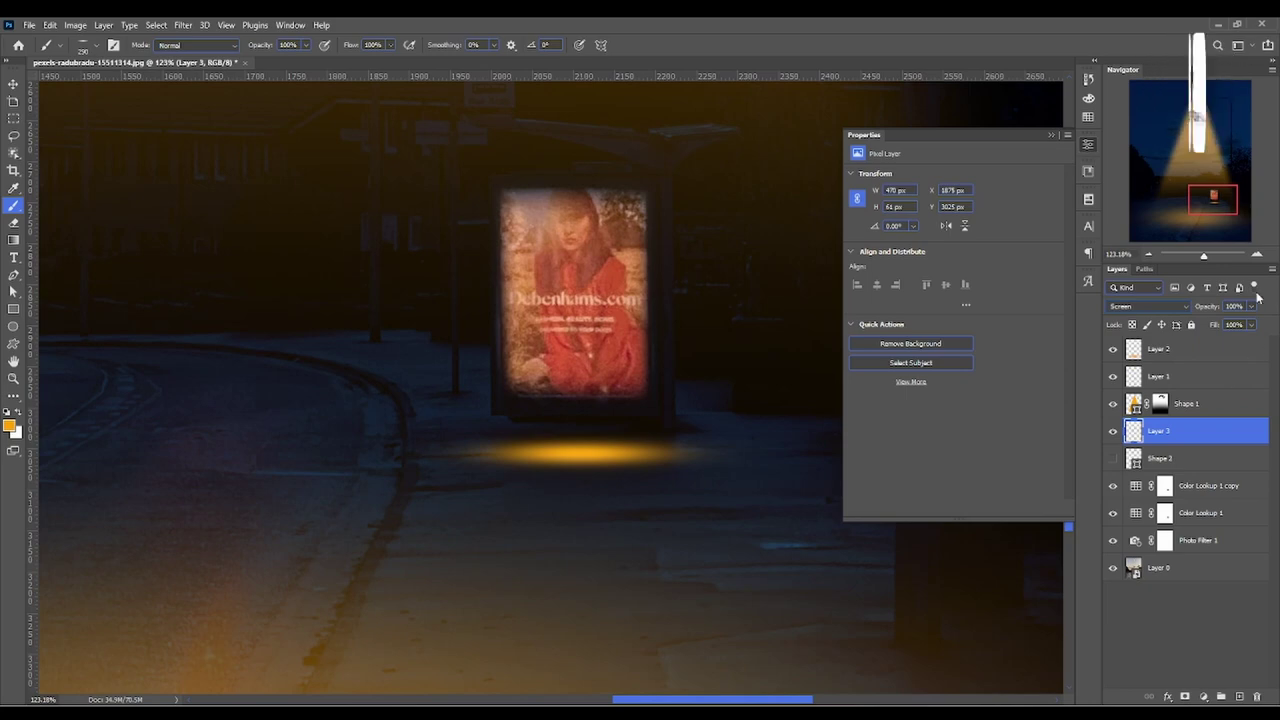
left_click_drag(1247, 321, 1221, 323)
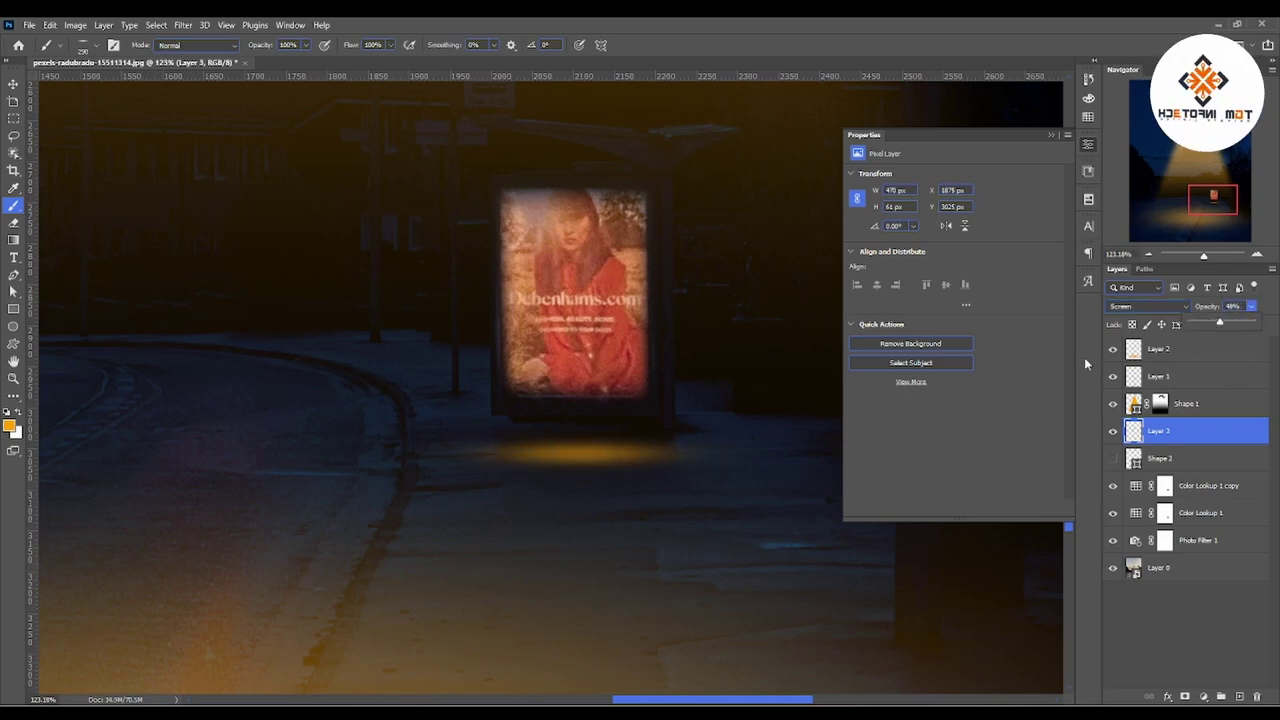
key("ctrl+z")
key("ctrl+z")
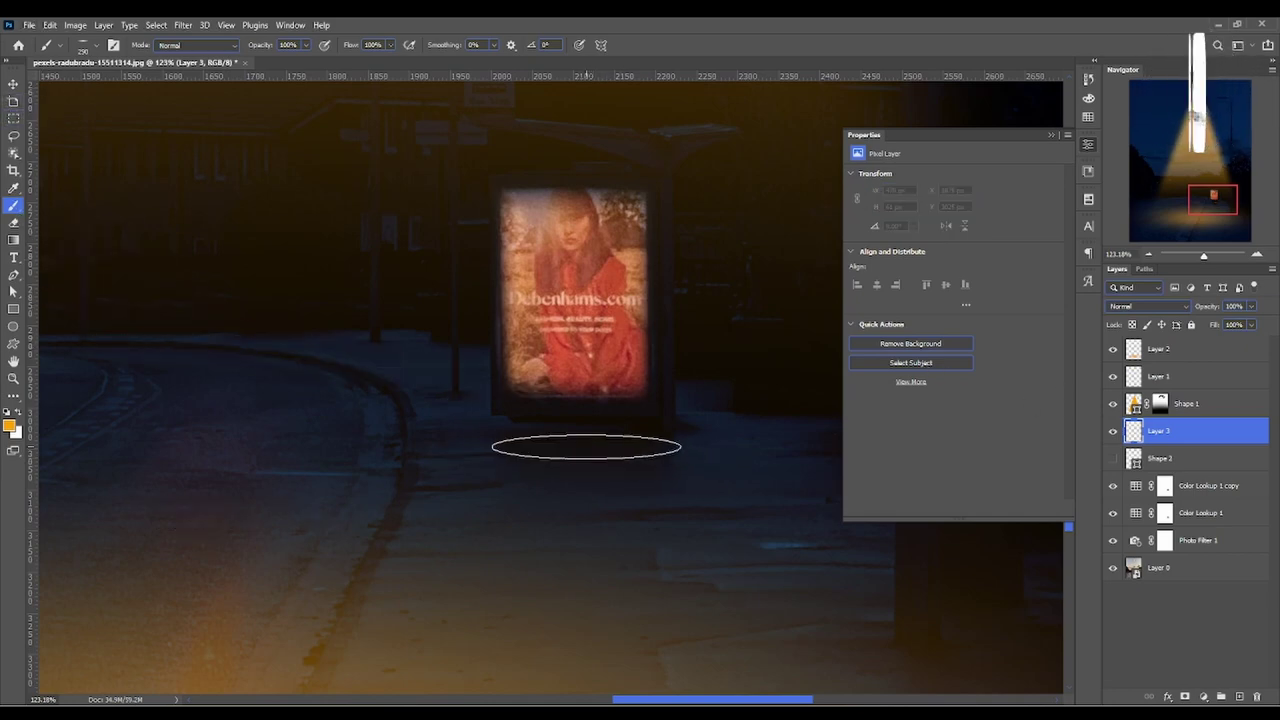
Paint a broad orange pavement glow under the bus stop on Layer 3, then add a layer mask
left_click(586, 447)
key("ctrl+z")
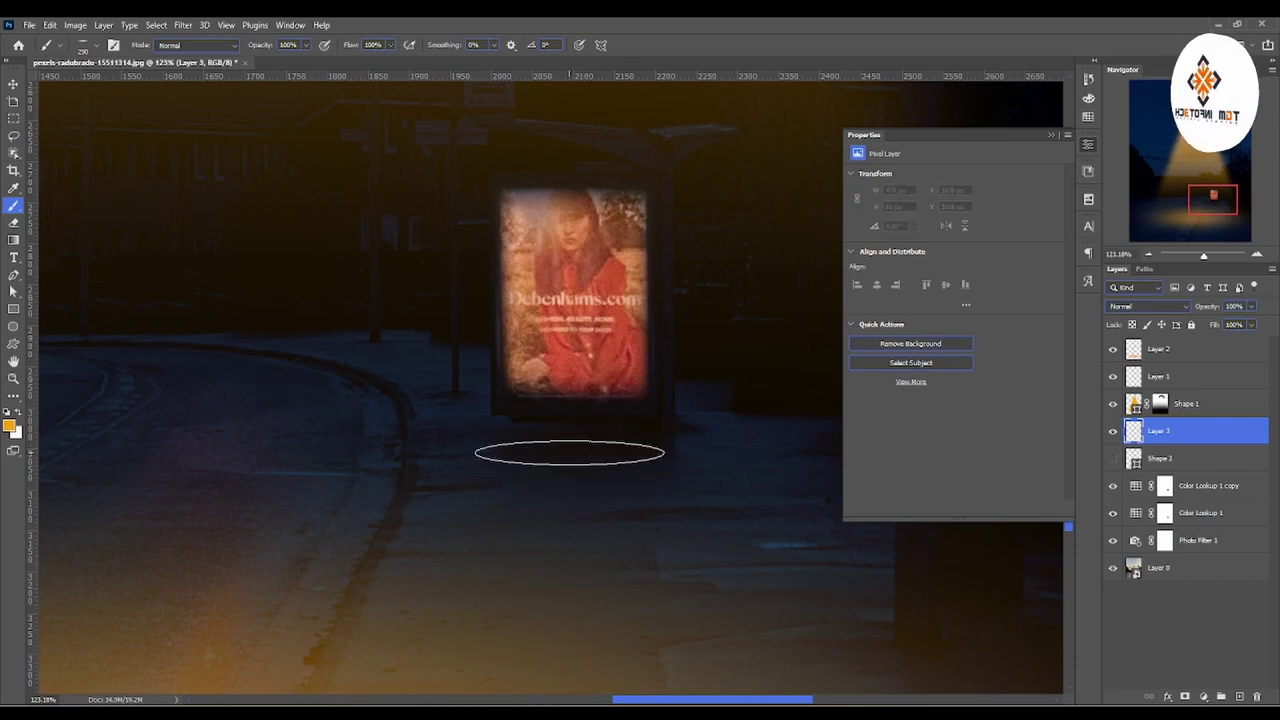
mouse_move(569, 453)
left_mouse_down()
mouse_move(596, 504)
mouse_move(596, 452)
mouse_move(610, 450)
mouse_move(547, 490)
left_mouse_up()
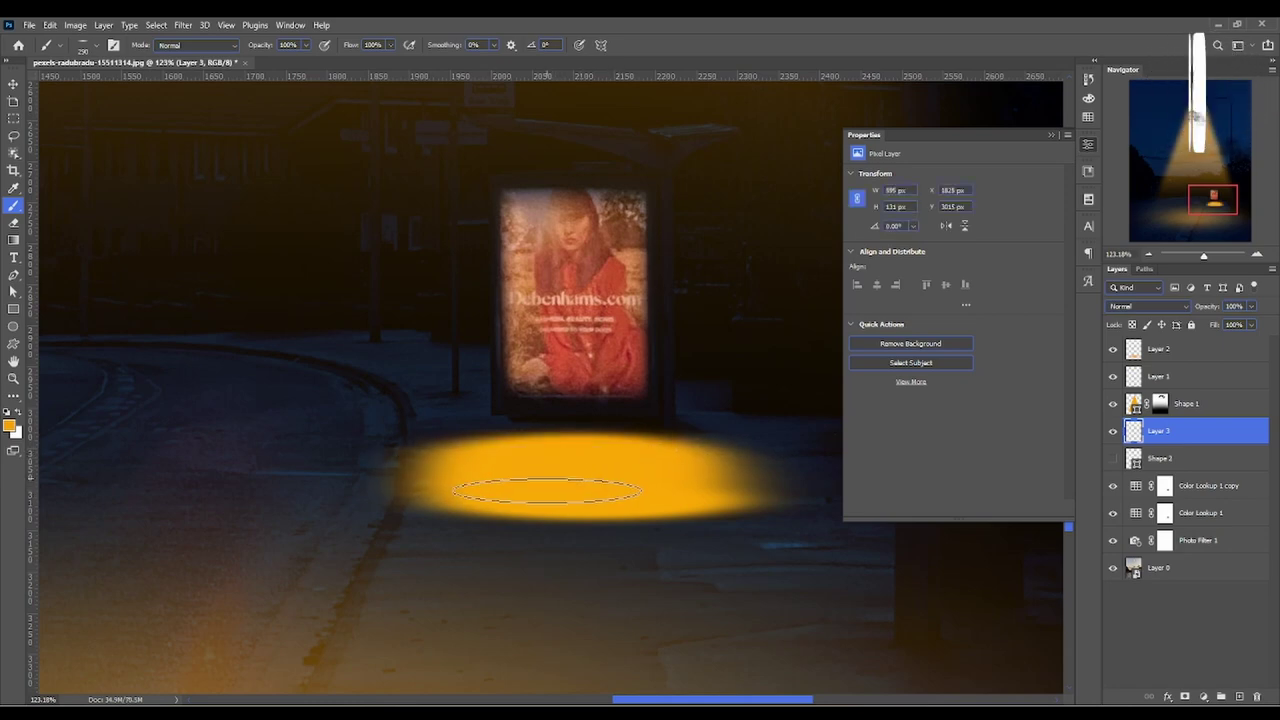
mouse_move(529, 486)
left_mouse_down()
mouse_move(629, 482)
mouse_move(665, 506)
mouse_move(608, 514)
mouse_move(671, 509)
mouse_move(598, 521)
mouse_move(686, 491)
mouse_move(571, 451)
mouse_move(527, 474)
mouse_move(543, 448)
mouse_move(514, 509)
mouse_move(543, 457)
mouse_move(560, 466)
left_mouse_up()
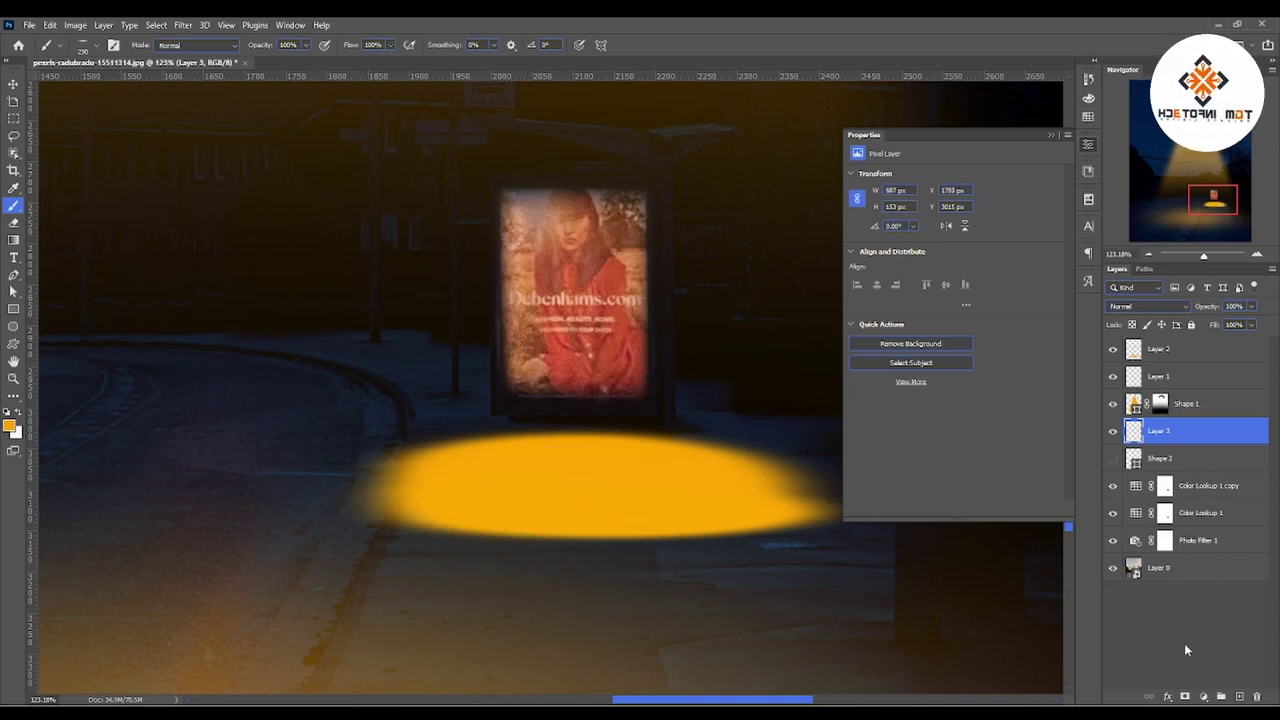
left_click(1184, 697)
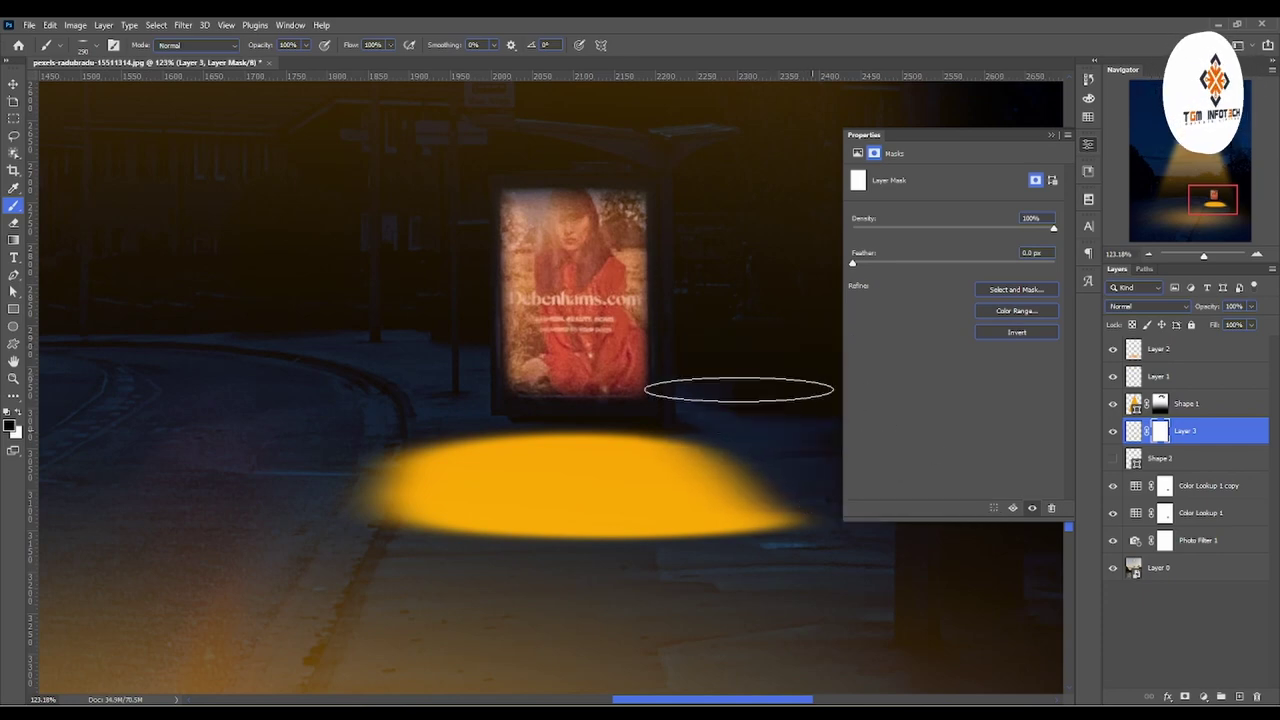
Mask away the glow's top-right, left and lower-left edges on Layer 3's mask
left_click_drag(737, 386, 915, 544)
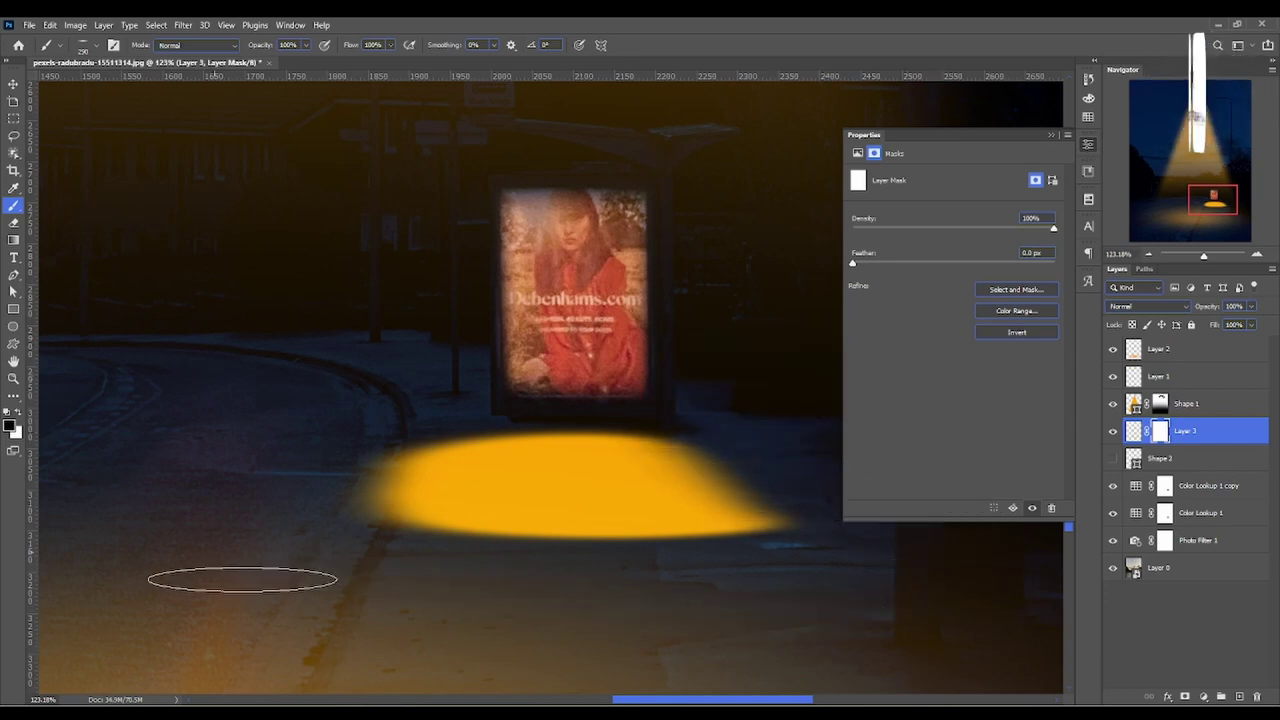
mouse_move(371, 349)
left_mouse_down()
mouse_move(266, 511)
mouse_move(414, 349)
left_mouse_up()
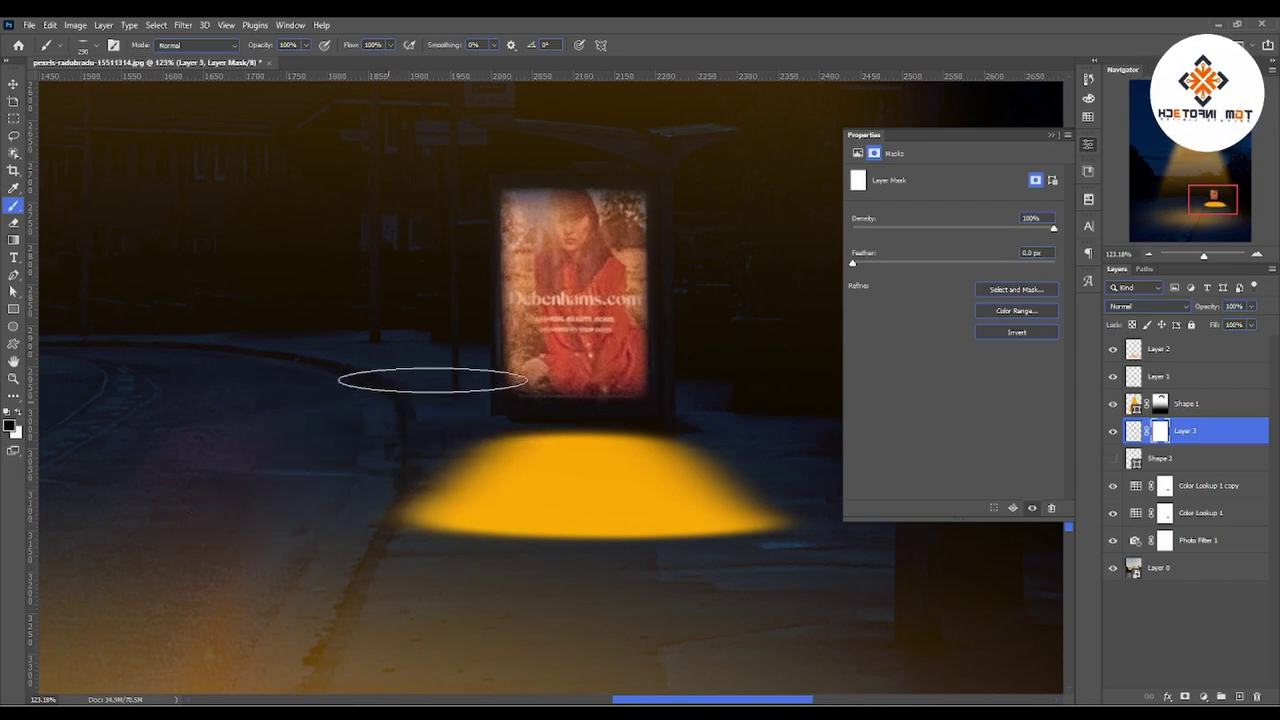
mouse_move(243, 505)
left_mouse_down()
mouse_move(315, 592)
mouse_move(316, 572)
left_mouse_up()
left_click_drag(329, 514, 351, 531)
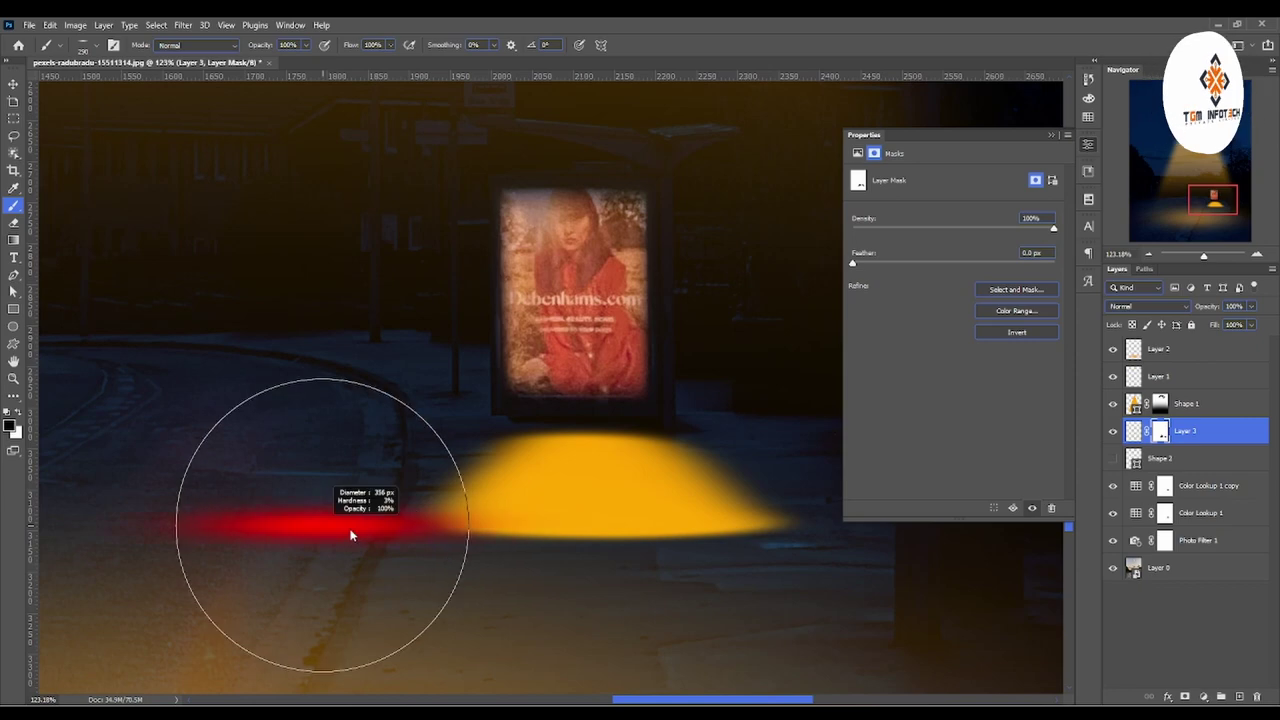
Rotate the brush tip to -71°, trim the glow's lower-right edge, and fit the image on screen
right_click(350, 522)
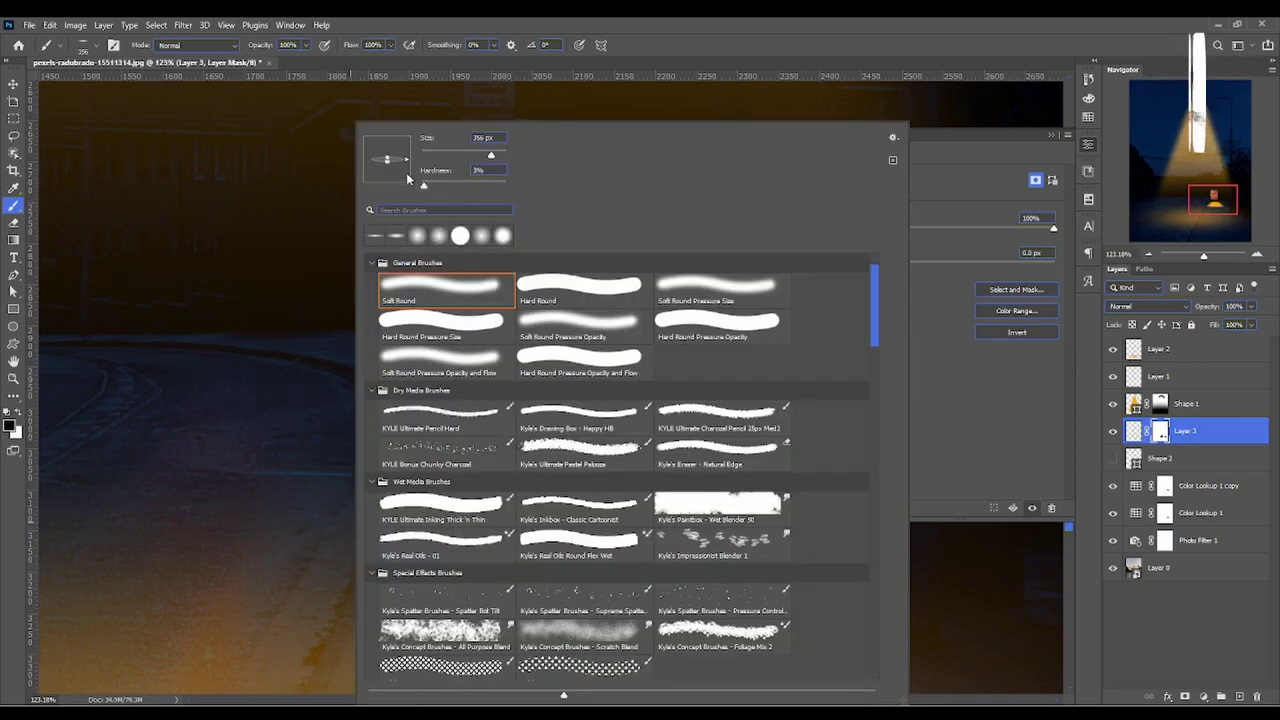
left_click_drag(391, 162, 388, 163)
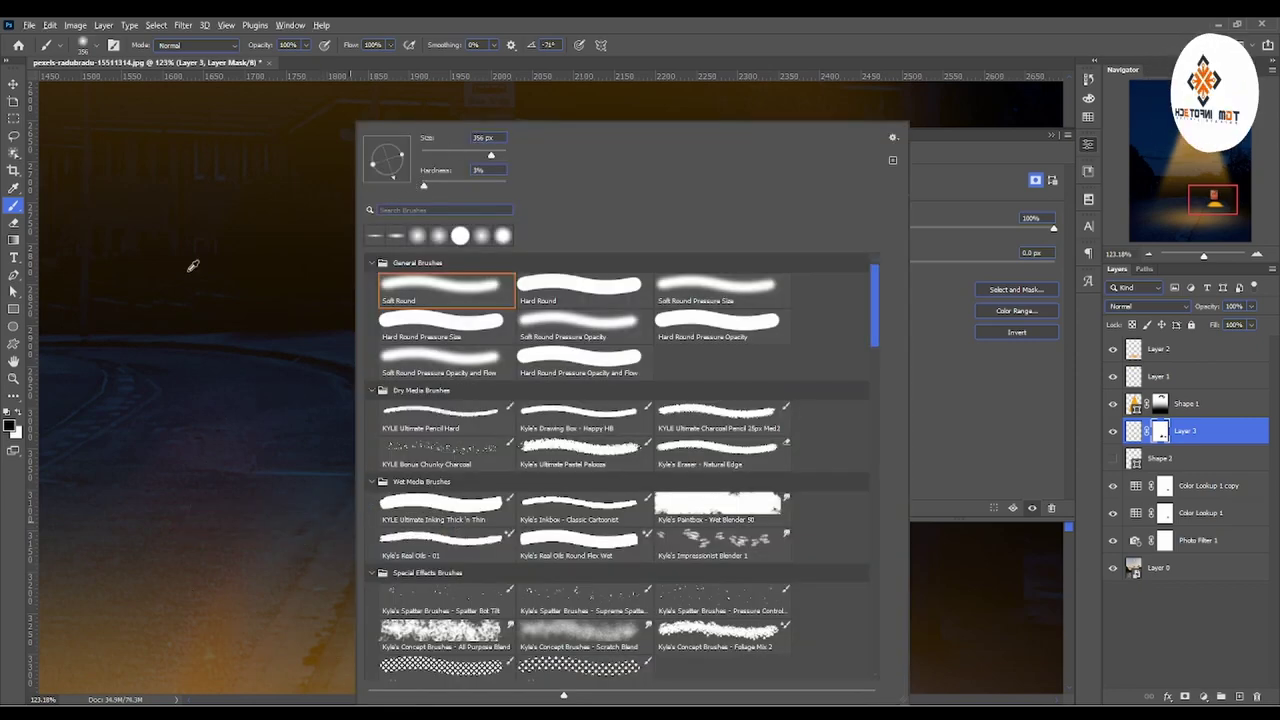
left_click_drag(193, 266, 237, 291)
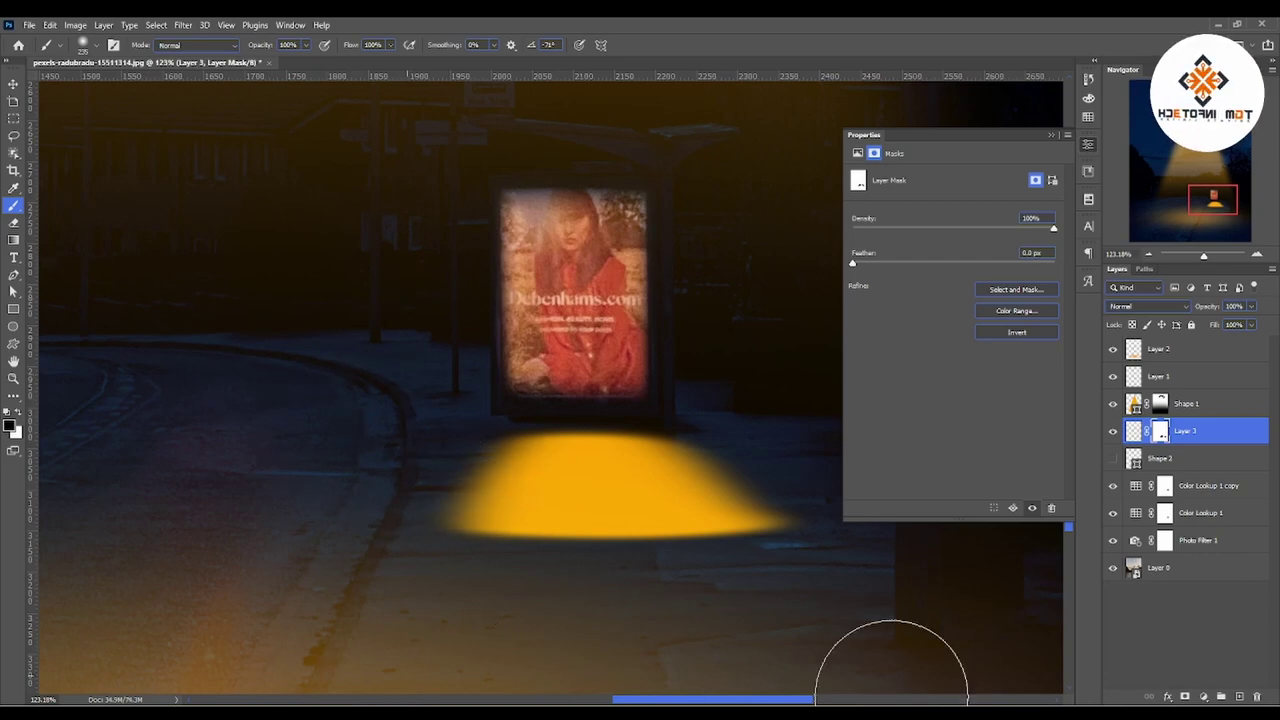
left_click_drag(900, 566, 430, 630)
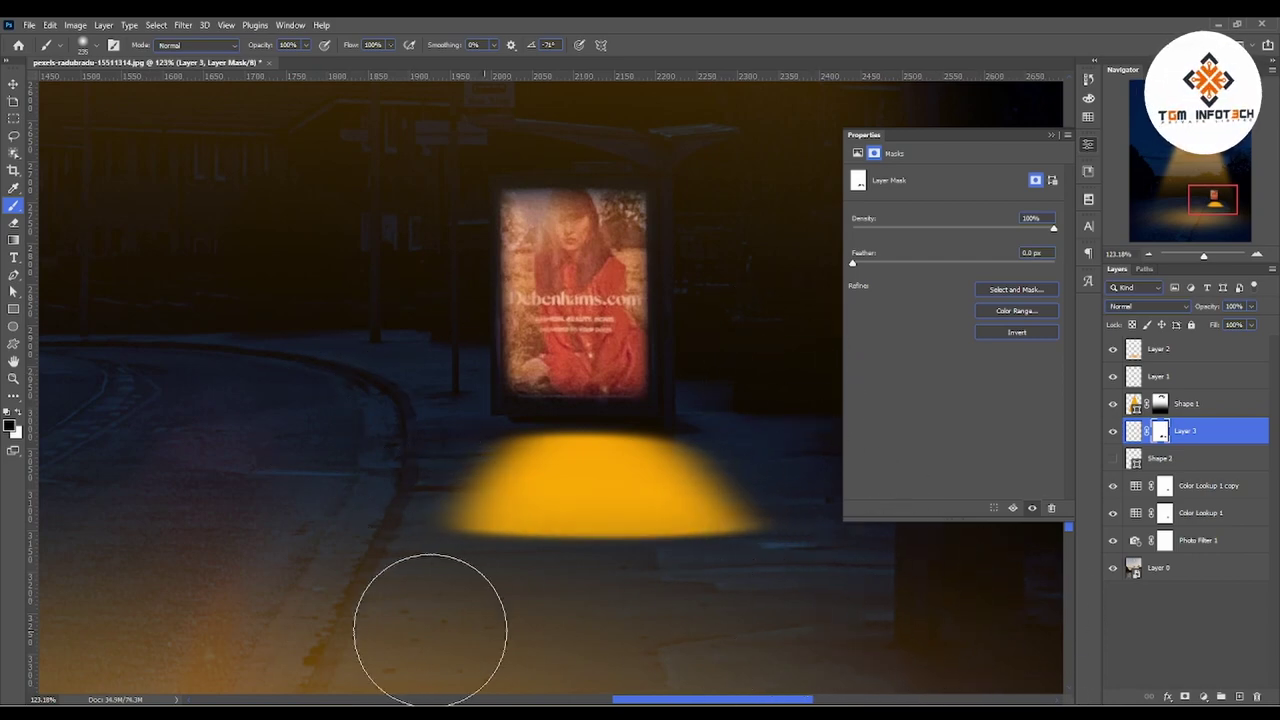
left_click_drag(643, 614, 782, 689)
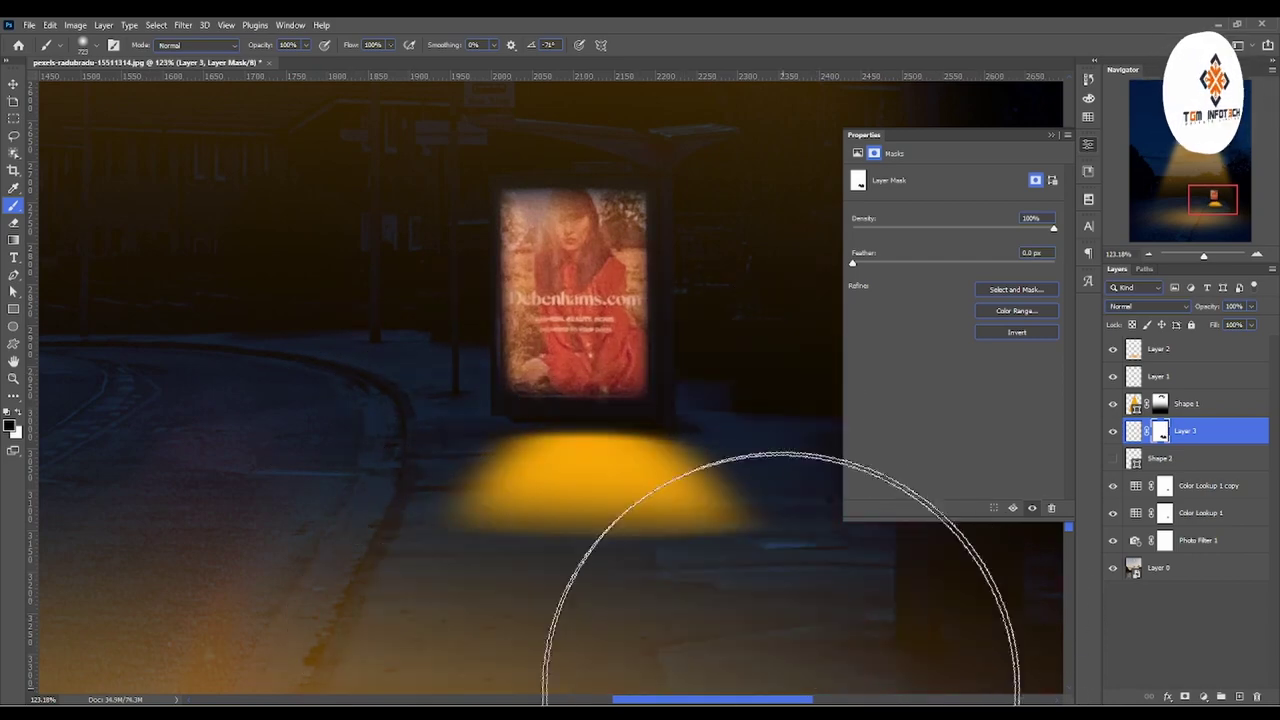
key("ctrl+0")
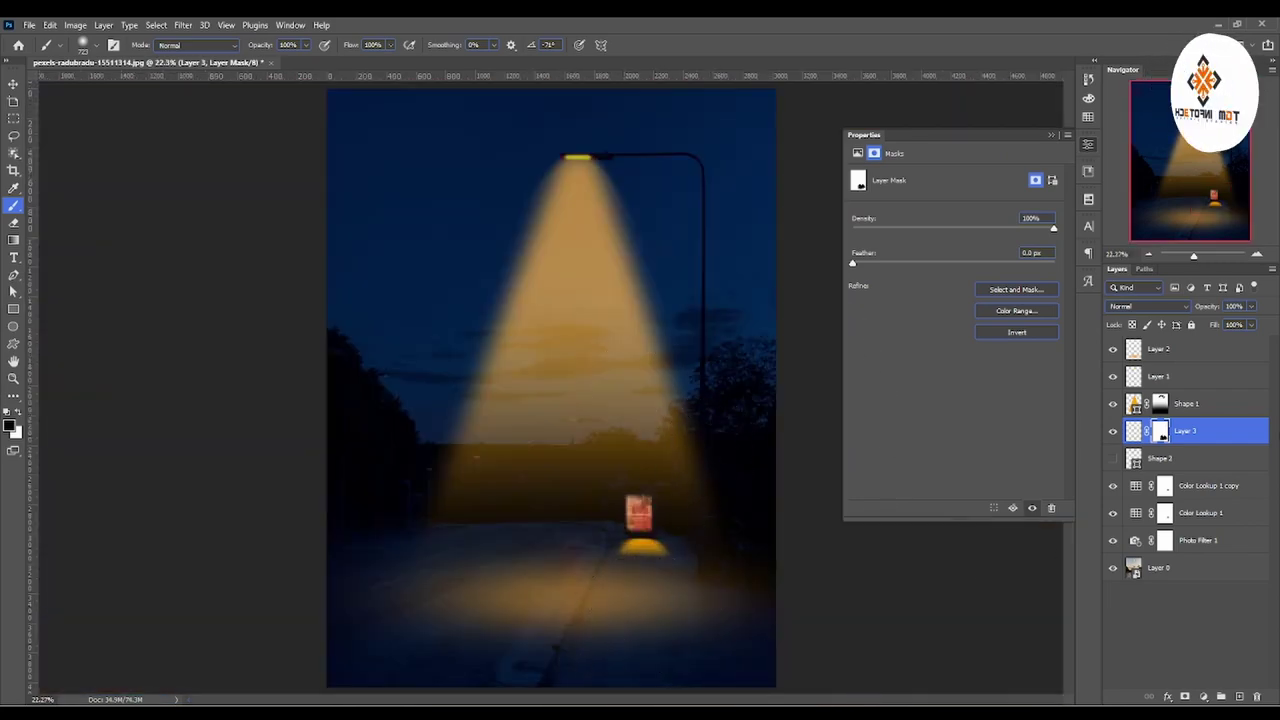
Set Layer 3's blend mode to Screen and its opacity to 29%
left_click(1253, 308)
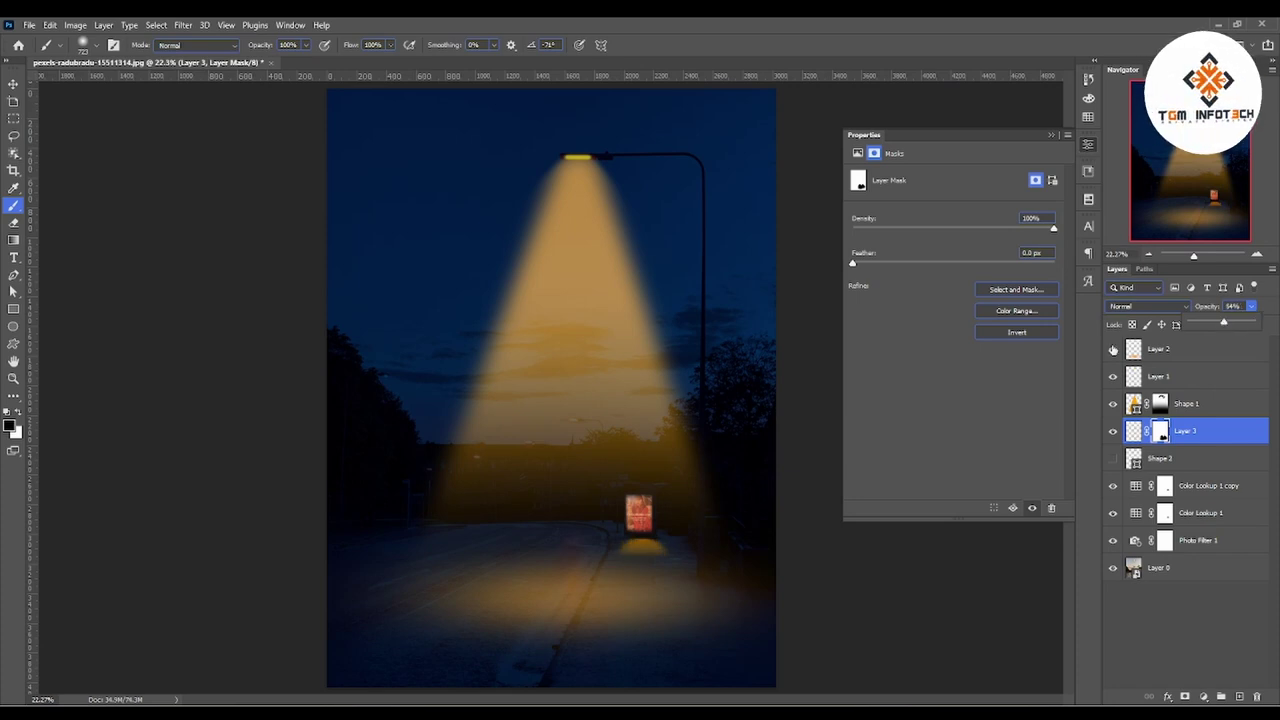
left_click(1152, 307)
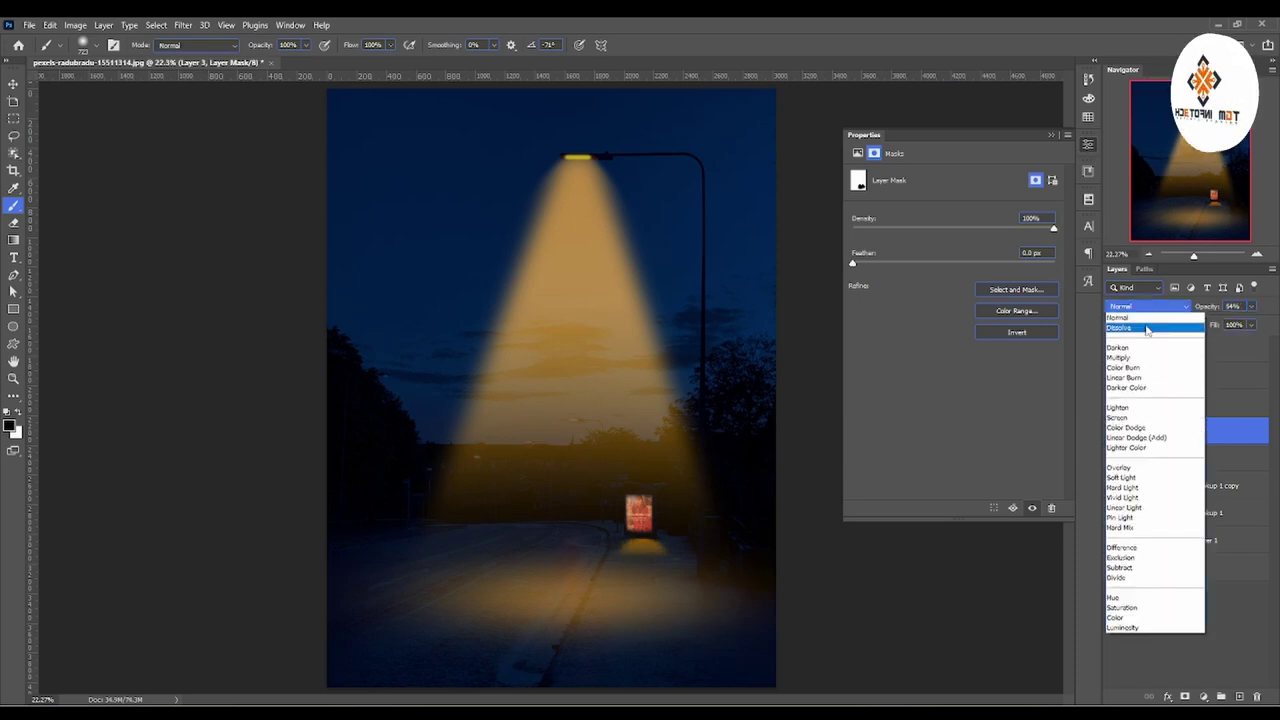
left_click(1139, 422)
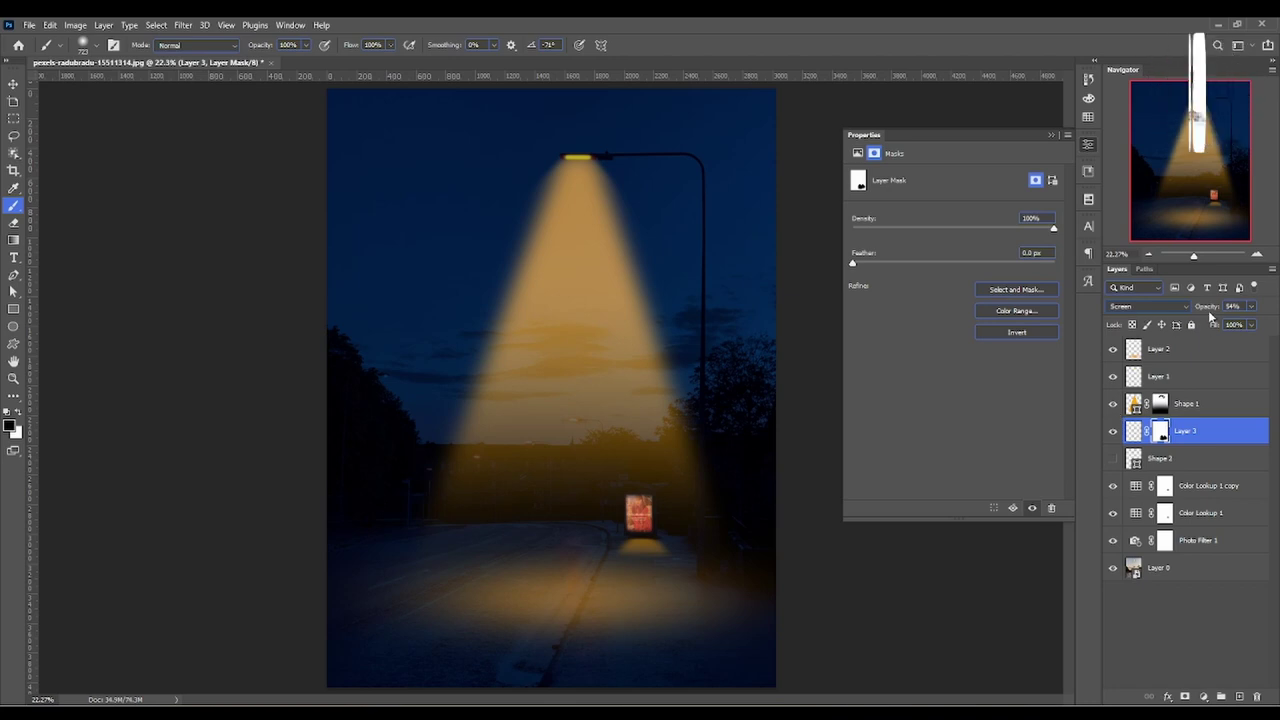
left_click(1252, 308)
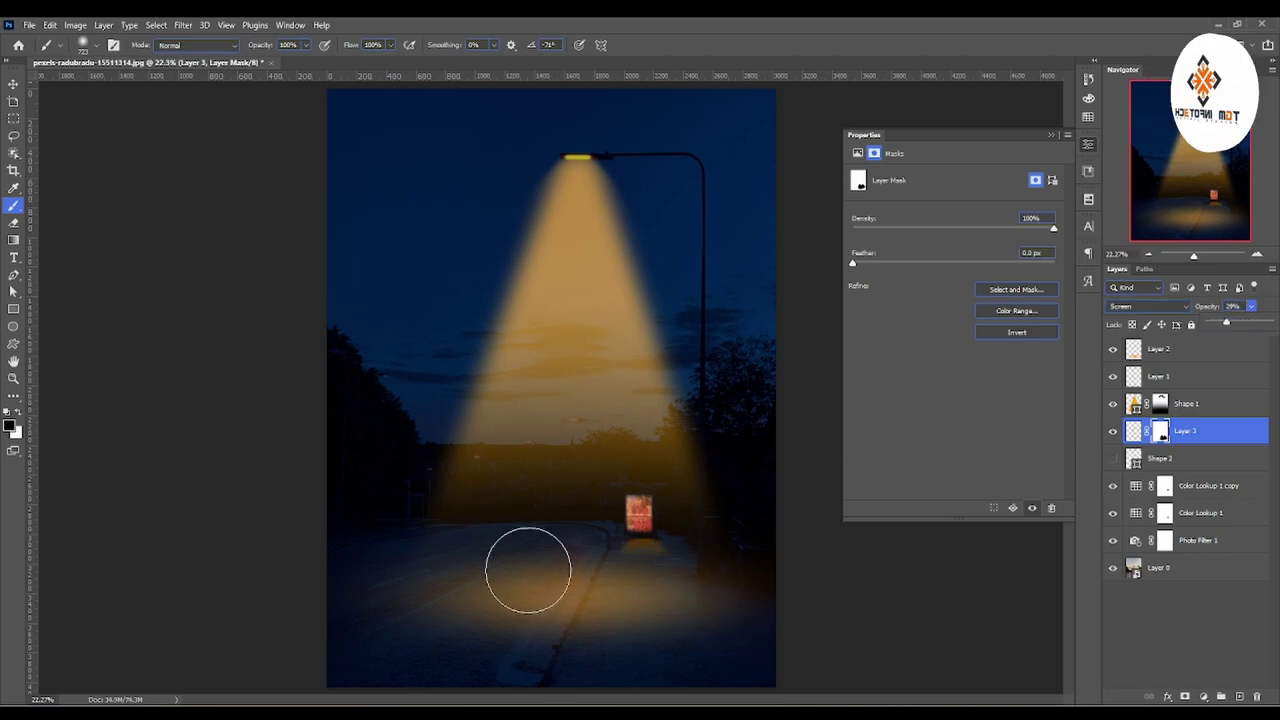
left_click(13, 378)
Scale the glow to about 96% width so it fits beneath the bus-stop poster
left_click_drag(649, 559, 738, 562)
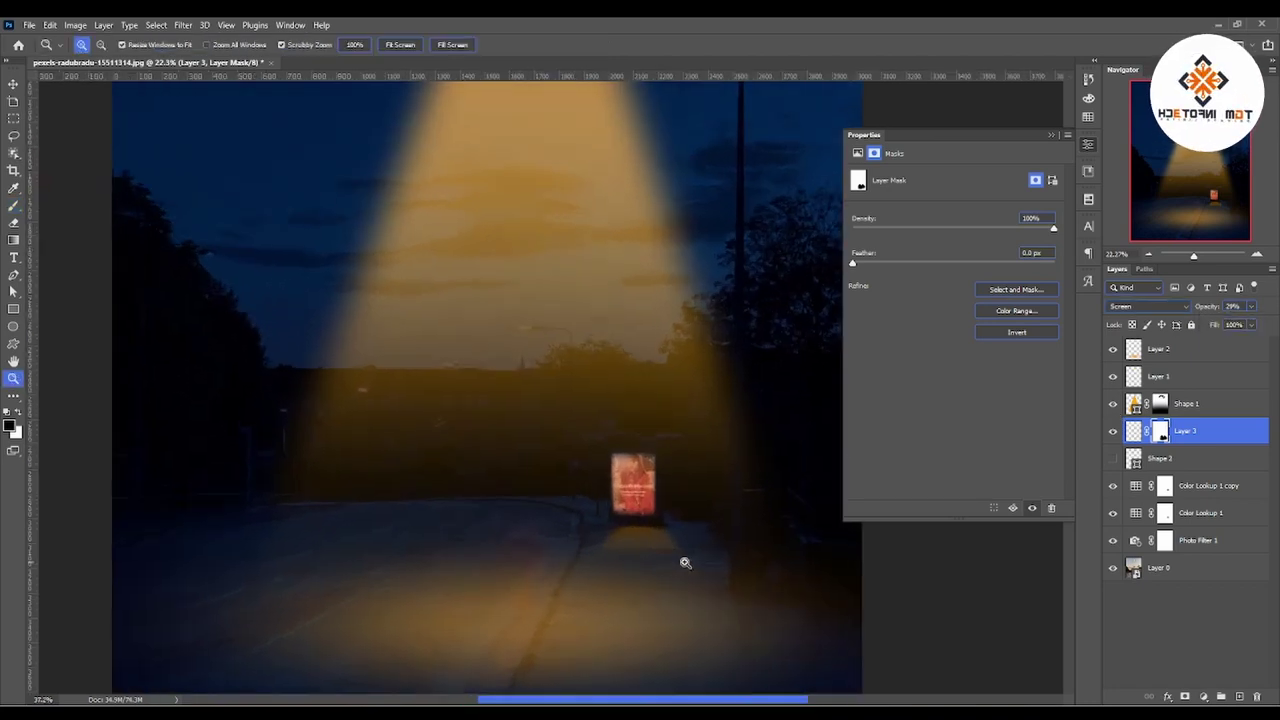
left_click(1133, 431)
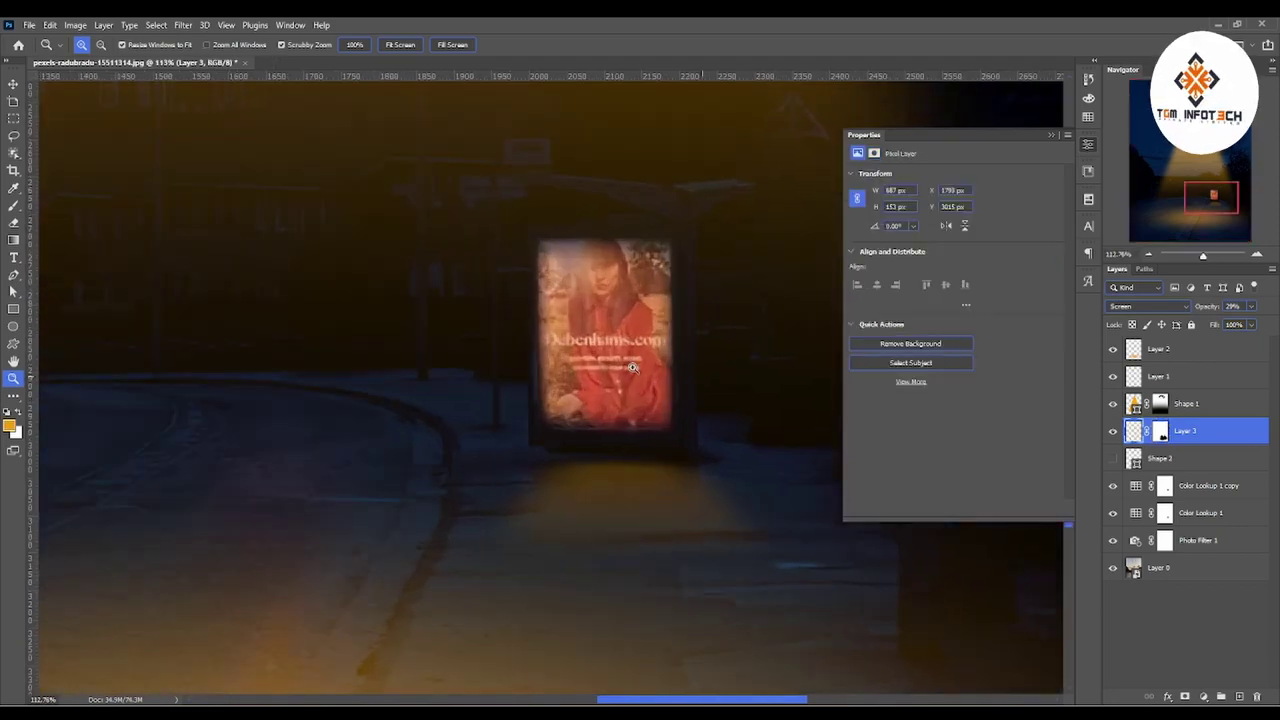
left_click(13, 87)
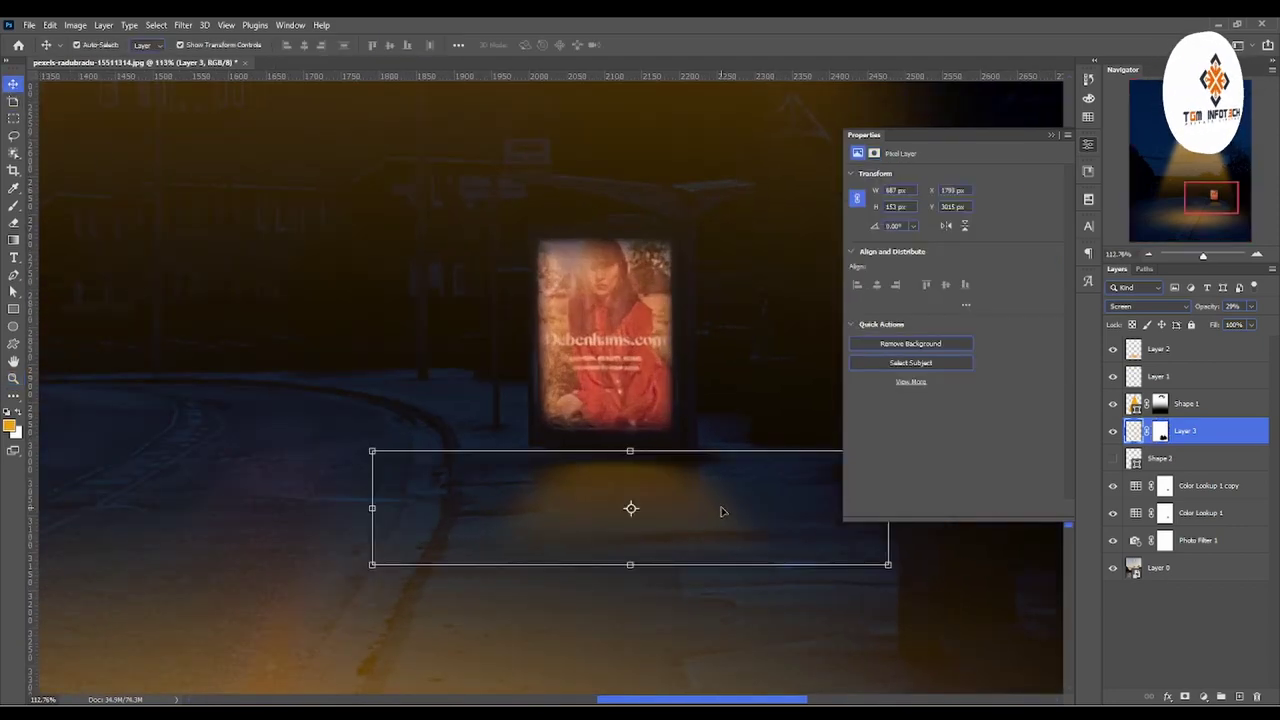
left_click_drag(722, 512, 566, 508)
left_click_drag(720, 514, 699, 514)
key("Return")
Nudge the glow up under the poster, keep Layer 3 selected, and zoom out to the whole scene
left_click_drag(478, 517, 475, 476)
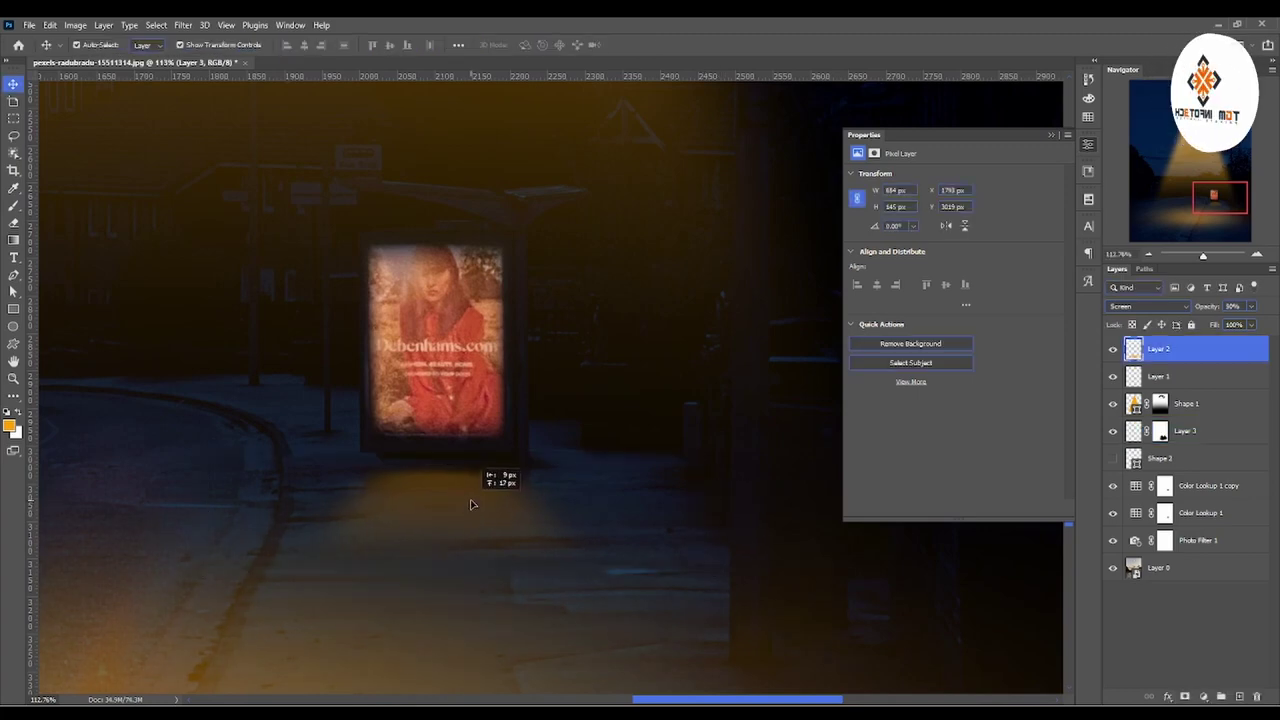
left_click(1202, 462)
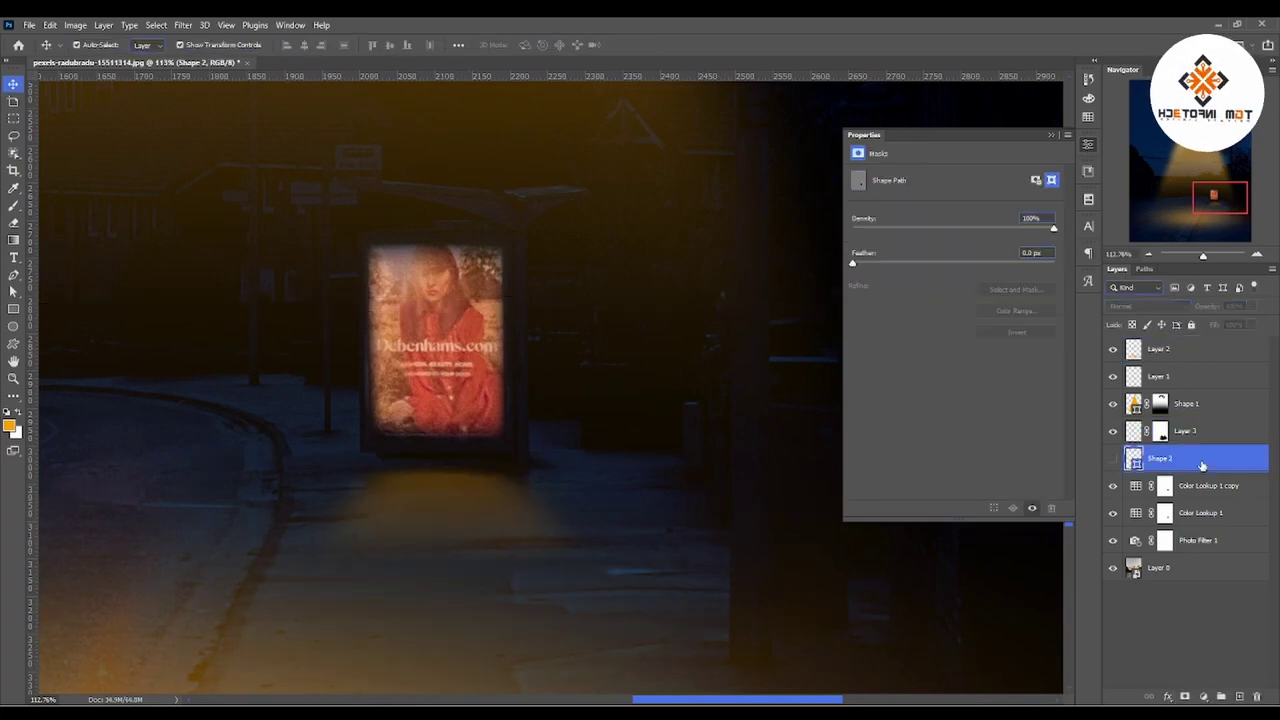
left_click(1203, 438)
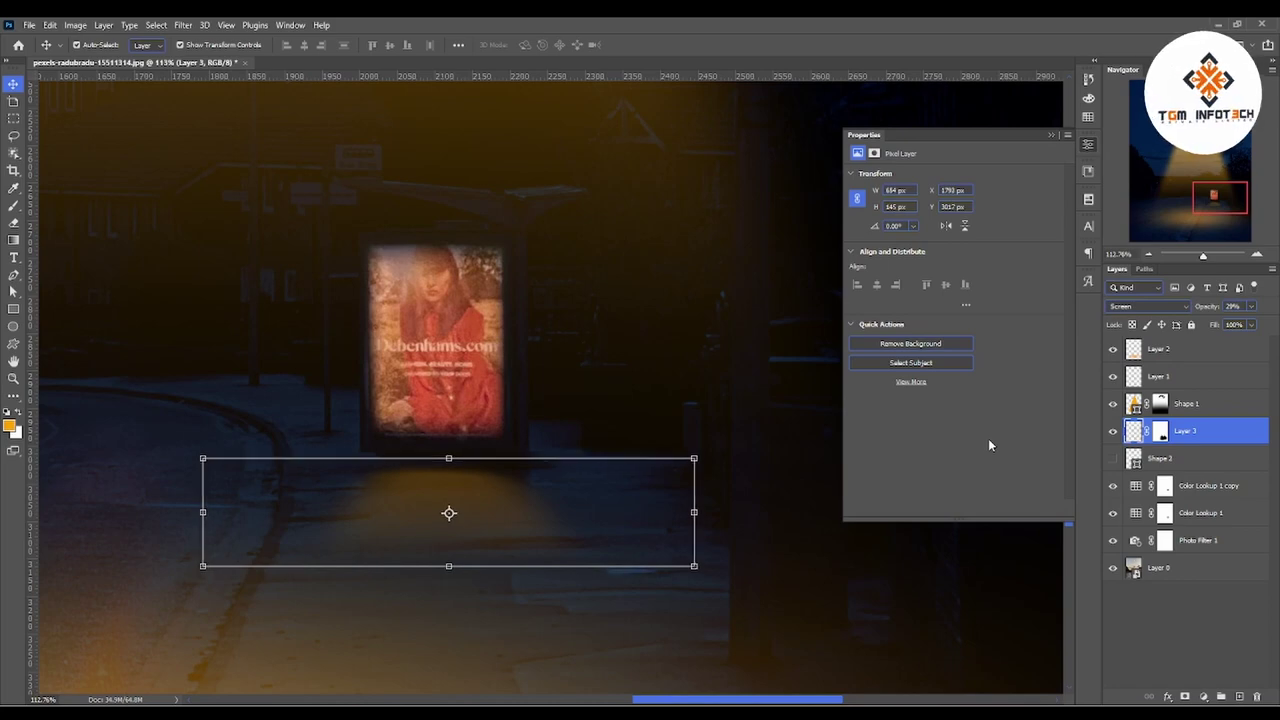
left_click(13, 378)
left_click_drag(601, 441, 519, 338)
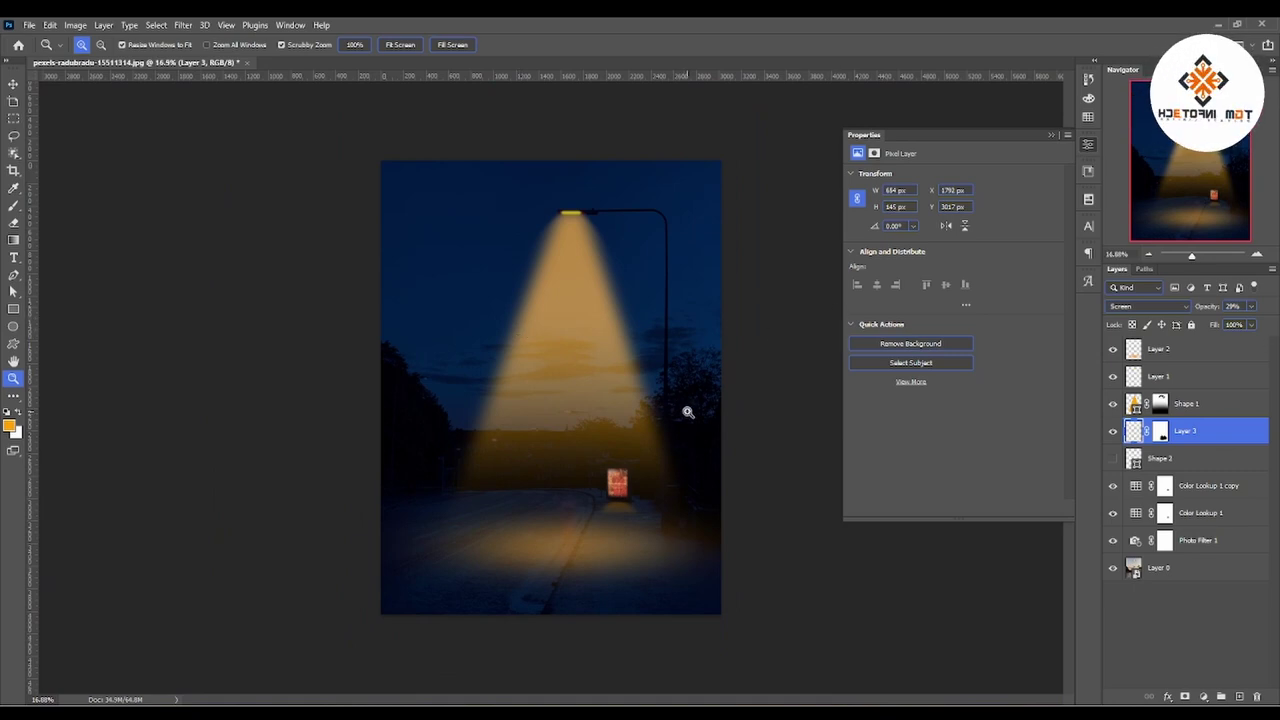
Switch to the Brush tool and adjust its size and hardness
left_click_drag(688, 411, 705, 407)
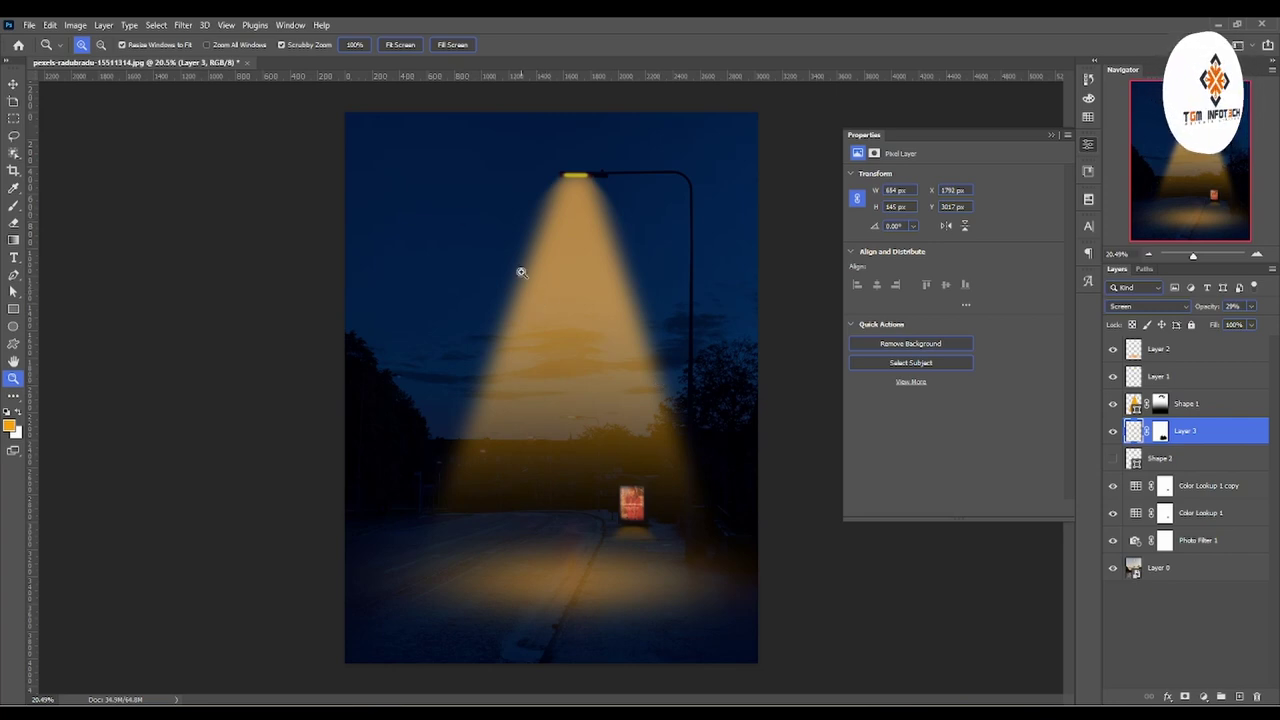
left_click(14, 324)
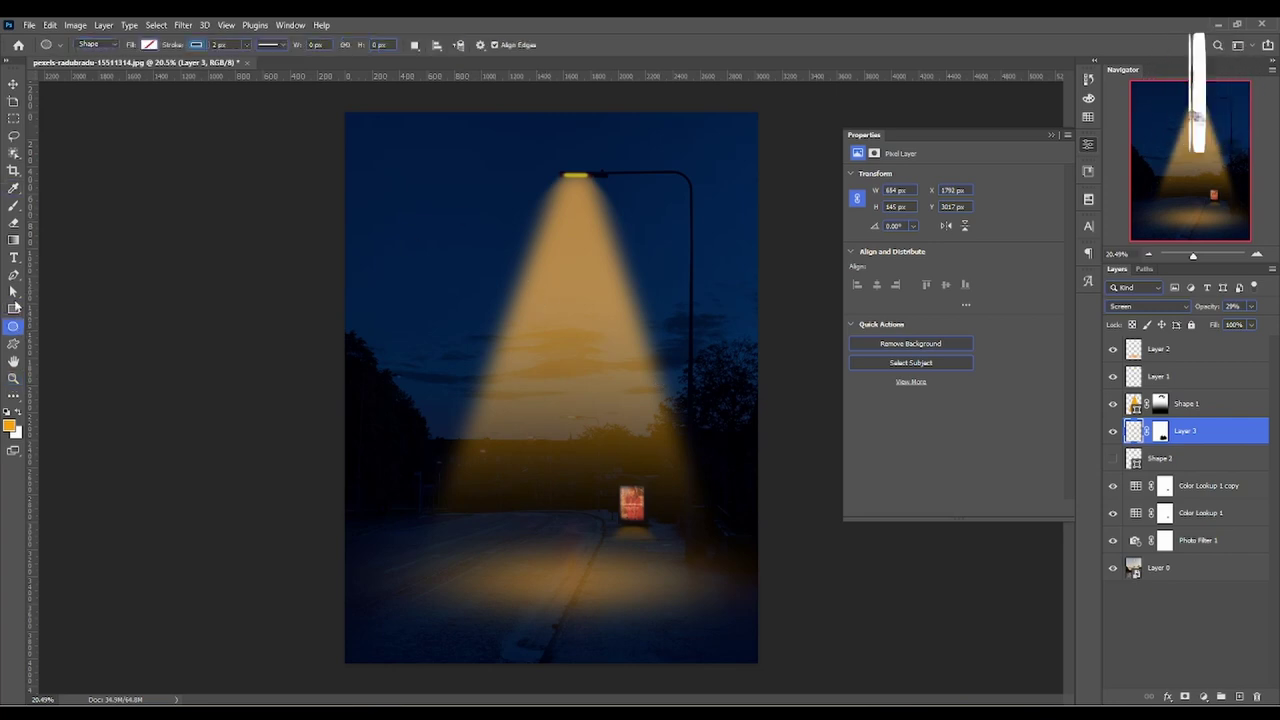
left_click(16, 207)
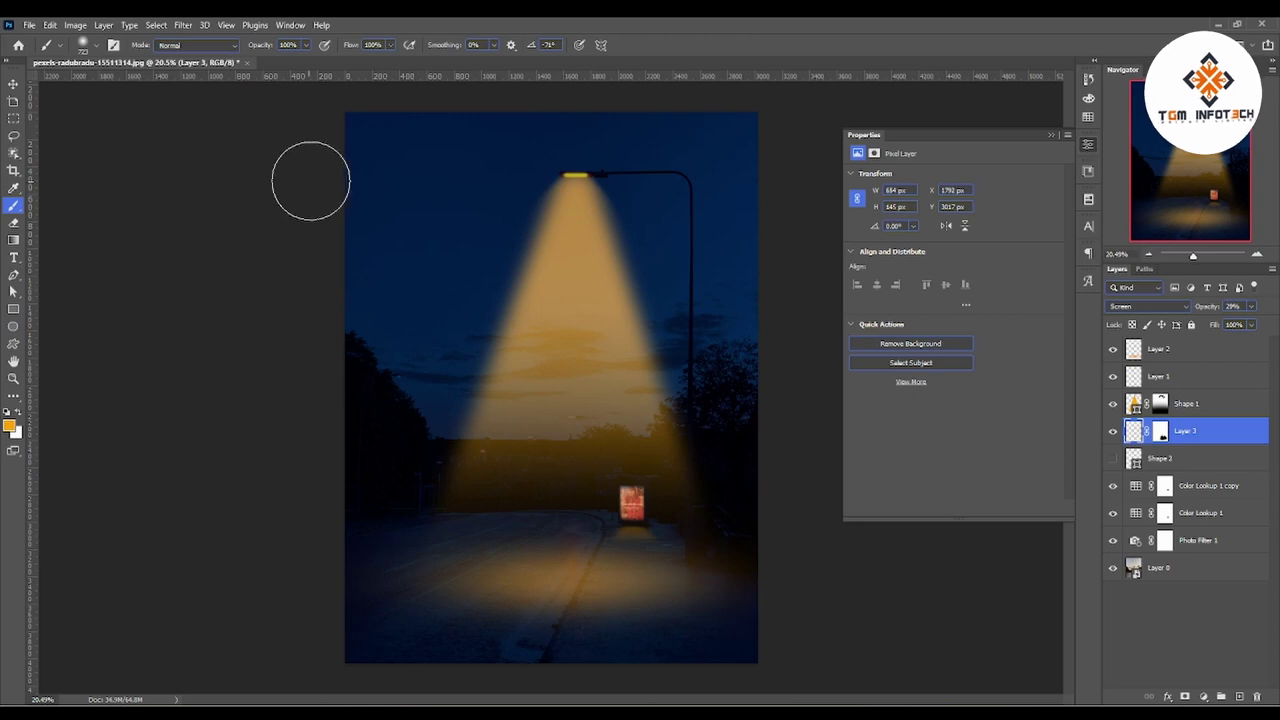
right_click(379, 168)
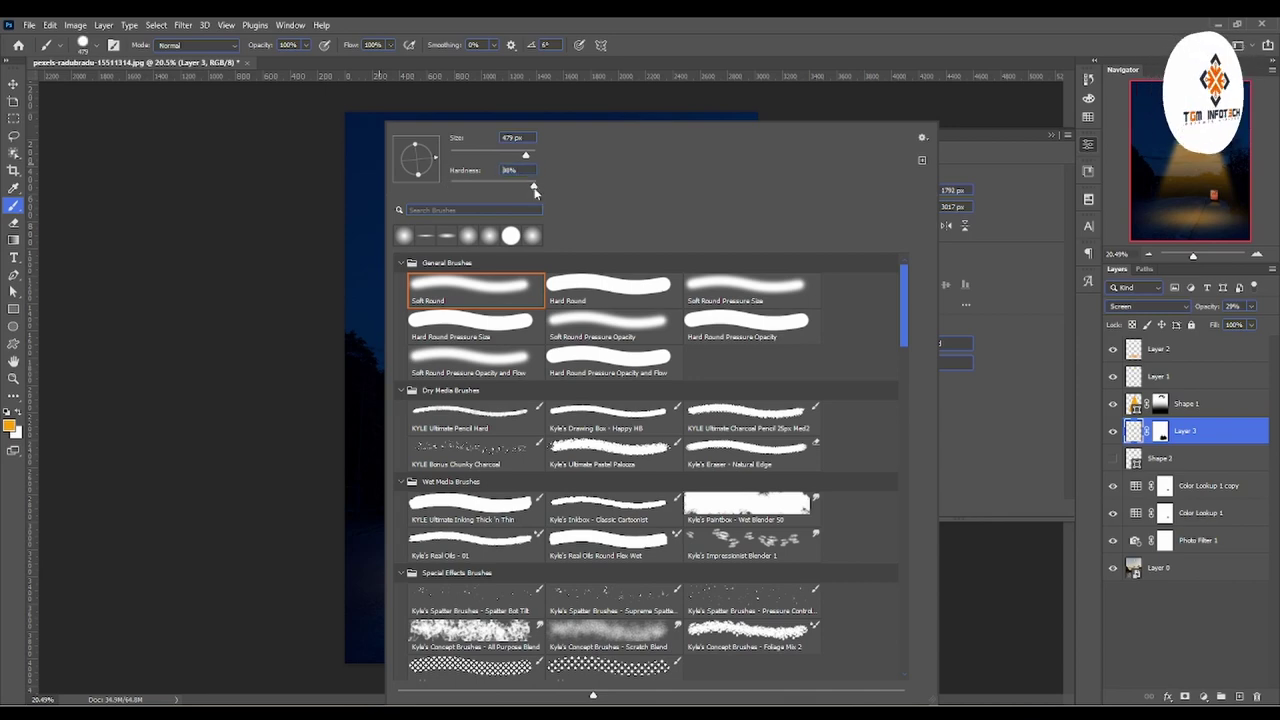
left_click(374, 188)
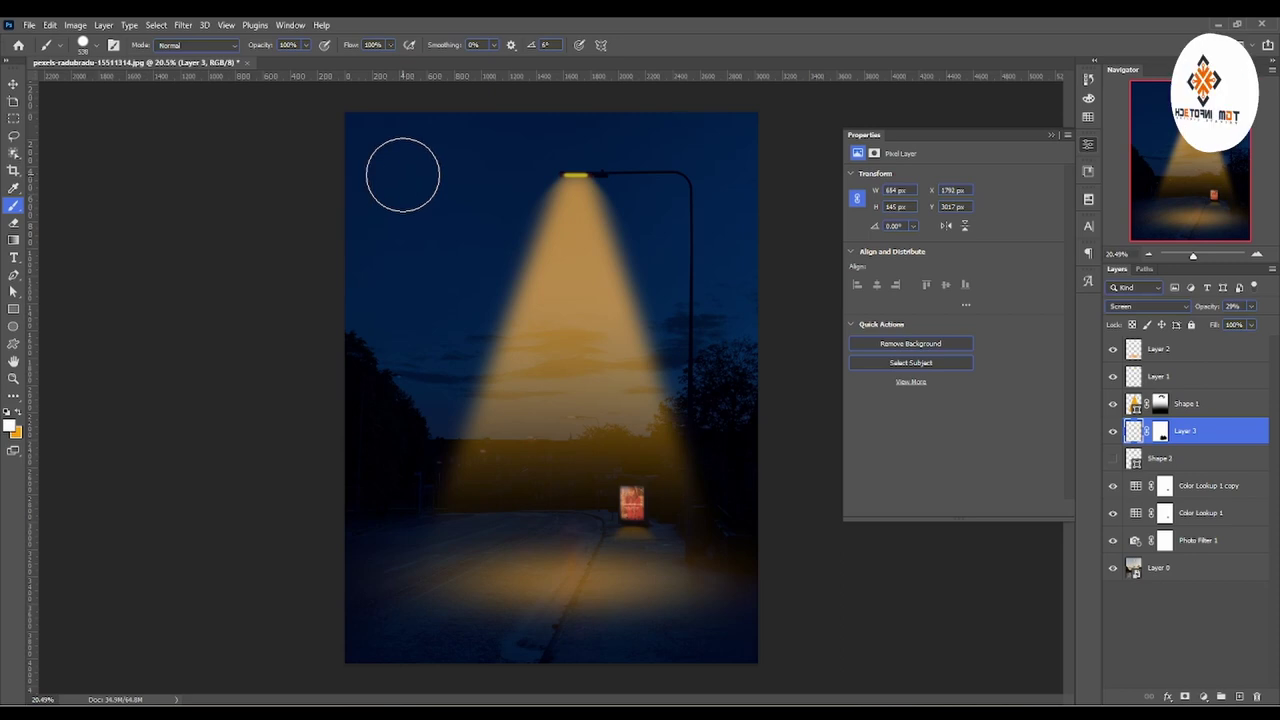
Change the foreground colour from orange to warm yellow ffe400
left_click(10, 426)
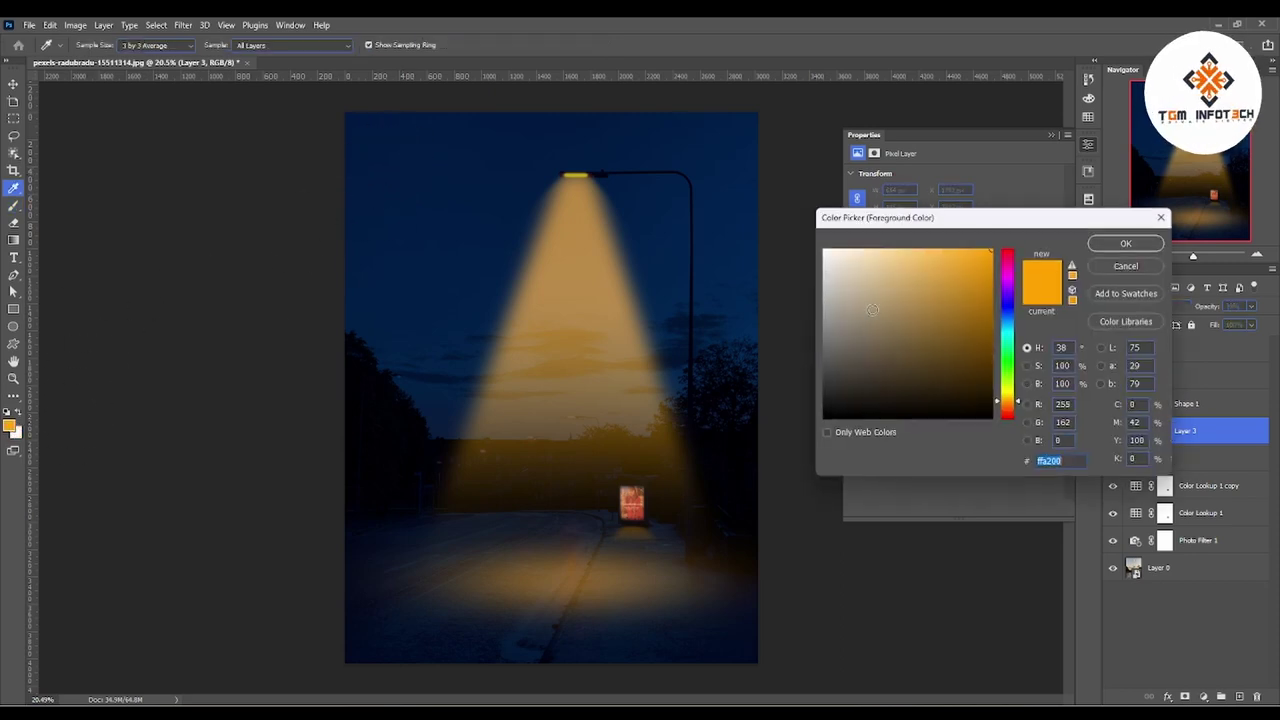
left_click_drag(1017, 373, 1013, 393)
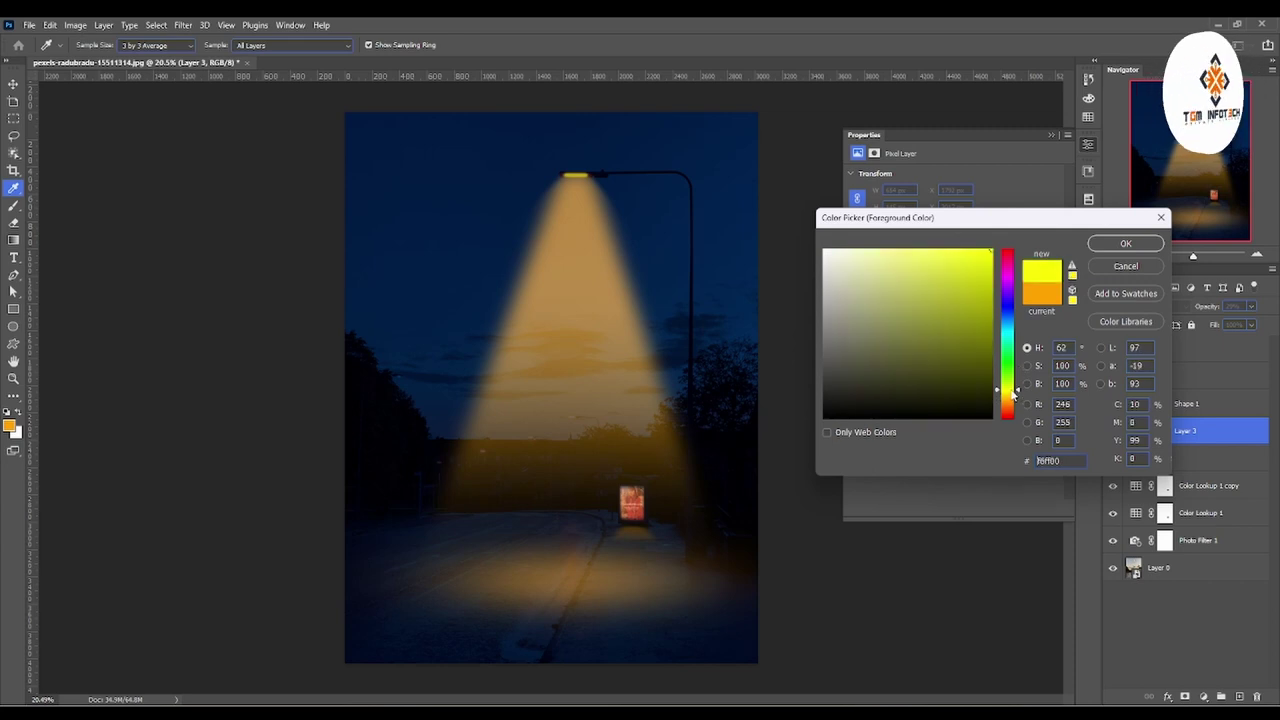
left_click(1109, 247)
key("b")
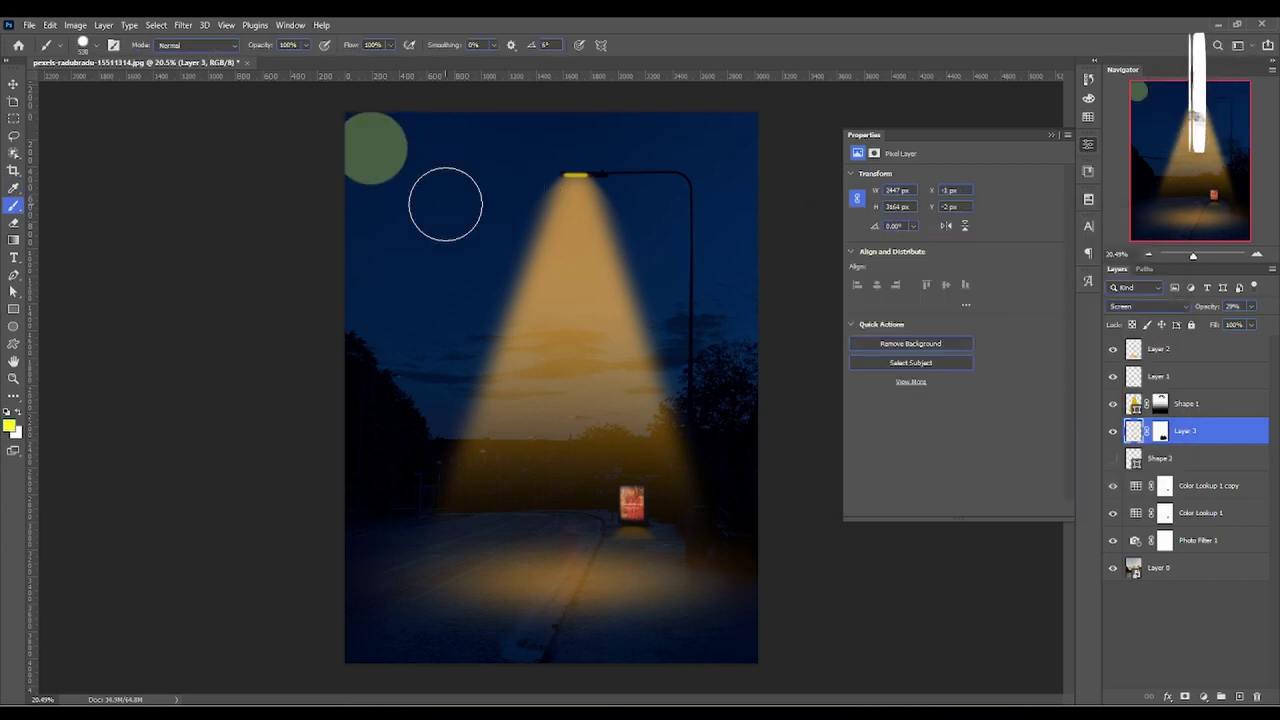
left_click(9, 427)
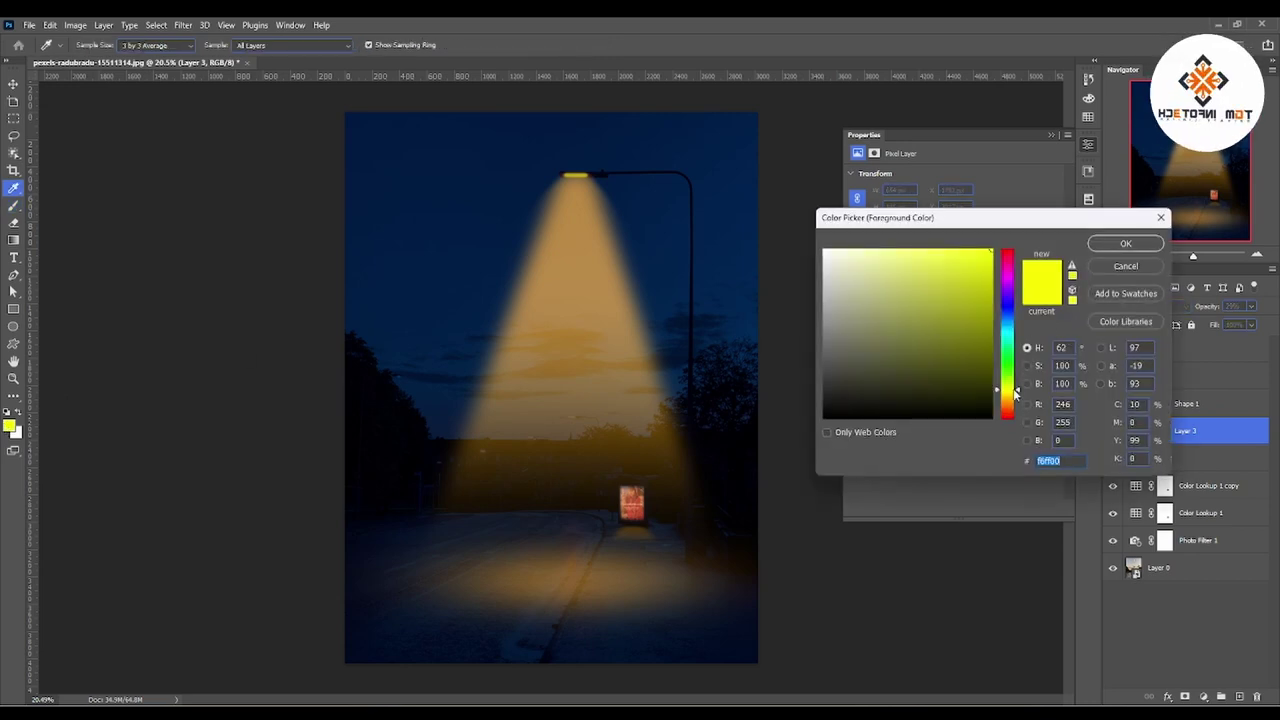
left_click_drag(1015, 391, 1010, 398)
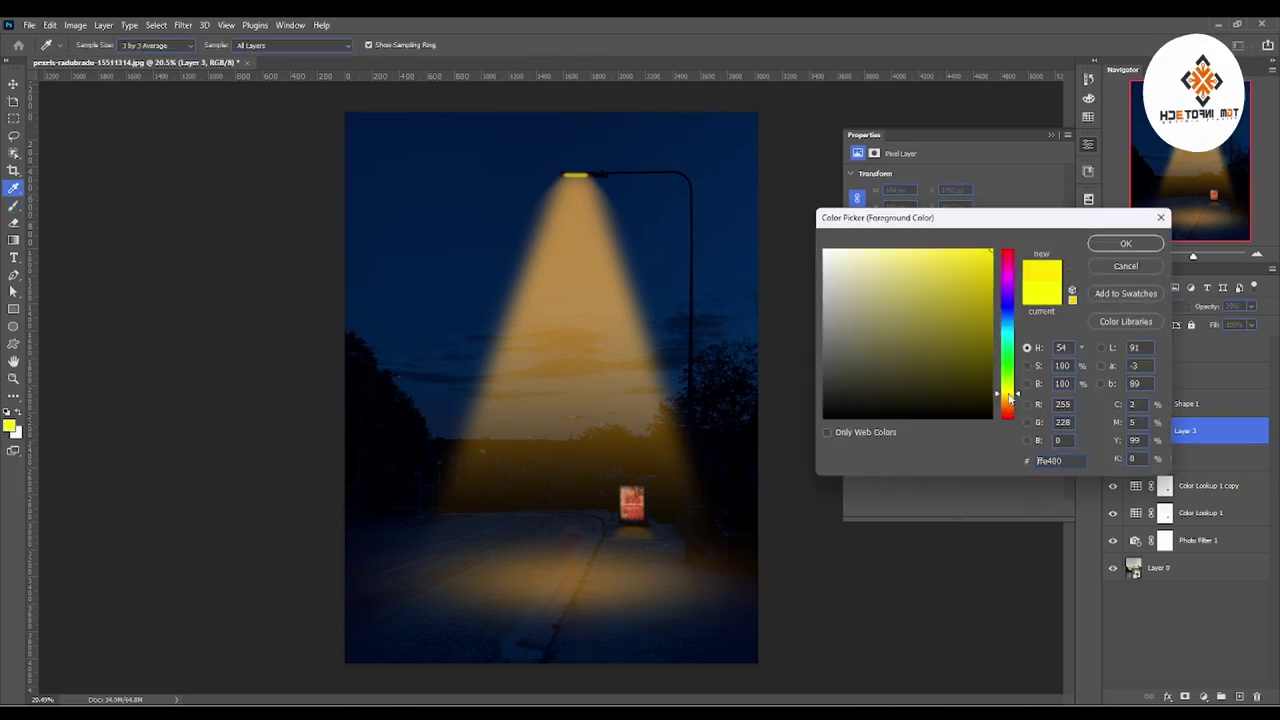
left_click(1126, 244)
left_click(1218, 356)
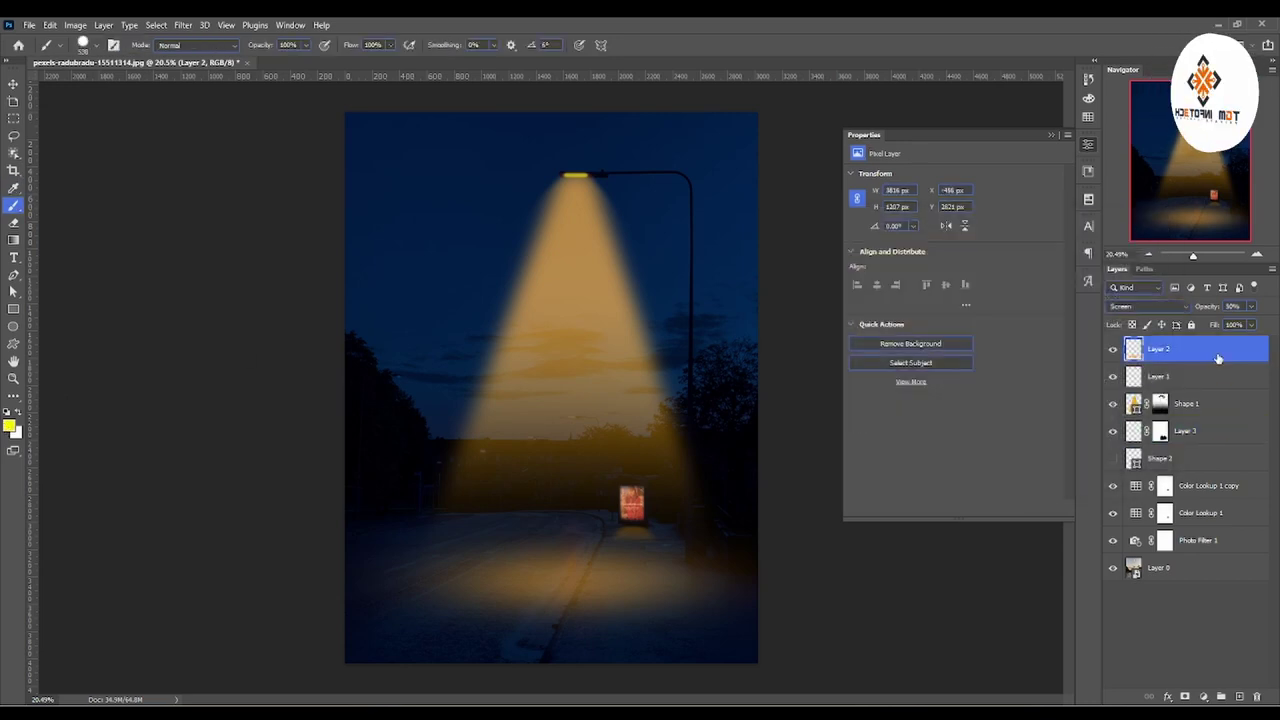
Stamp a yellow disc on new Layer 4 and scale it to a 378 × 378 px upper-left moon
left_click(1237, 697)
left_click(395, 160)
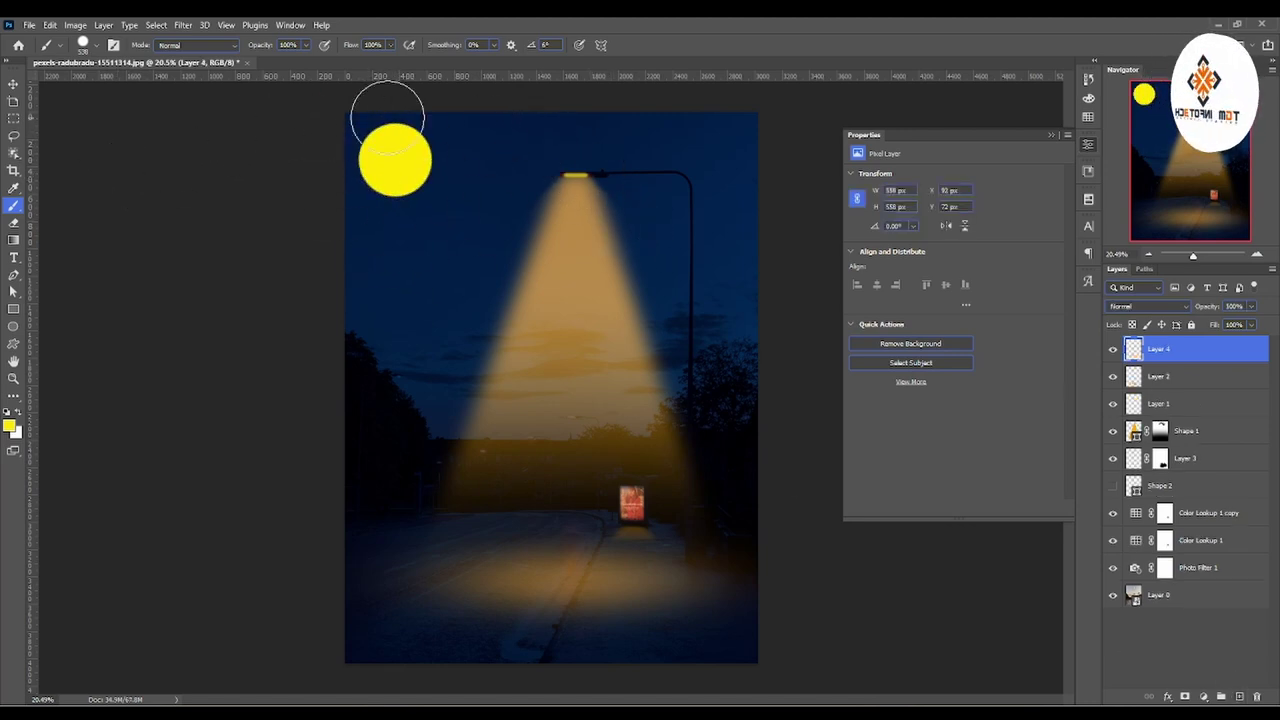
left_click(13, 84)
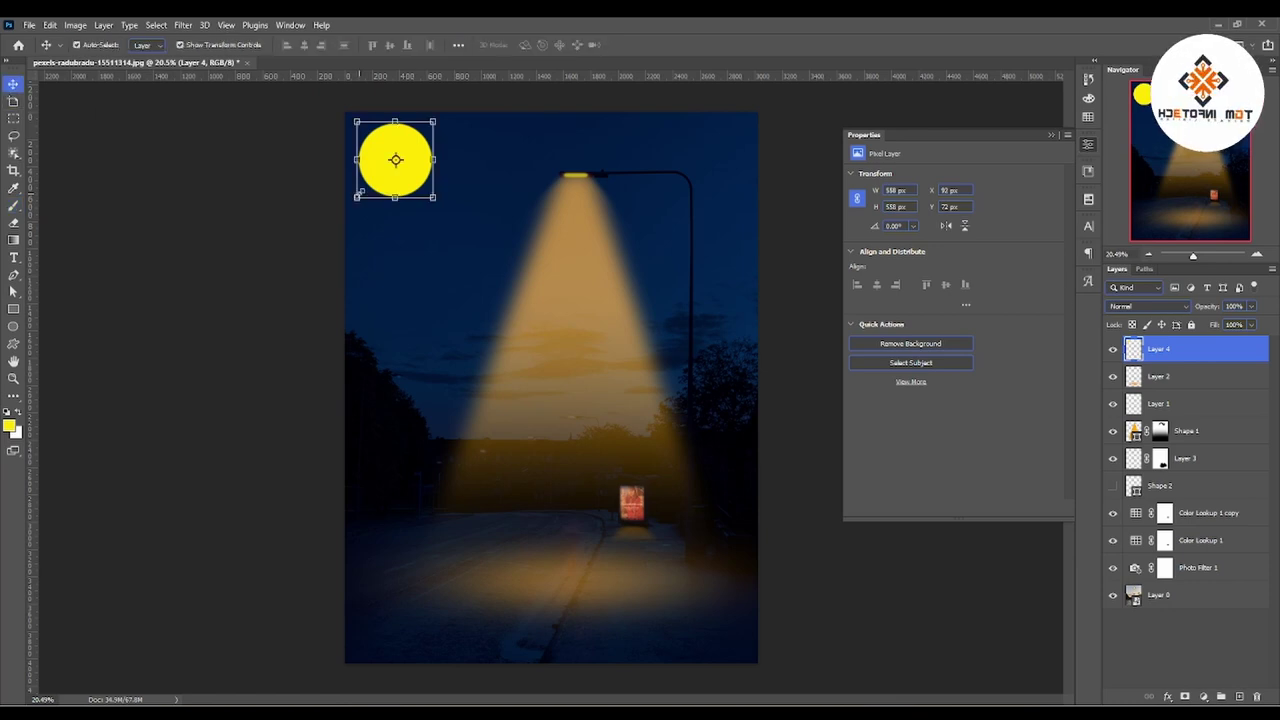
mouse_move(437, 198)
left_mouse_down()
mouse_move(407, 171)
mouse_move(407, 186)
left_mouse_up()
key("Return")
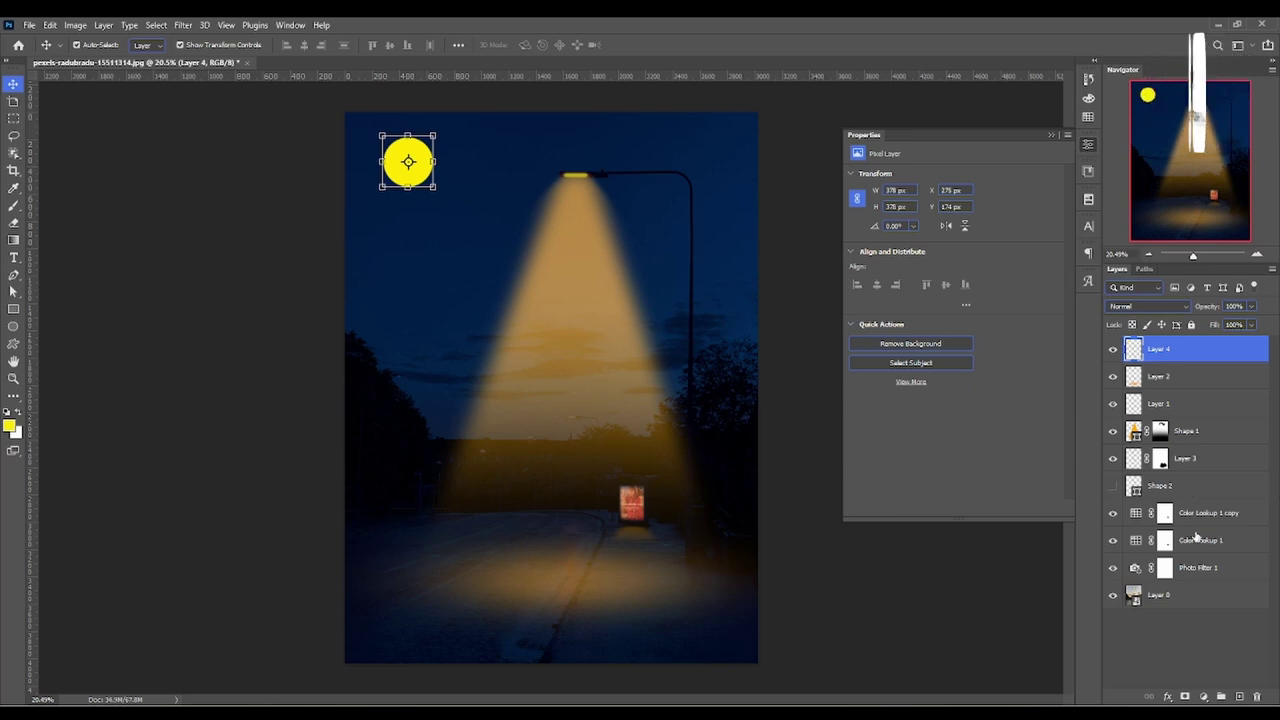
Paint a soft orange brush glow over the moon
left_click(13, 205)
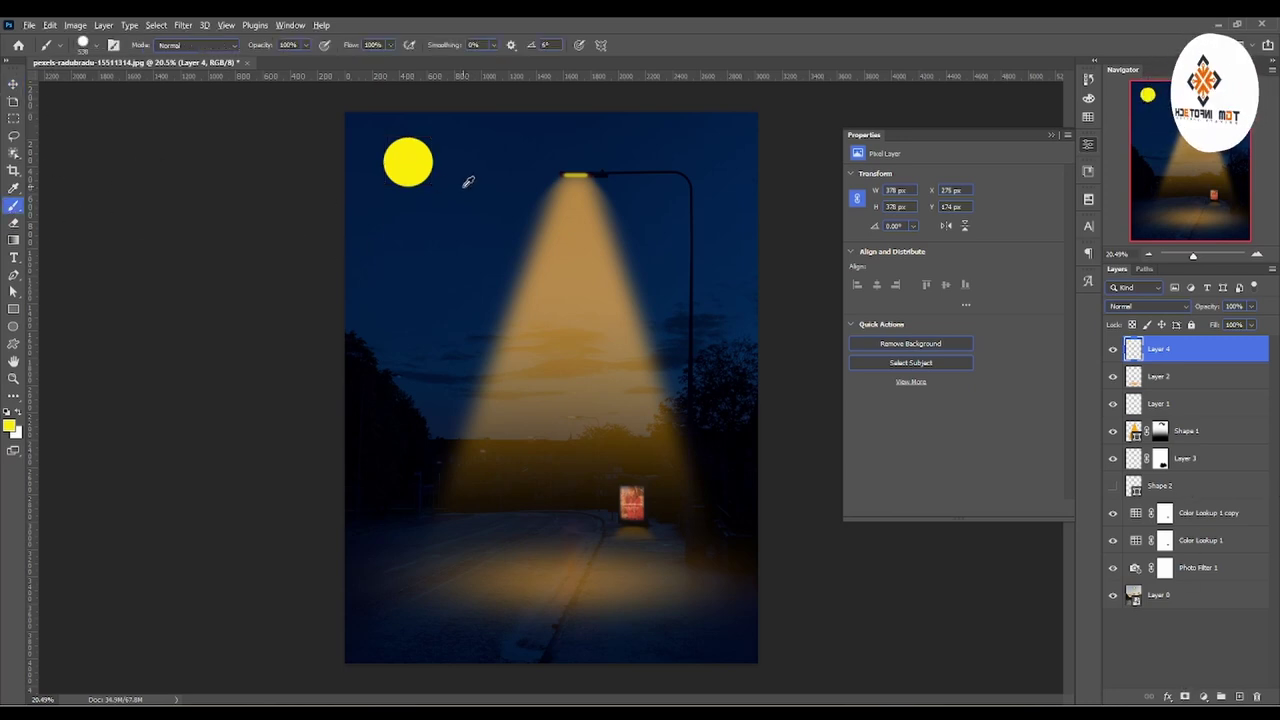
right_click(477, 177)
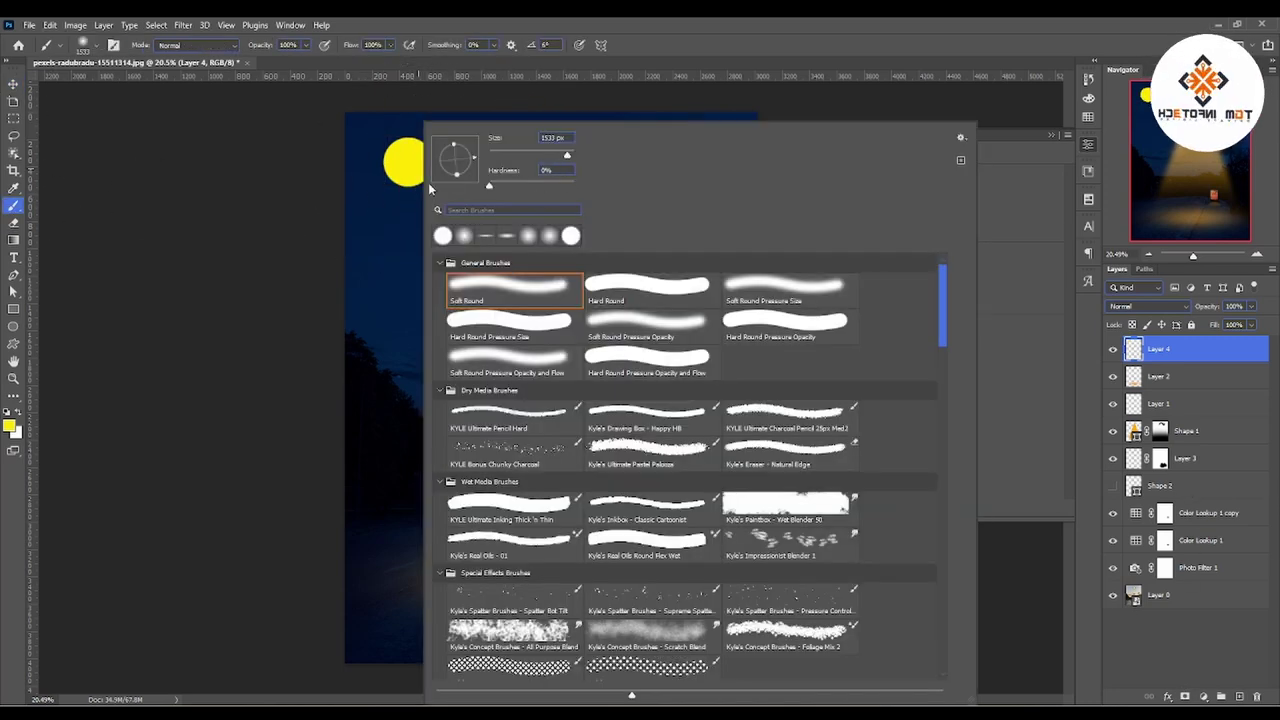
left_click(279, 203)
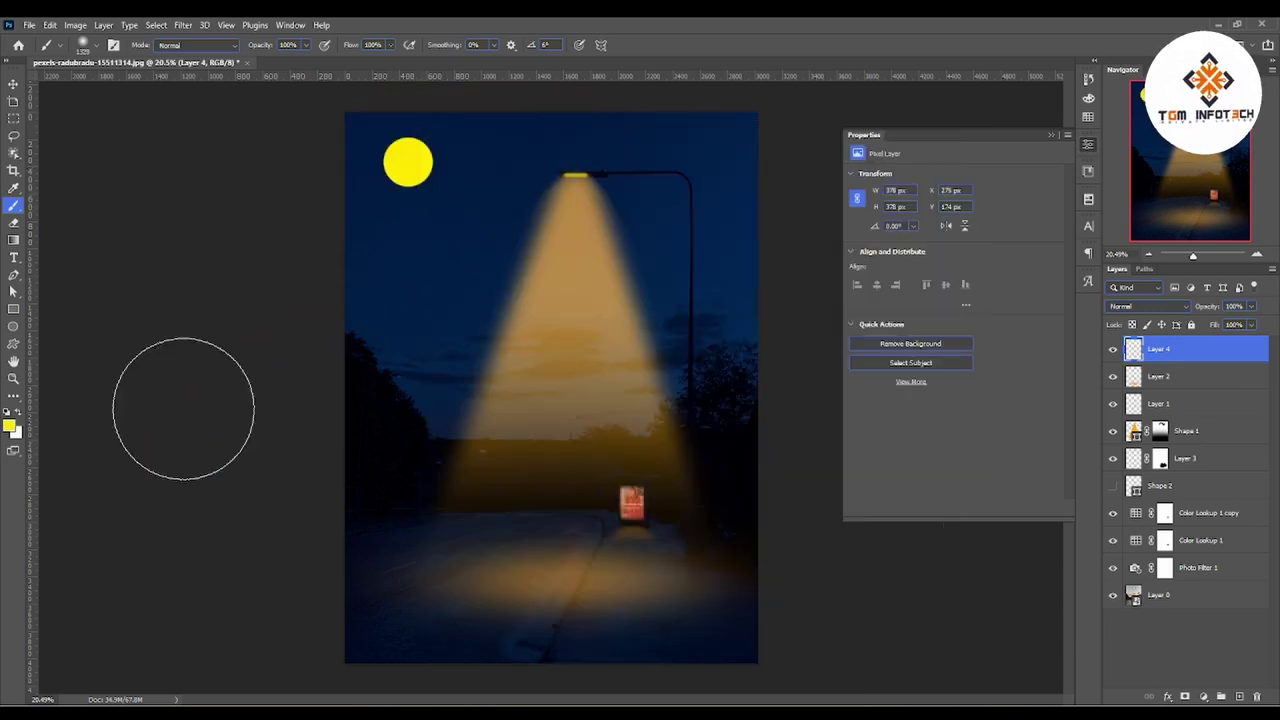
left_click(9, 427)
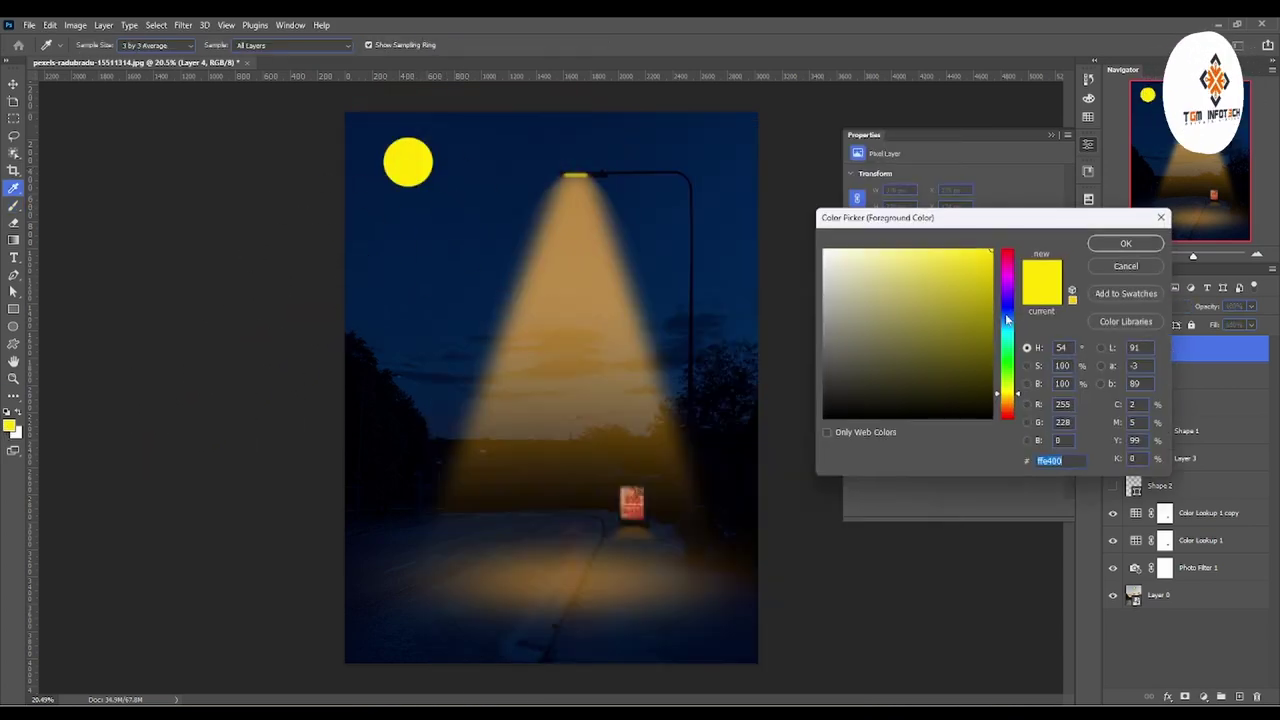
left_click_drag(1007, 318, 1020, 406)
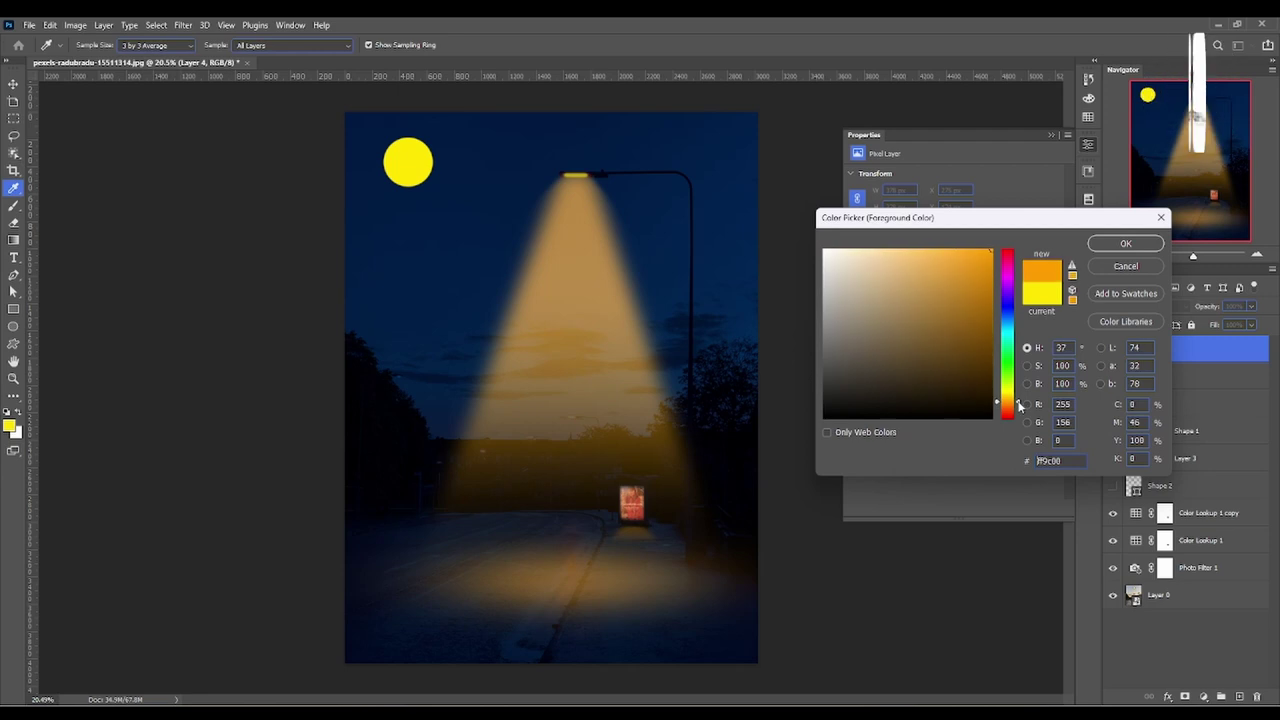
left_click(1126, 244)
left_click(410, 163)
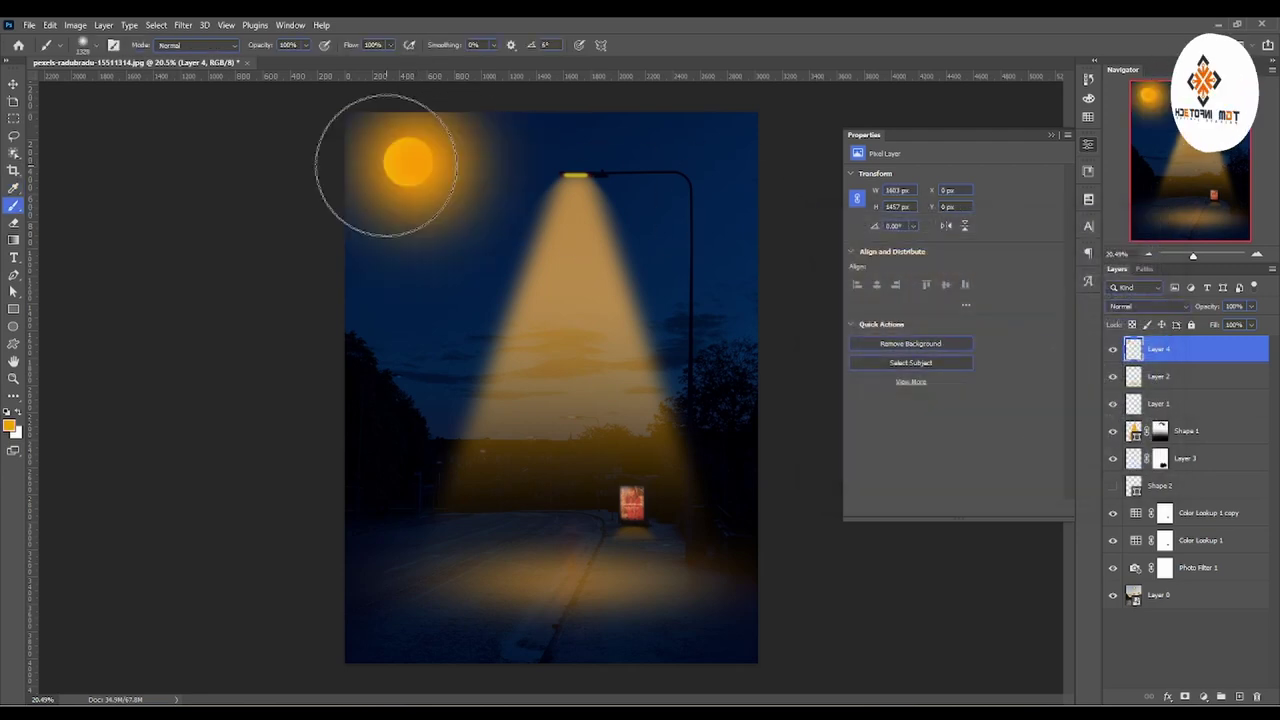
Try Layer 4 at 68% opacity and reorder layers, then undo the glow back to the crisp moon
left_click(1251, 307)
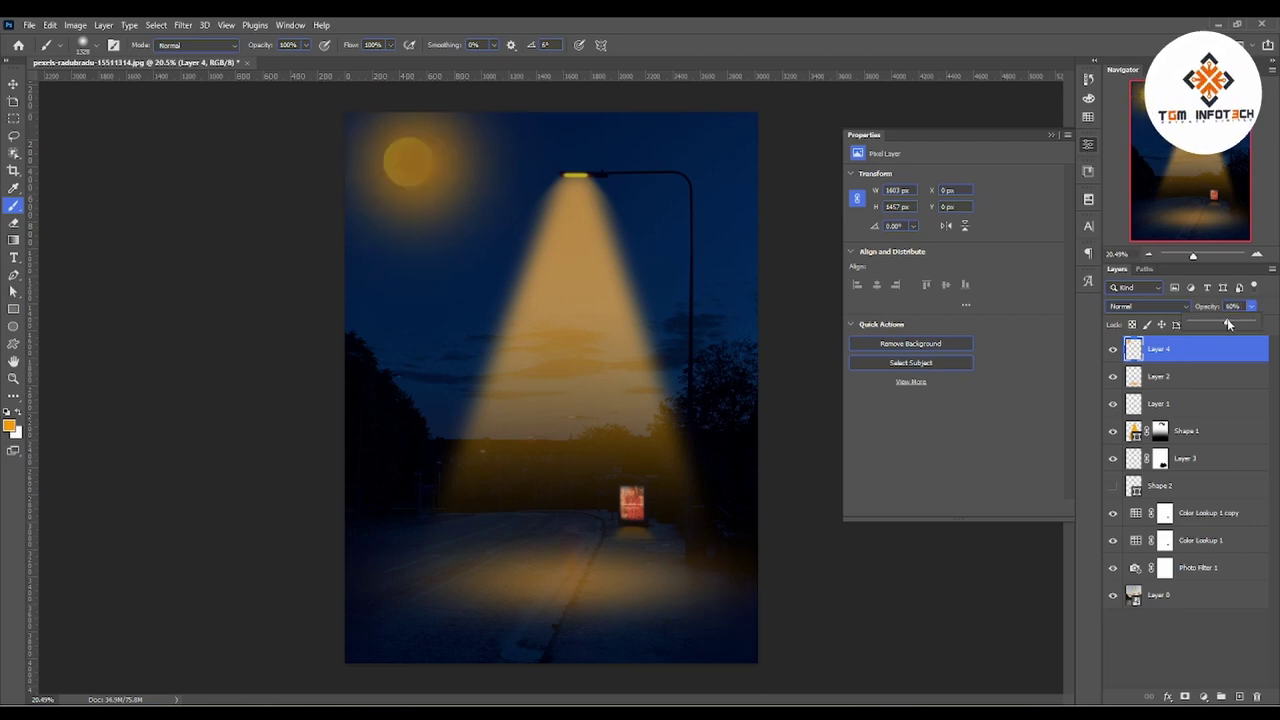
left_click_drag(1228, 324, 1234, 326)
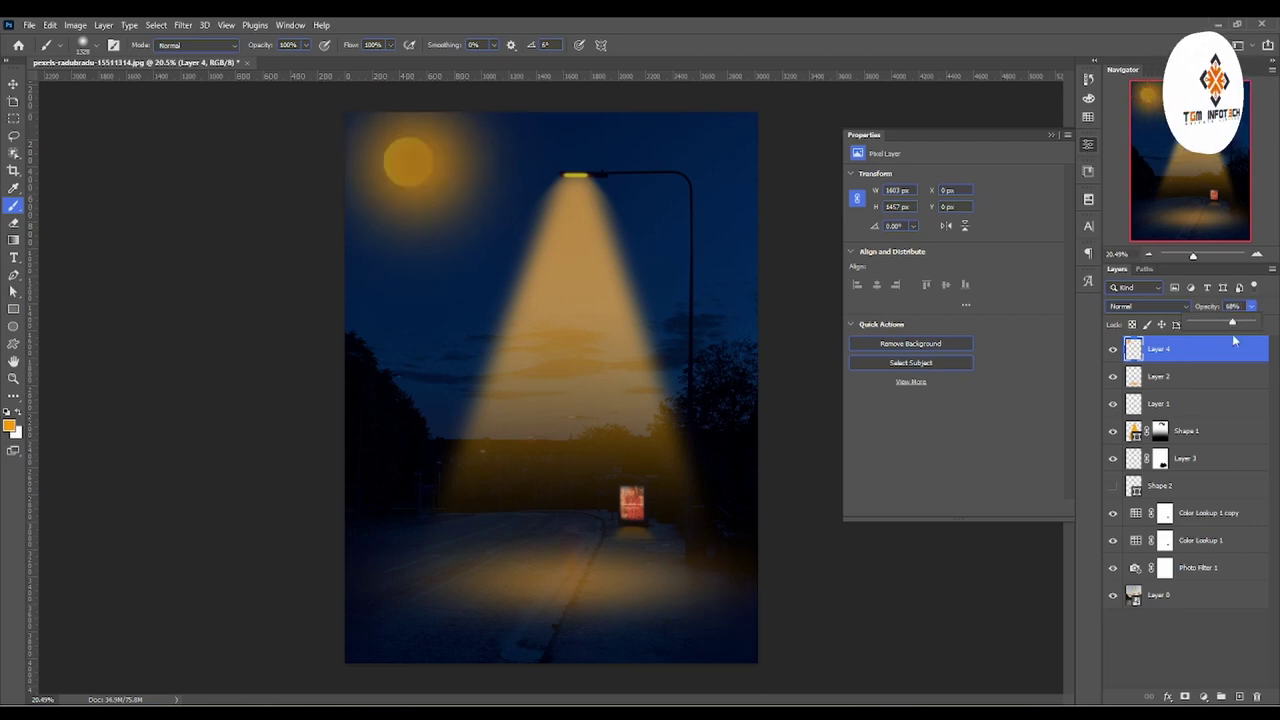
left_click_drag(1204, 360, 1203, 400)
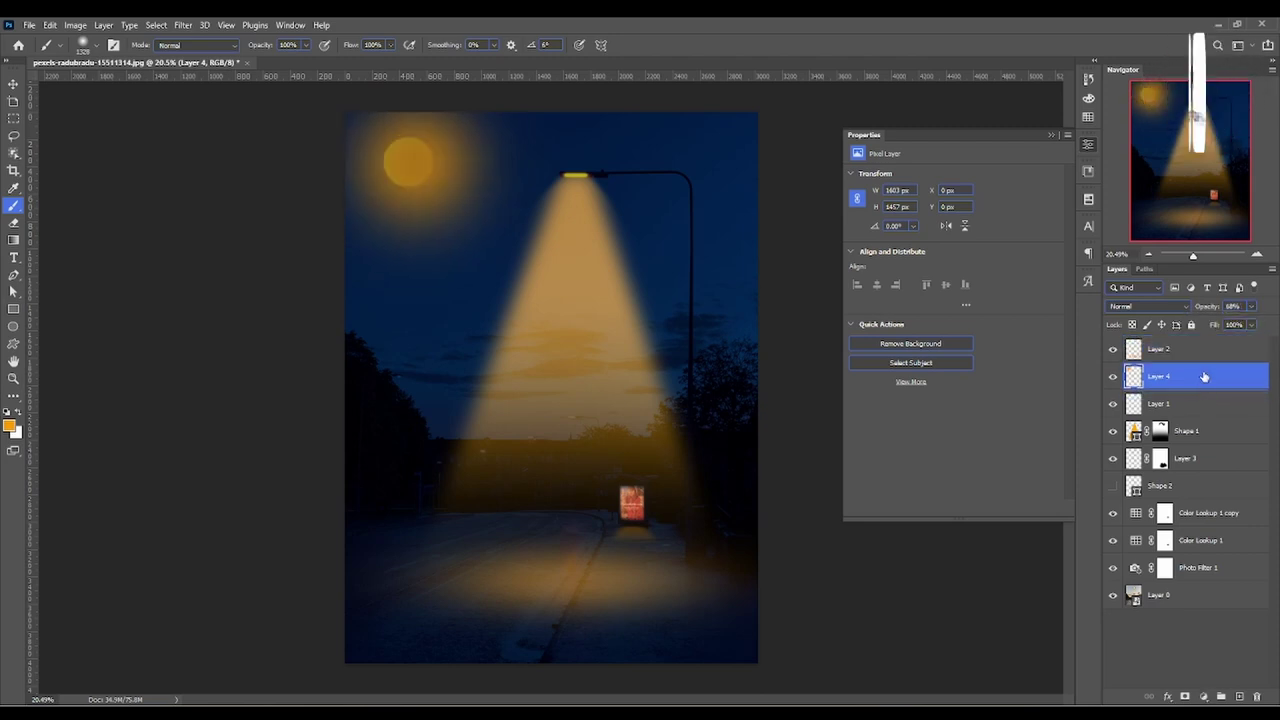
left_click(1205, 353)
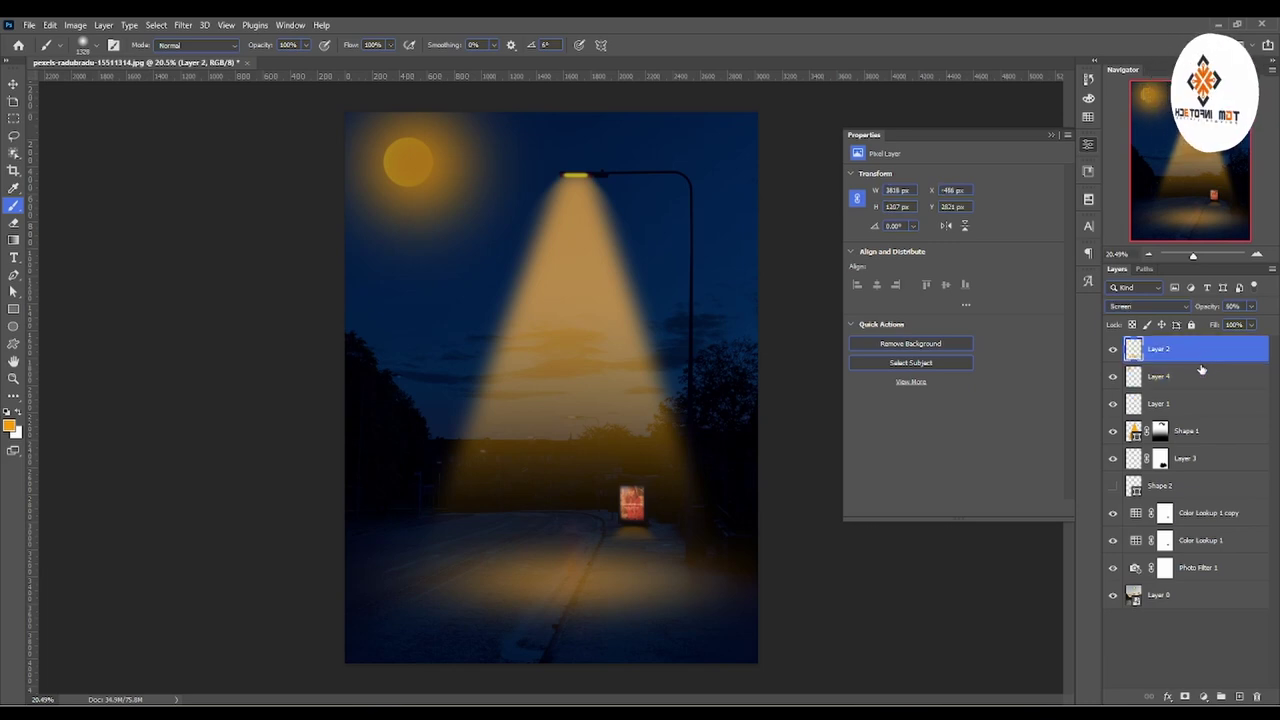
left_click_drag(1201, 370, 1201, 371)
left_click(1200, 350)
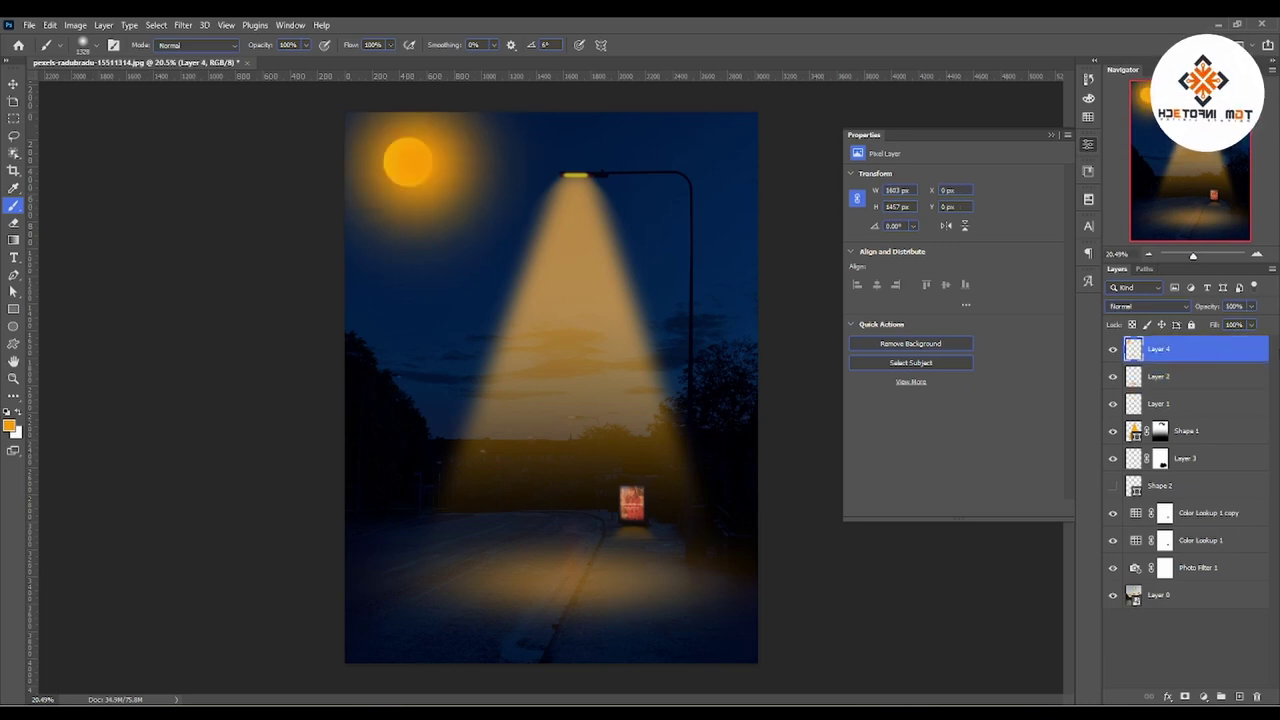
key("ctrl+z")
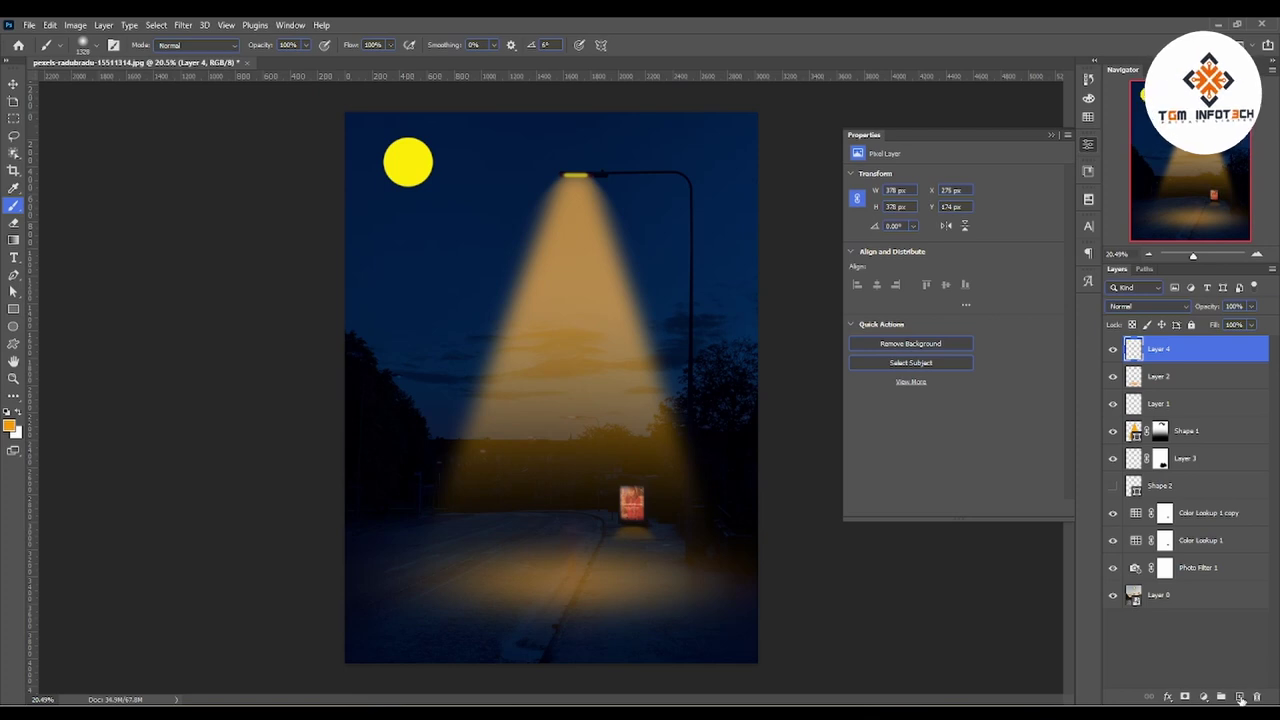
Paint an orange glow on new Layer 5, place it below Layer 4, and set 57% opacity
left_click(1240, 697)
left_click(408, 160)
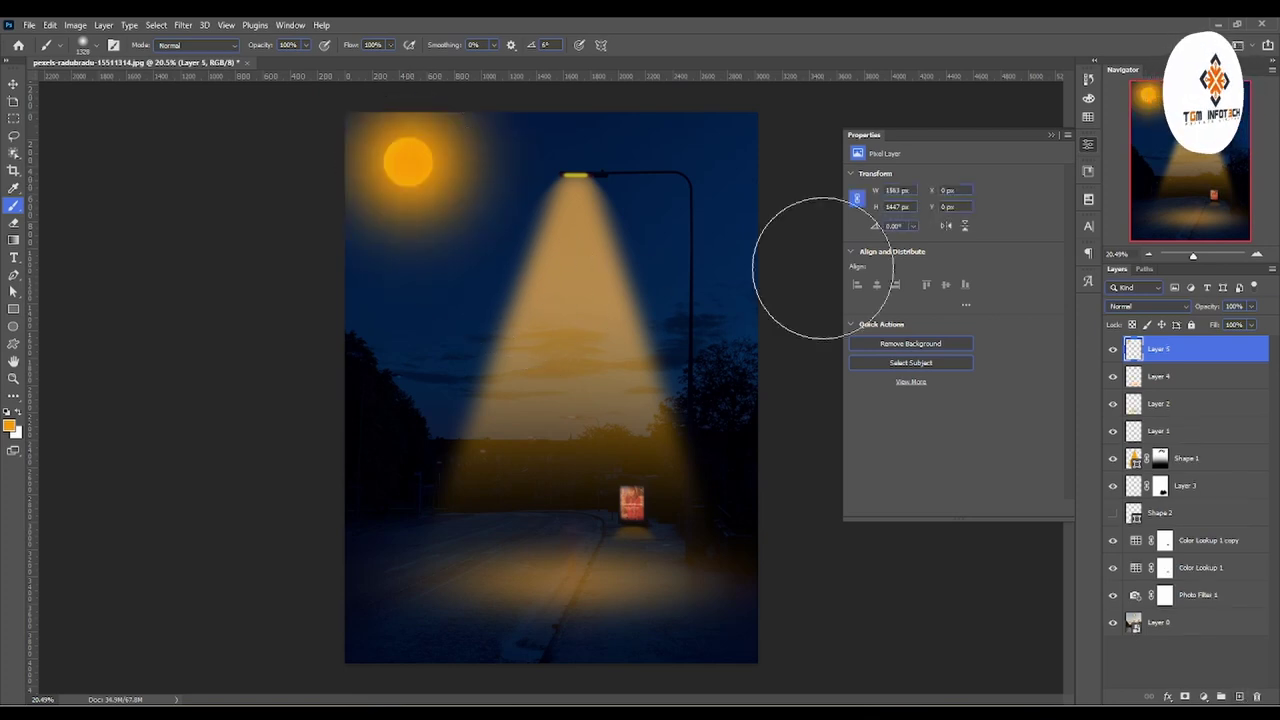
left_click_drag(1186, 350, 1184, 380)
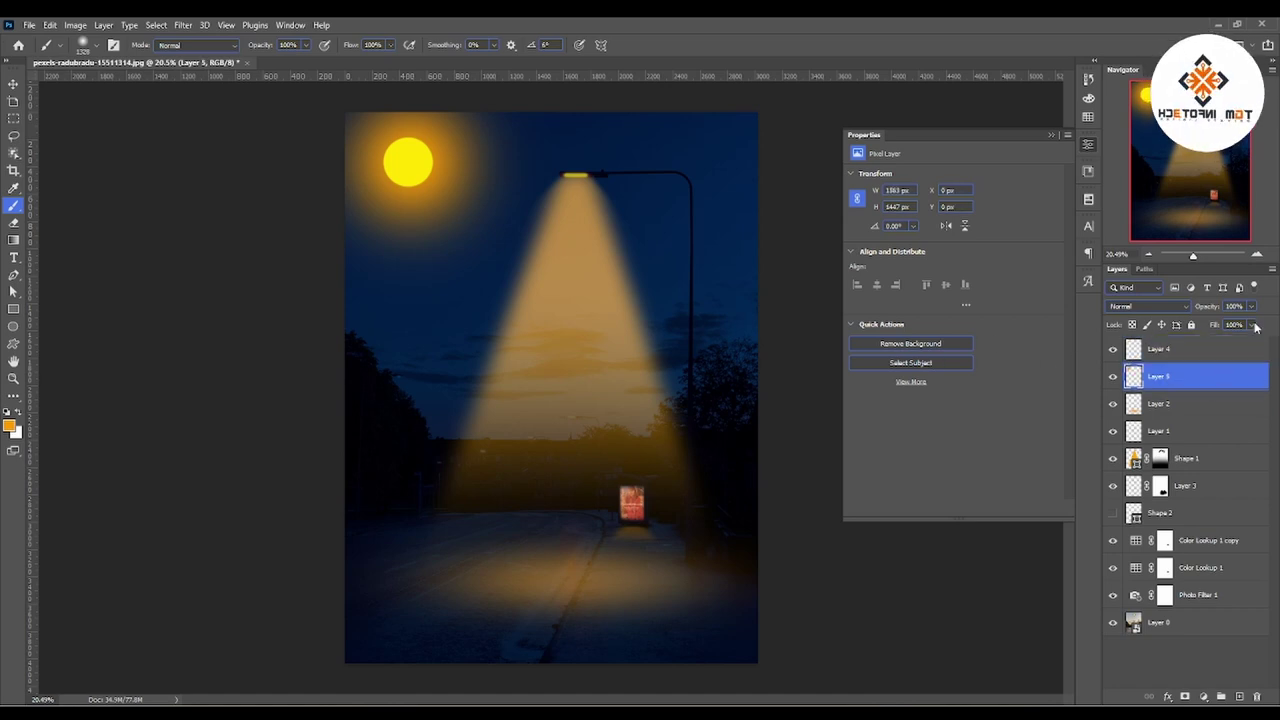
left_click_drag(1251, 306, 1225, 323)
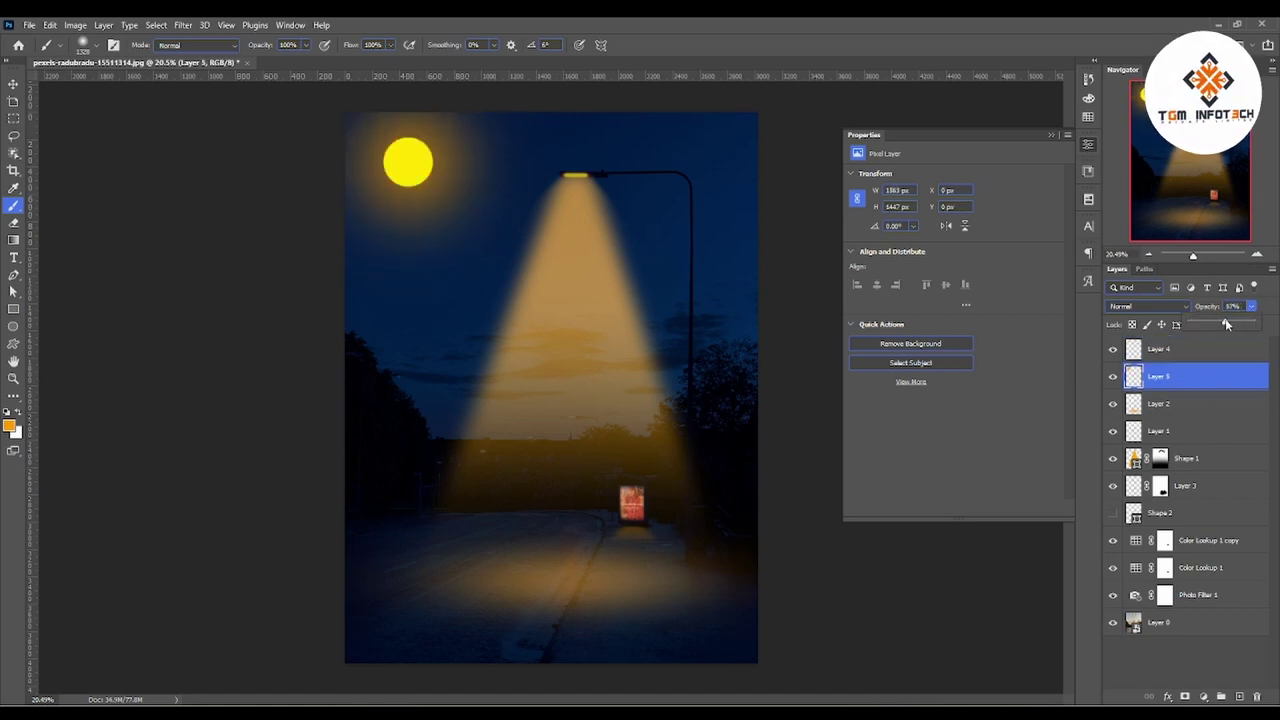
left_click(1160, 349)
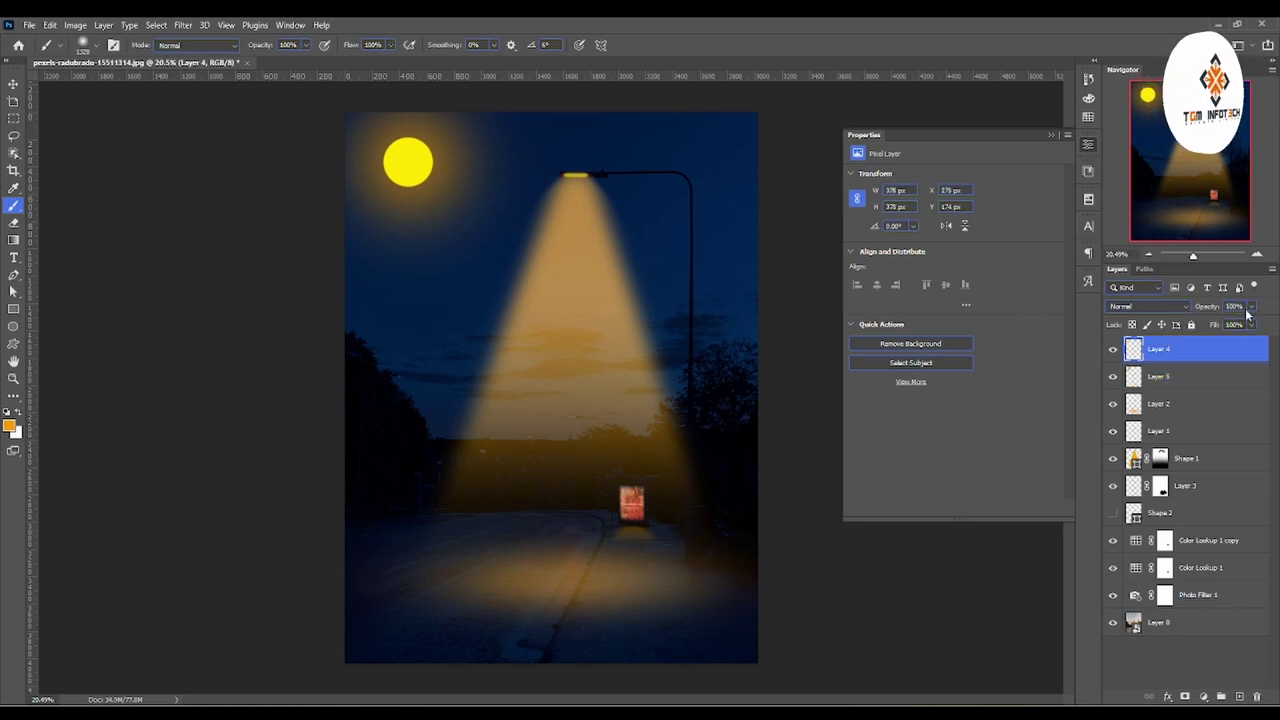
left_click(1148, 306)
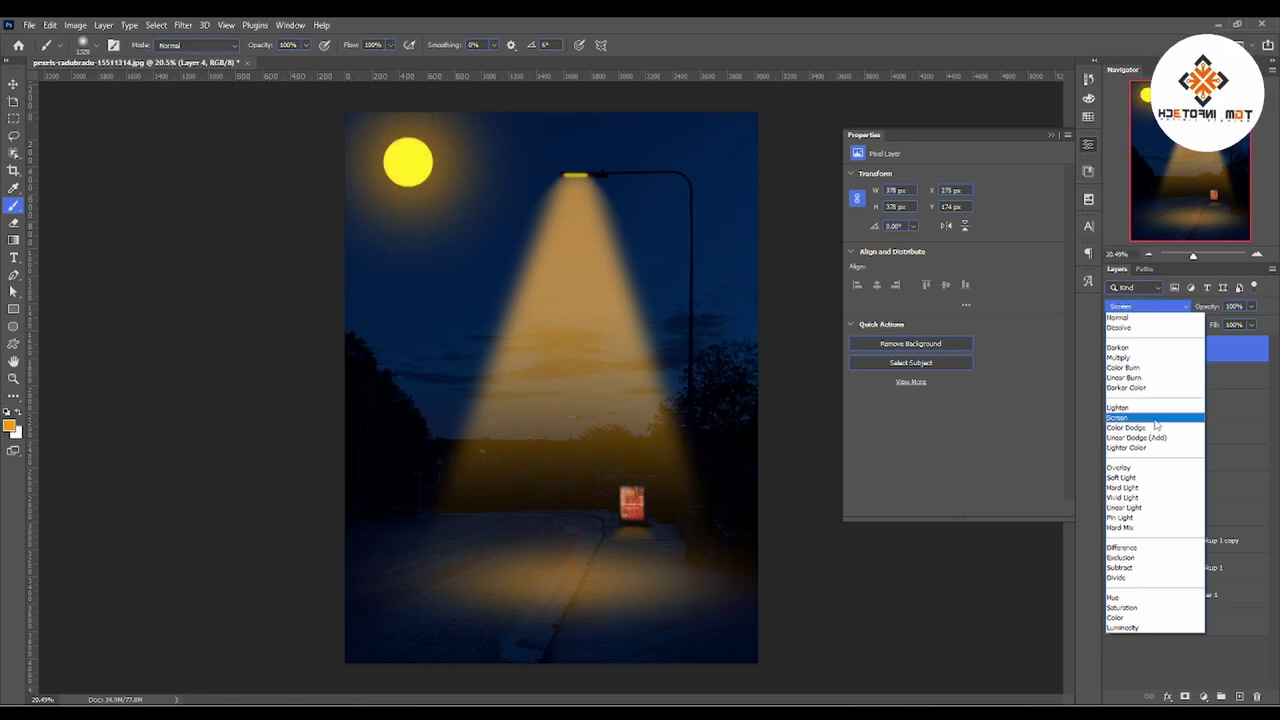
Apply Screen blending to Layer 4 and zoom in close on the moon
left_click(1155, 419)
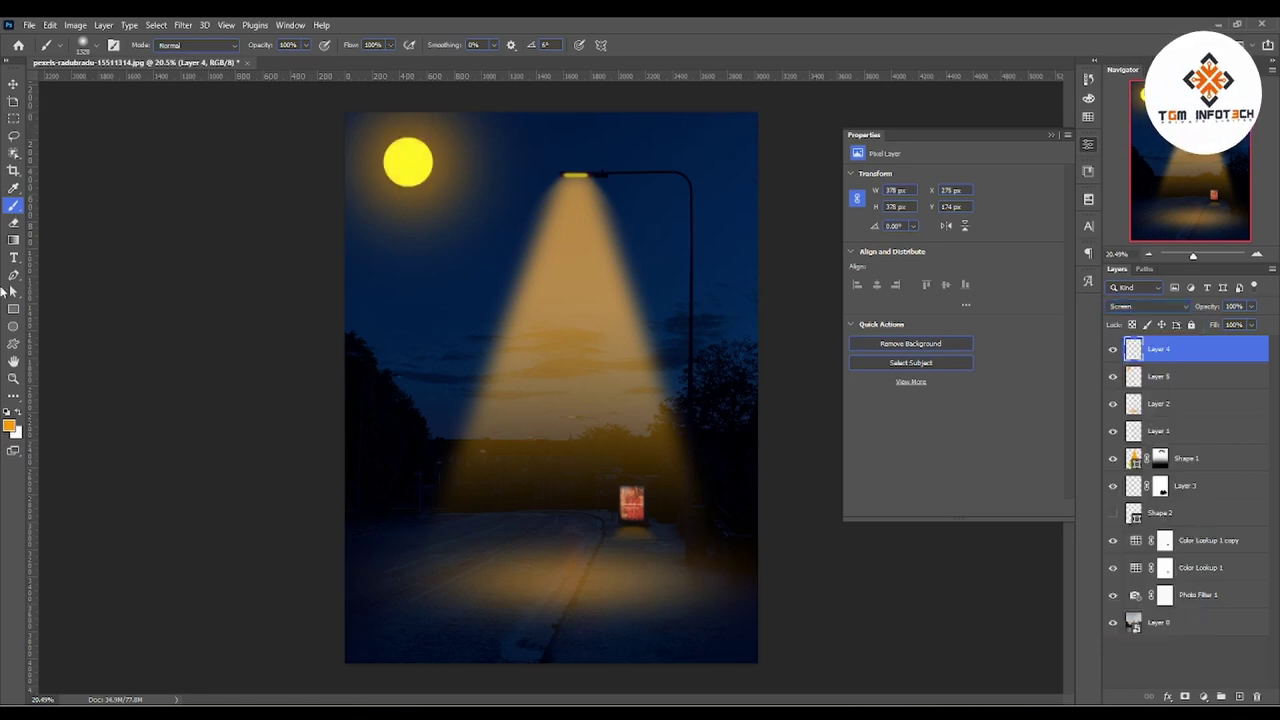
left_click(13, 379)
left_click_drag(673, 336, 634, 343)
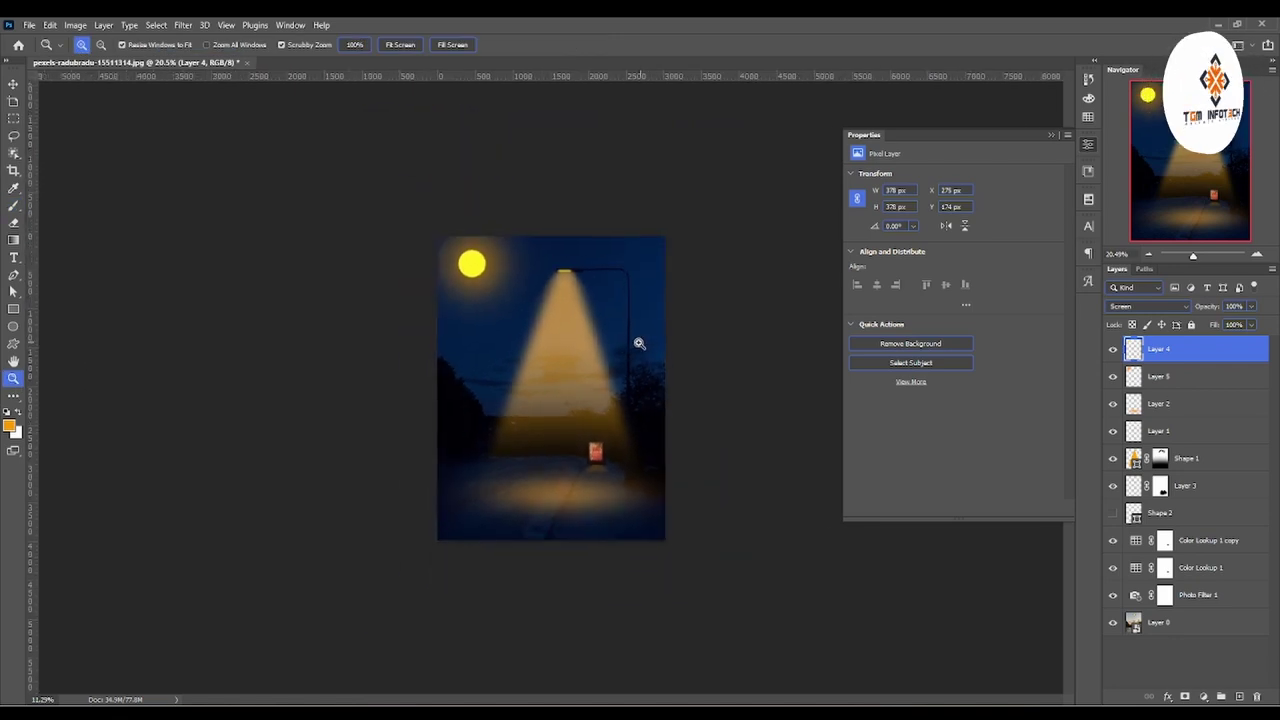
left_click_drag(447, 252, 586, 271)
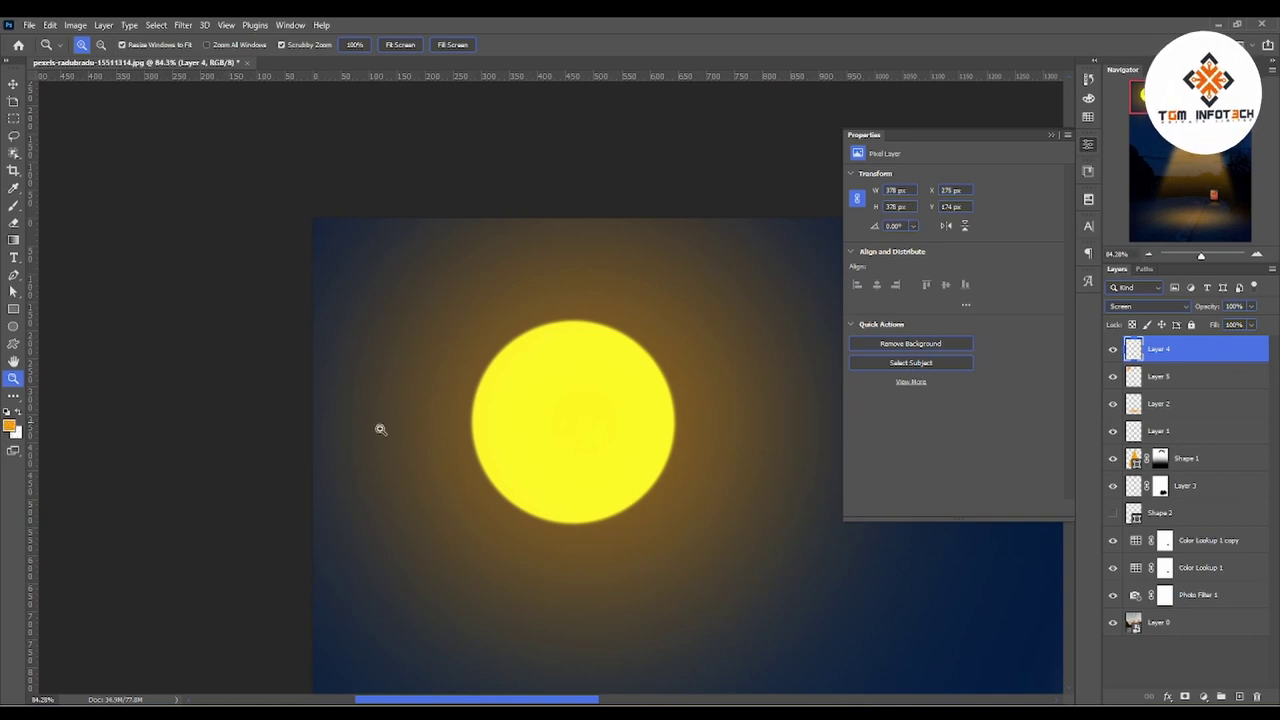
Add a pale cream ffffc6 Color Overlay effect to the moon on Layer 4
left_click(1166, 697)
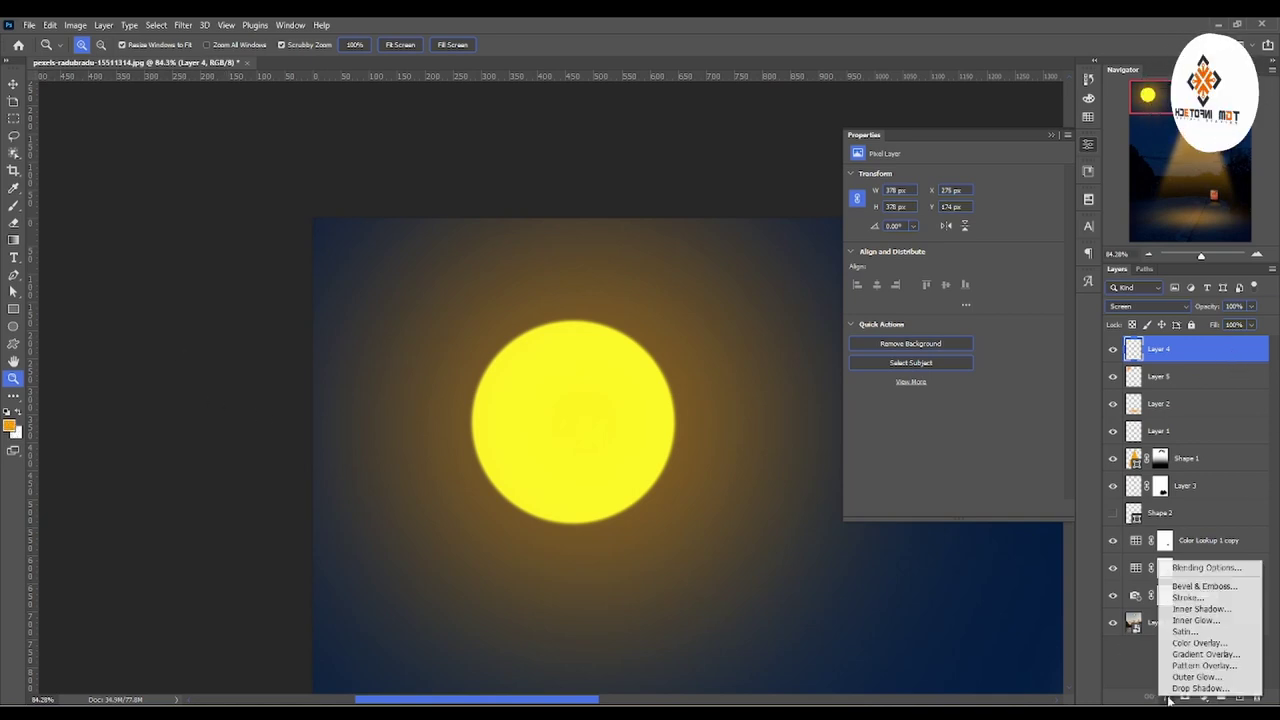
left_click(1190, 643)
left_click(1074, 381)
left_click(825, 250)
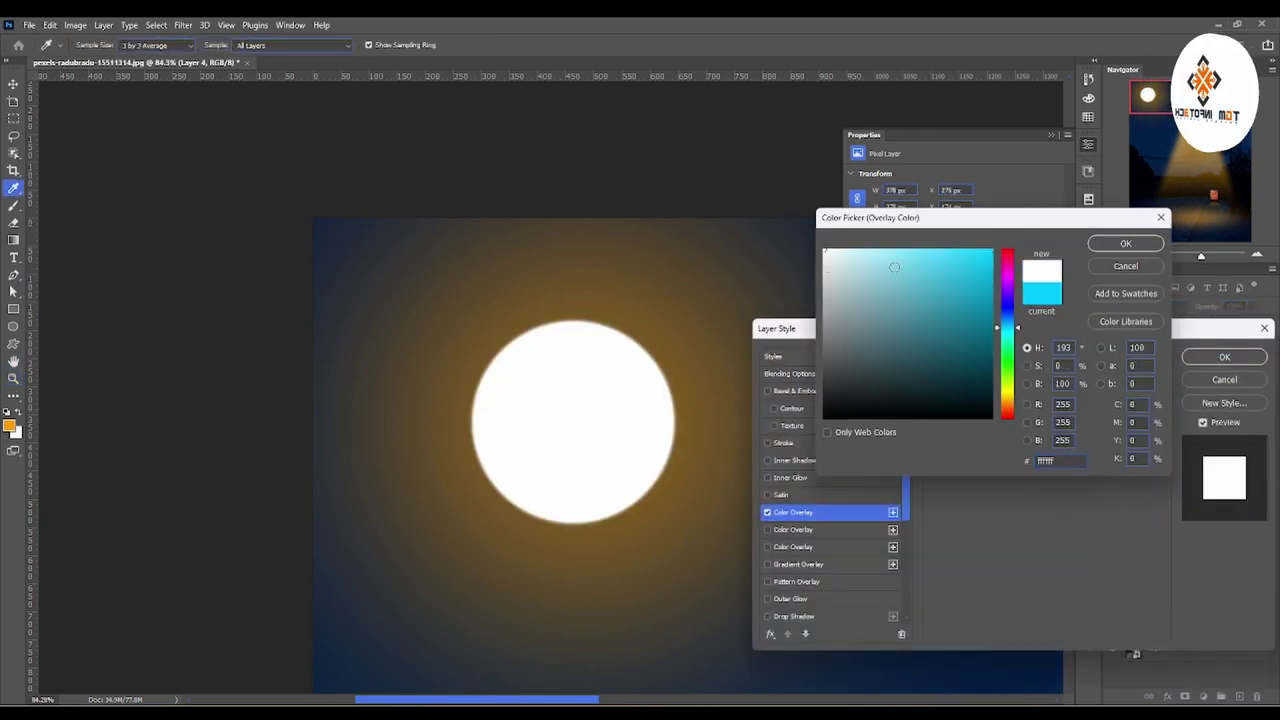
left_click_drag(1011, 381, 1017, 394)
left_click(860, 251)
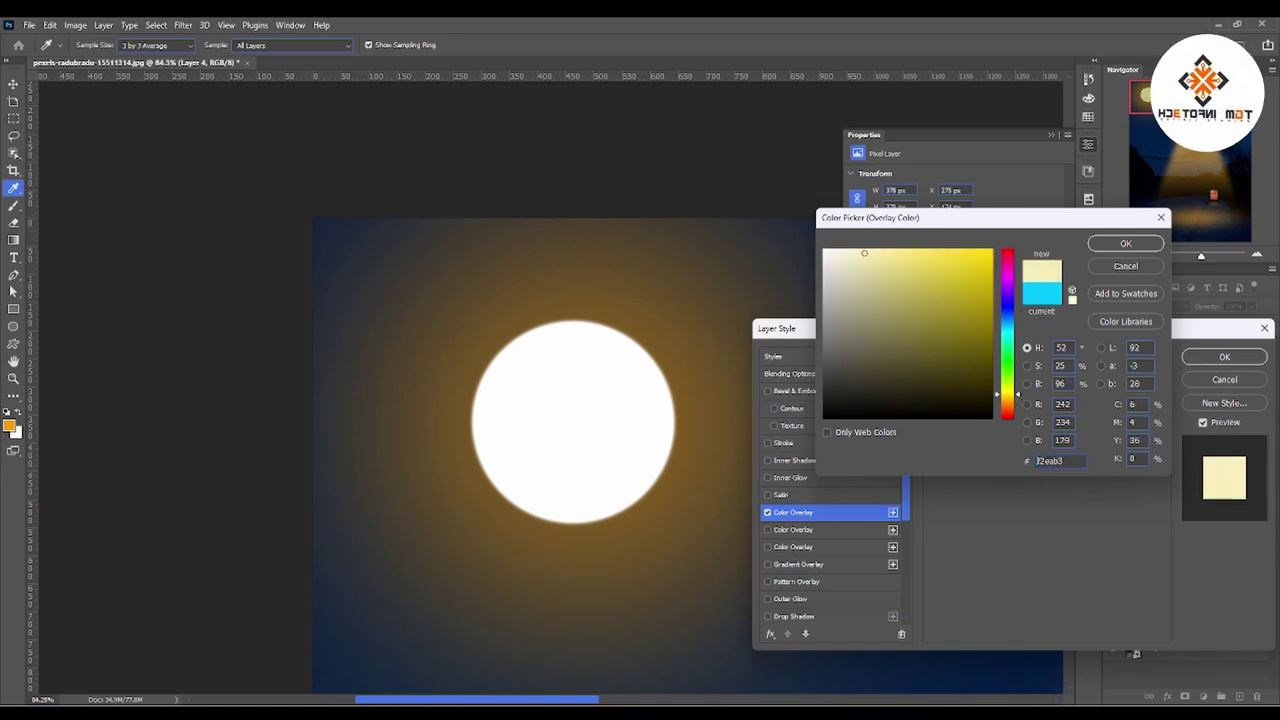
left_click(1137, 244)
left_click(1224, 357)
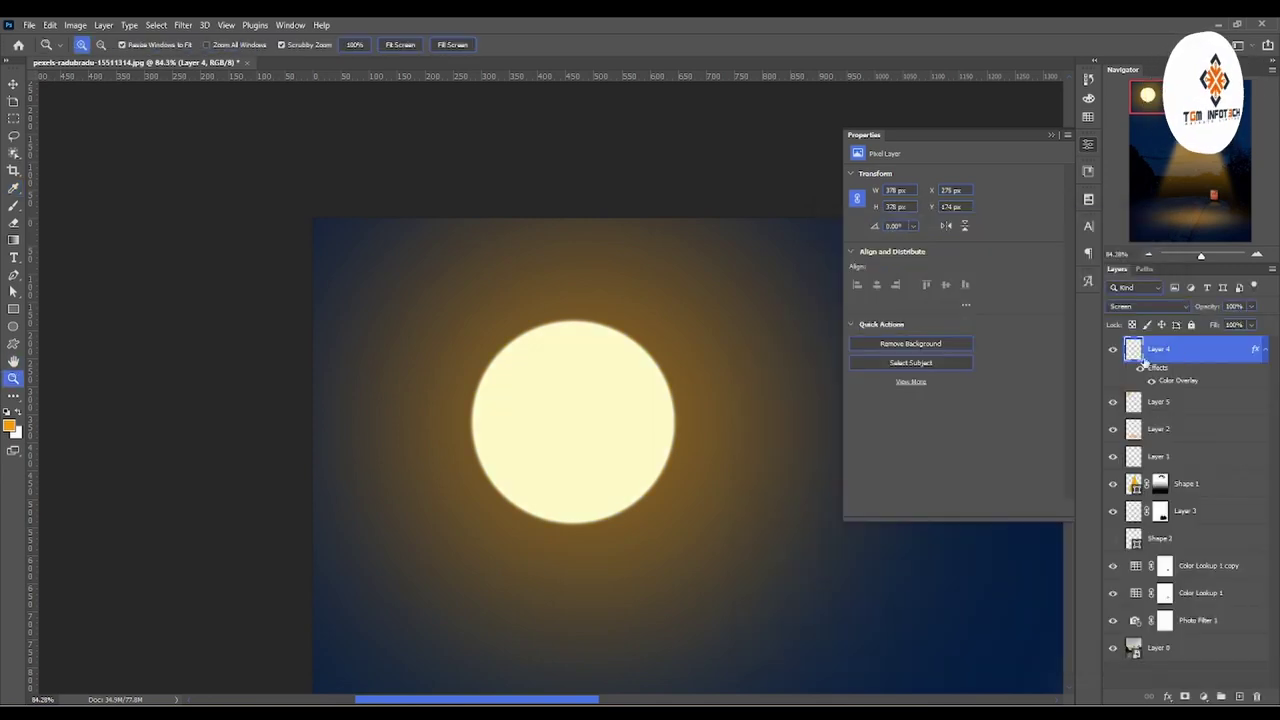
scroll(334, 371, "down", 5)
scroll(554, 371, "down", 5)
Deselect the moon layer and zoom in around the moon
scroll(543, 371, "down", 5)
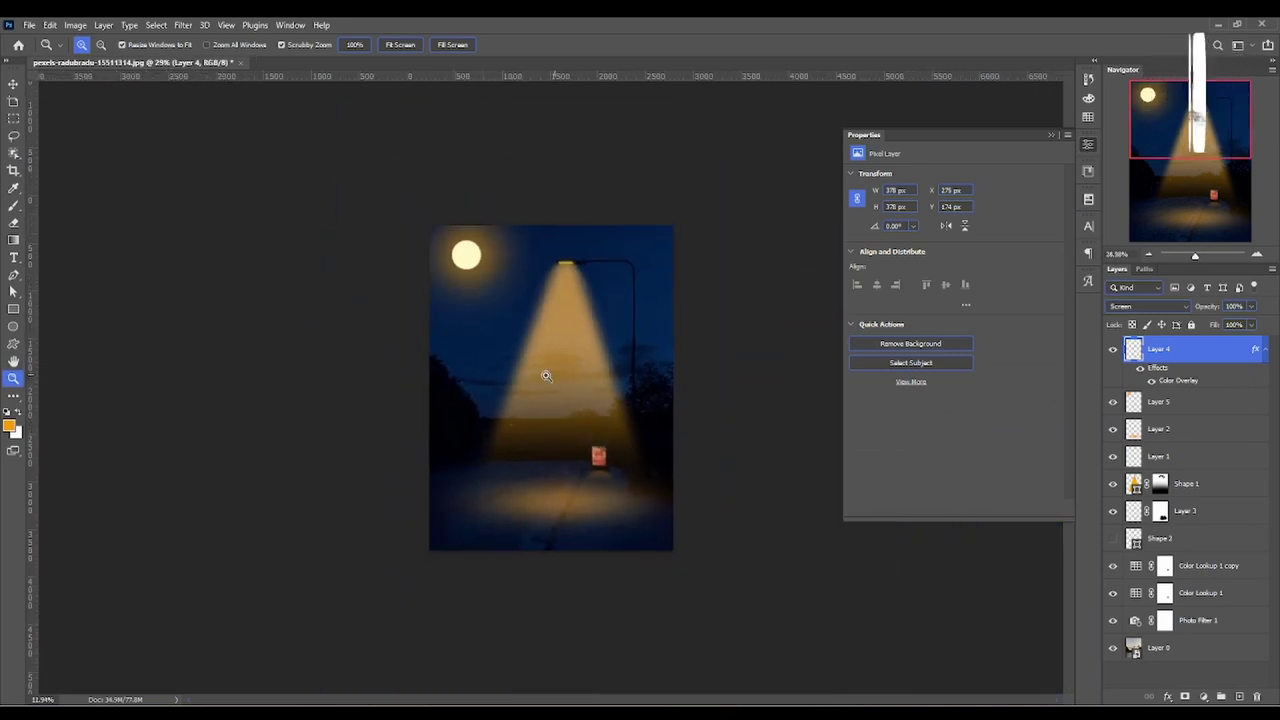
scroll(576, 348, "down", 2)
scroll(578, 352, "up", 3)
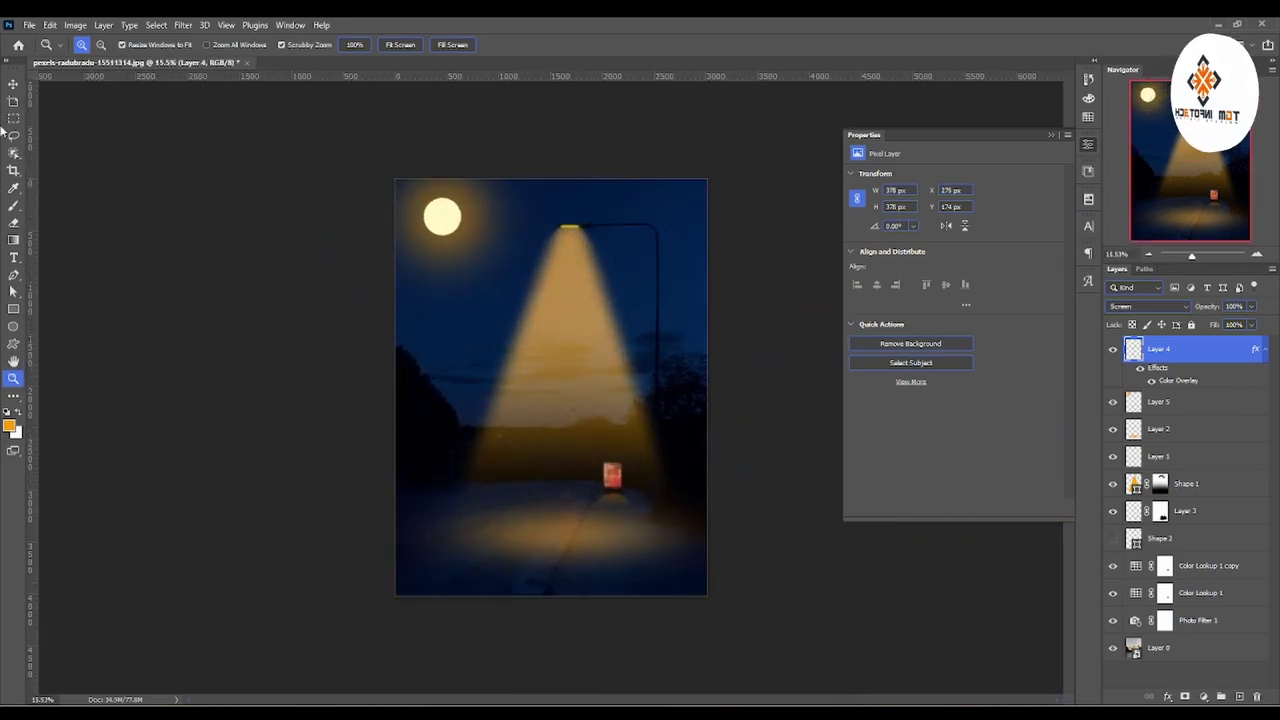
left_click(12, 86)
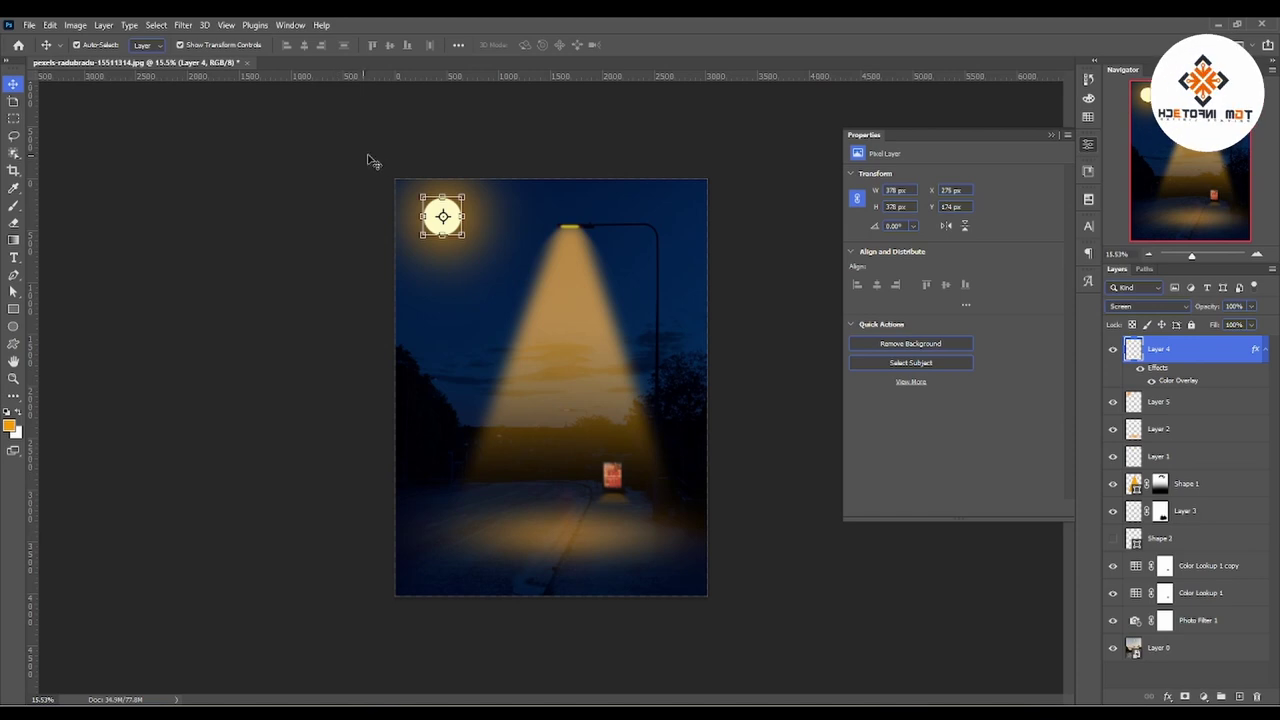
left_click(576, 155)
left_click(13, 378)
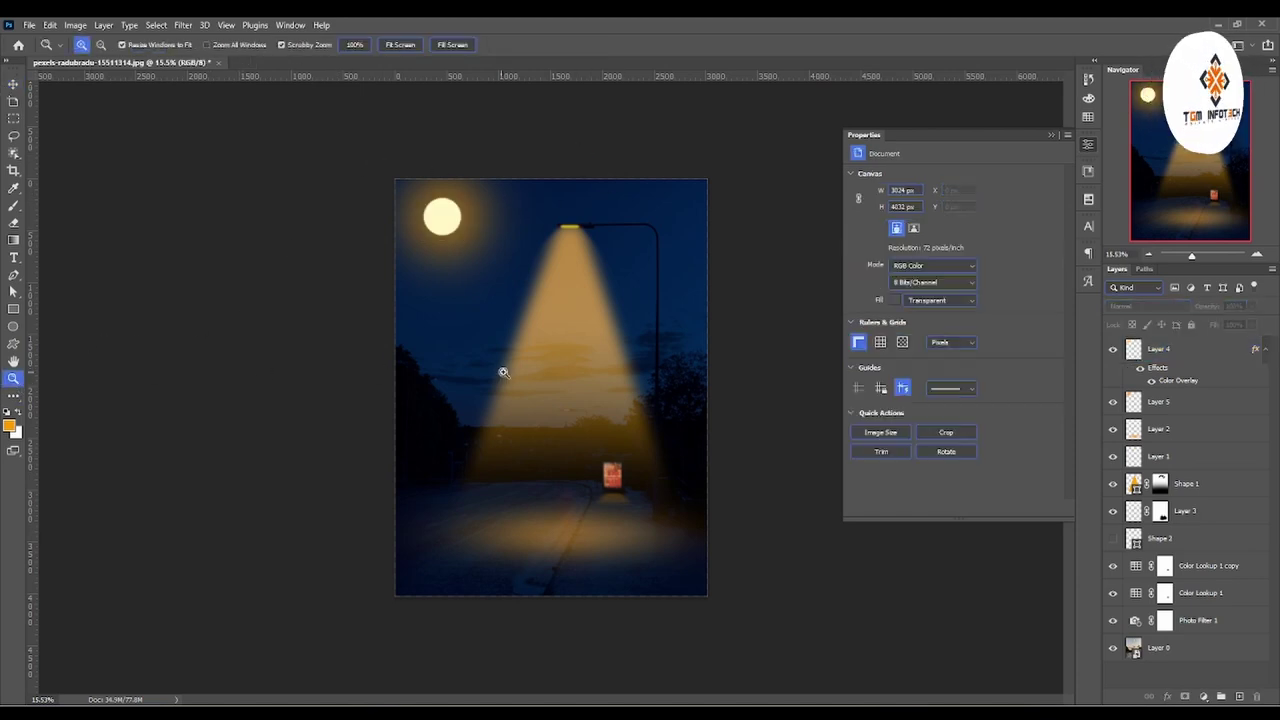
left_click_drag(434, 171, 491, 191)
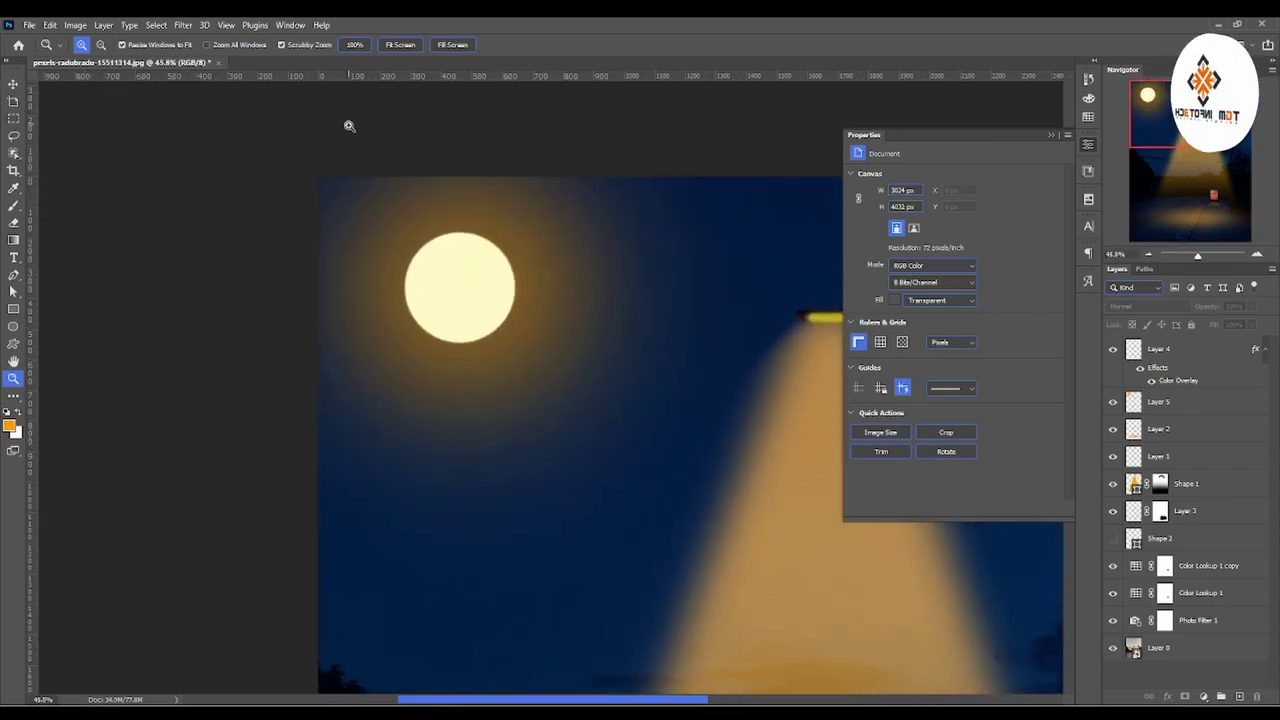
Select the orange halo Layer 5 and raise its opacity to 82%
key("v")
left_click(575, 247)
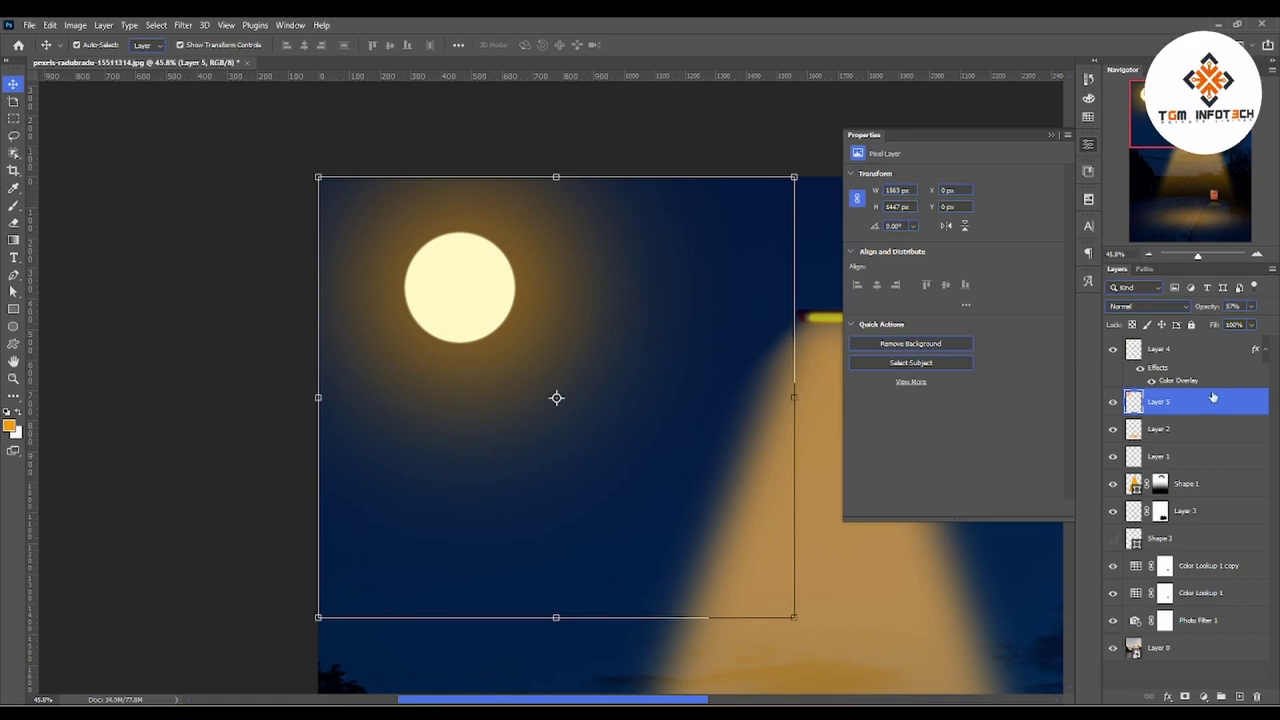
left_click(1253, 307)
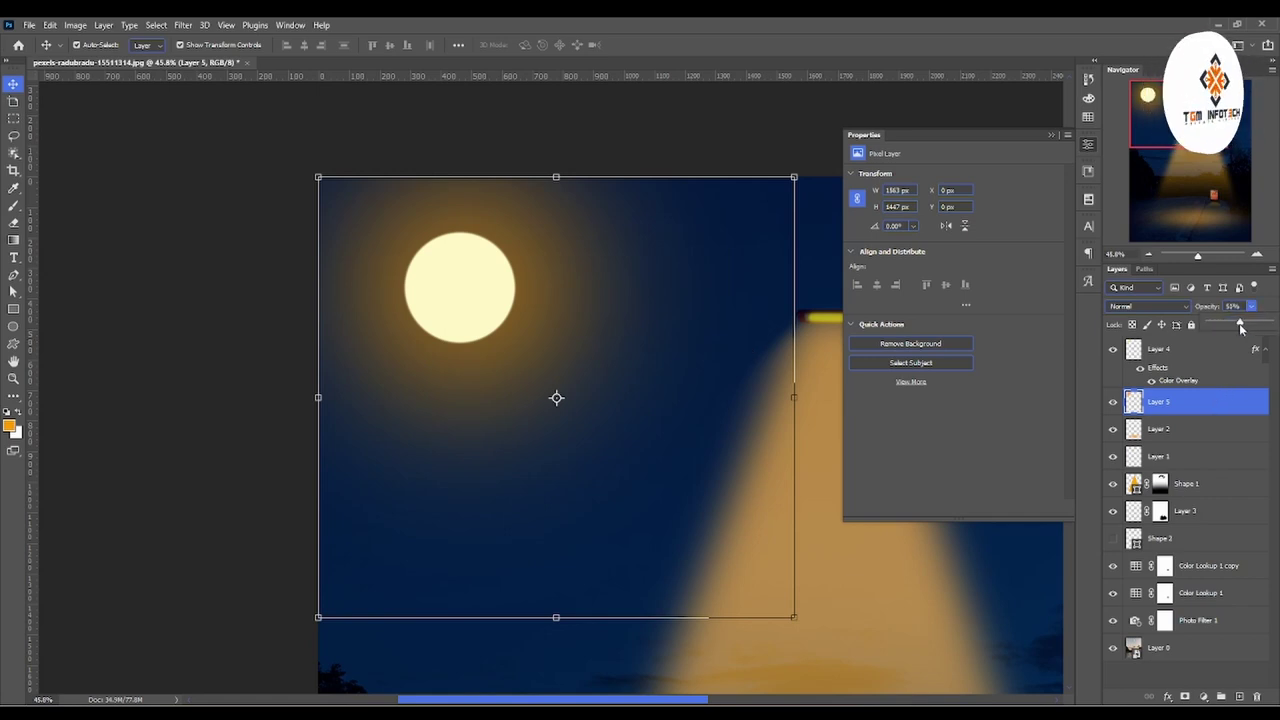
left_click_drag(1246, 328, 1247, 326)
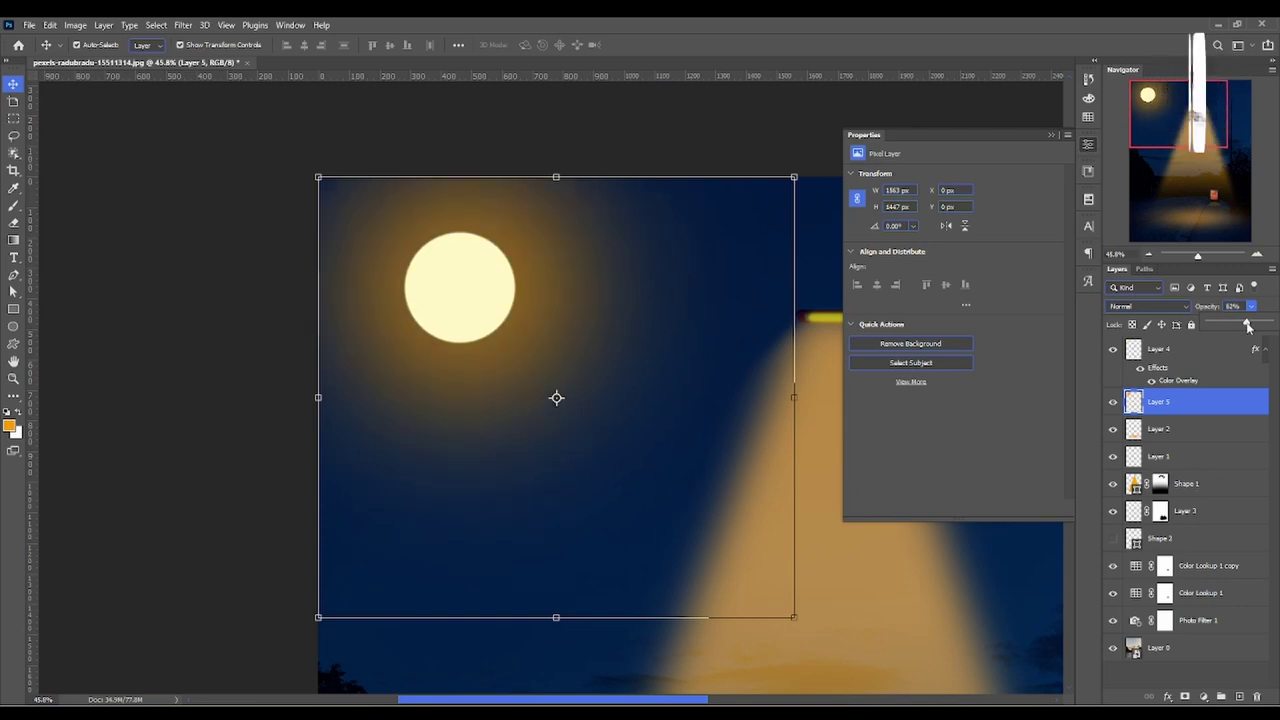
Zoom so the whole scene fills the view and close the floating Properties window
key("z")
left_click_drag(523, 363, 437, 360)
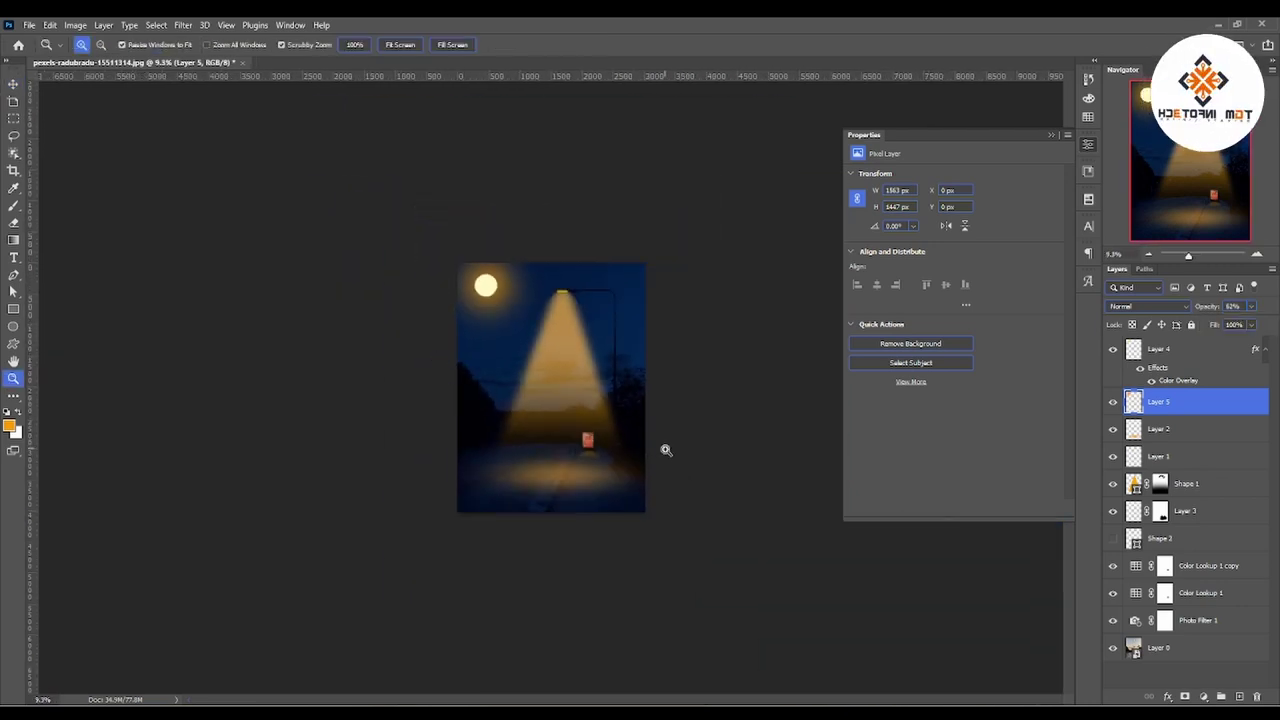
left_click_drag(731, 365, 777, 363)
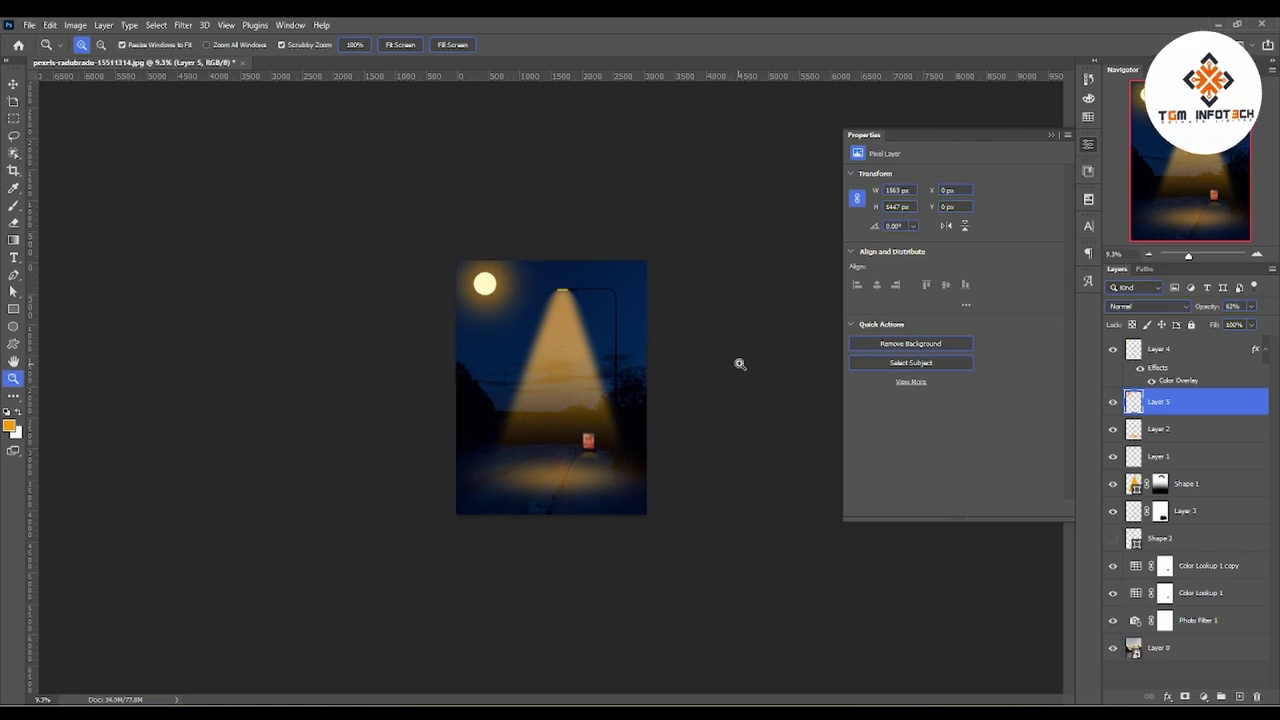
left_click(1052, 135)
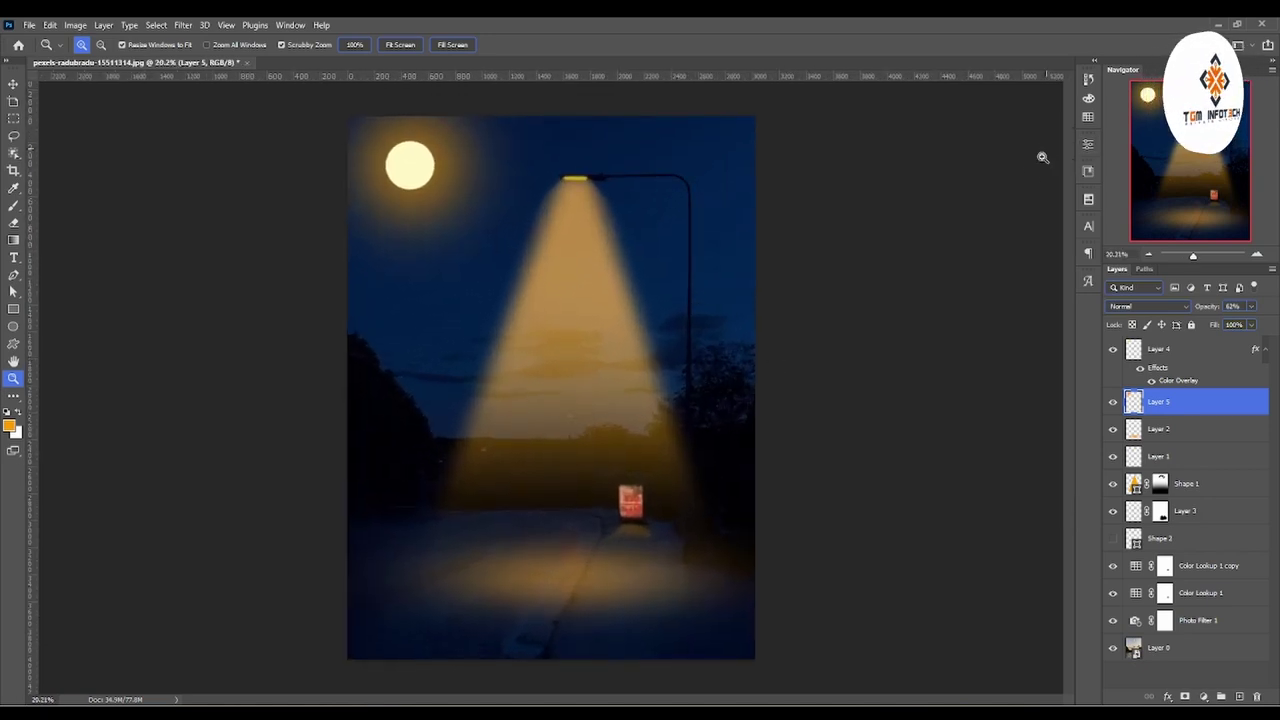
left_click(13, 86)
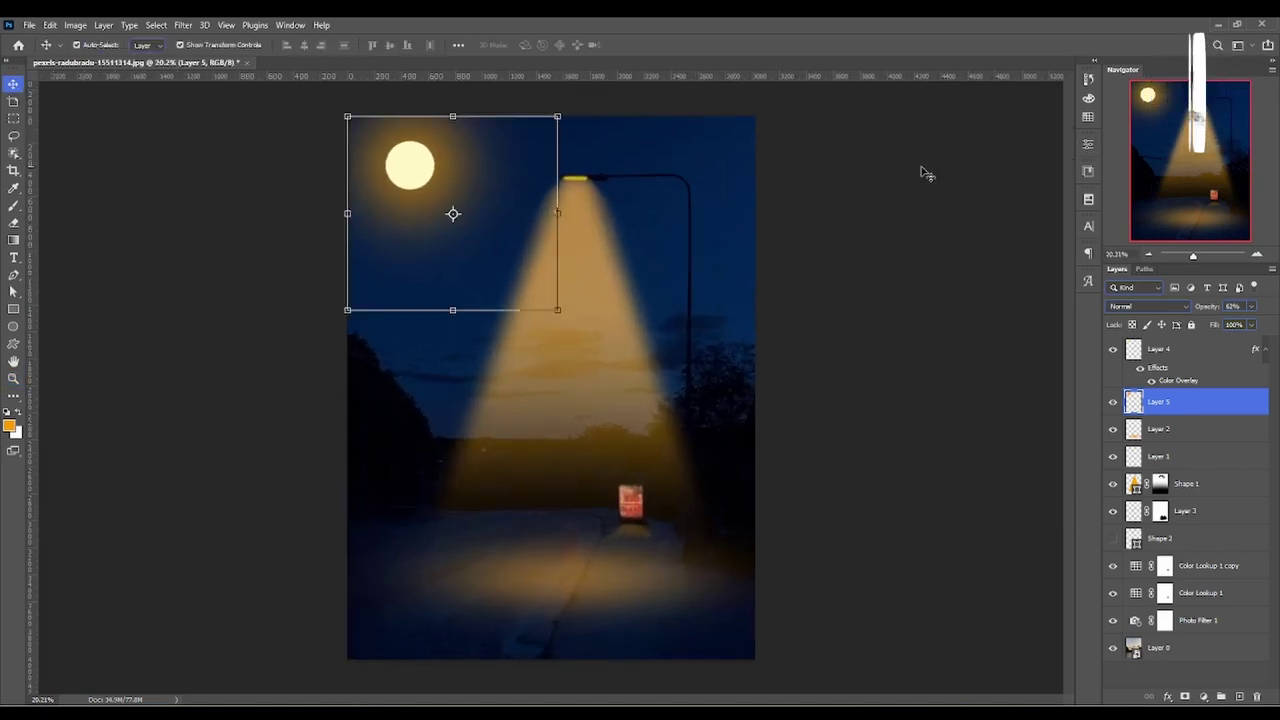
left_click(878, 181)
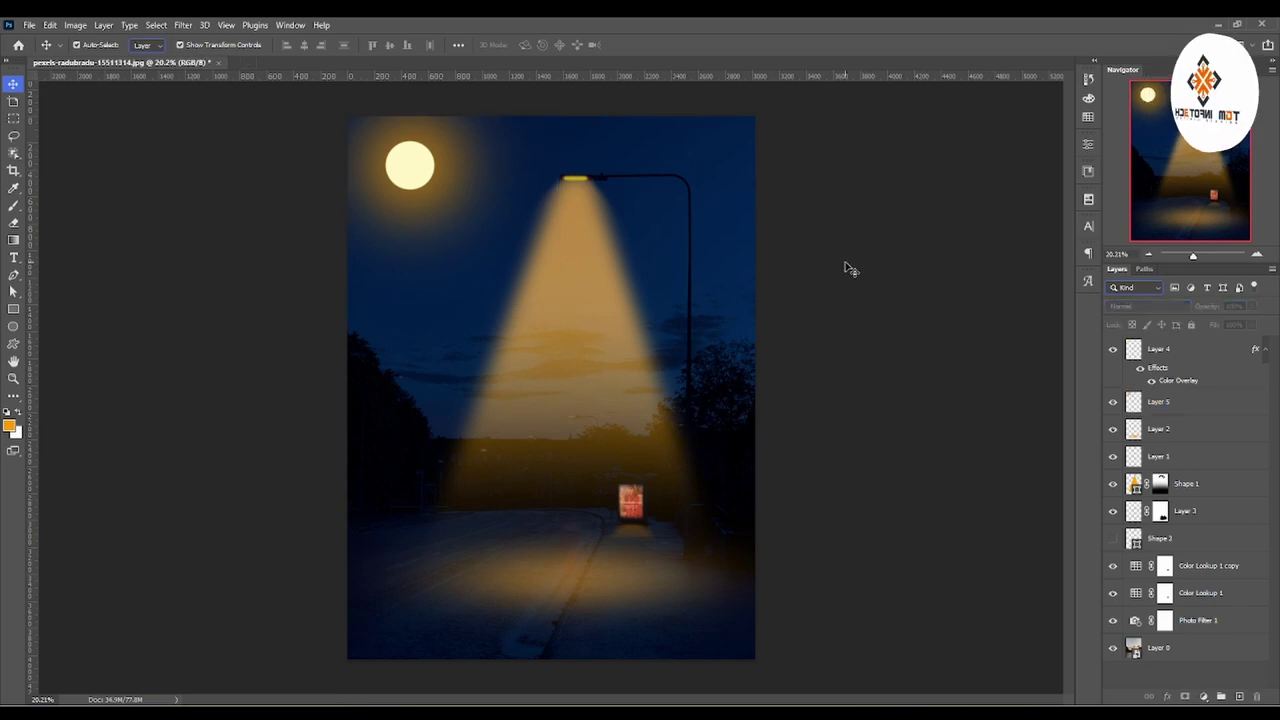